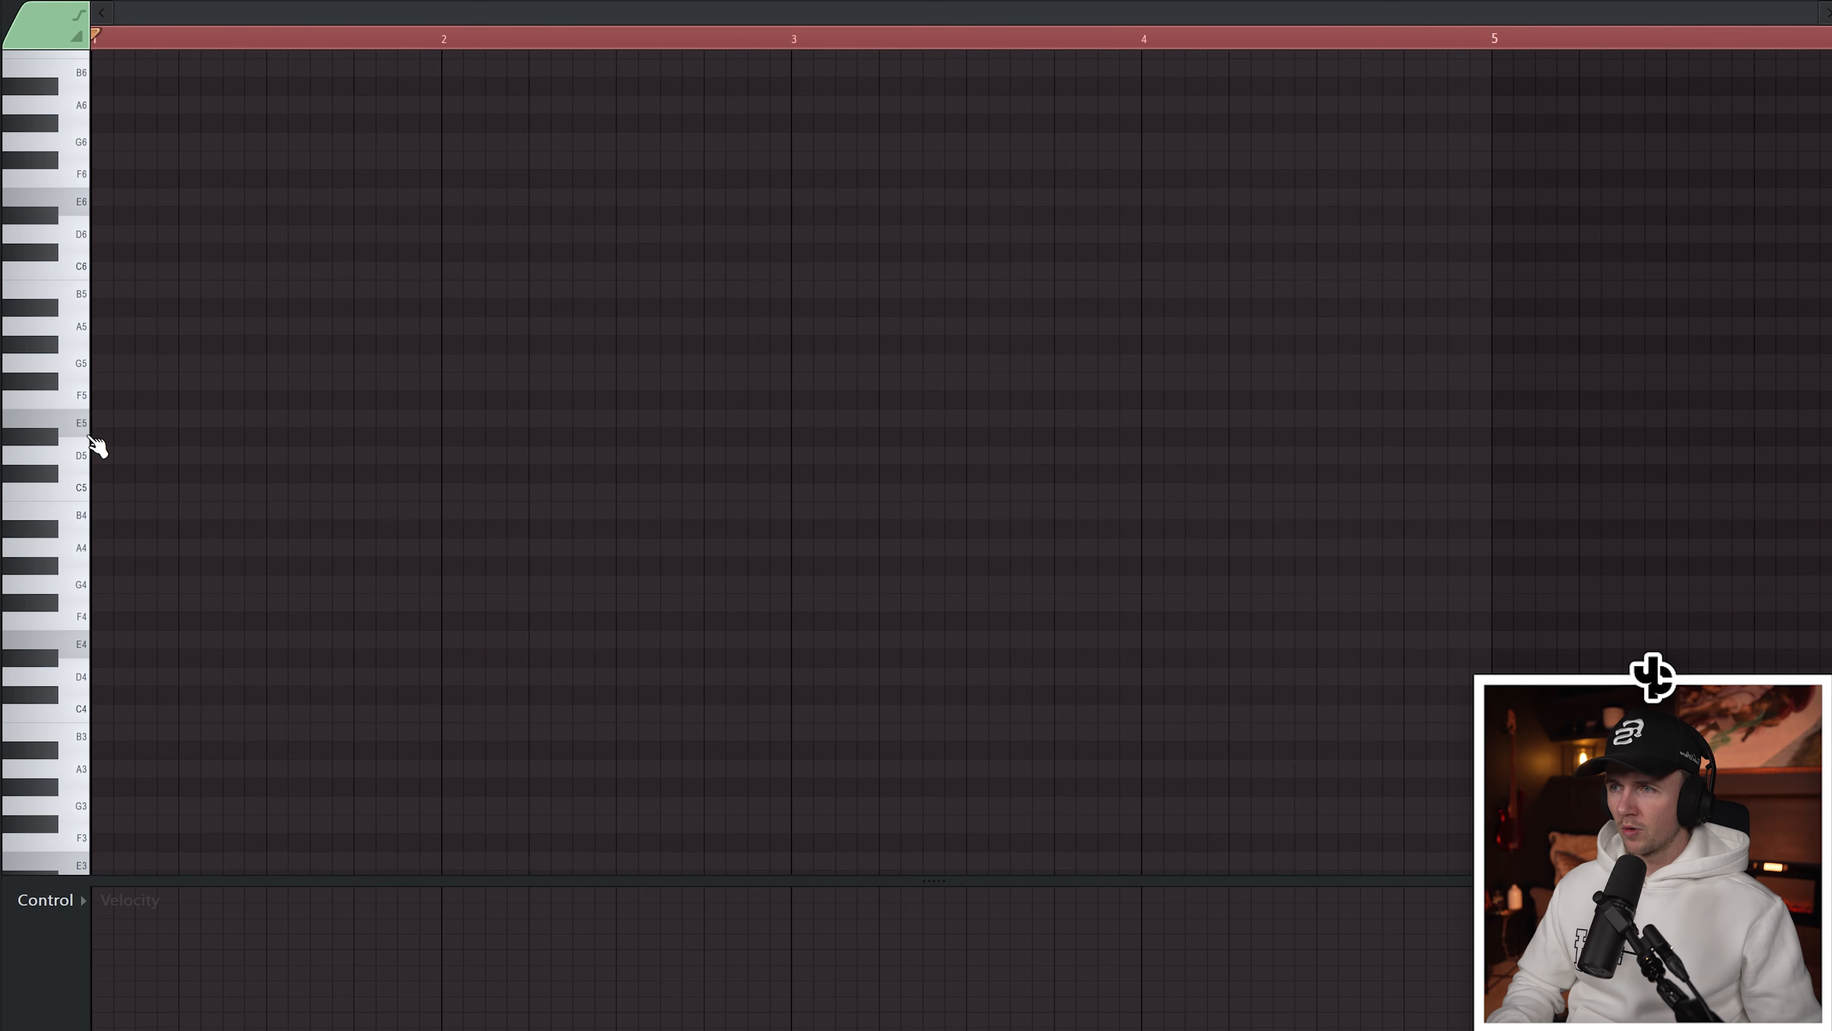
pyautogui.click(130, 497)
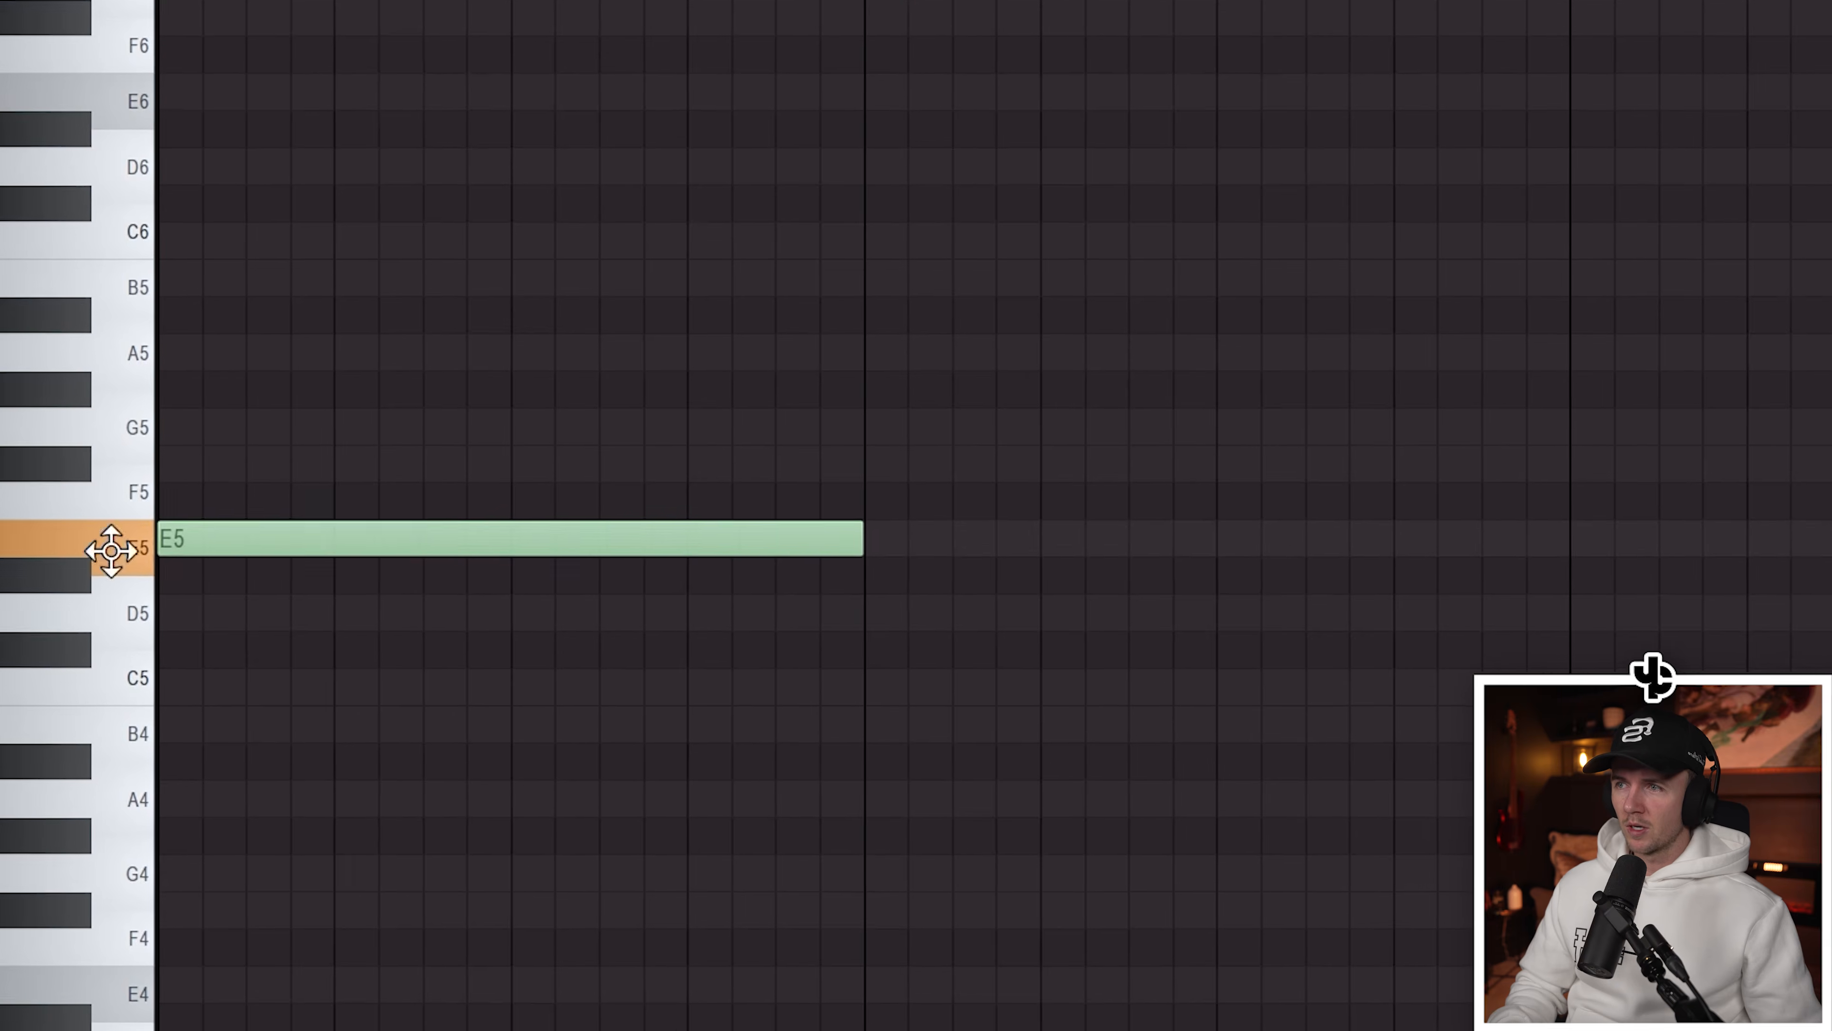
pyautogui.click(752, 670)
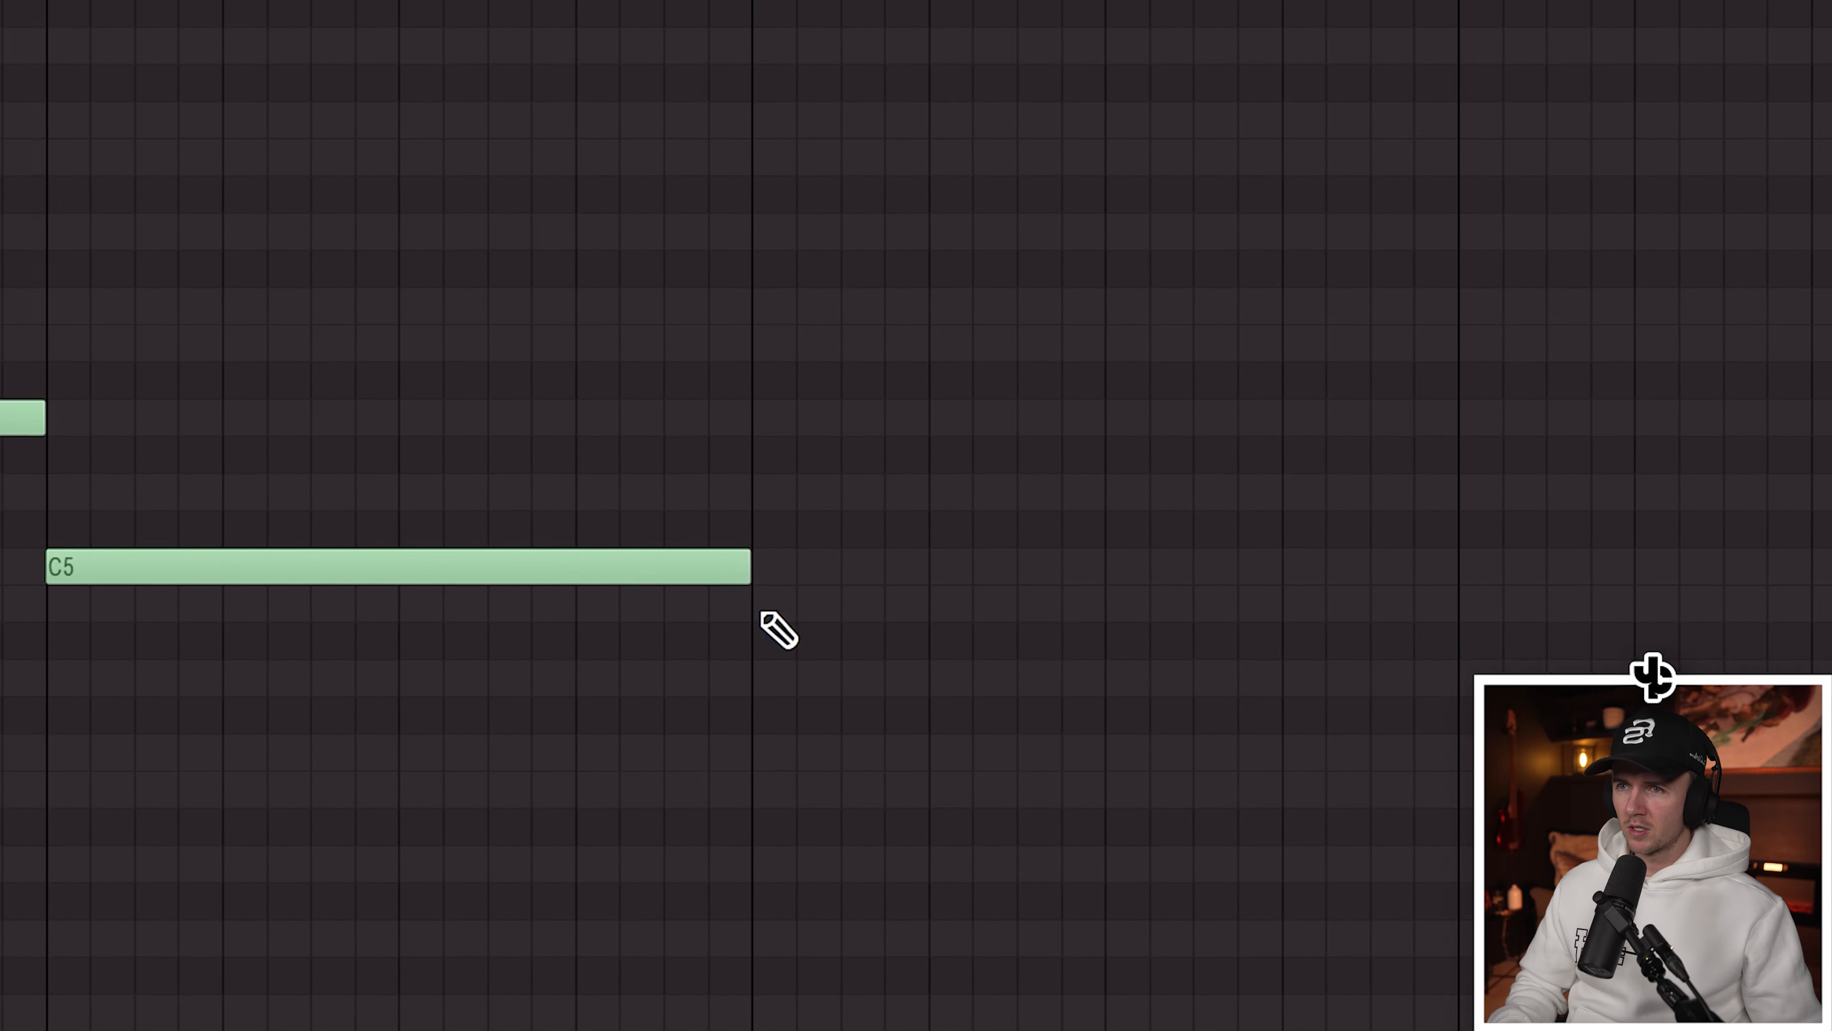
pyautogui.click(1447, 710)
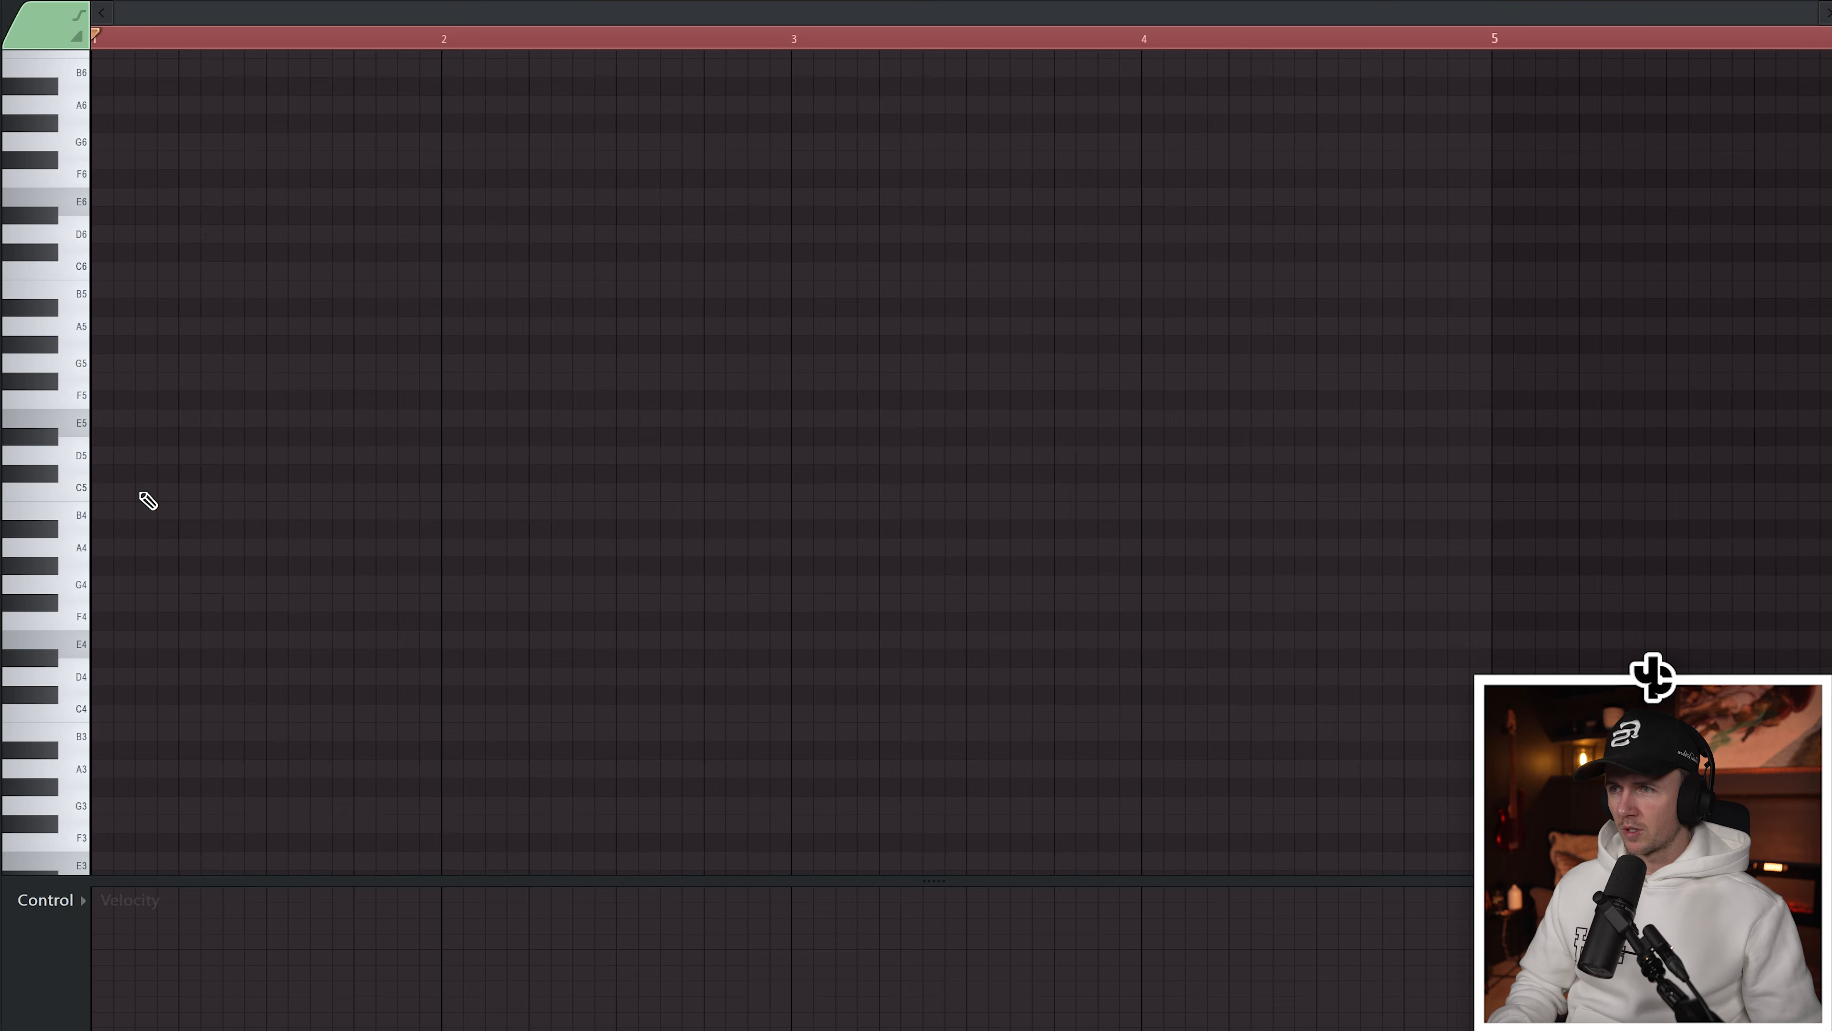
# Place one-bar root notes C5, A4 and E4 in bars 1, 2 and 3 of the piano roll
pyautogui.click(139, 493)
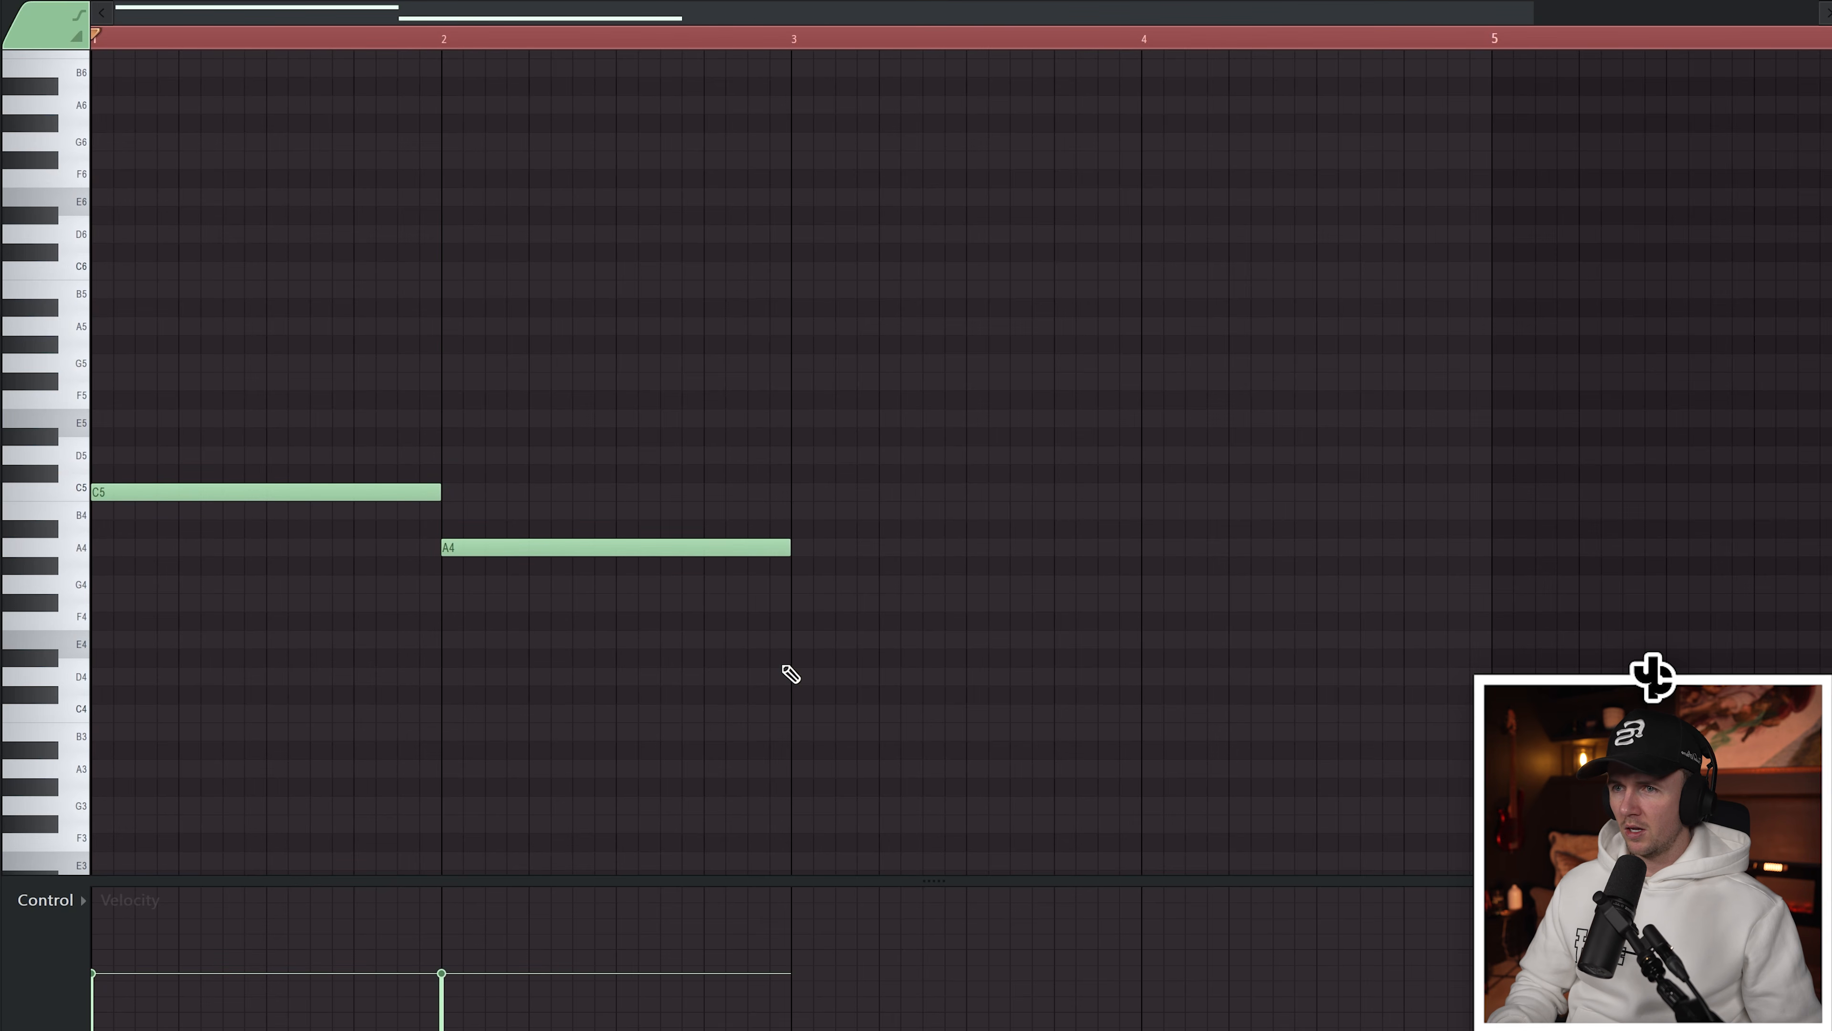
pyautogui.click(788, 640)
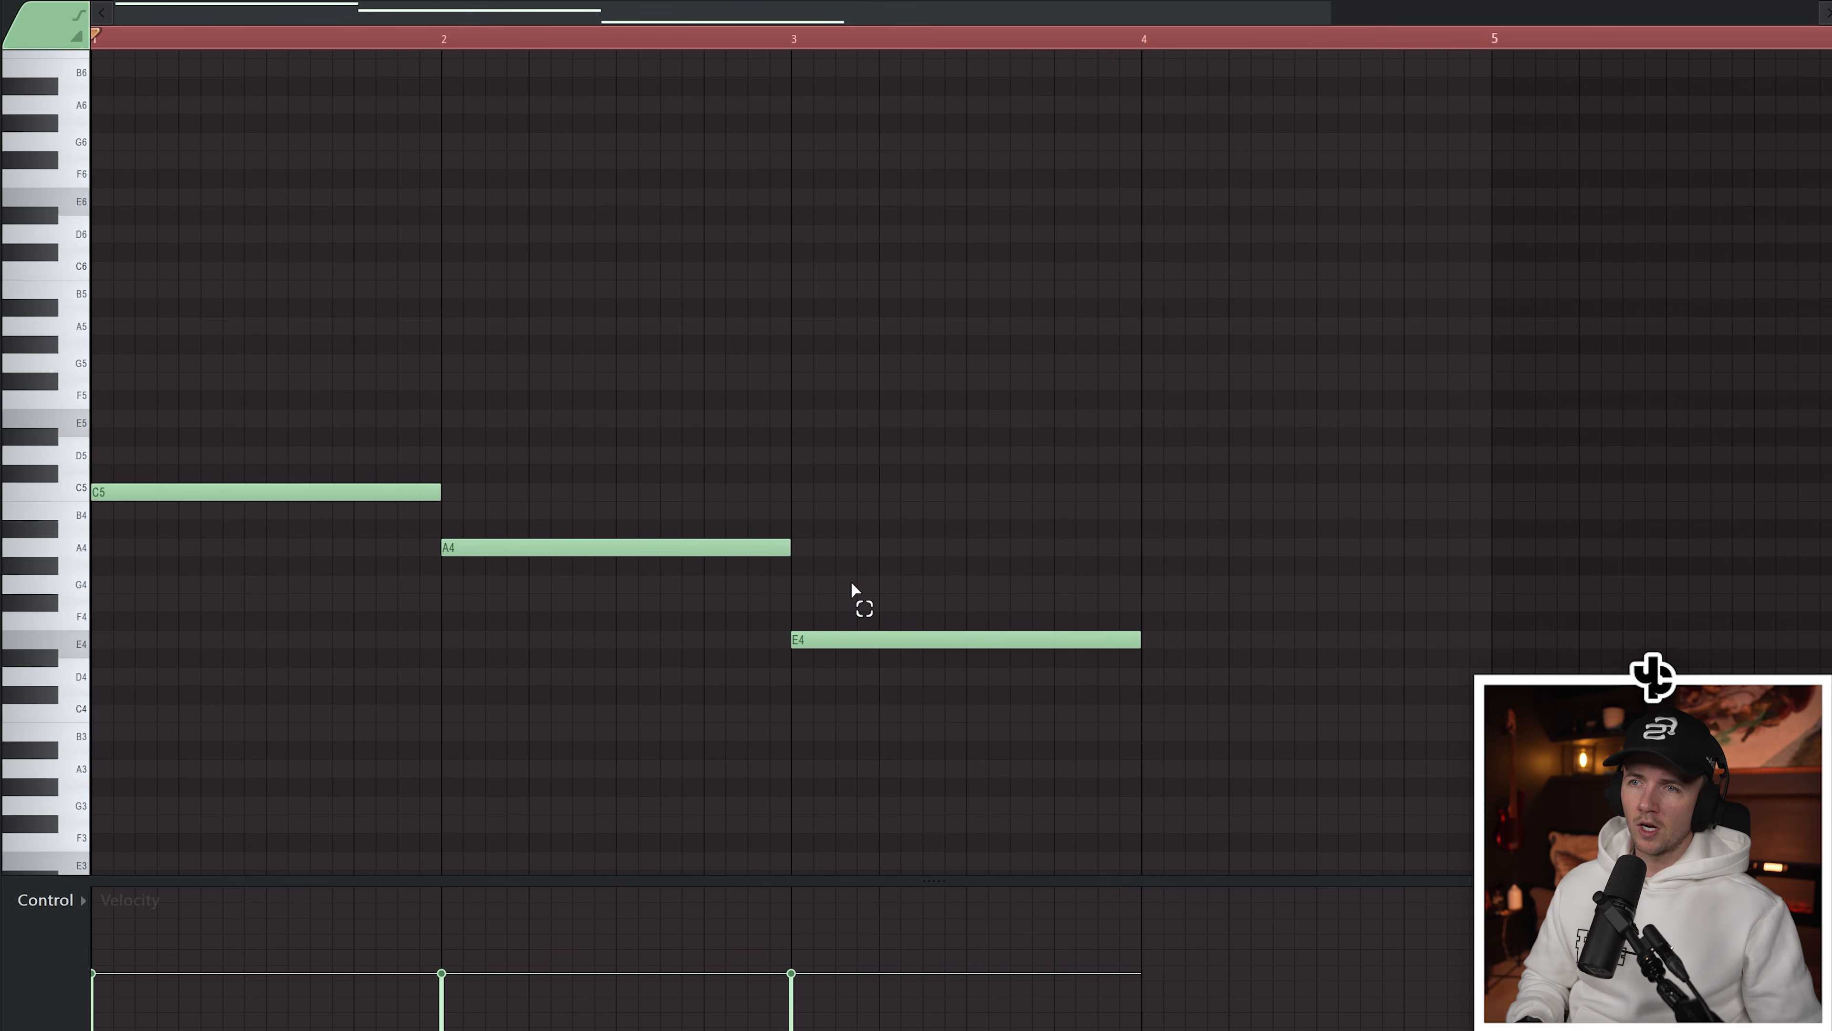
# Stack E5, G5 and B5 above the C5 root in bar 1 and play the chord back
pyautogui.scroll(-2, 818, 544)
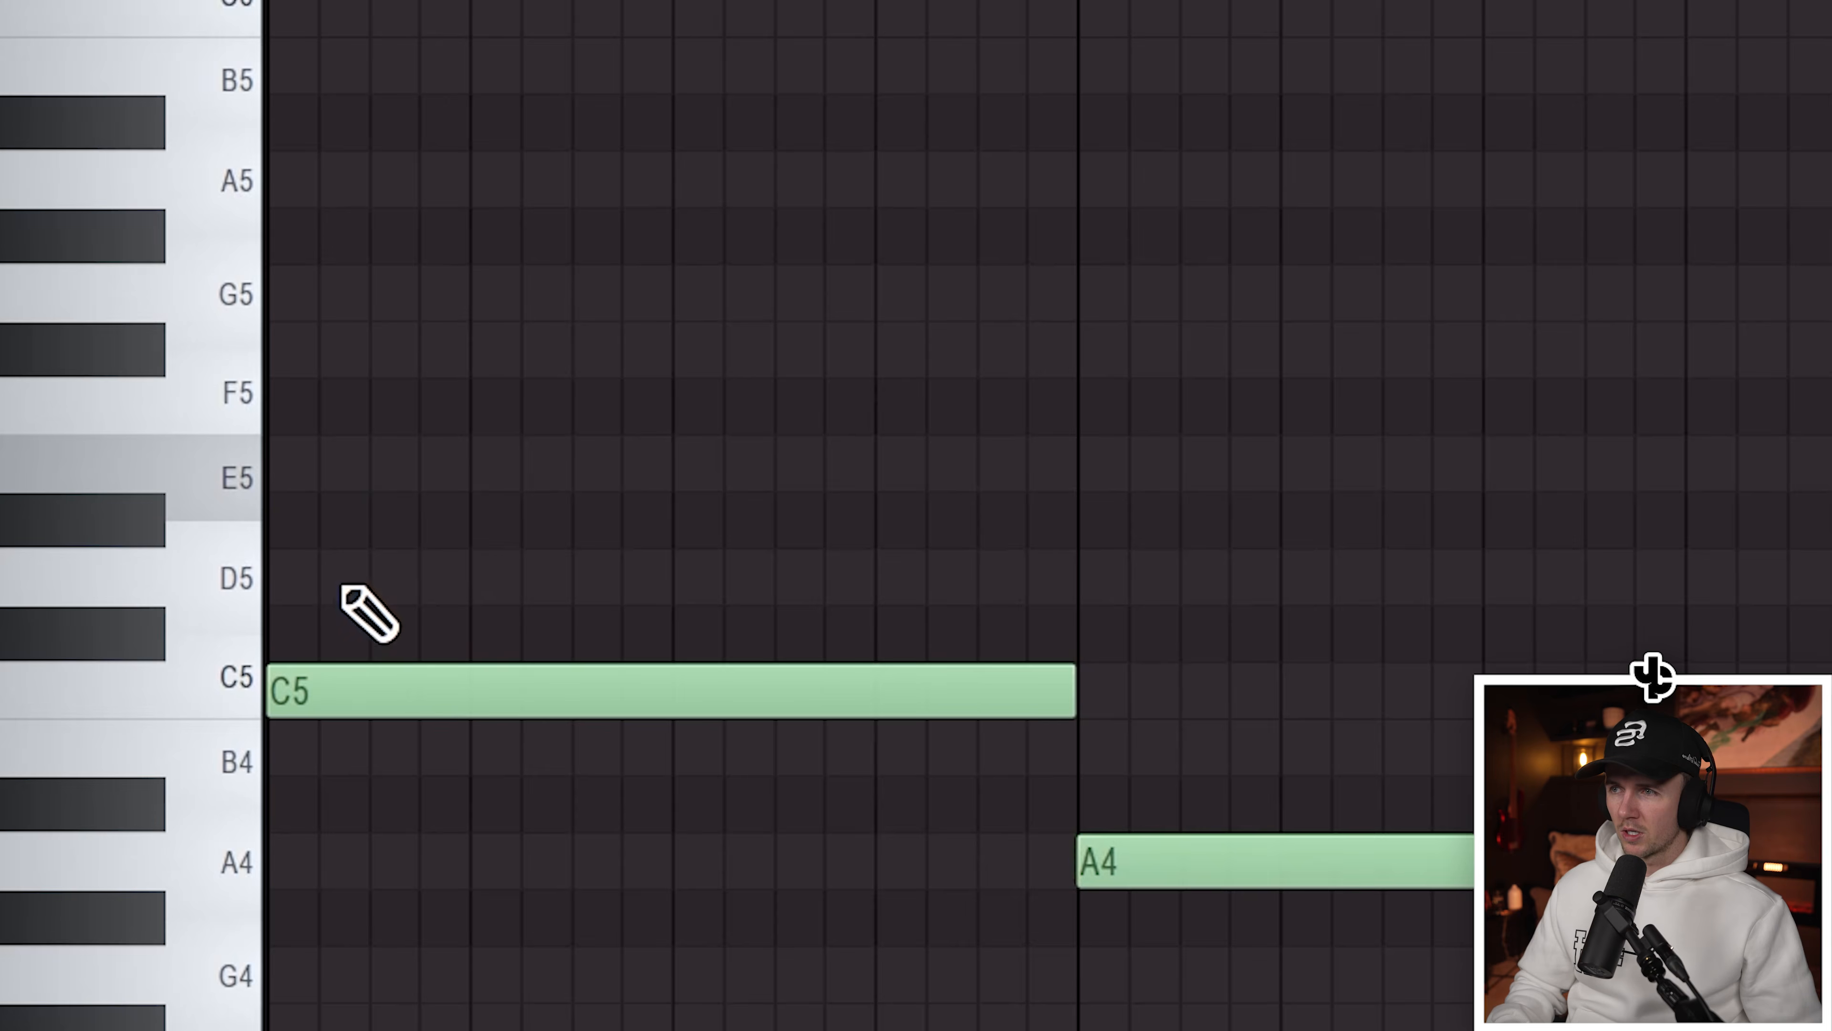
pyautogui.moveTo(345, 588); pyautogui.dragTo(307, 434)
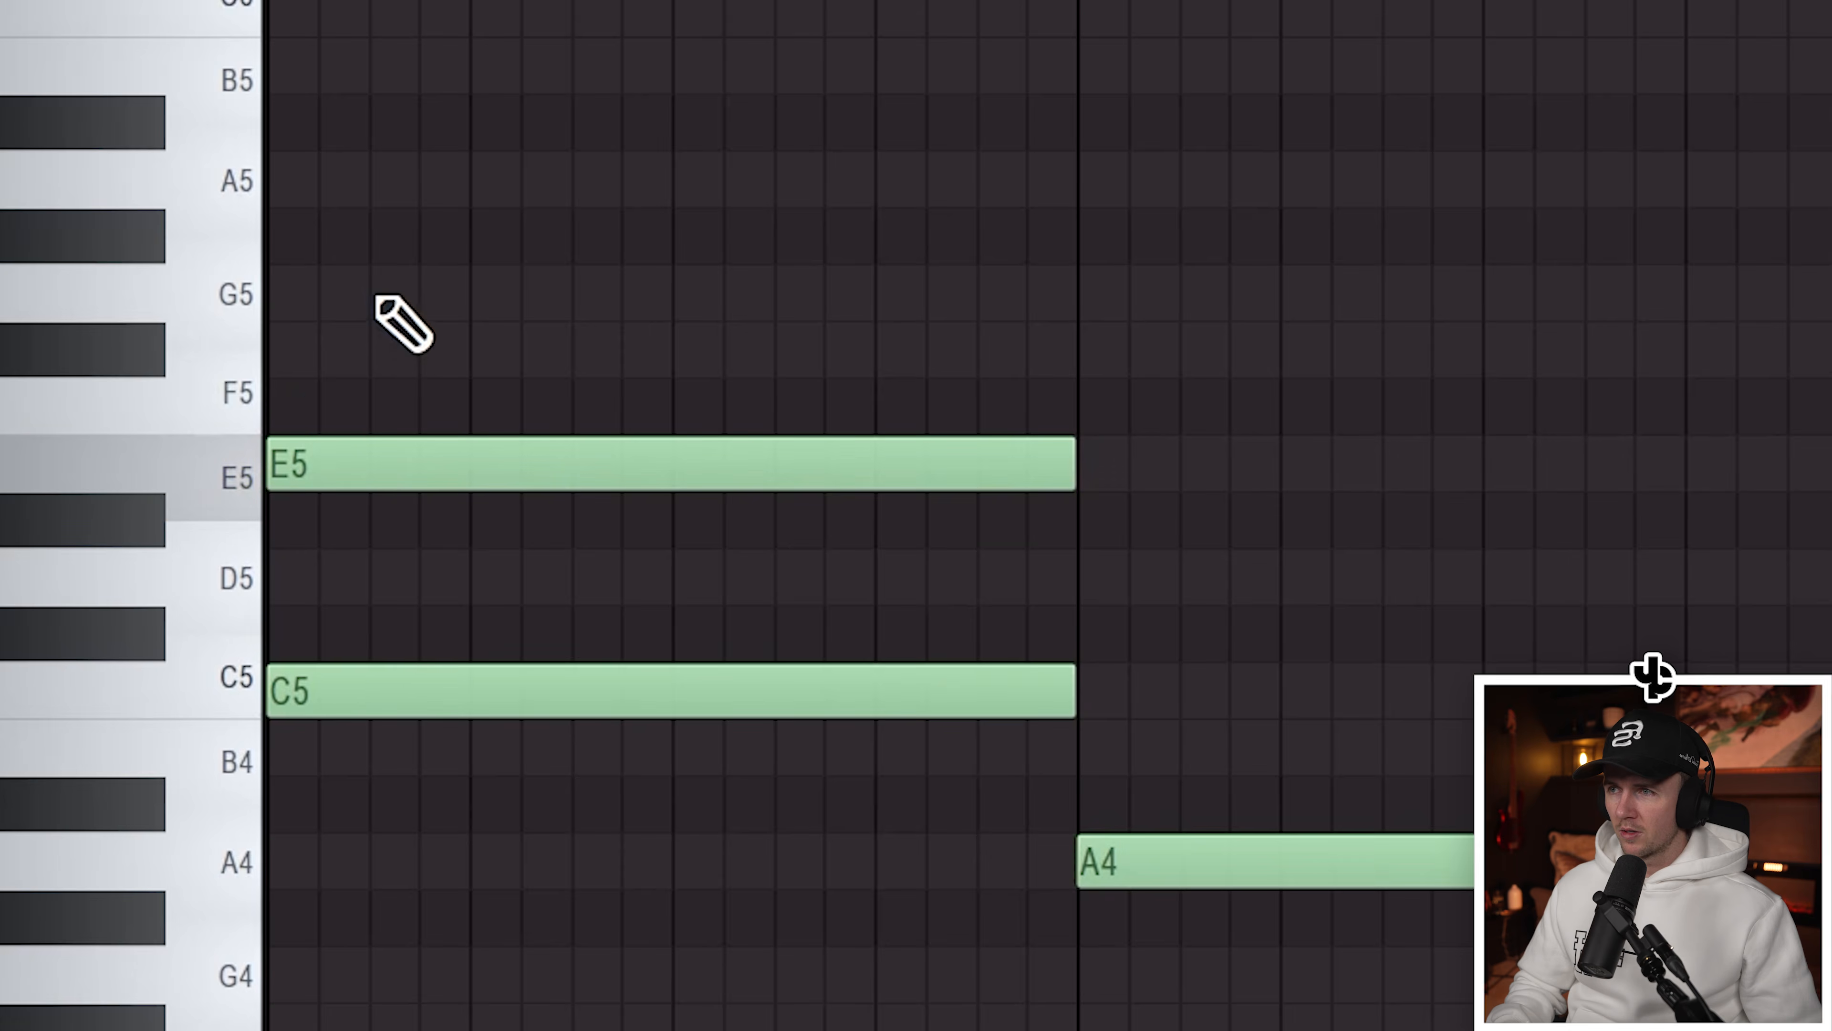
pyautogui.click(384, 299)
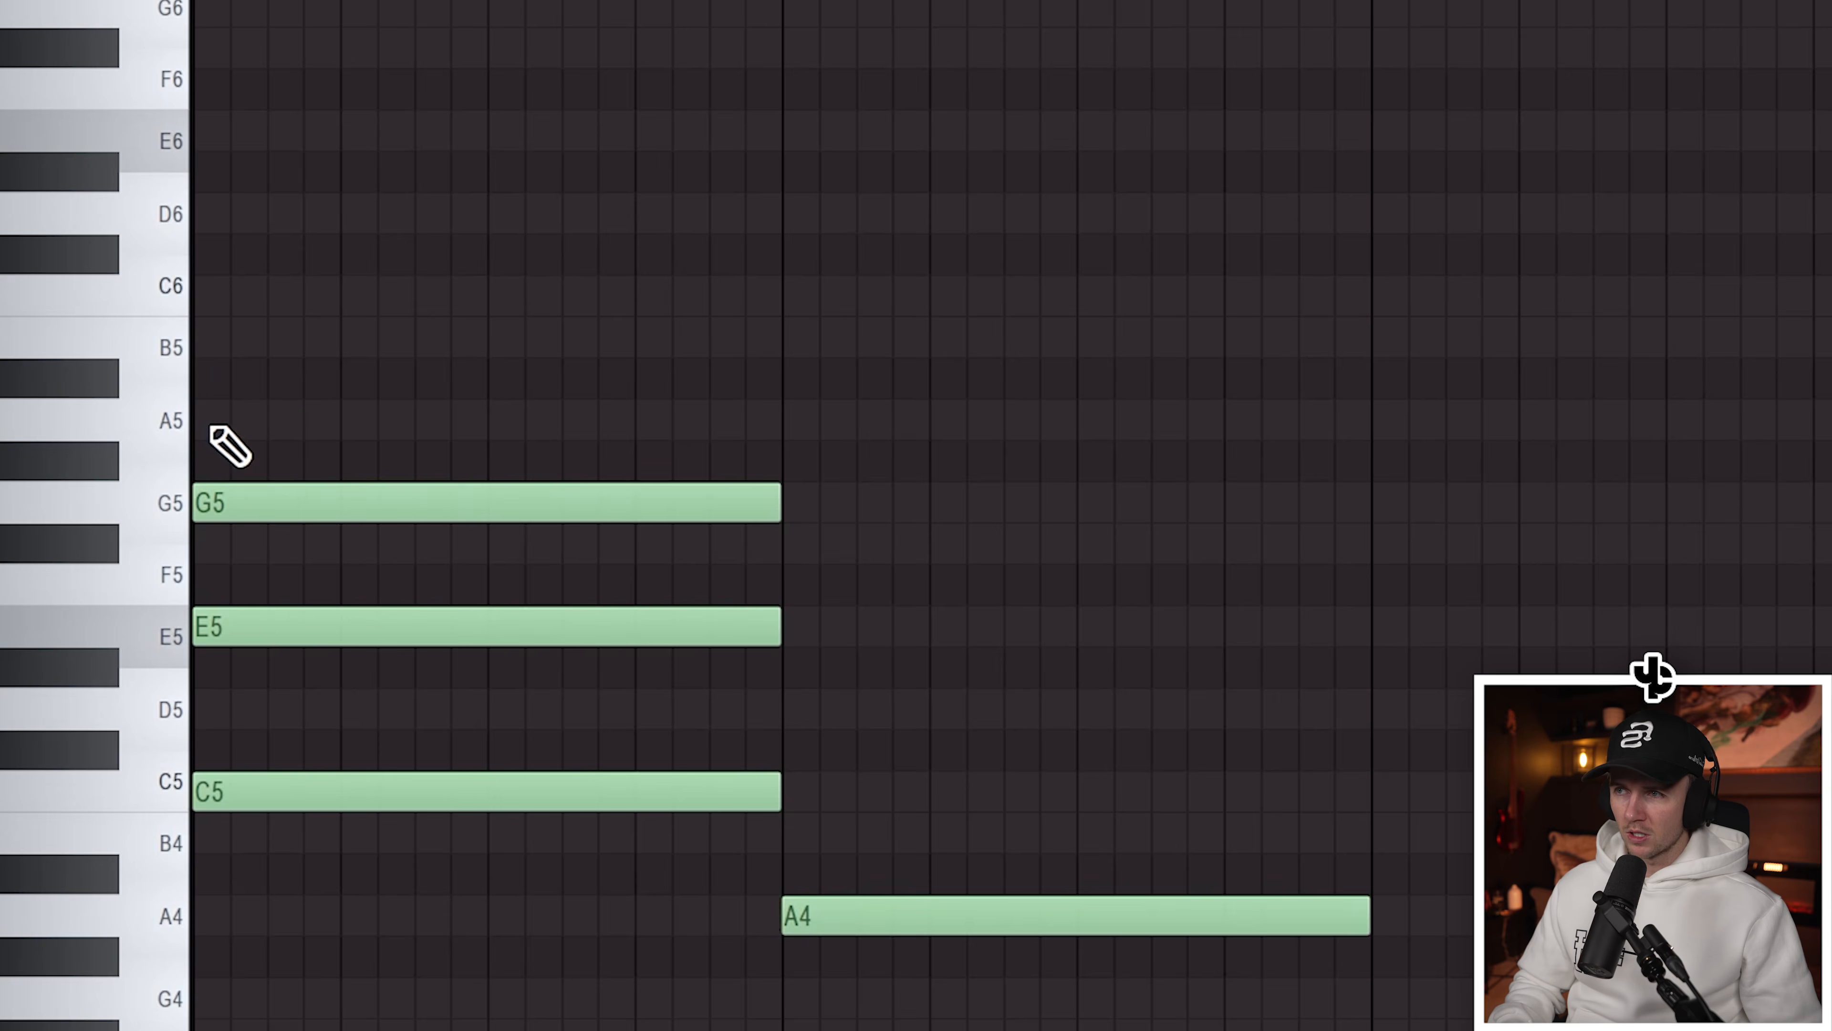
pyautogui.click(223, 351)
pyautogui.moveTo(164, 348); pyautogui.dragTo(292, 1025)
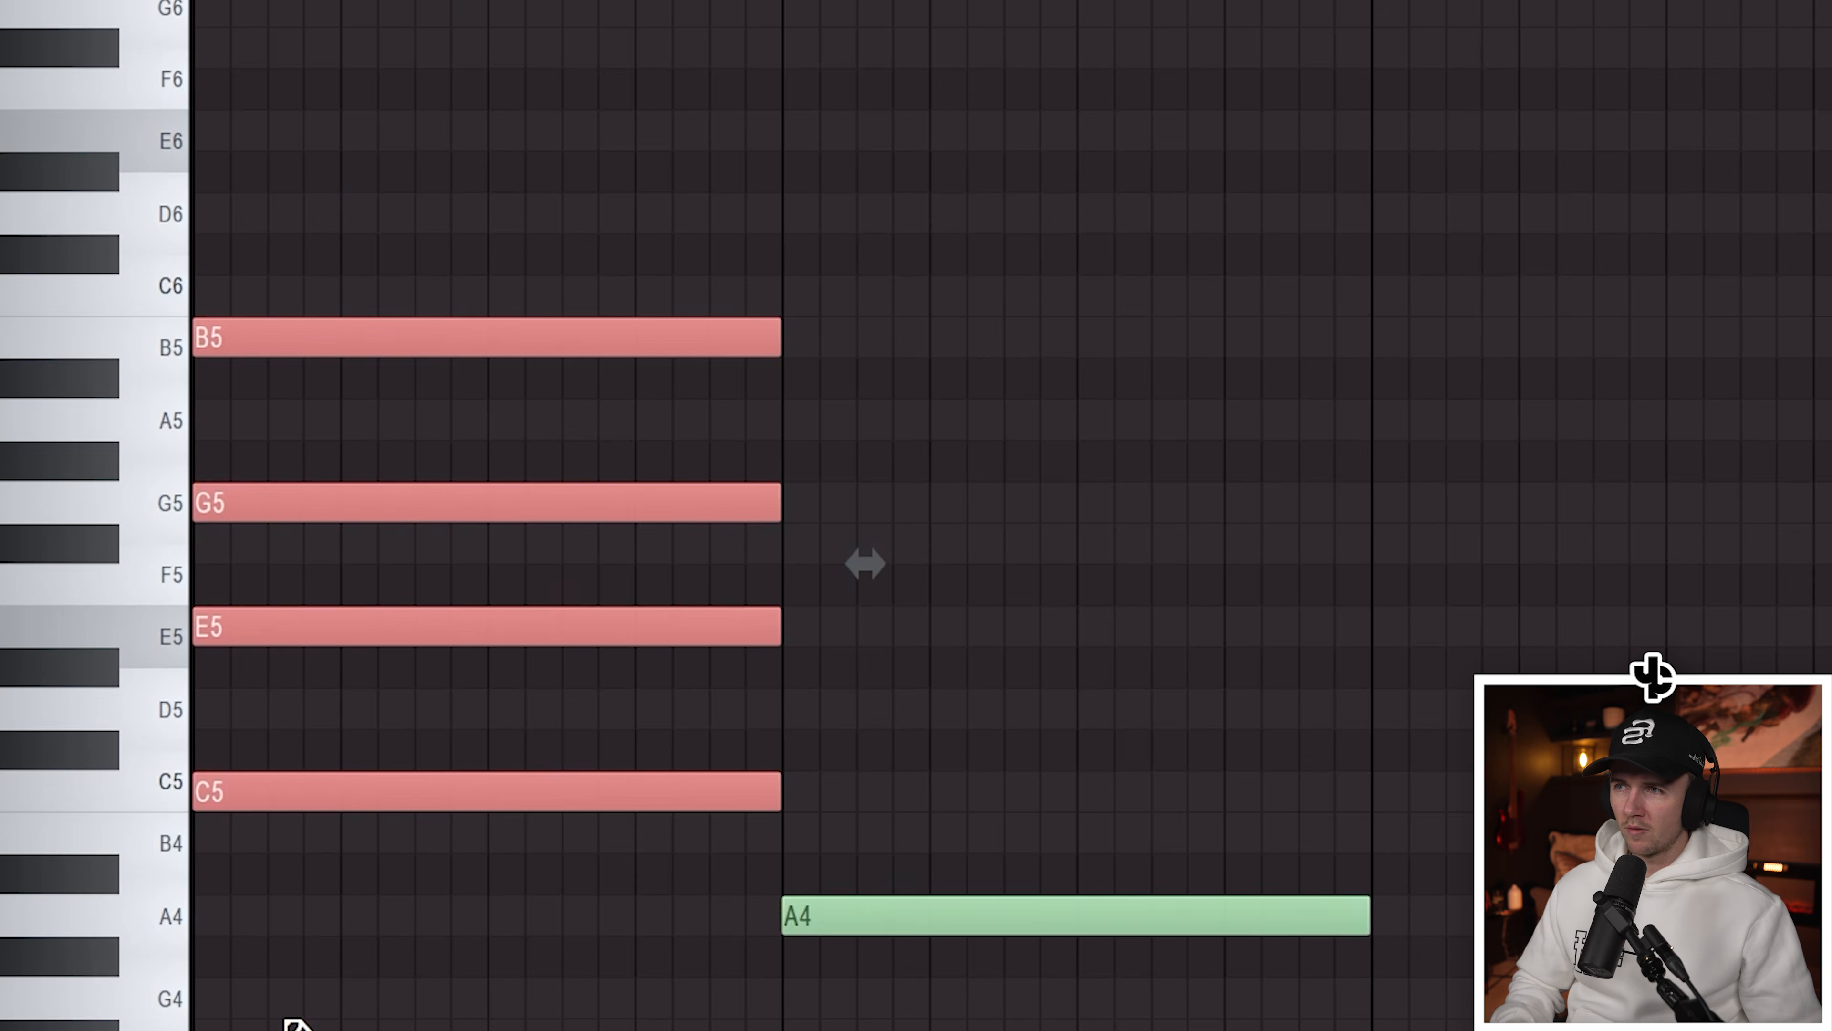
pyautogui.click(187, 246)
pyautogui.click(217, 213)
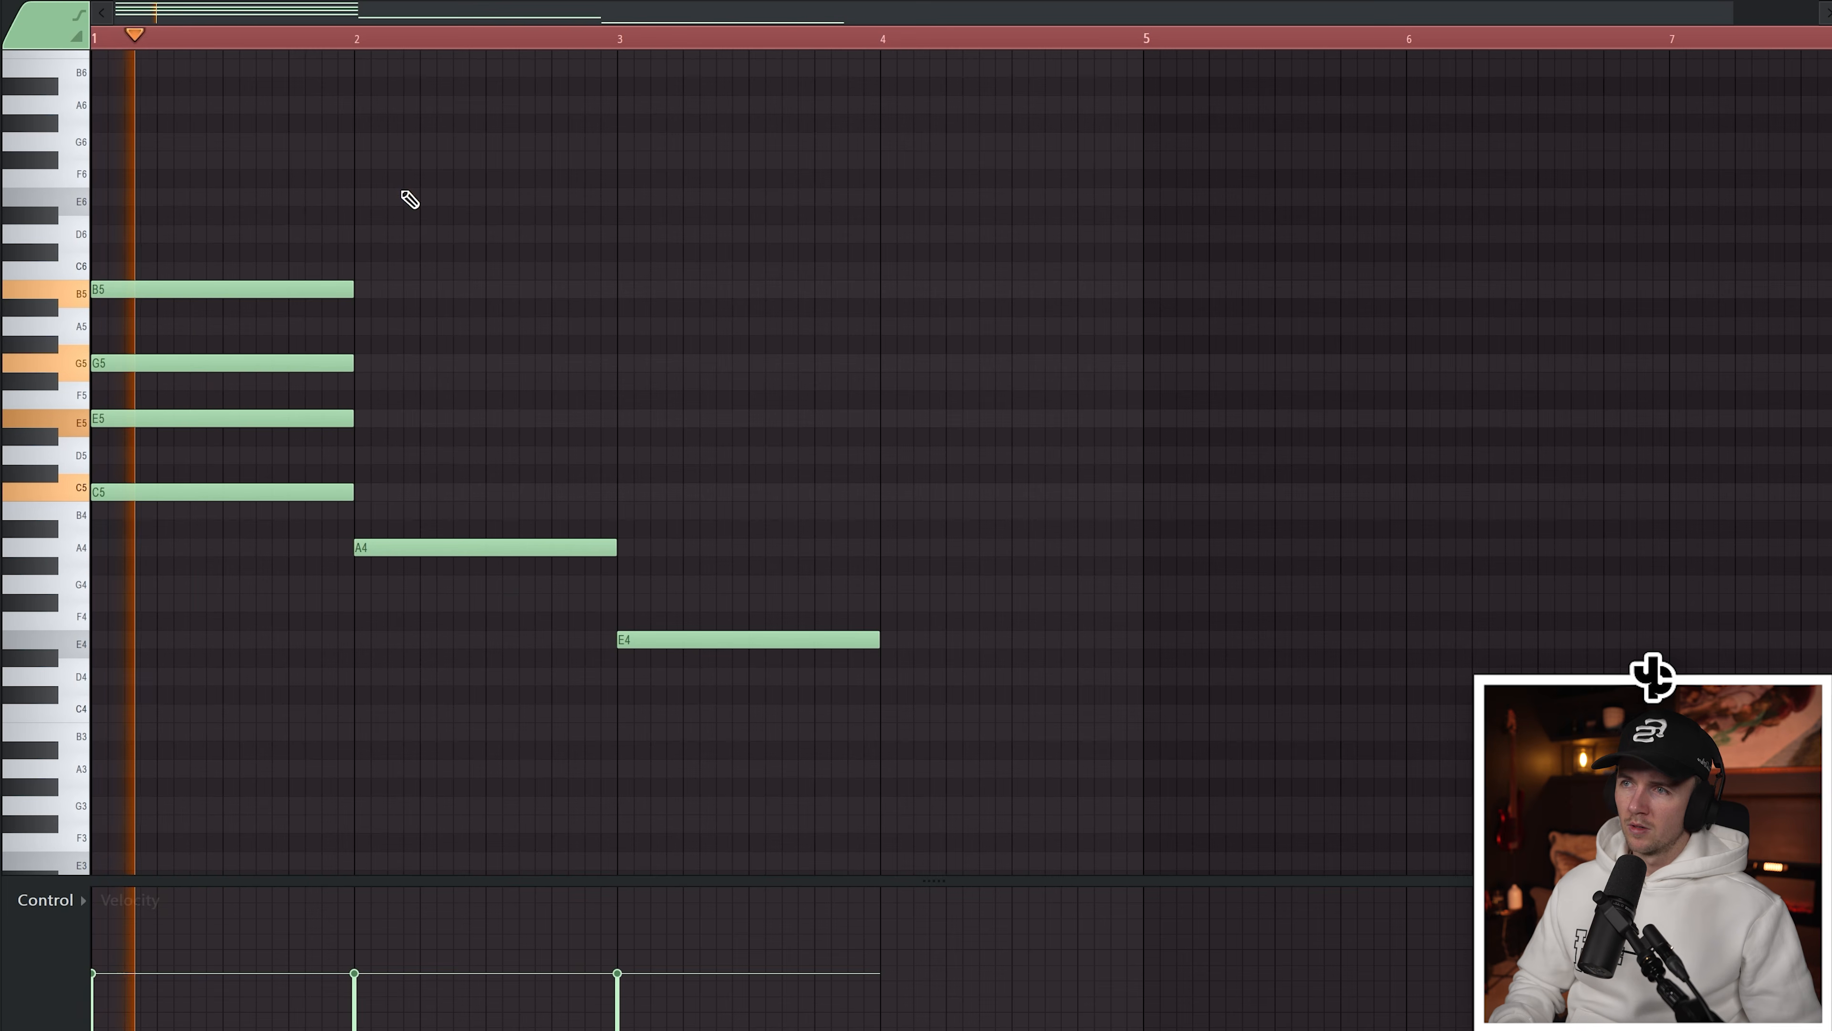
pyautogui.press('space')
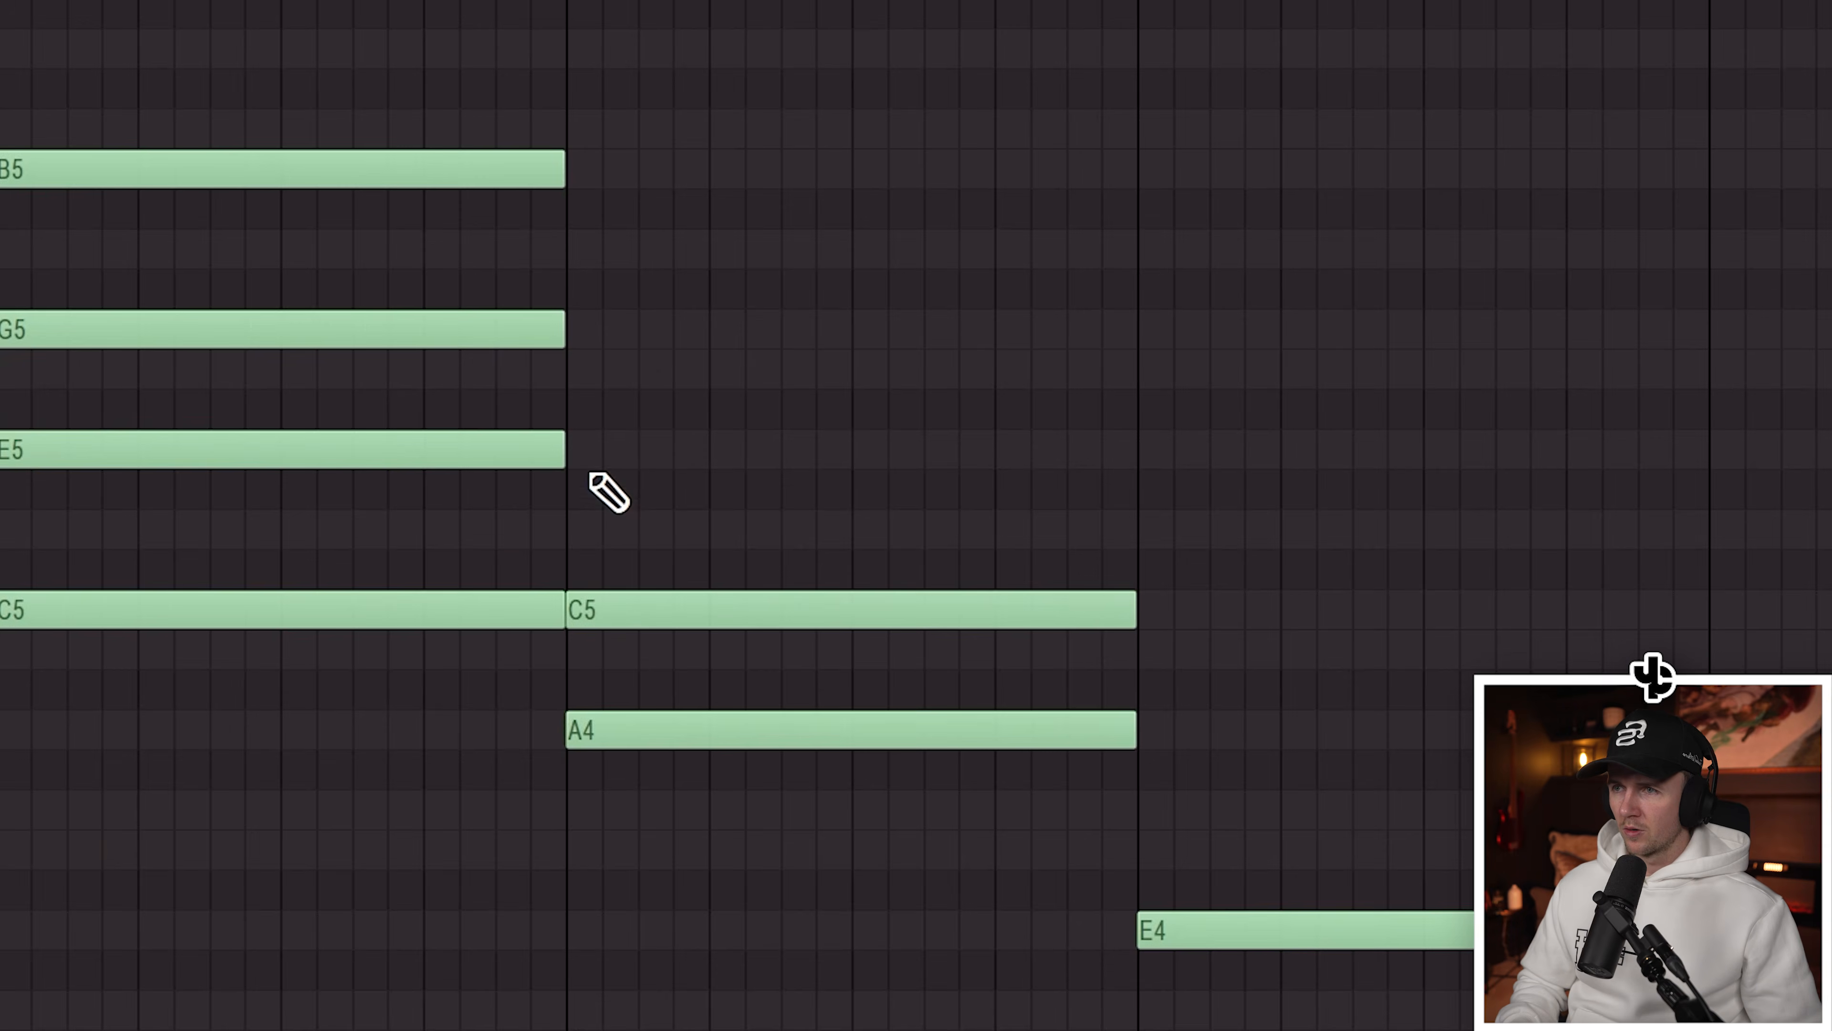
# Stack C5, E5 and G5 over A4 in bar 2, and G4, B4 and D5 over E4 in bar 3
pyautogui.click(573, 450)
pyautogui.click(569, 330)
pyautogui.click(1147, 809)
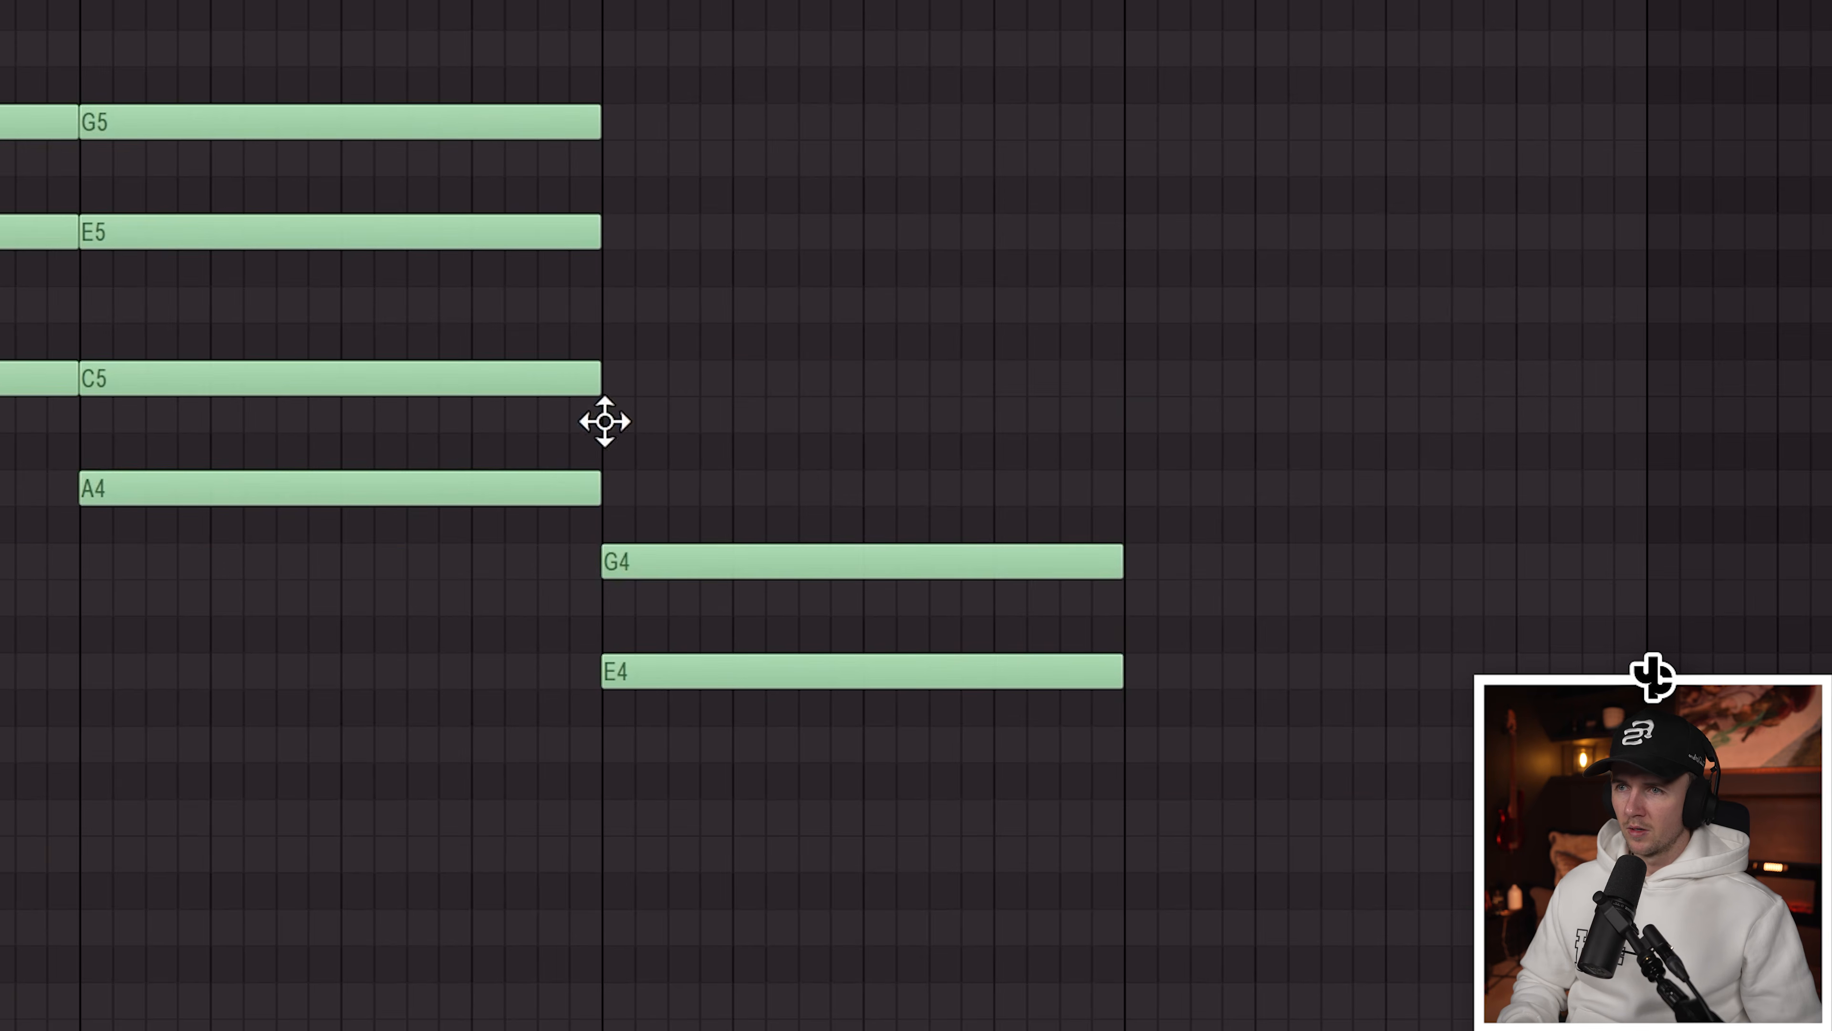
pyautogui.click(605, 422)
pyautogui.click(606, 315)
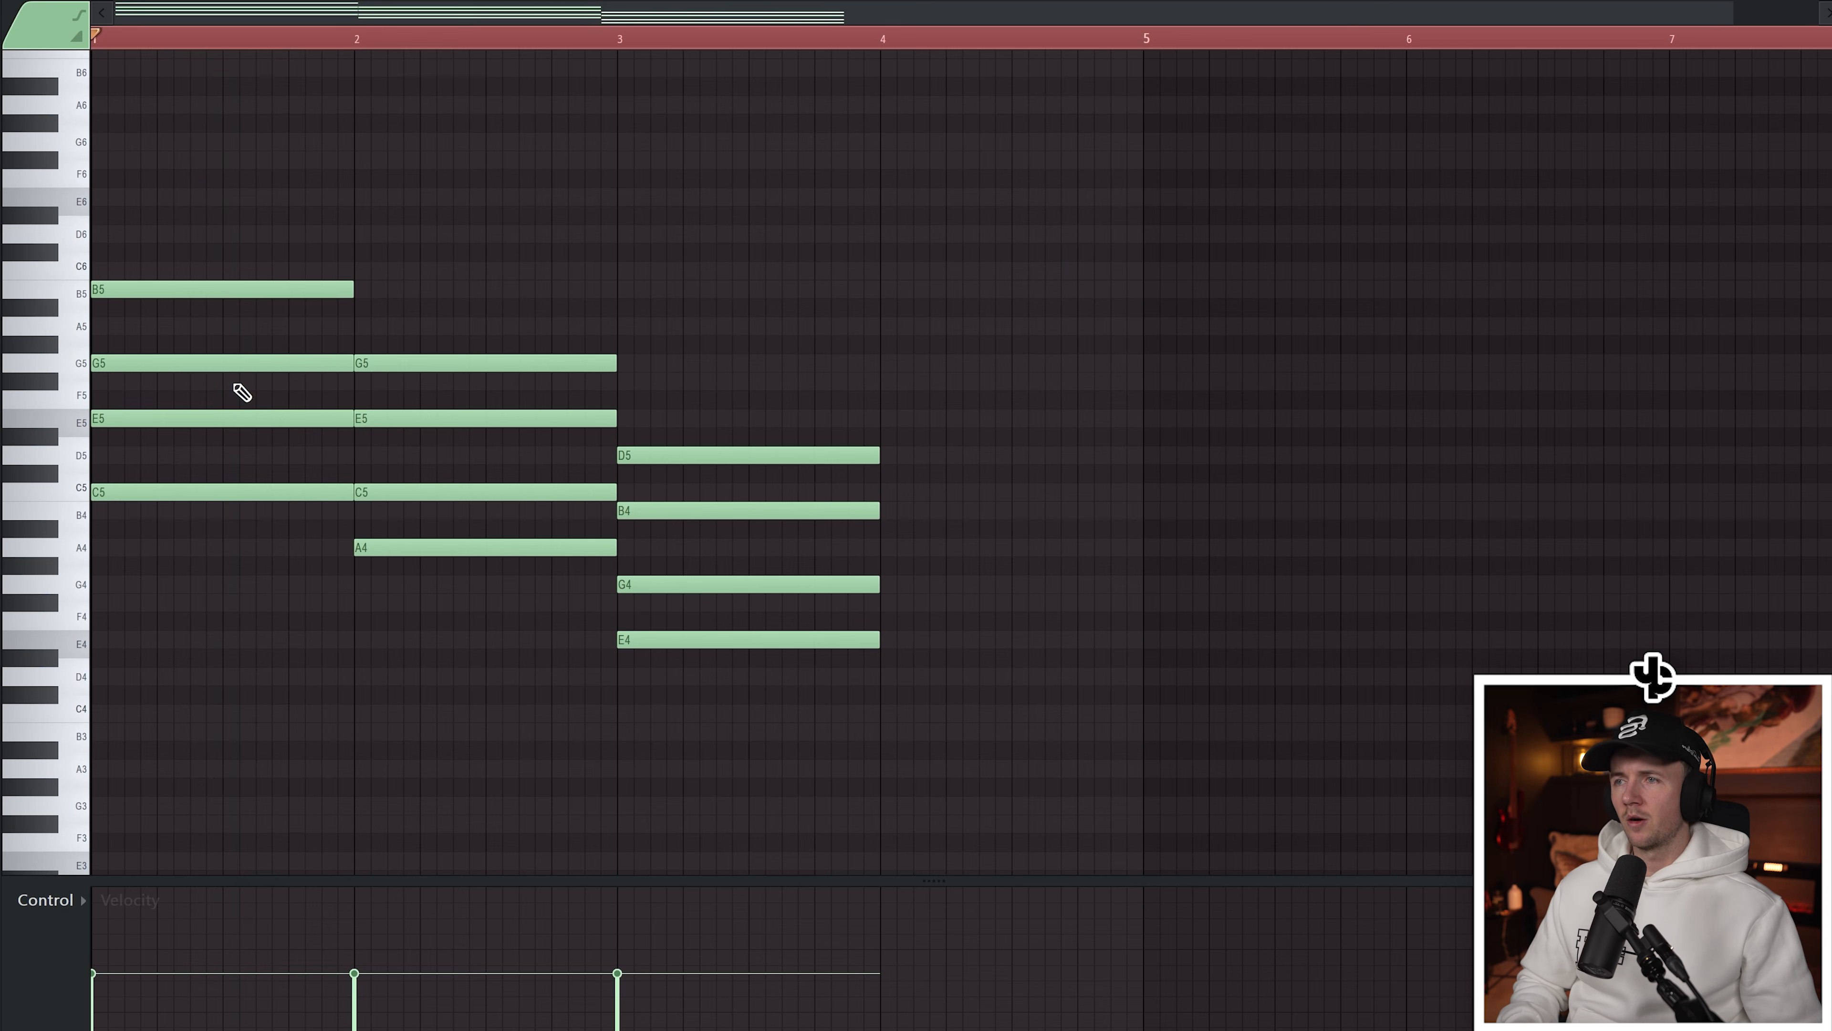
# Audition the three chords in bars 1, 2 and 3 one after another
pyautogui.keyDown('alt'); pyautogui.rightClick(233, 383); pyautogui.keyUp('alt')
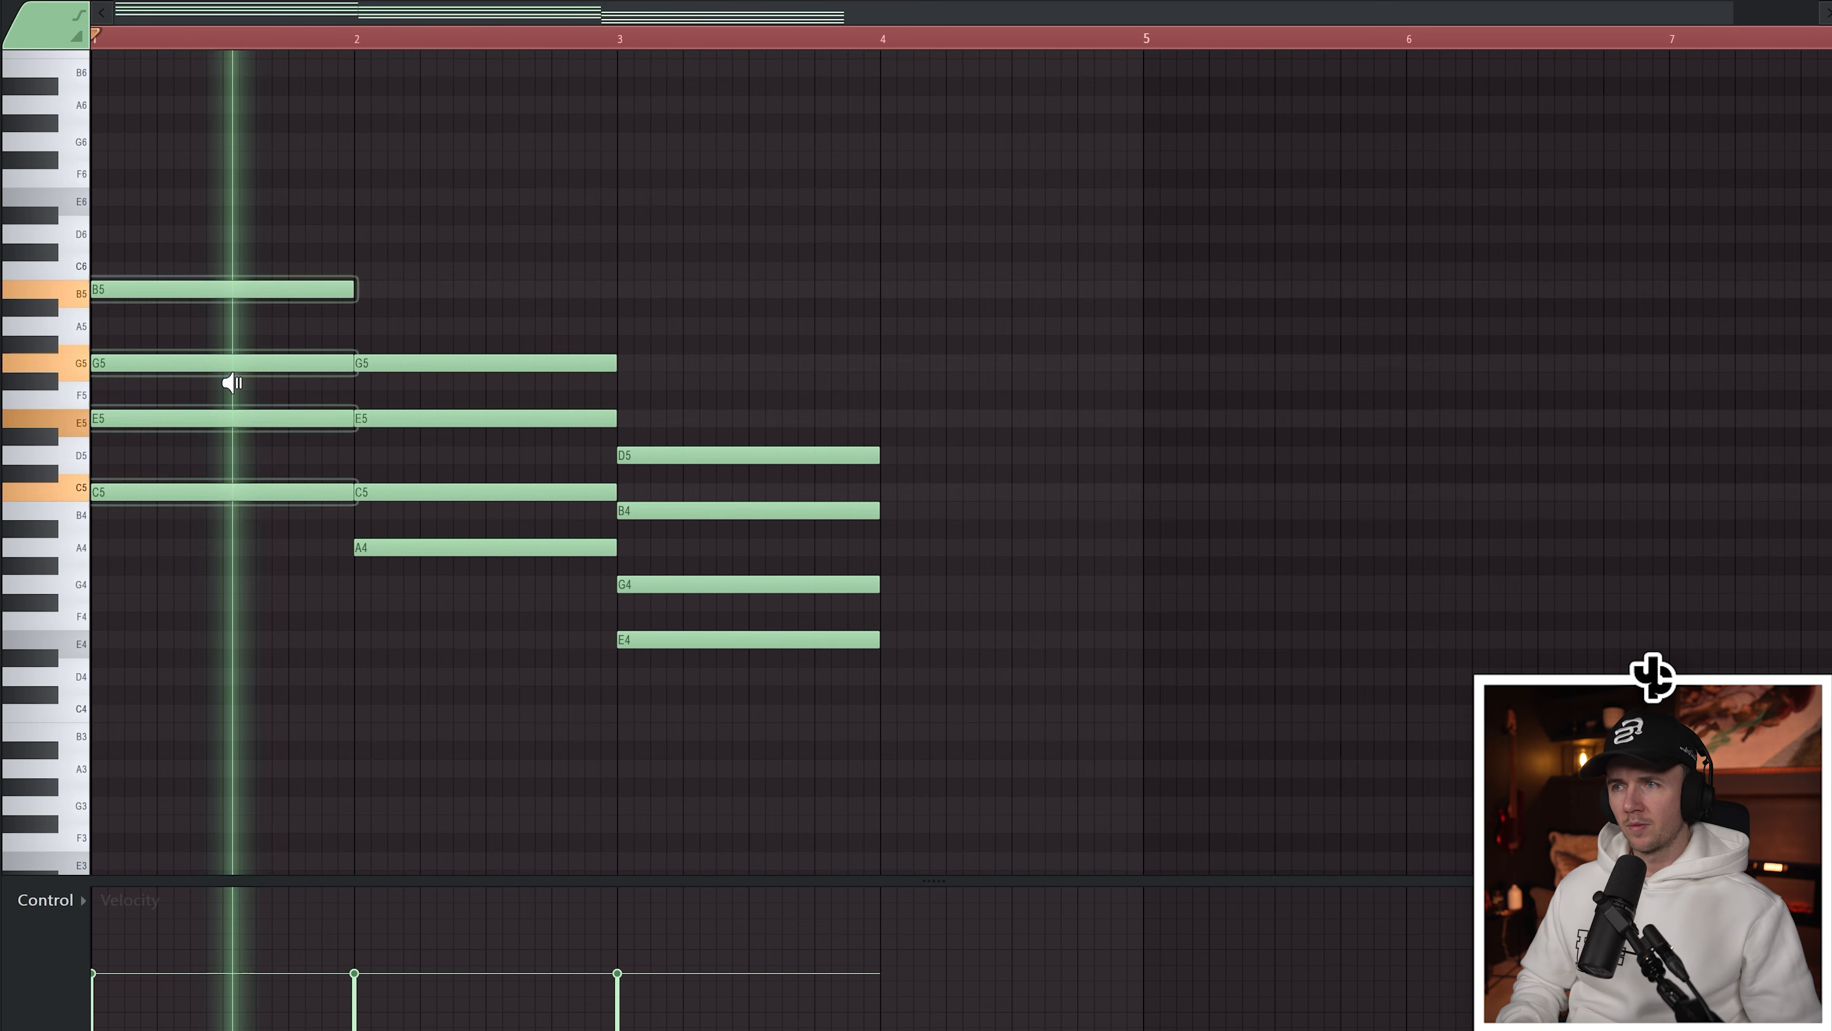
pyautogui.keyDown('alt'); pyautogui.rightClick(502, 349); pyautogui.keyUp('alt')
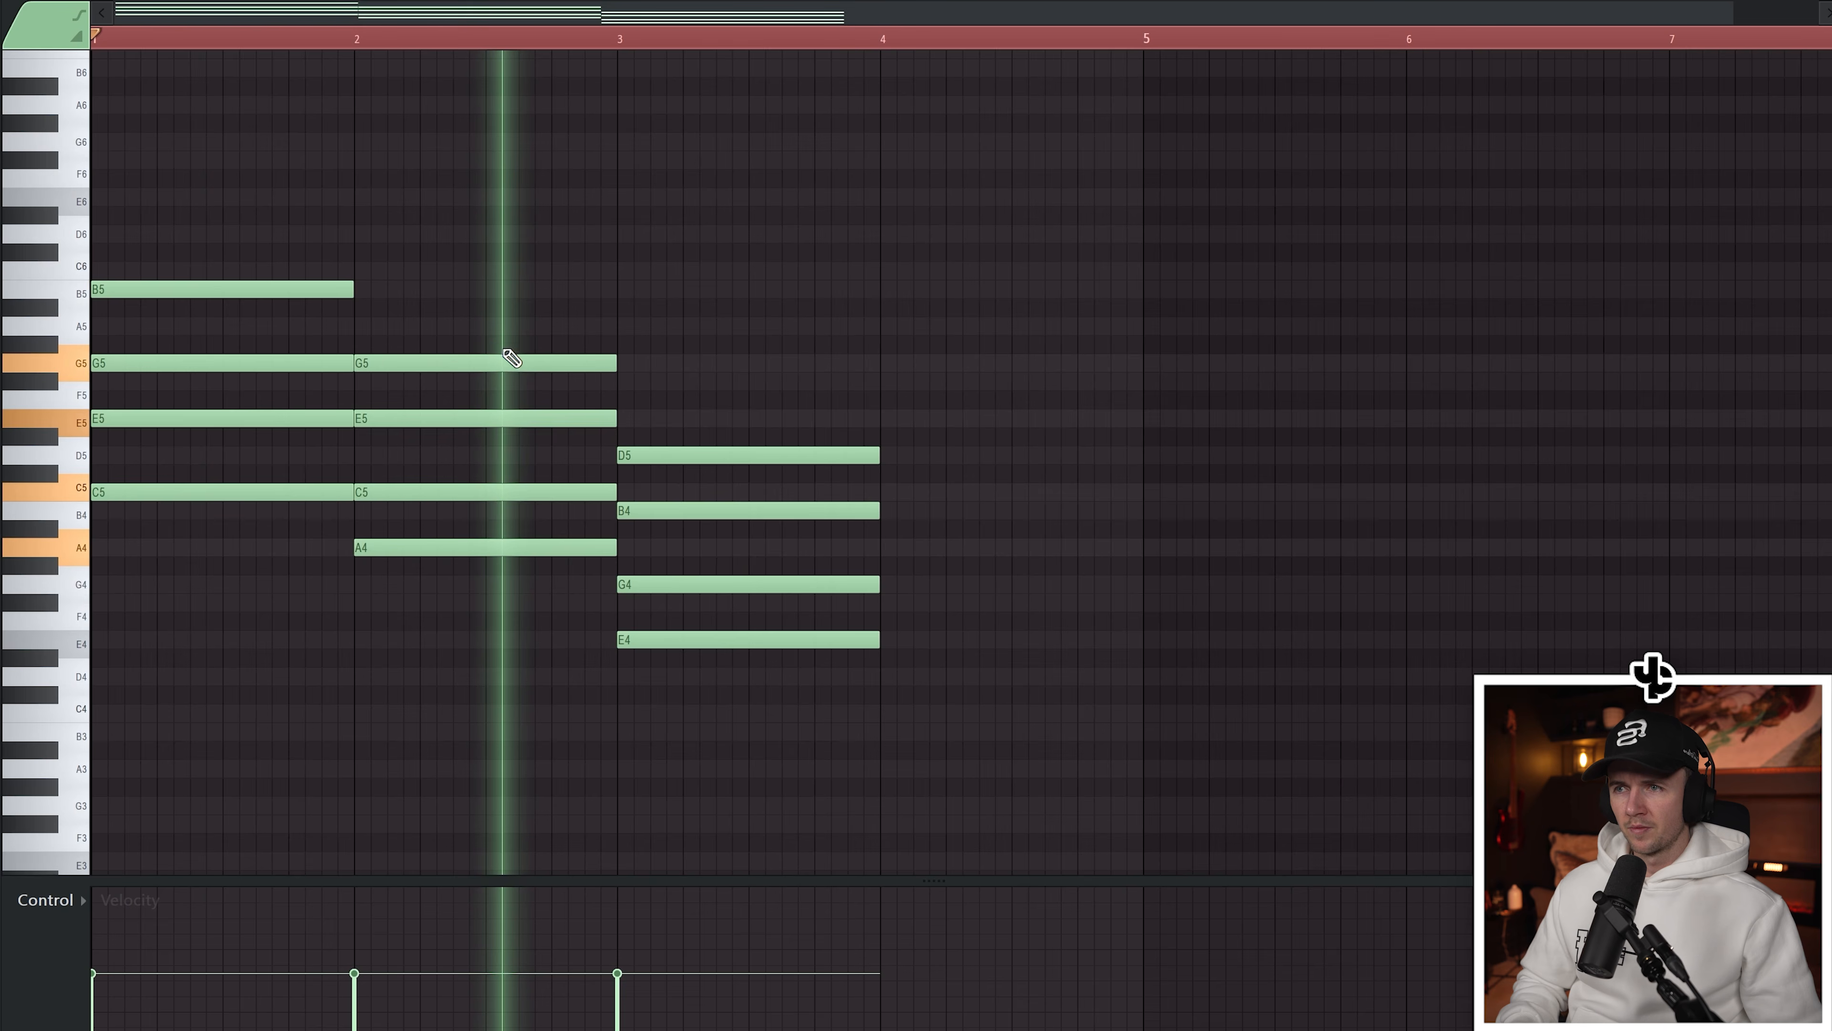
pyautogui.keyDown('alt'); pyautogui.rightClick(705, 385); pyautogui.keyUp('alt')
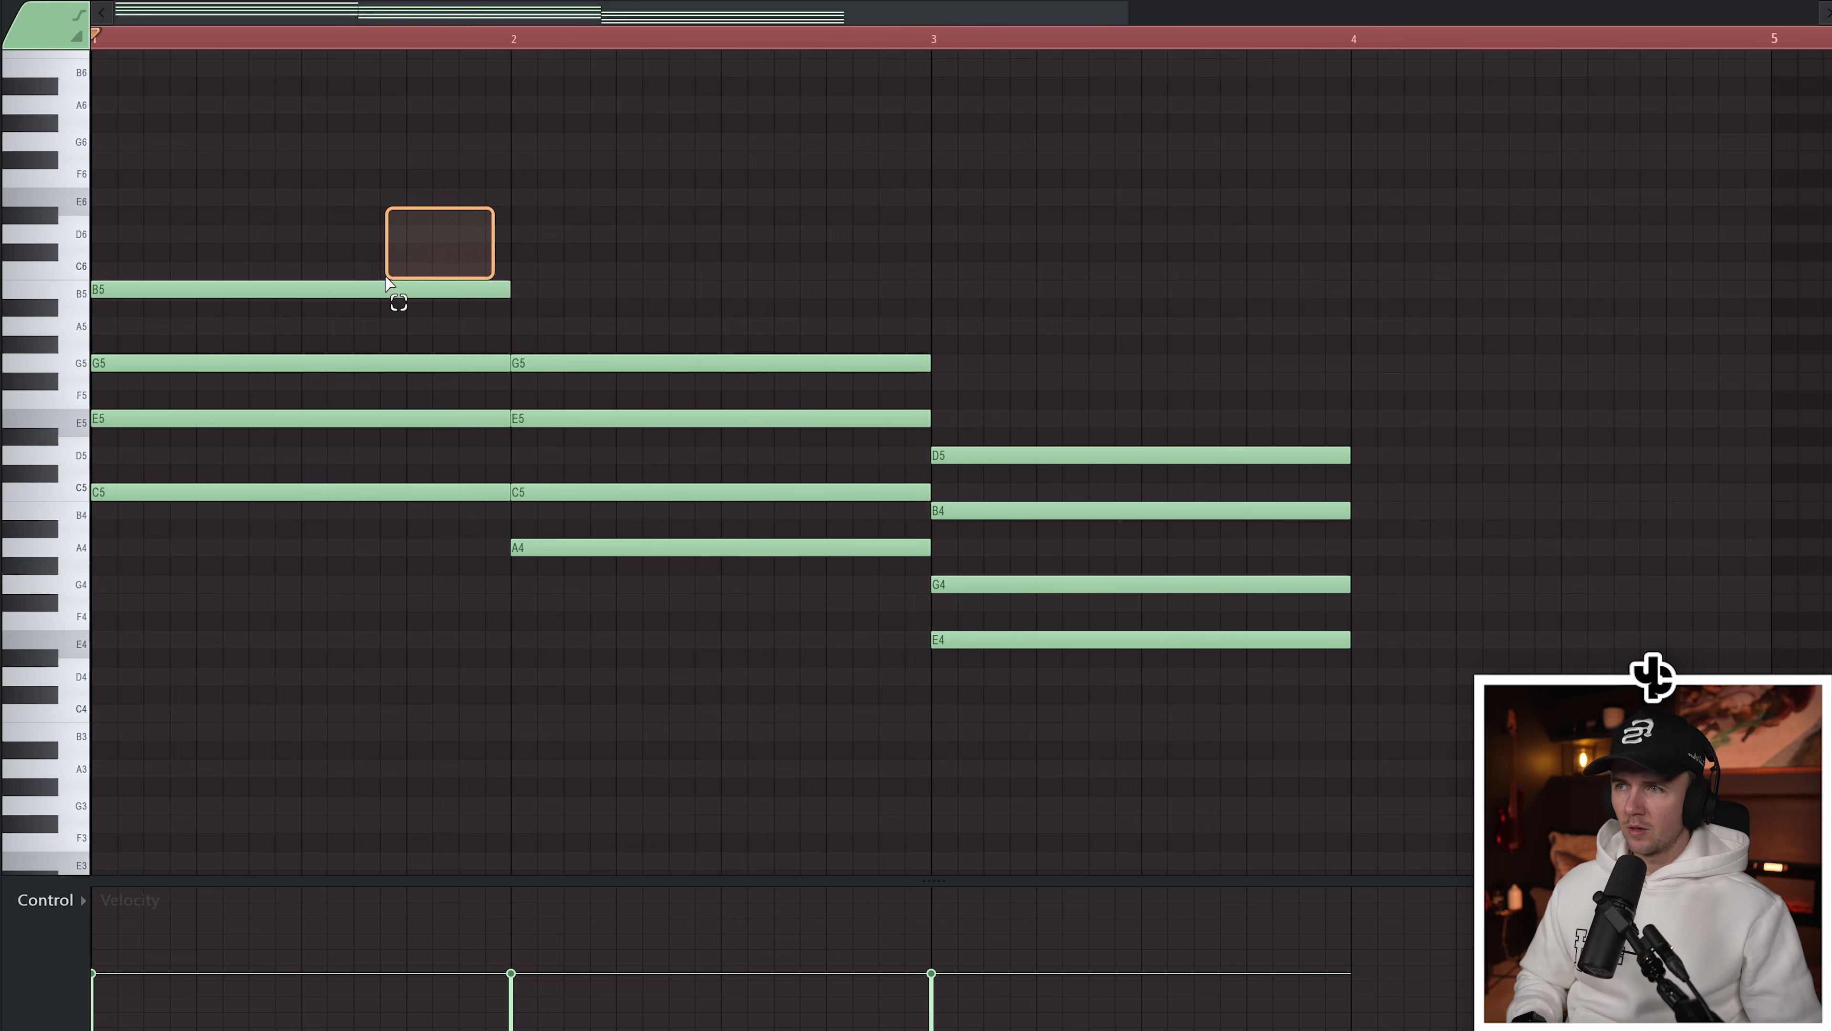
# Move the B5 note in bar 1 down one octave to B4
pyautogui.moveTo(387, 282); pyautogui.dragTo(390, 287)
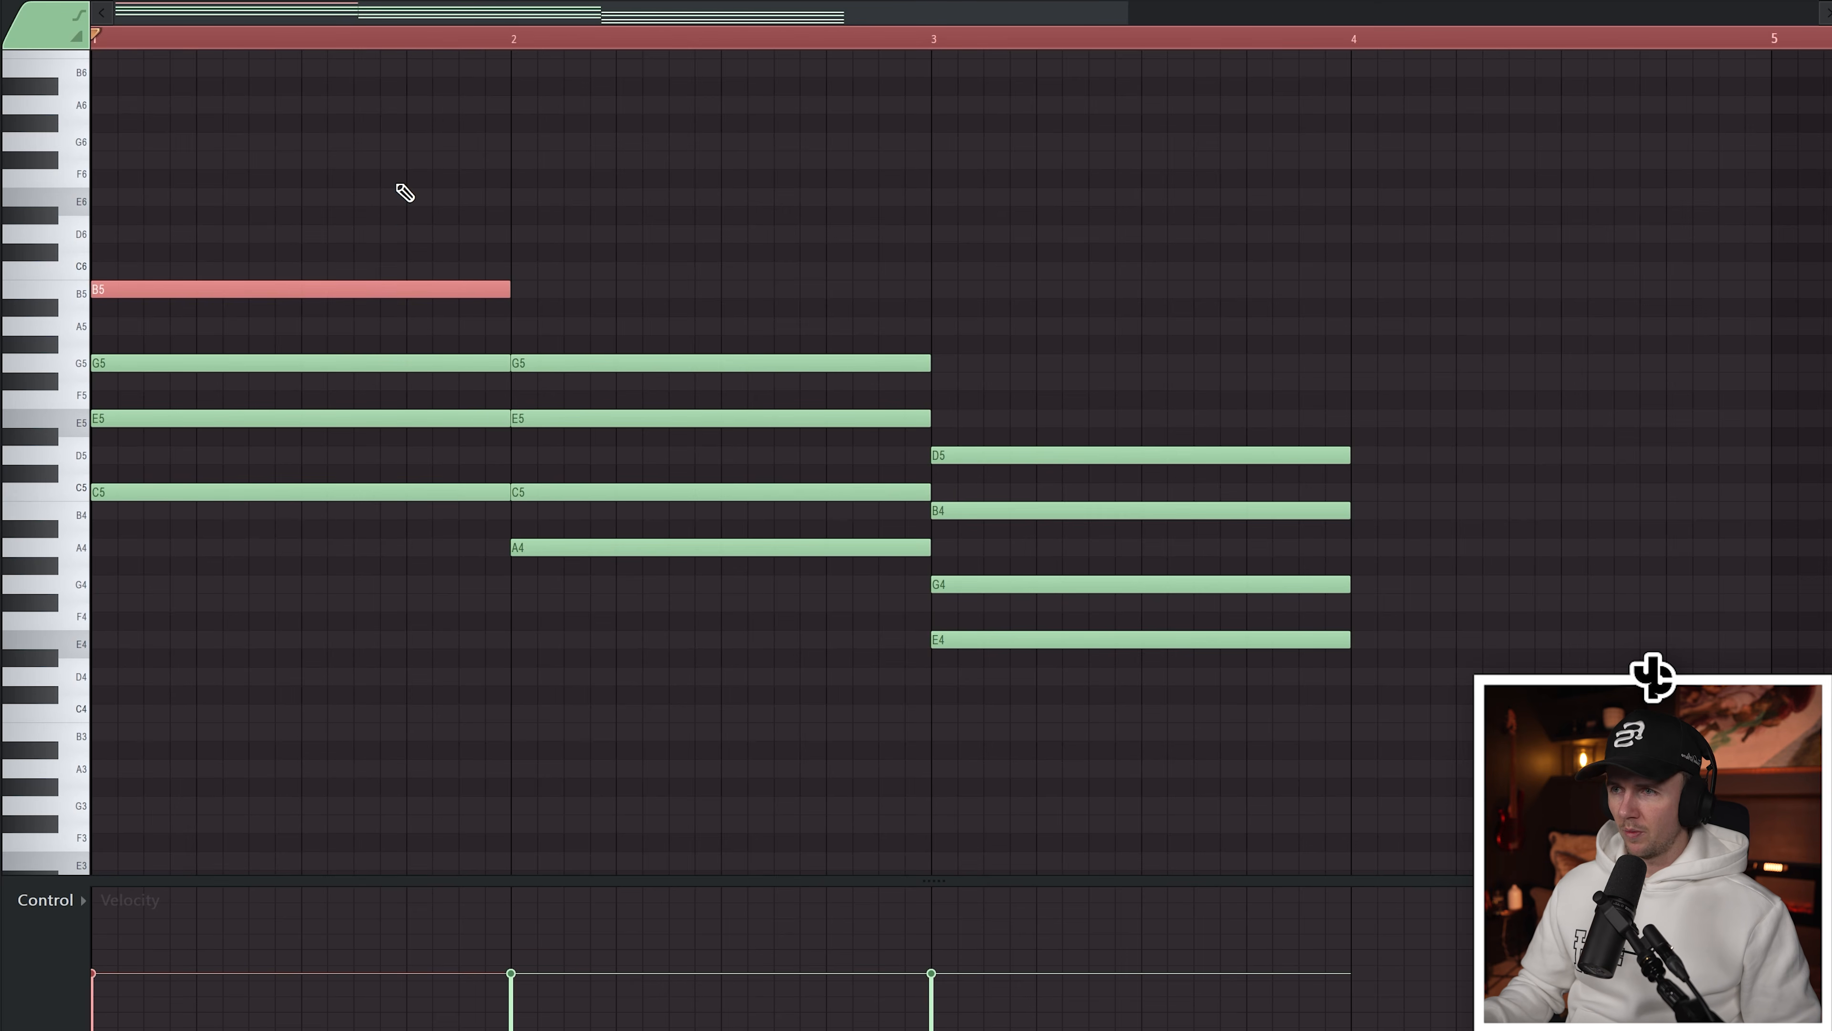
pyautogui.hotkey('ctrl', 'Down')
pyautogui.keyDown('ctrl'); pyautogui.click(397, 178); pyautogui.keyUp('ctrl')
pyautogui.moveTo(216, 490); pyautogui.dragTo(220, 503)
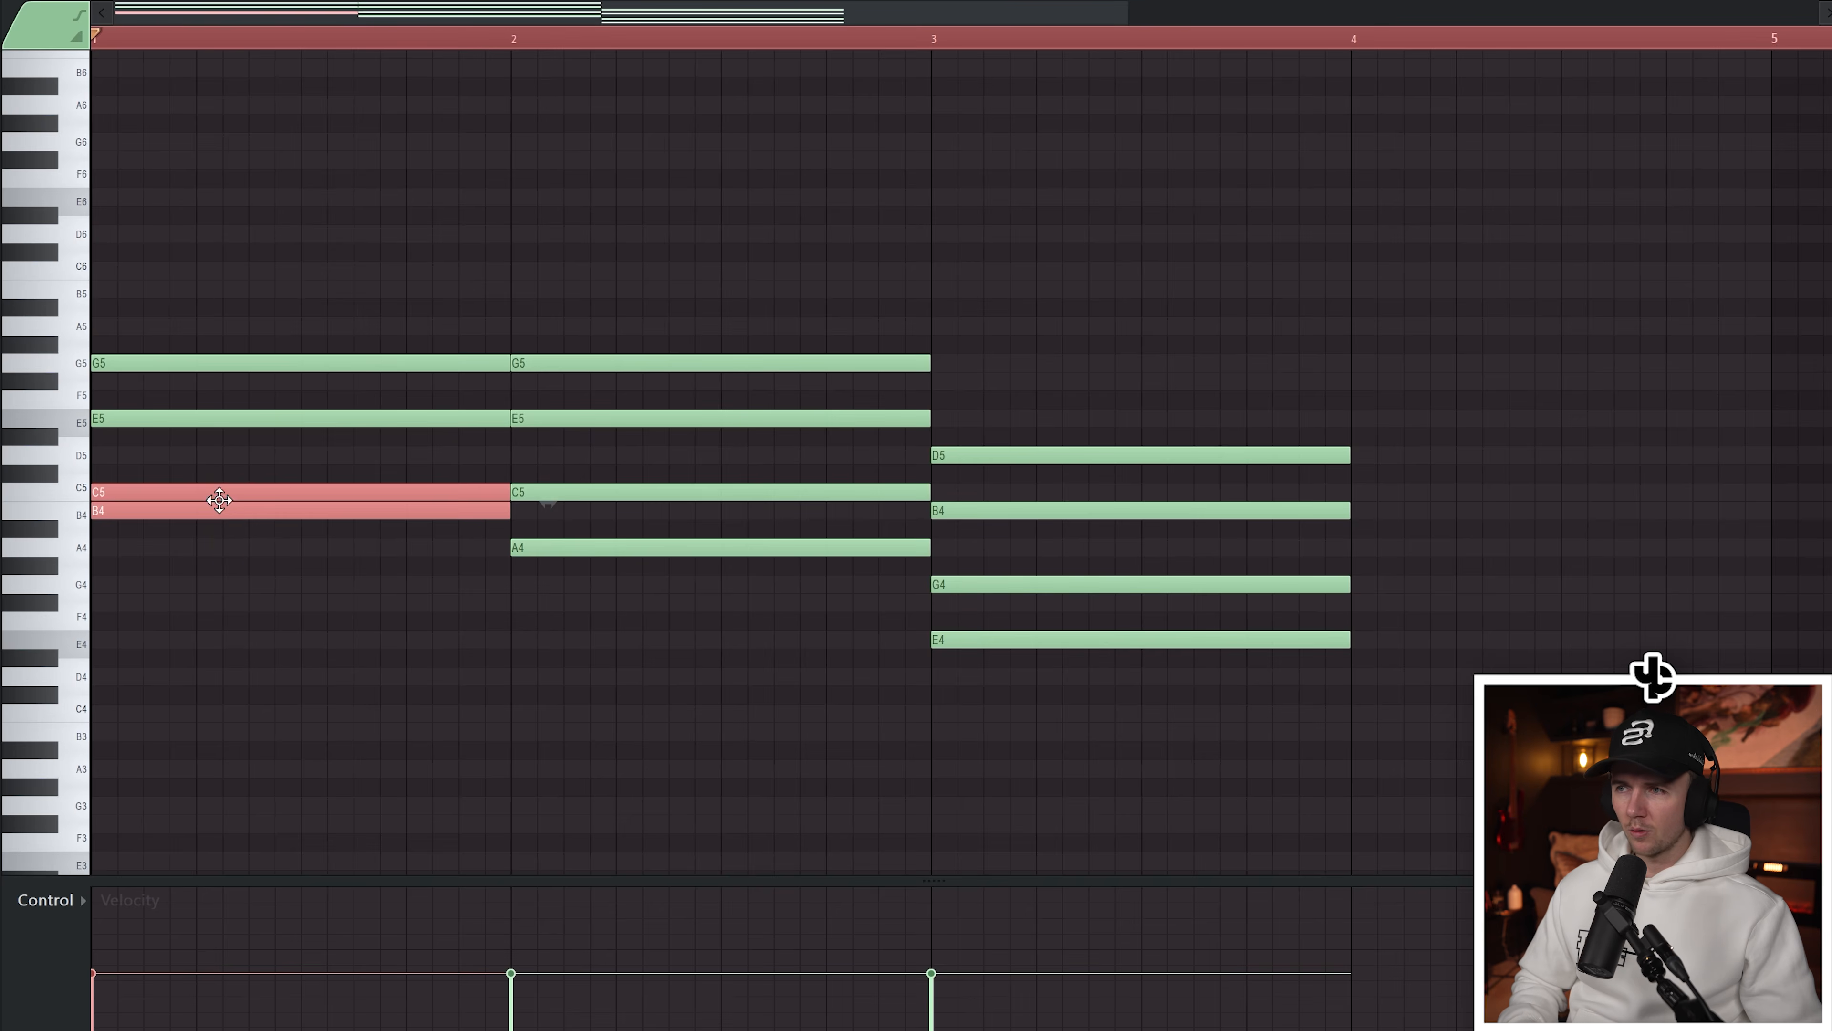
pyautogui.keyDown('ctrl'); pyautogui.click(221, 474); pyautogui.keyUp('ctrl')
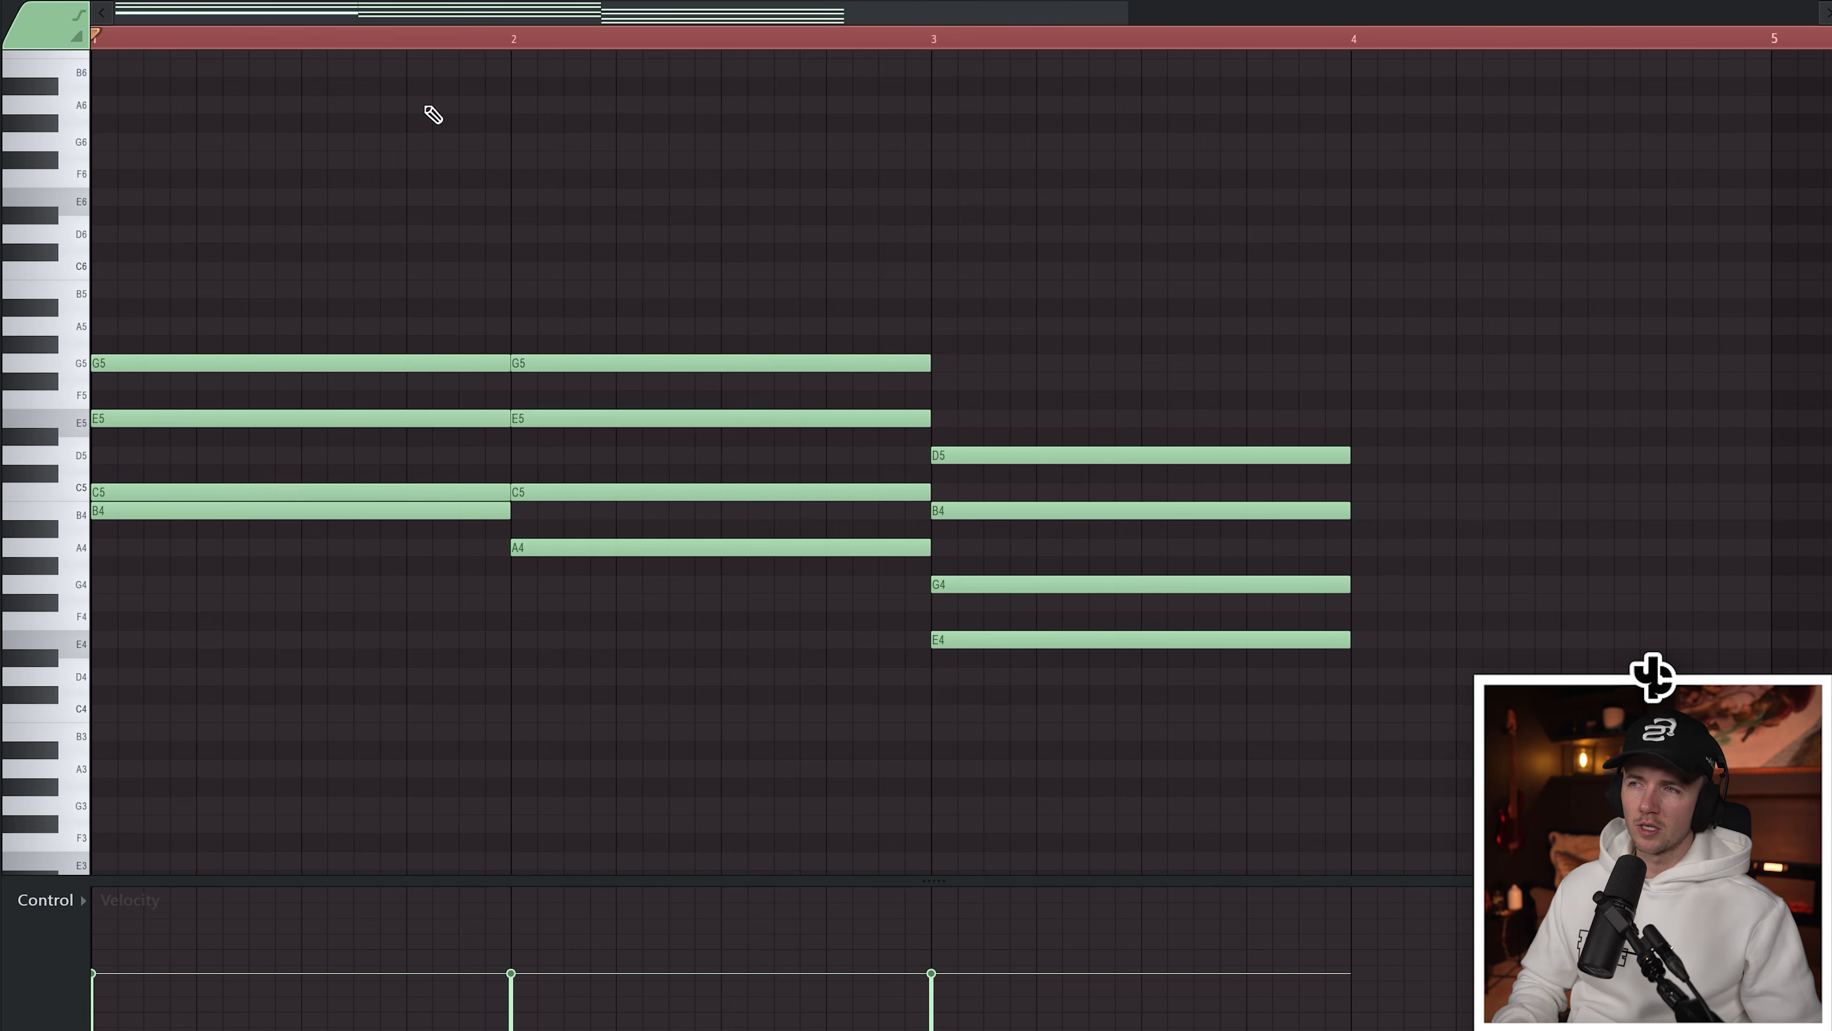
# Add F#5 to the bar 3 chord and place copies of the three root notes two octaves lower, at C3, A2 and E2
pyautogui.click(986, 381)
pyautogui.moveTo(327, 400); pyautogui.dragTo(981, 448)
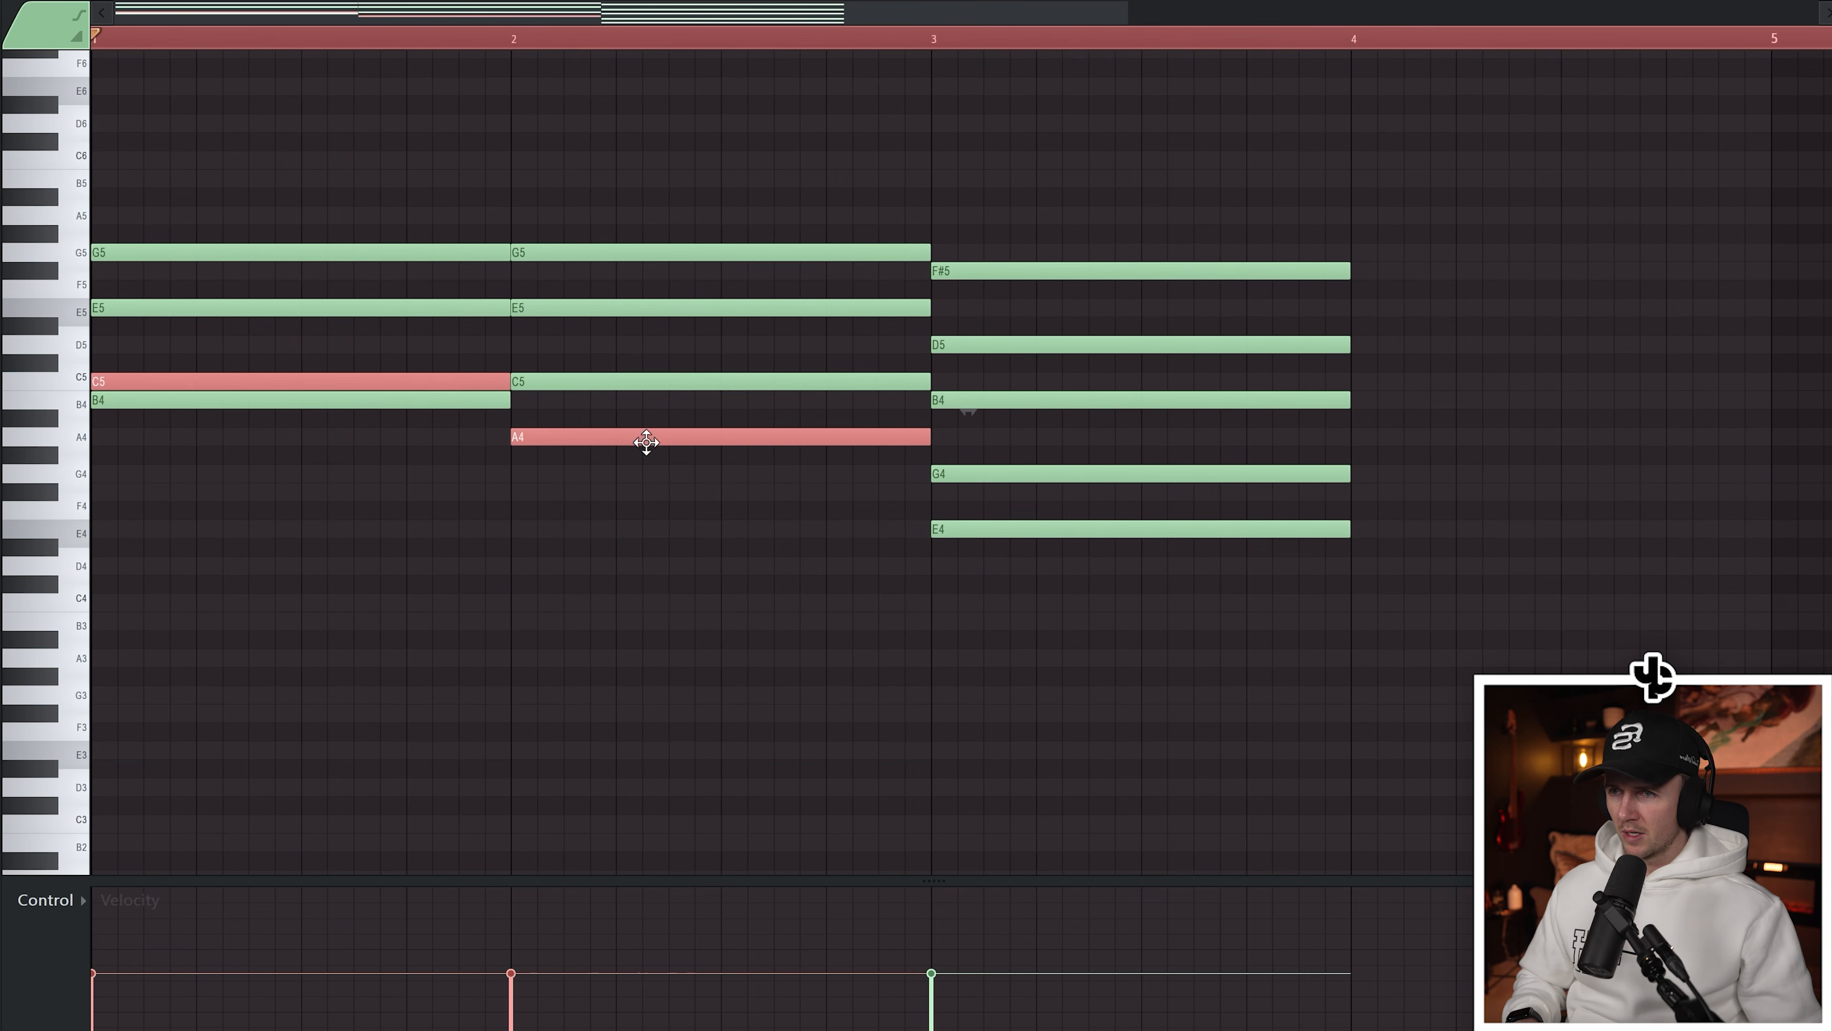
pyautogui.hotkey('ctrl', 'Down')
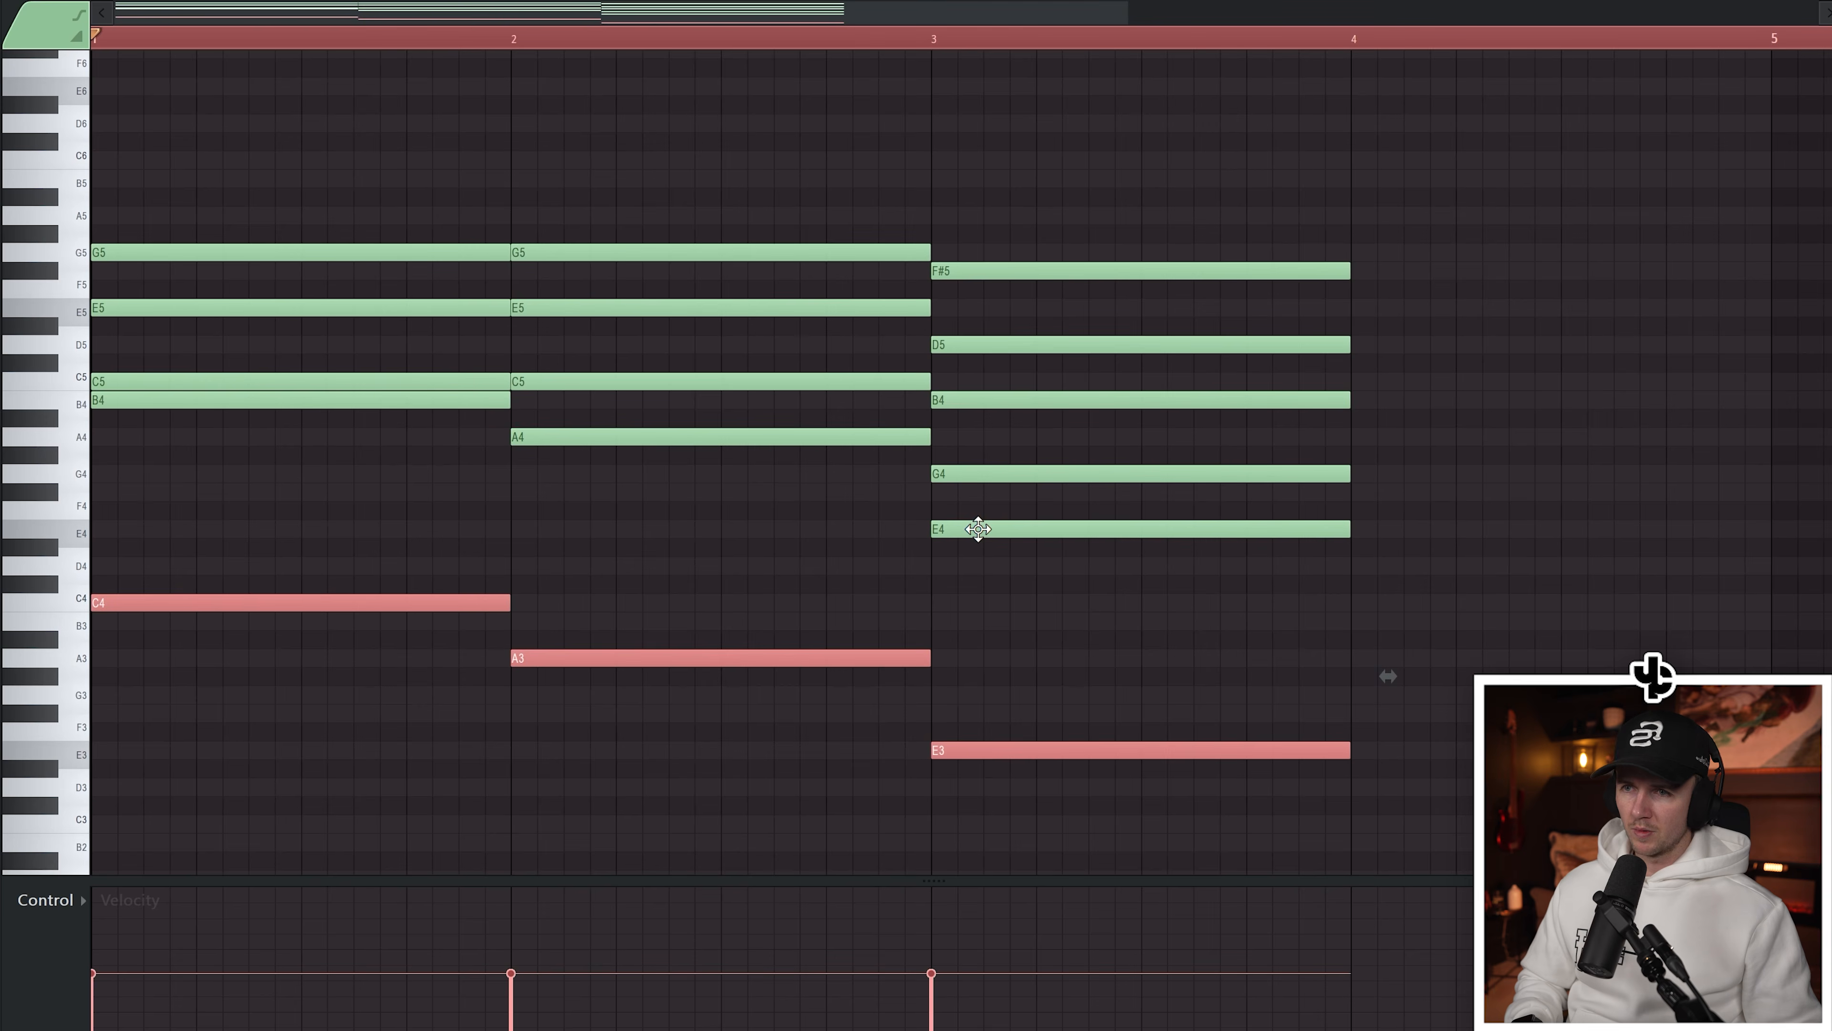
pyautogui.hotkey('ctrl', 'Down')
# Lower the short last slice of C5 in bar 2 to B4, and slice the B4 note near the end of bar 3
pyautogui.scroll(-2, 978, 529)
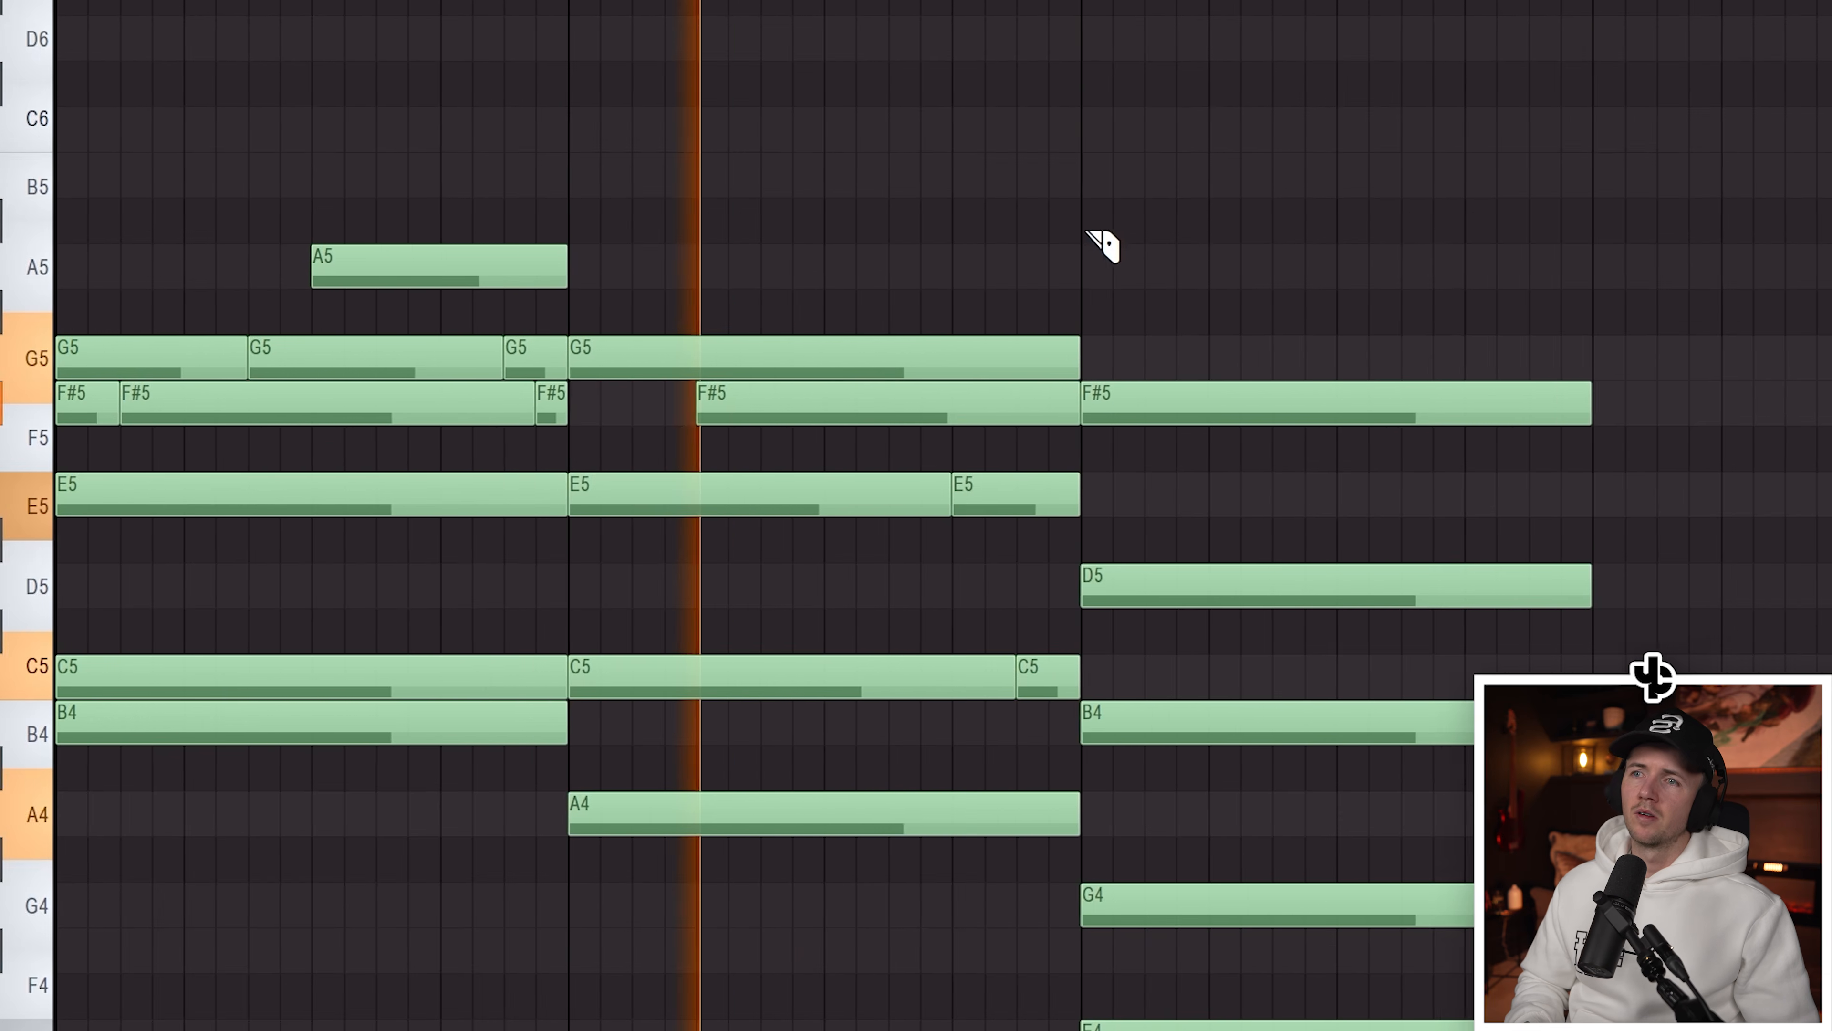
pyautogui.scroll(-2, 998, 191)
pyautogui.scroll(-1, 998, 190)
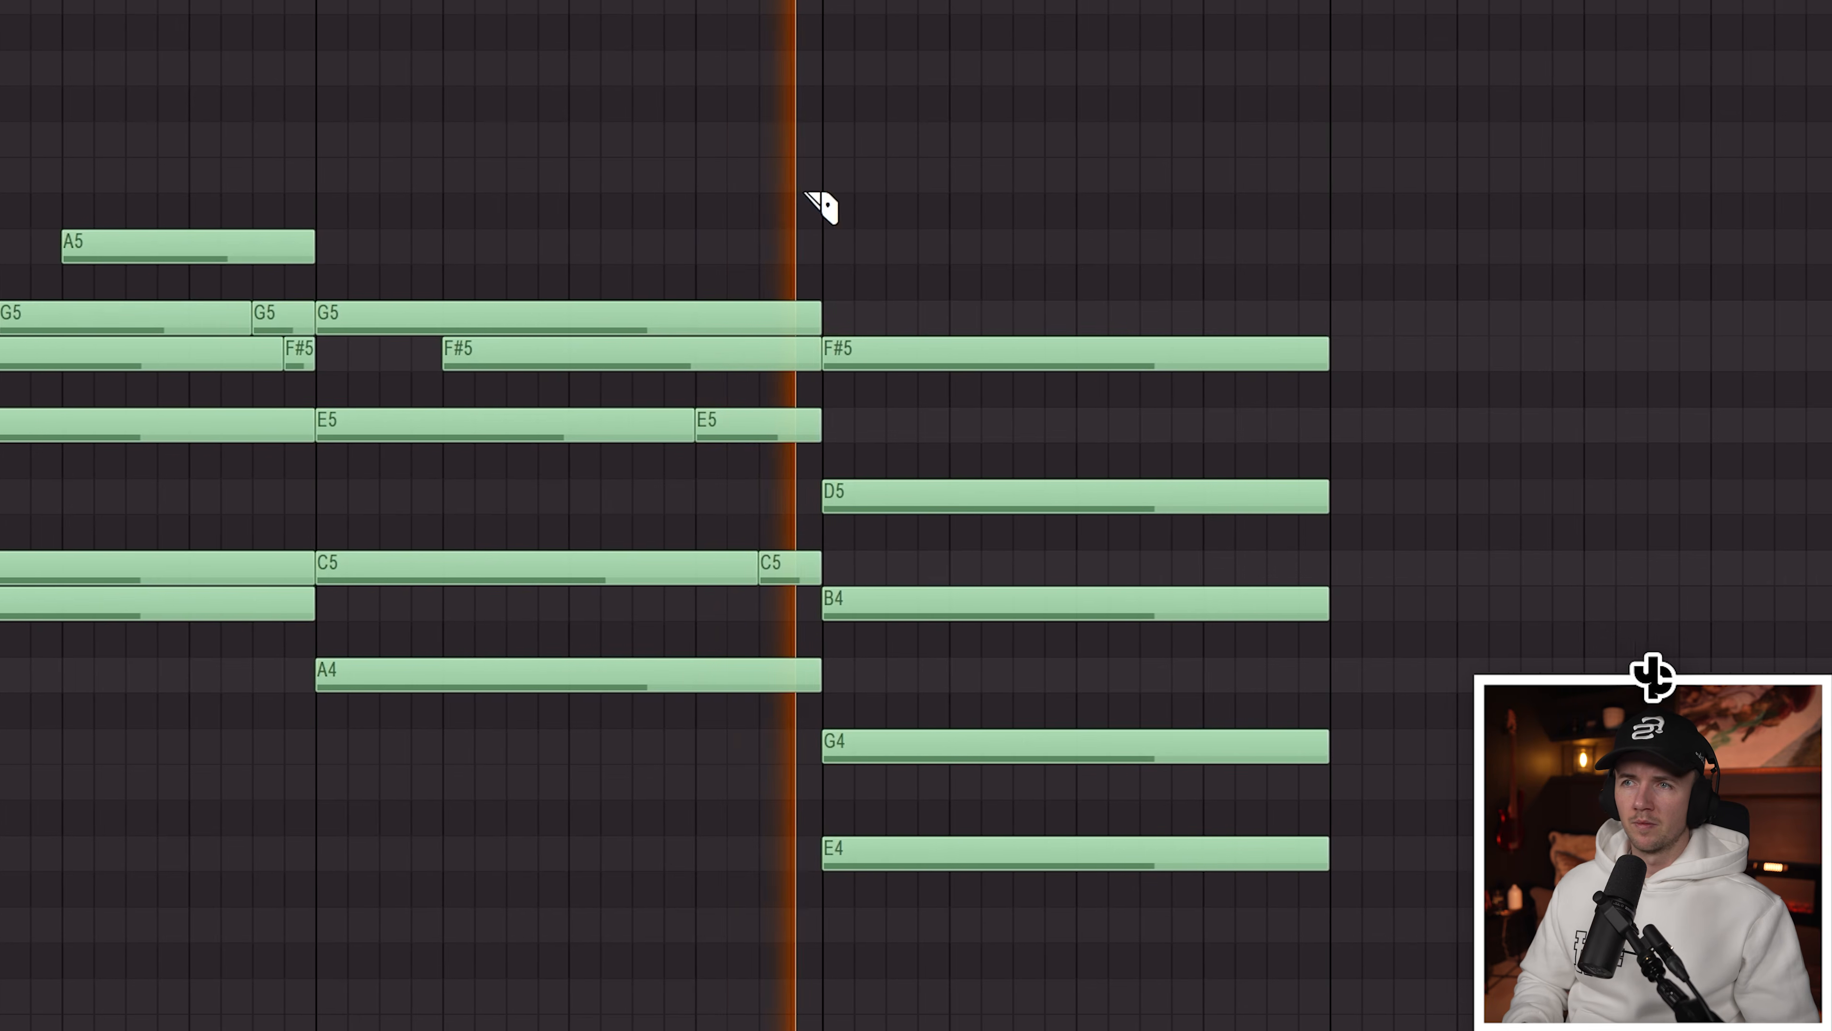
pyautogui.moveTo(730, 567); pyautogui.dragTo(731, 602)
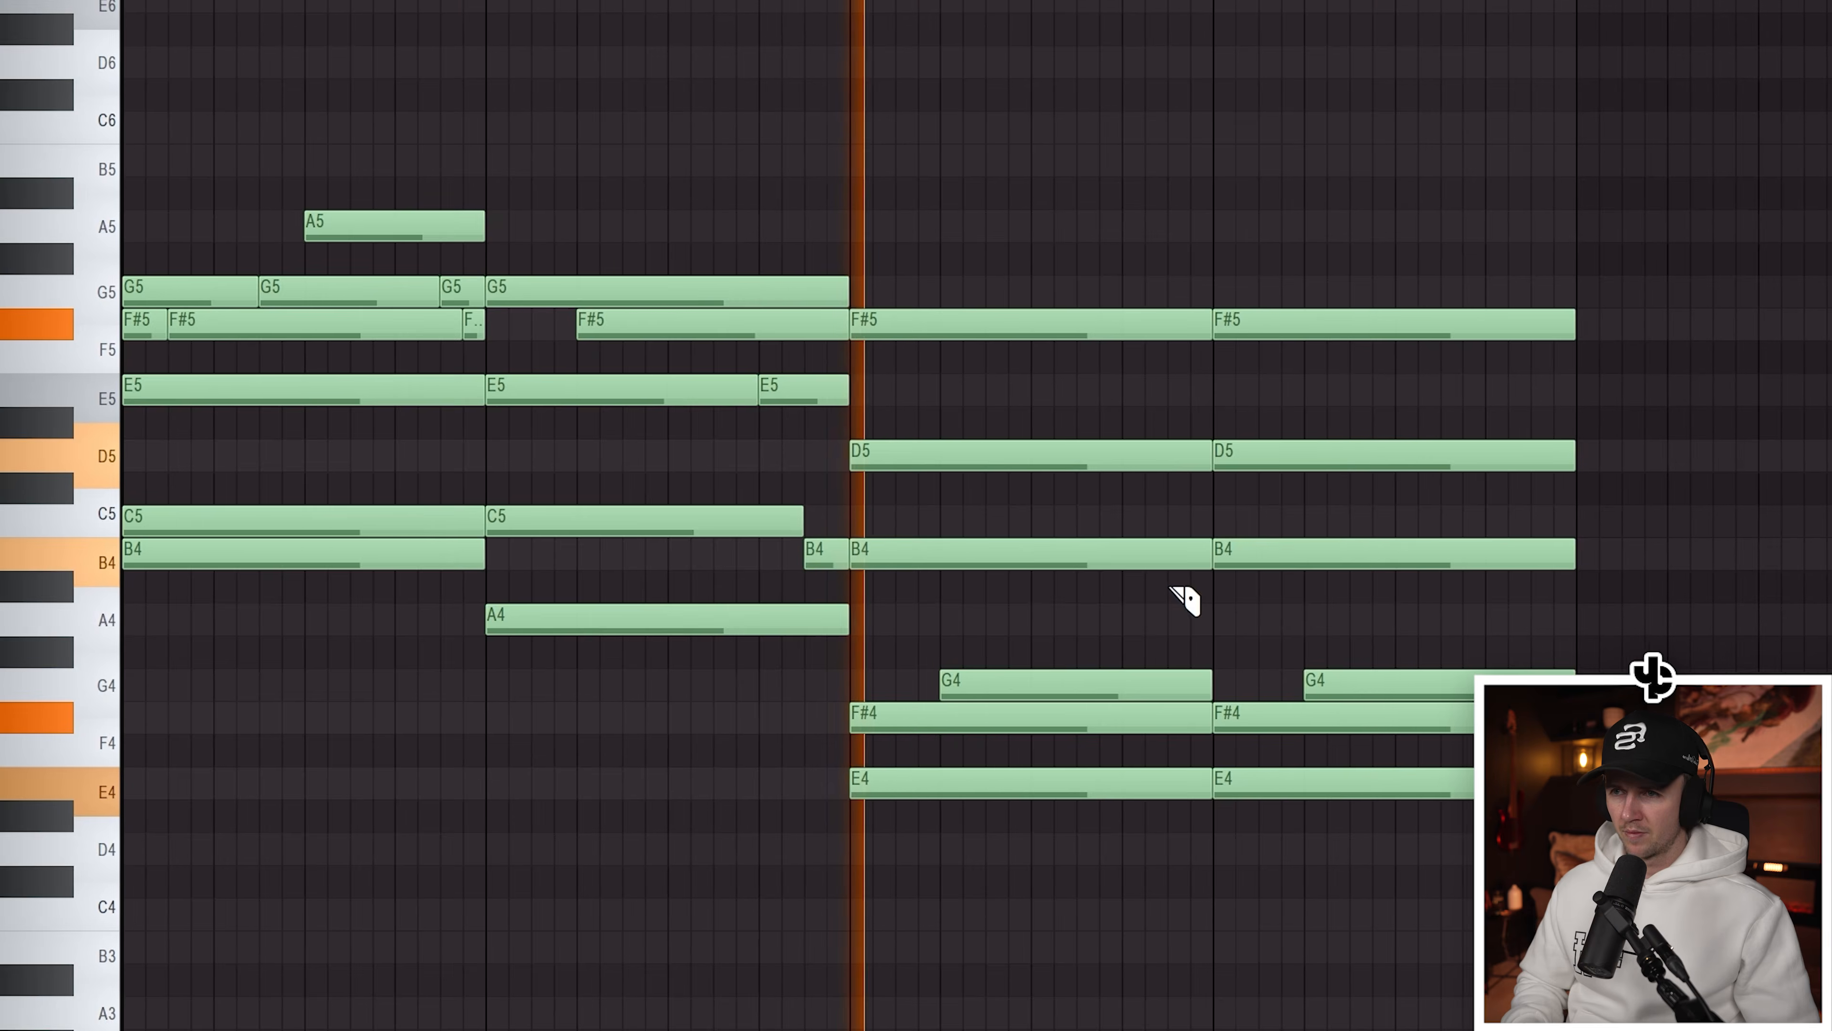
pyautogui.scroll(1, 1168, 552)
pyautogui.moveTo(1168, 550); pyautogui.dragTo(1168, 521)
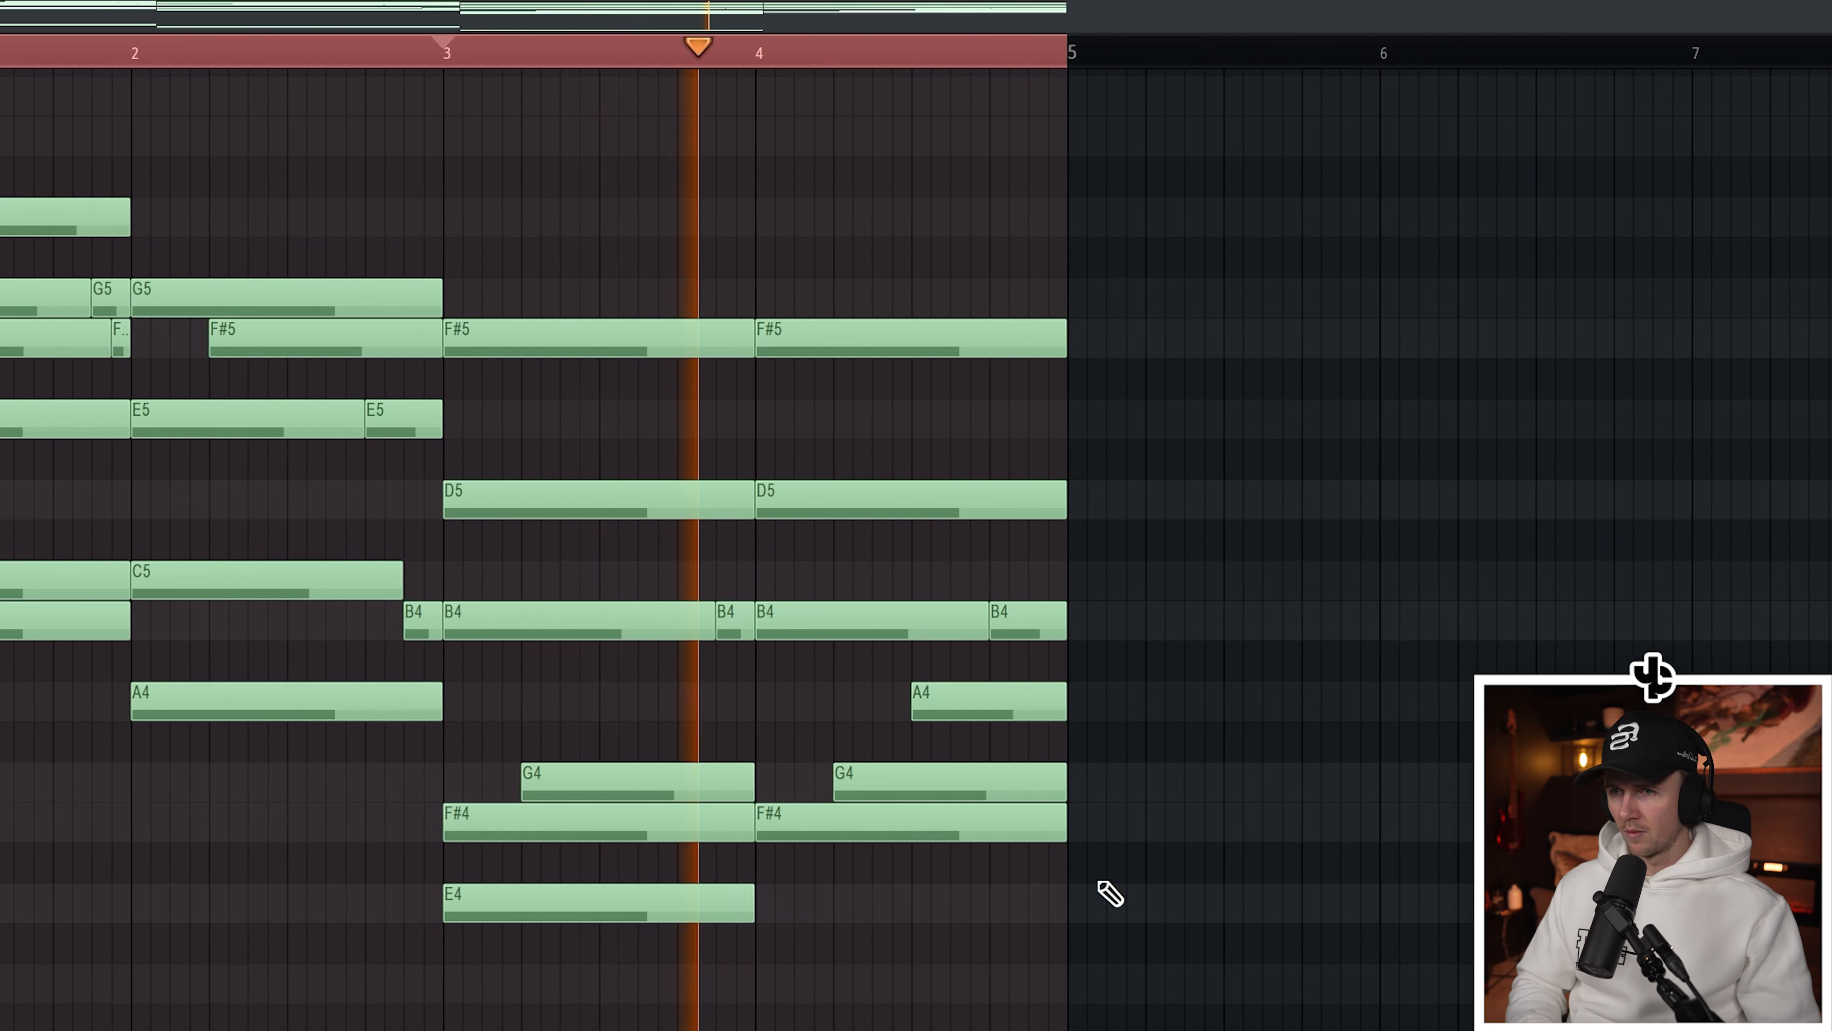
# Duplicate the four-bar chord progression into bars 5 to 8 and clear the note selection
pyautogui.scroll(-2, 1169, 889)
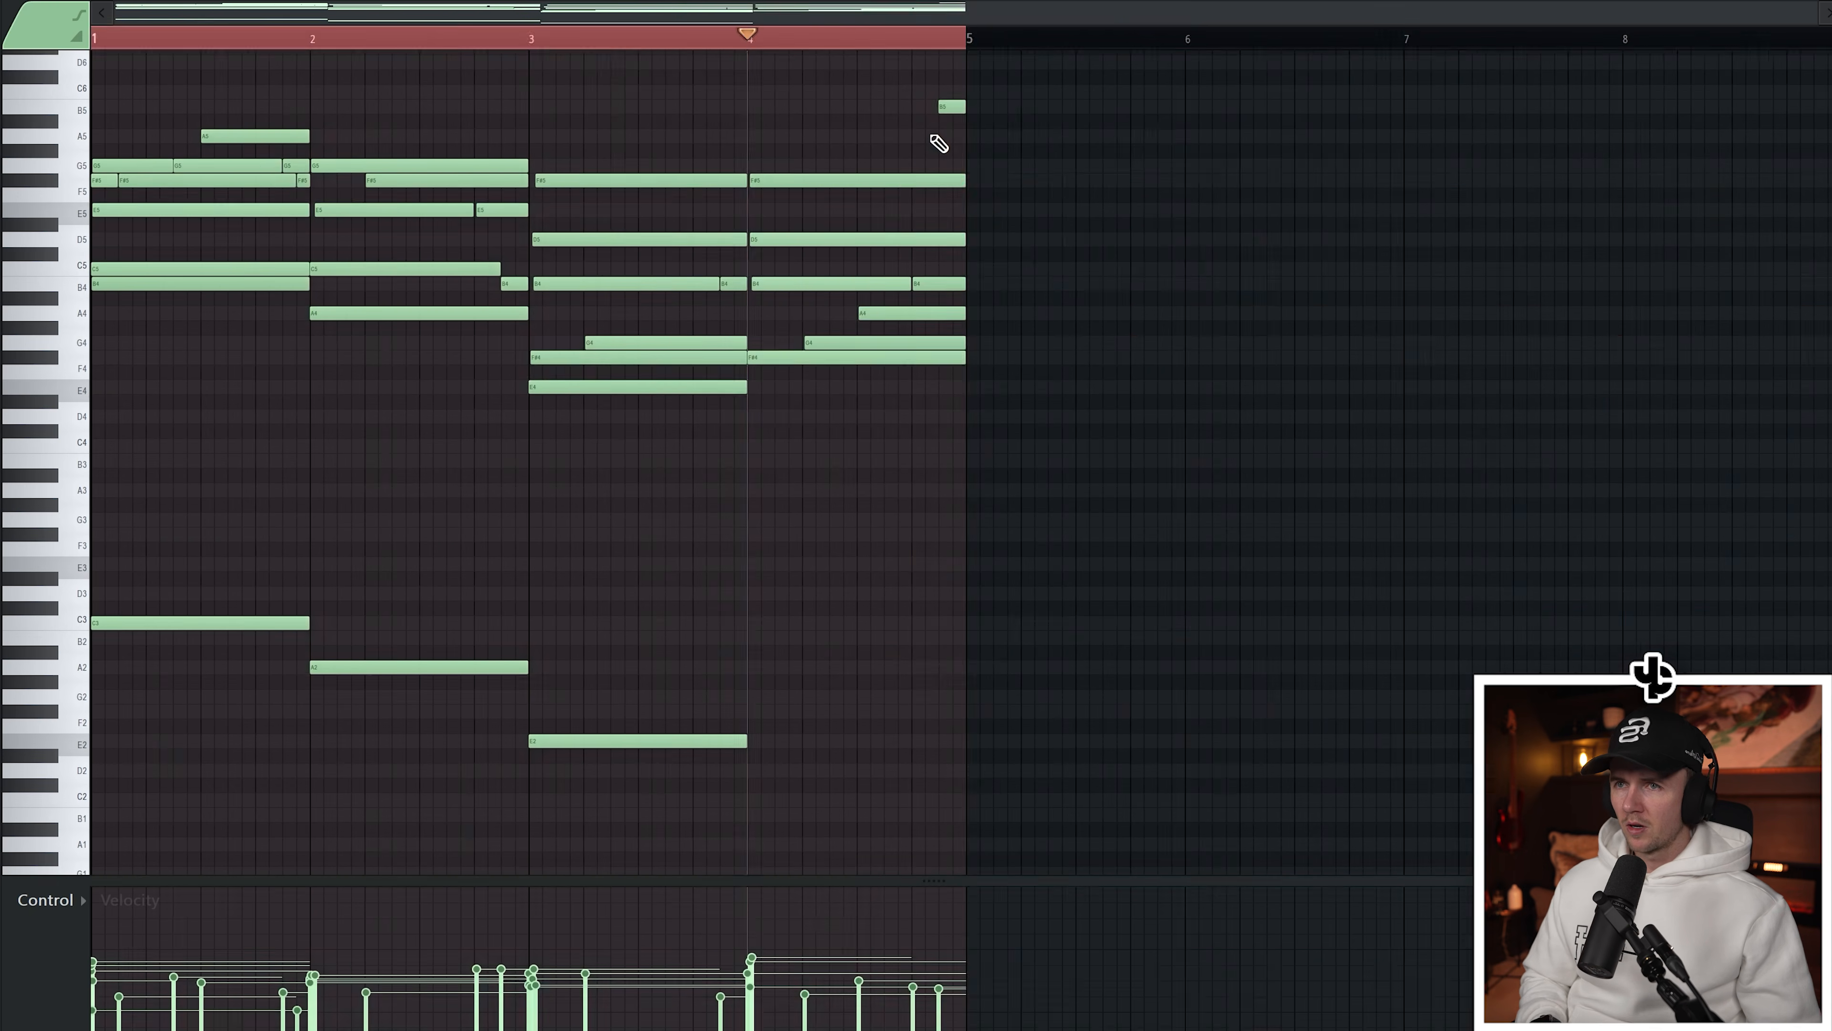
pyautogui.hotkey('ctrl', 'b')
pyautogui.hotkey('ctrl', 'a')
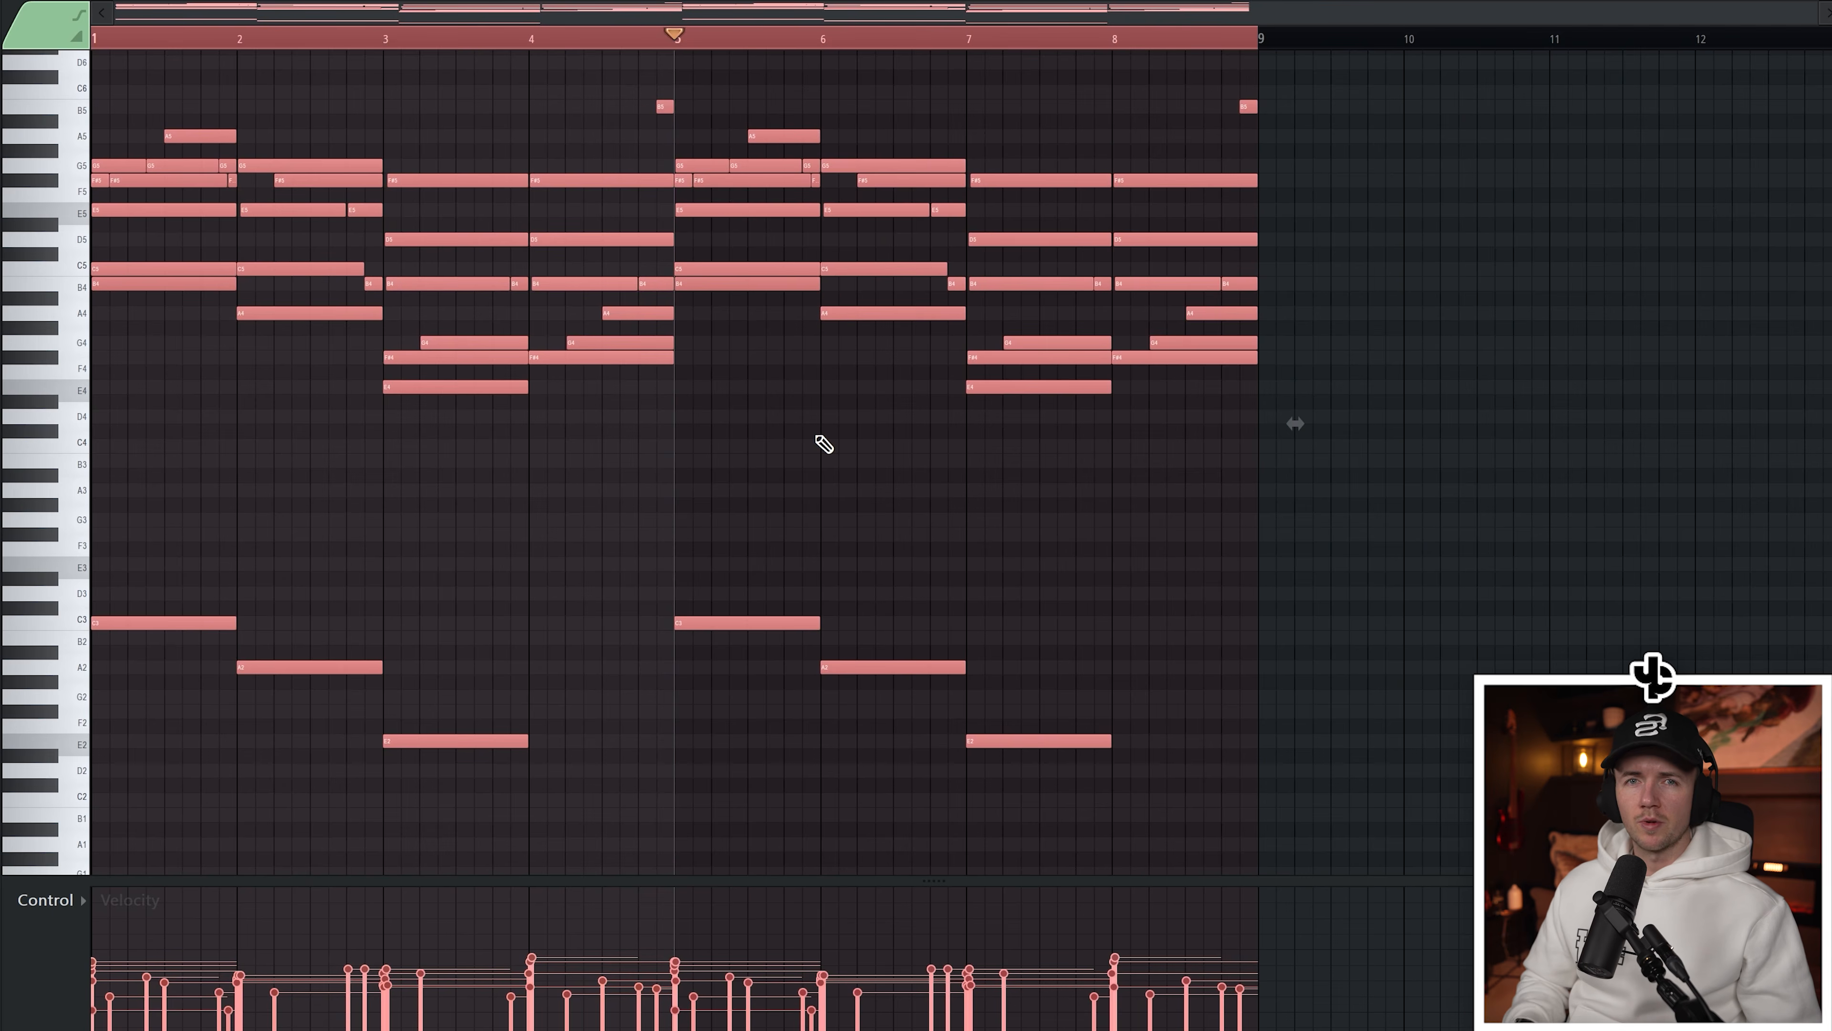
pyautogui.hotkey('ctrl', 'd')
pyautogui.scroll(-3, 816, 439)
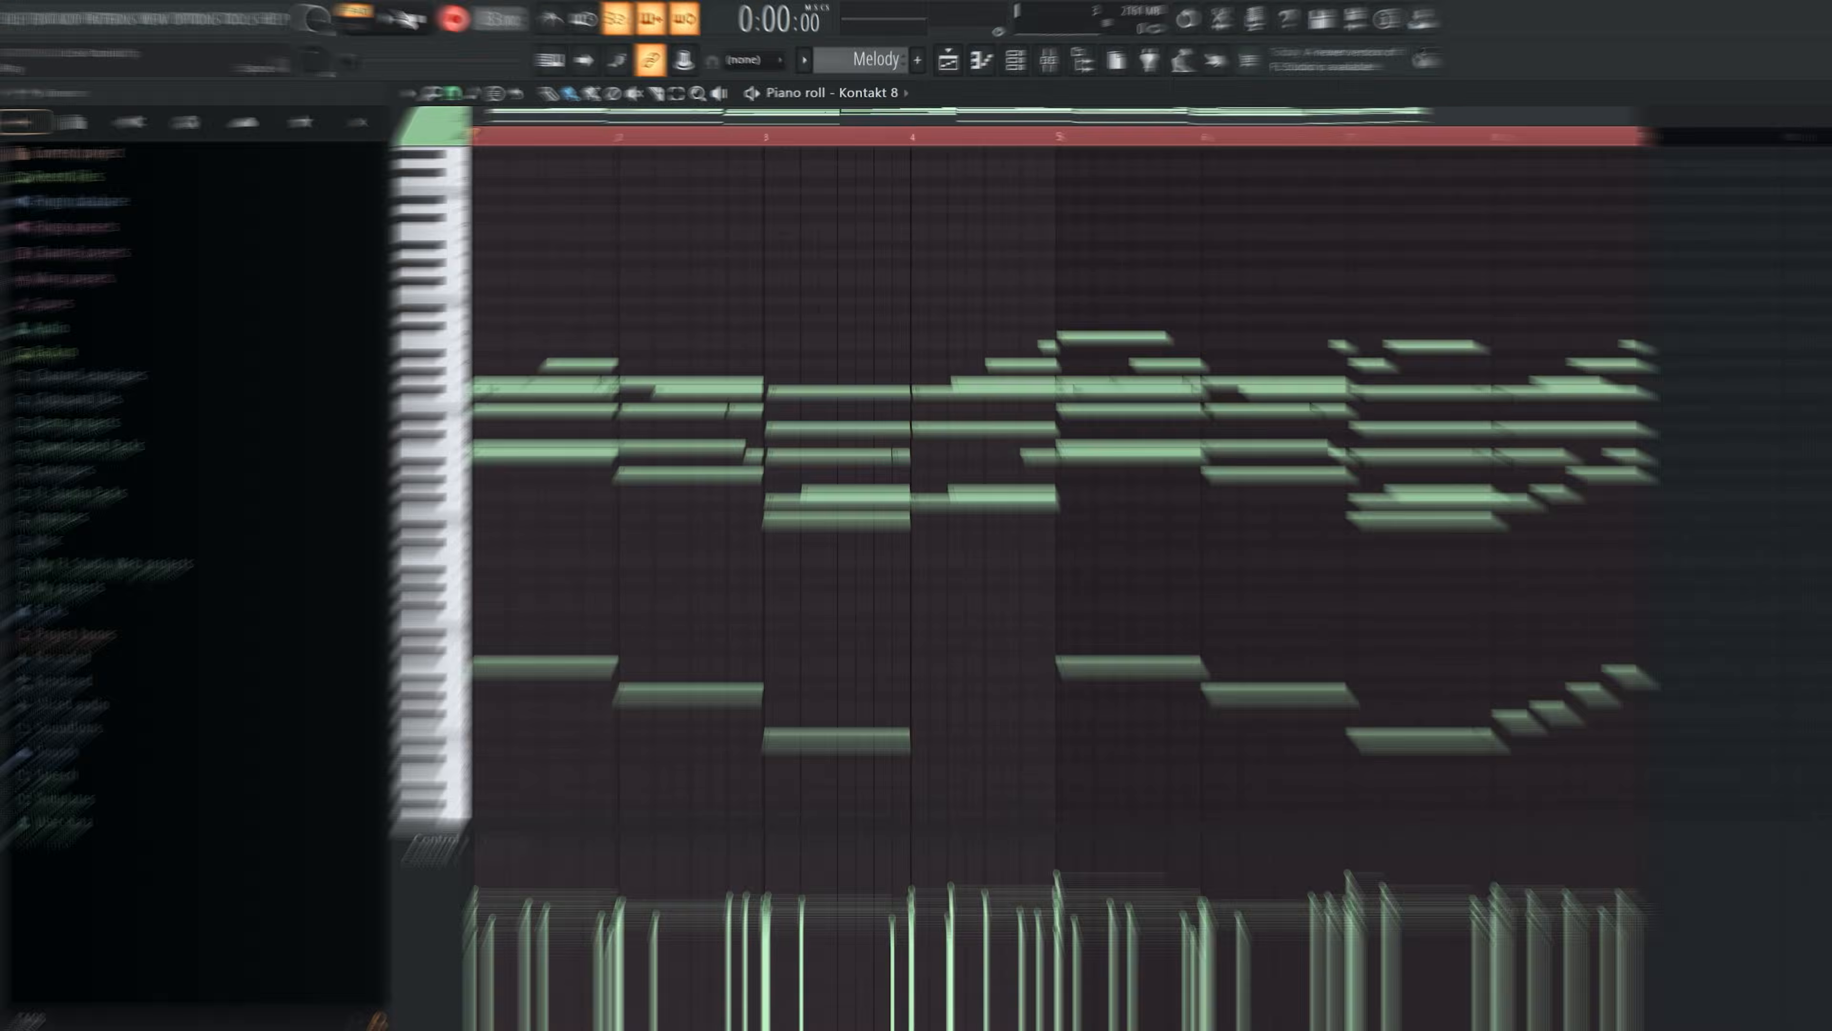
# Start recording on the Kontakt 8 piano roll with the count-in enabled
pyautogui.press('space')
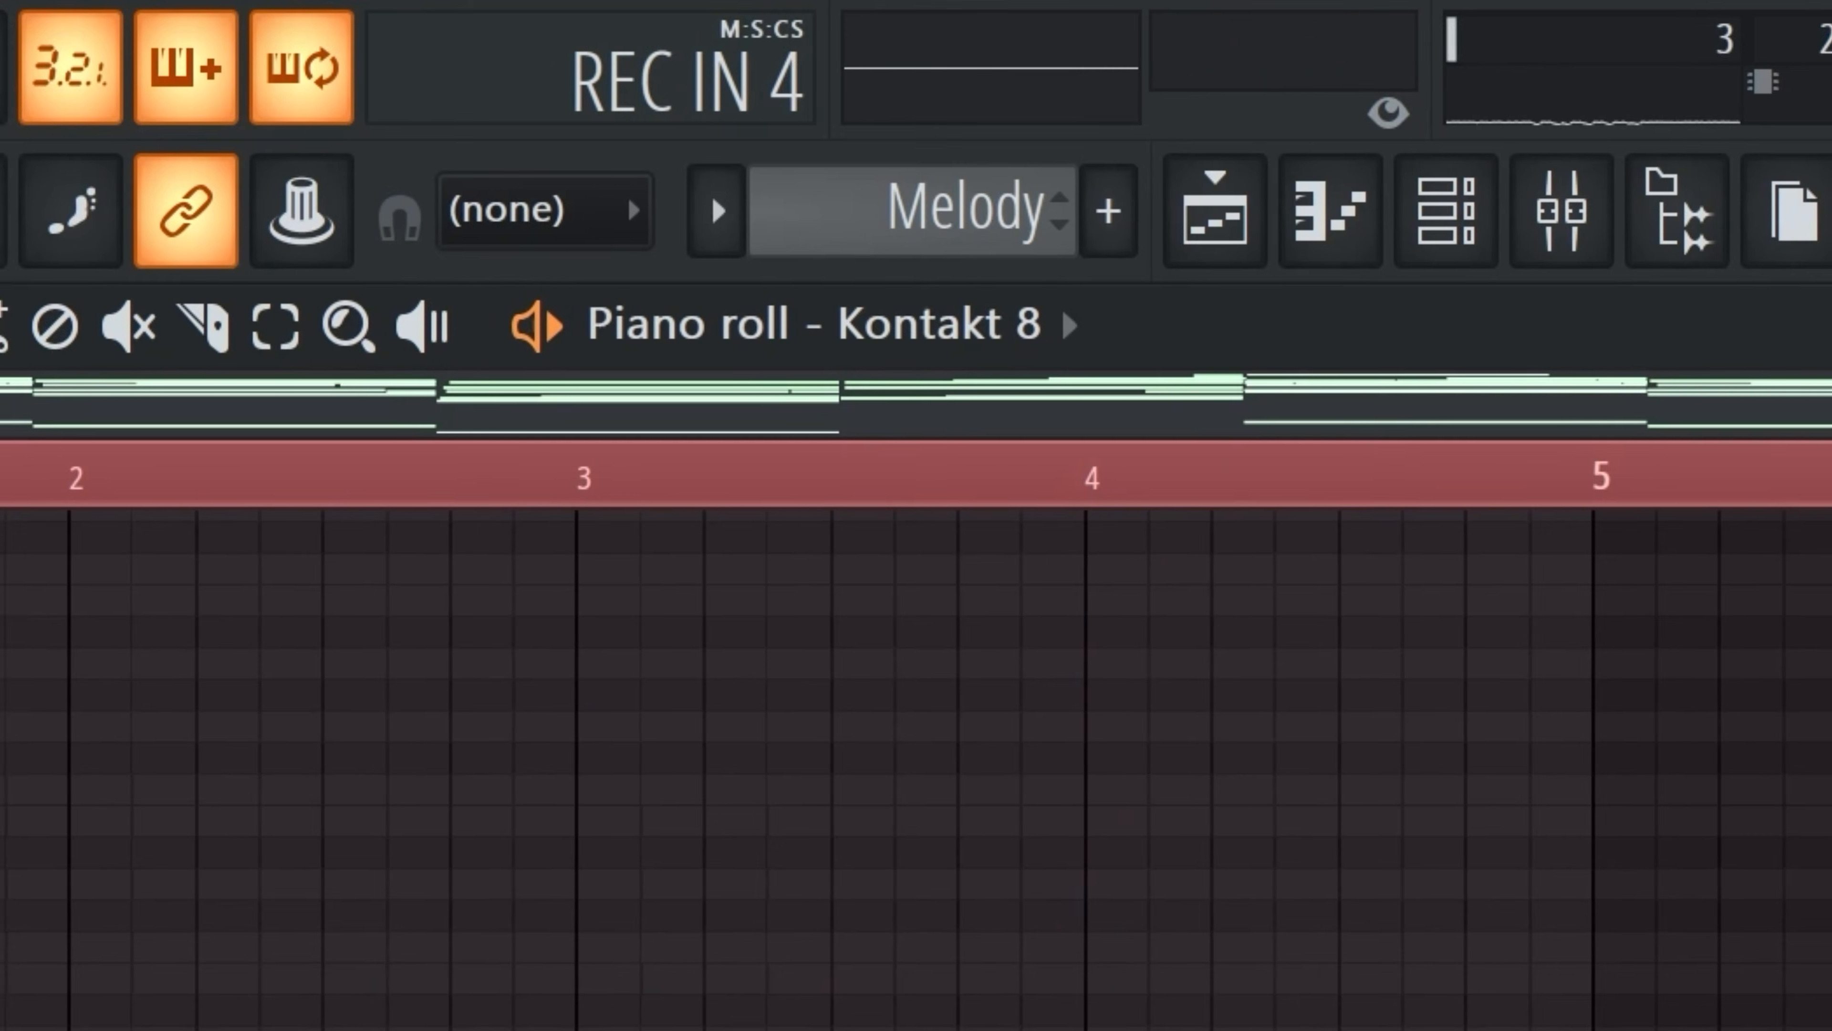
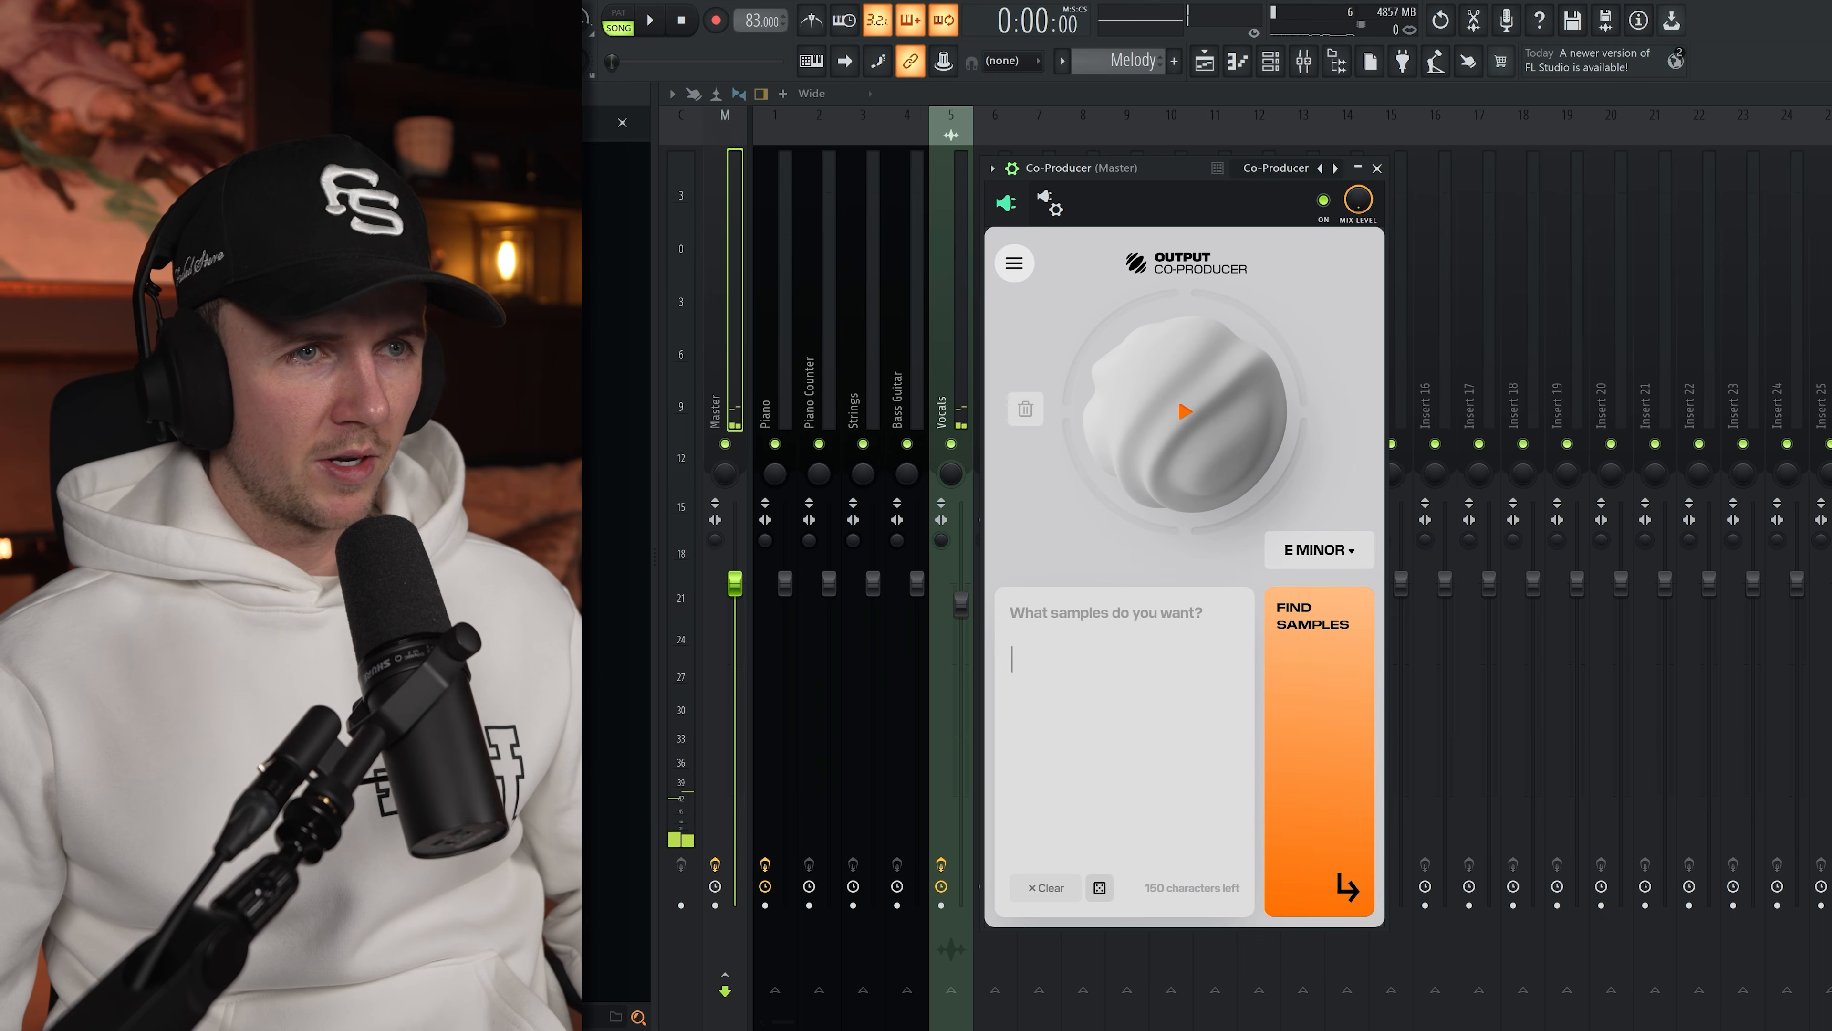
# Search Co-Producer for "Guitar lick" samples in E minor
pyautogui.write('Guitar lick')
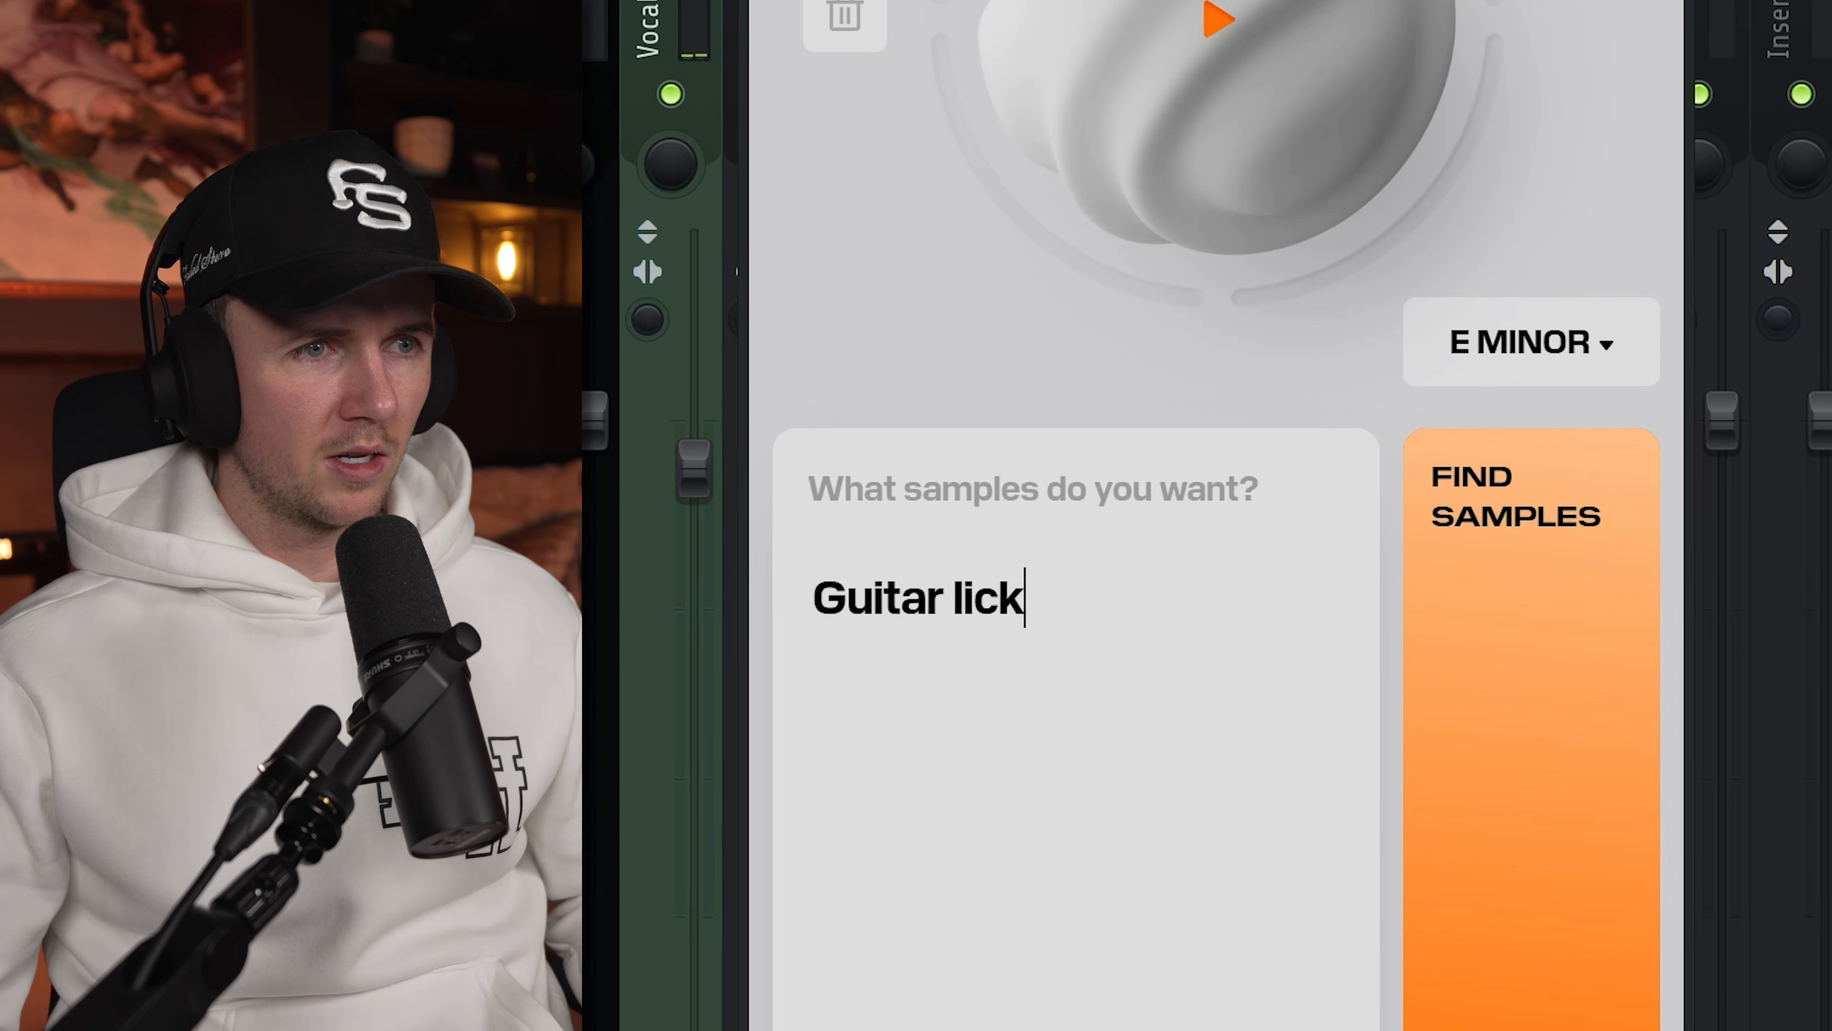
pyautogui.click(1537, 545)
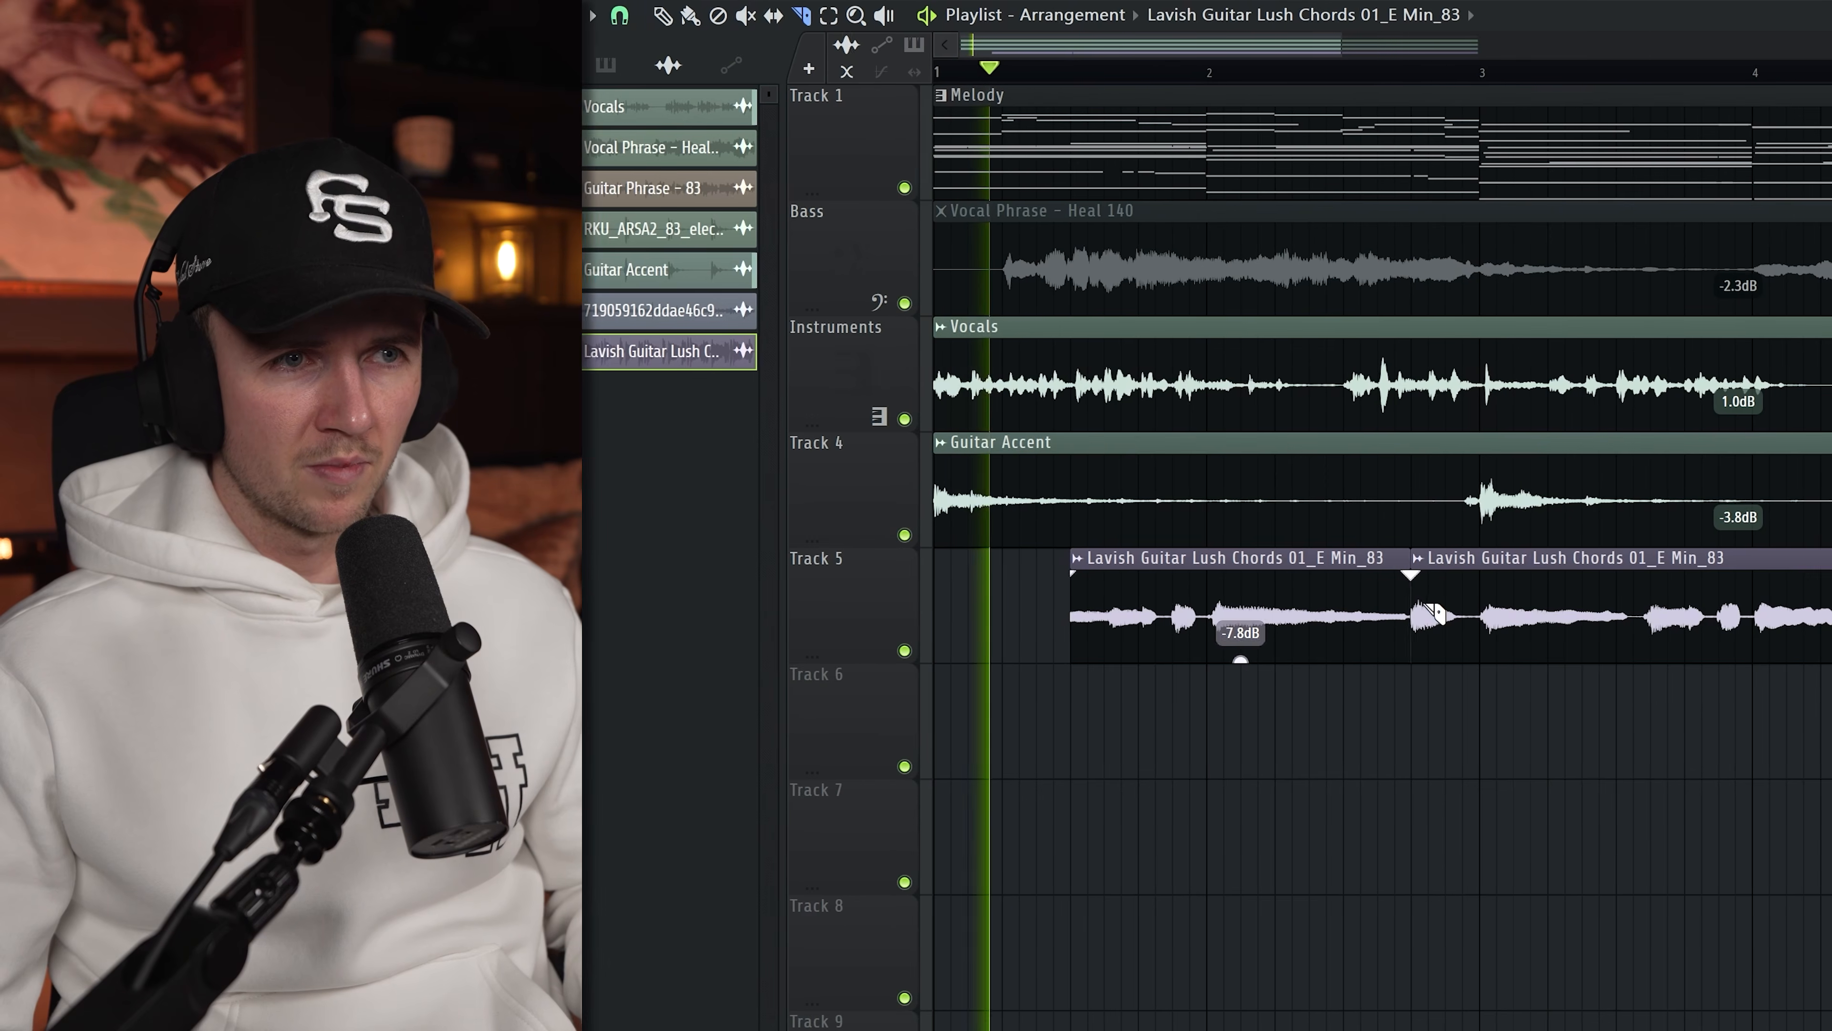
# Undo the misplaced slice in the Track 5 guitar clip, recut it at bar 3 and delete the section up to about mid-bar
pyautogui.hotkey('ctrl', 'z')
pyautogui.click(1480, 613)
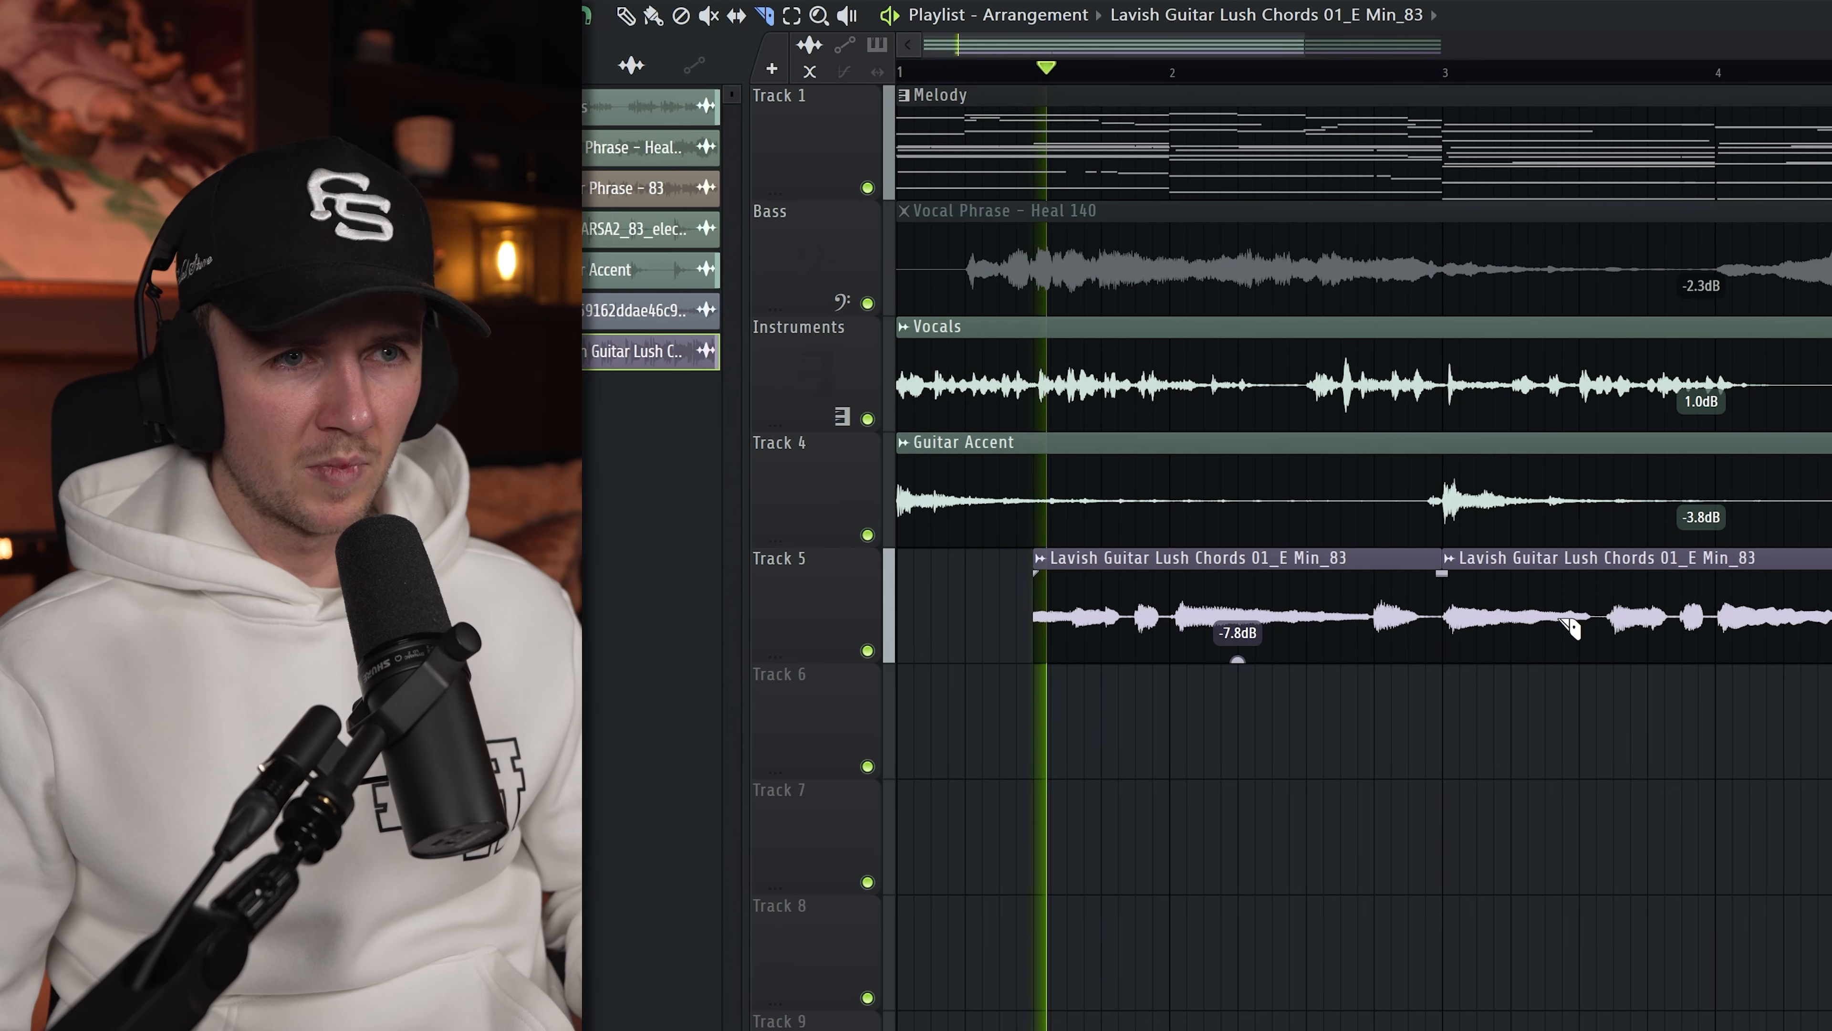
pyautogui.rightClick(1615, 614)
pyautogui.rightClick(1633, 613)
pyautogui.press('p')
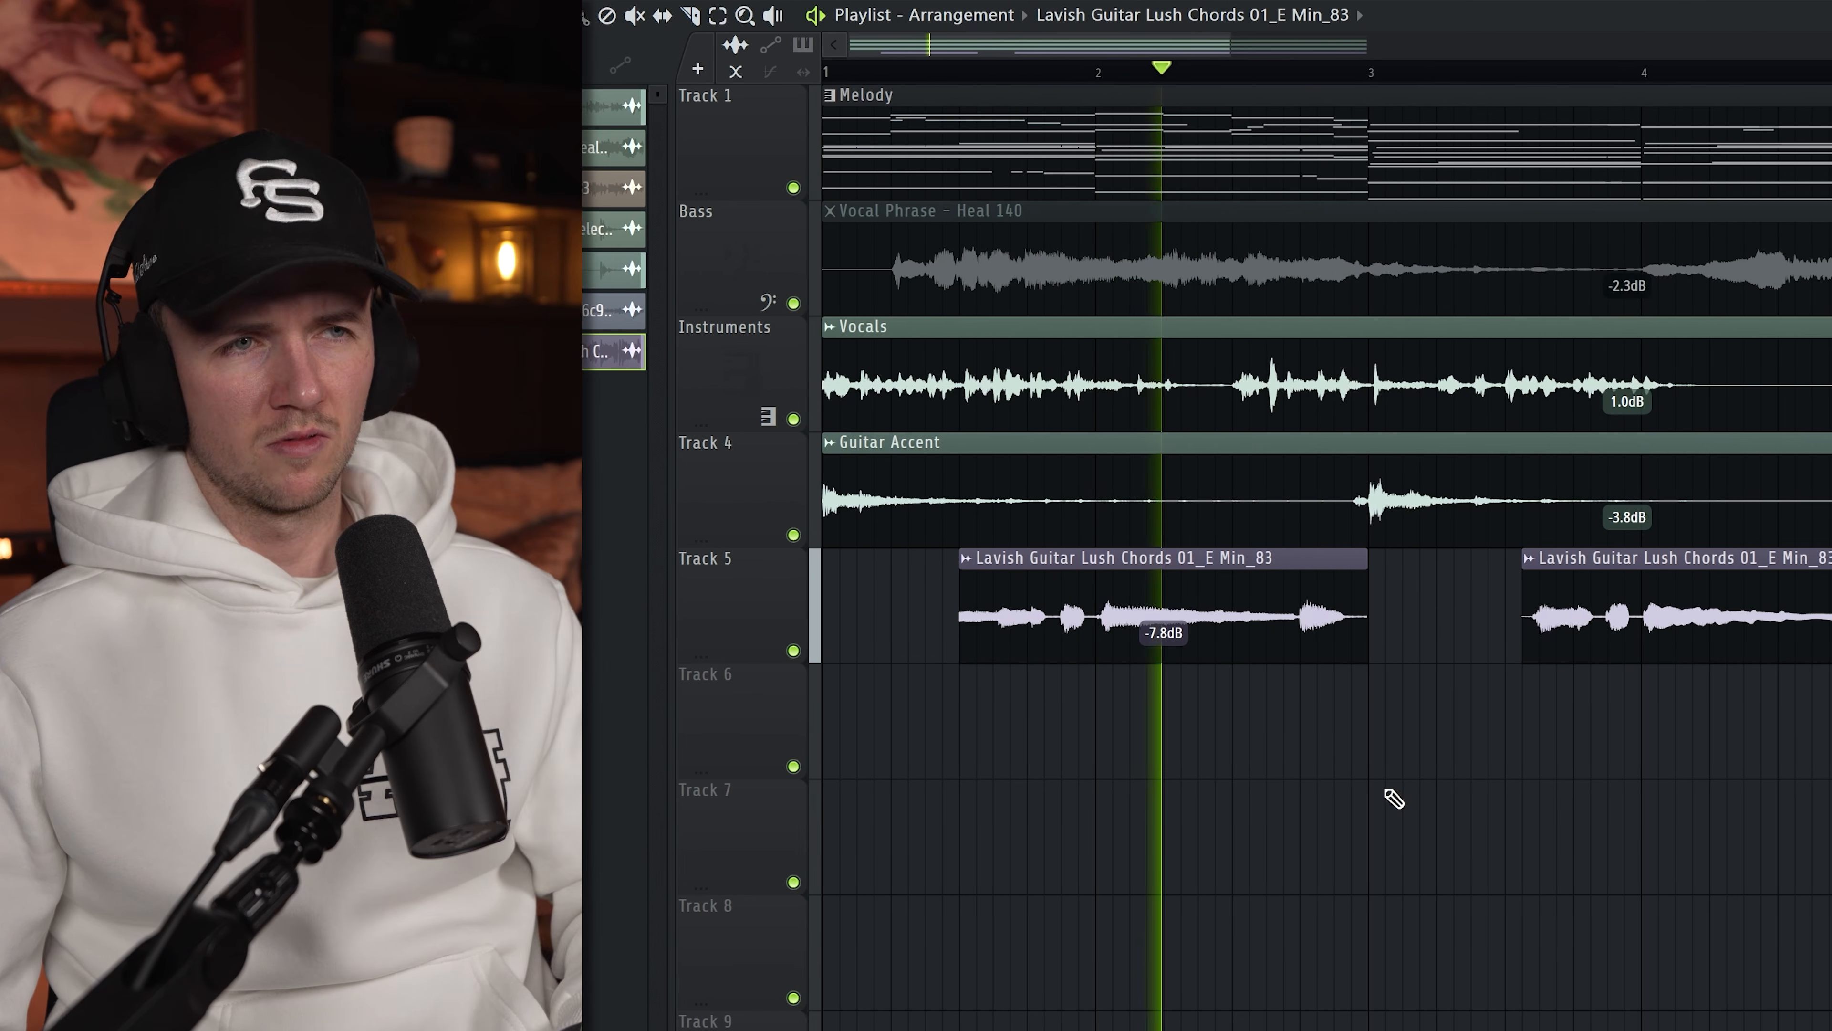
pyautogui.scroll(-2, 1194, 813)
pyautogui.scroll(2, 1276, 772)
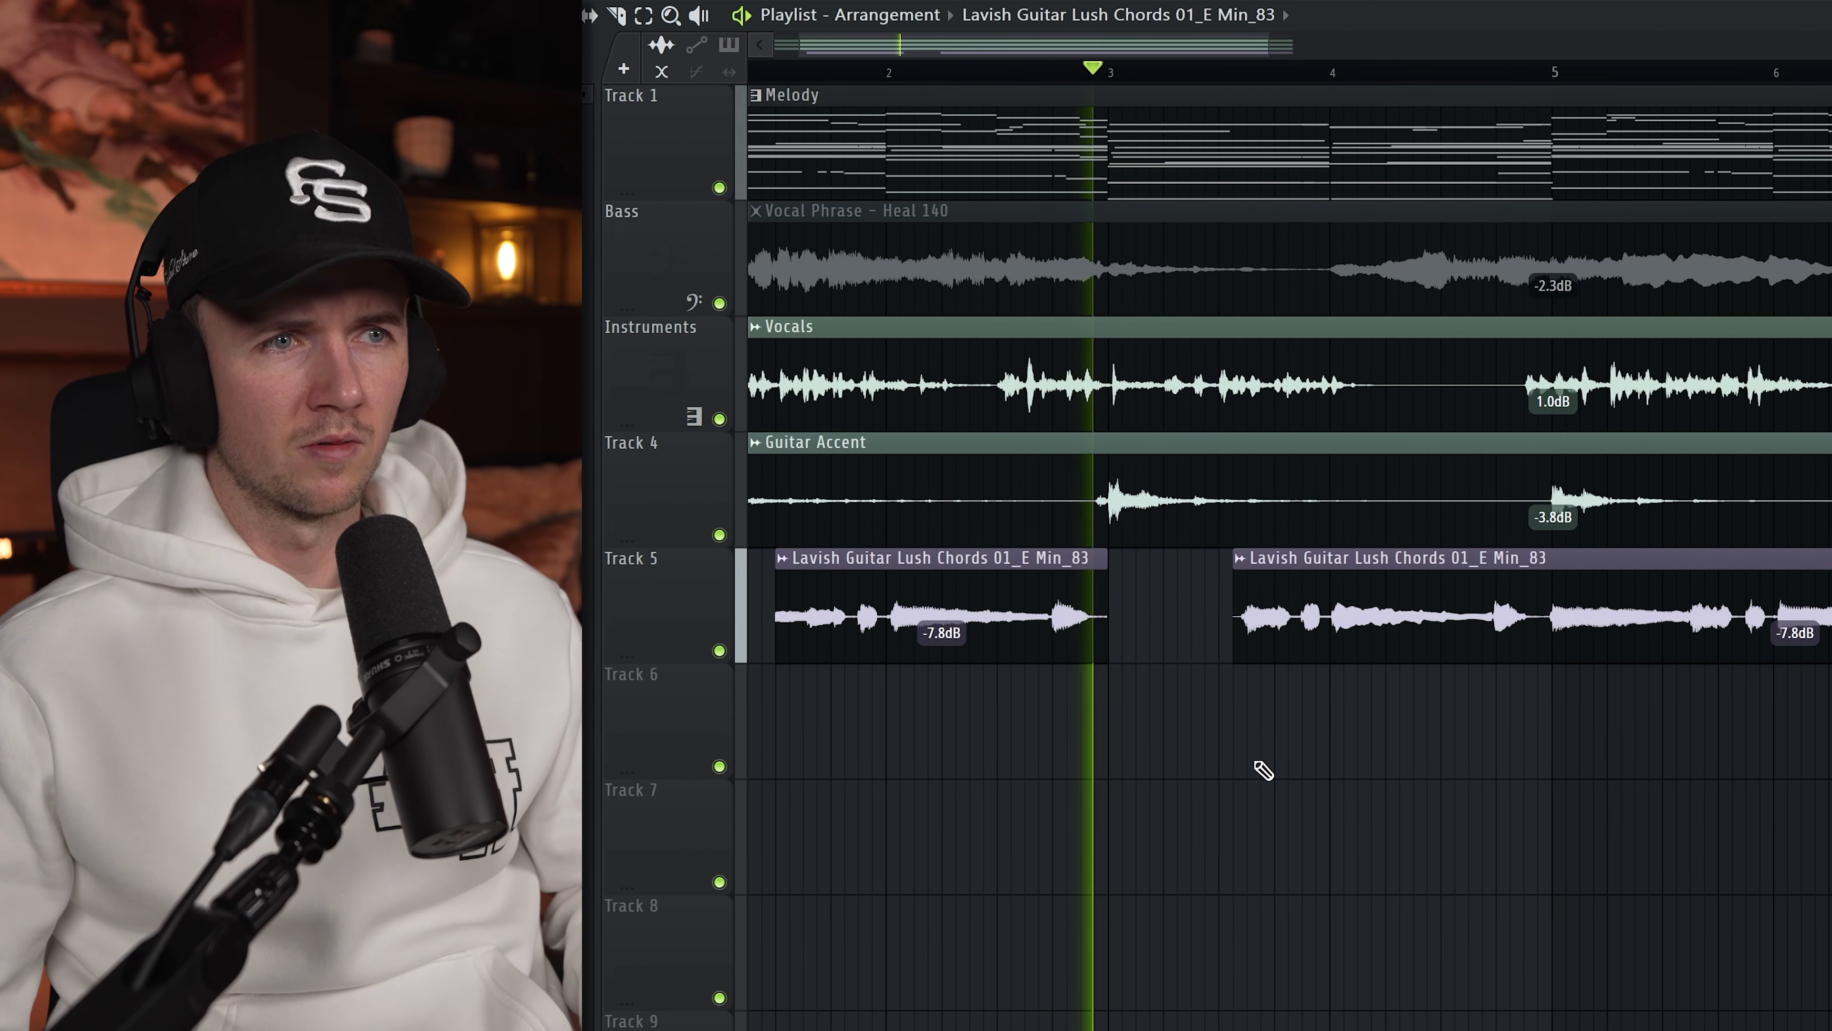
pyautogui.scroll(-2, 1157, 750)
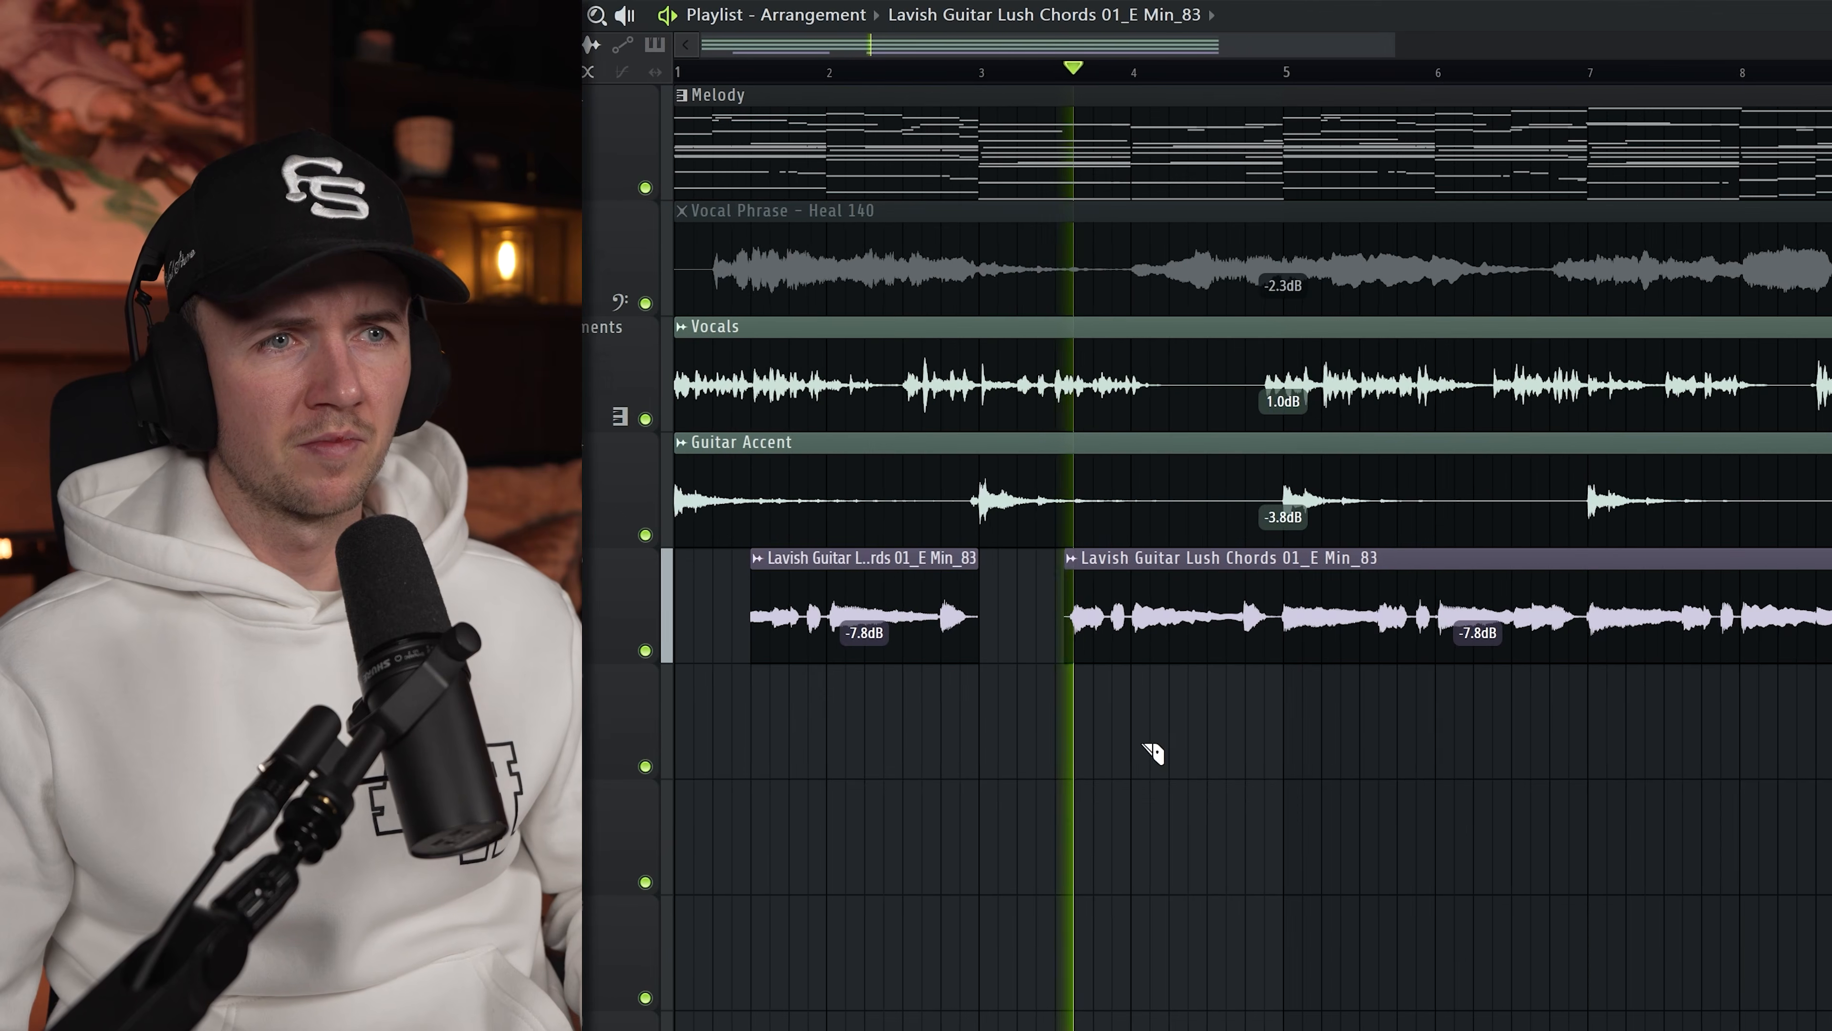
pyautogui.scroll(3, 1226, 725)
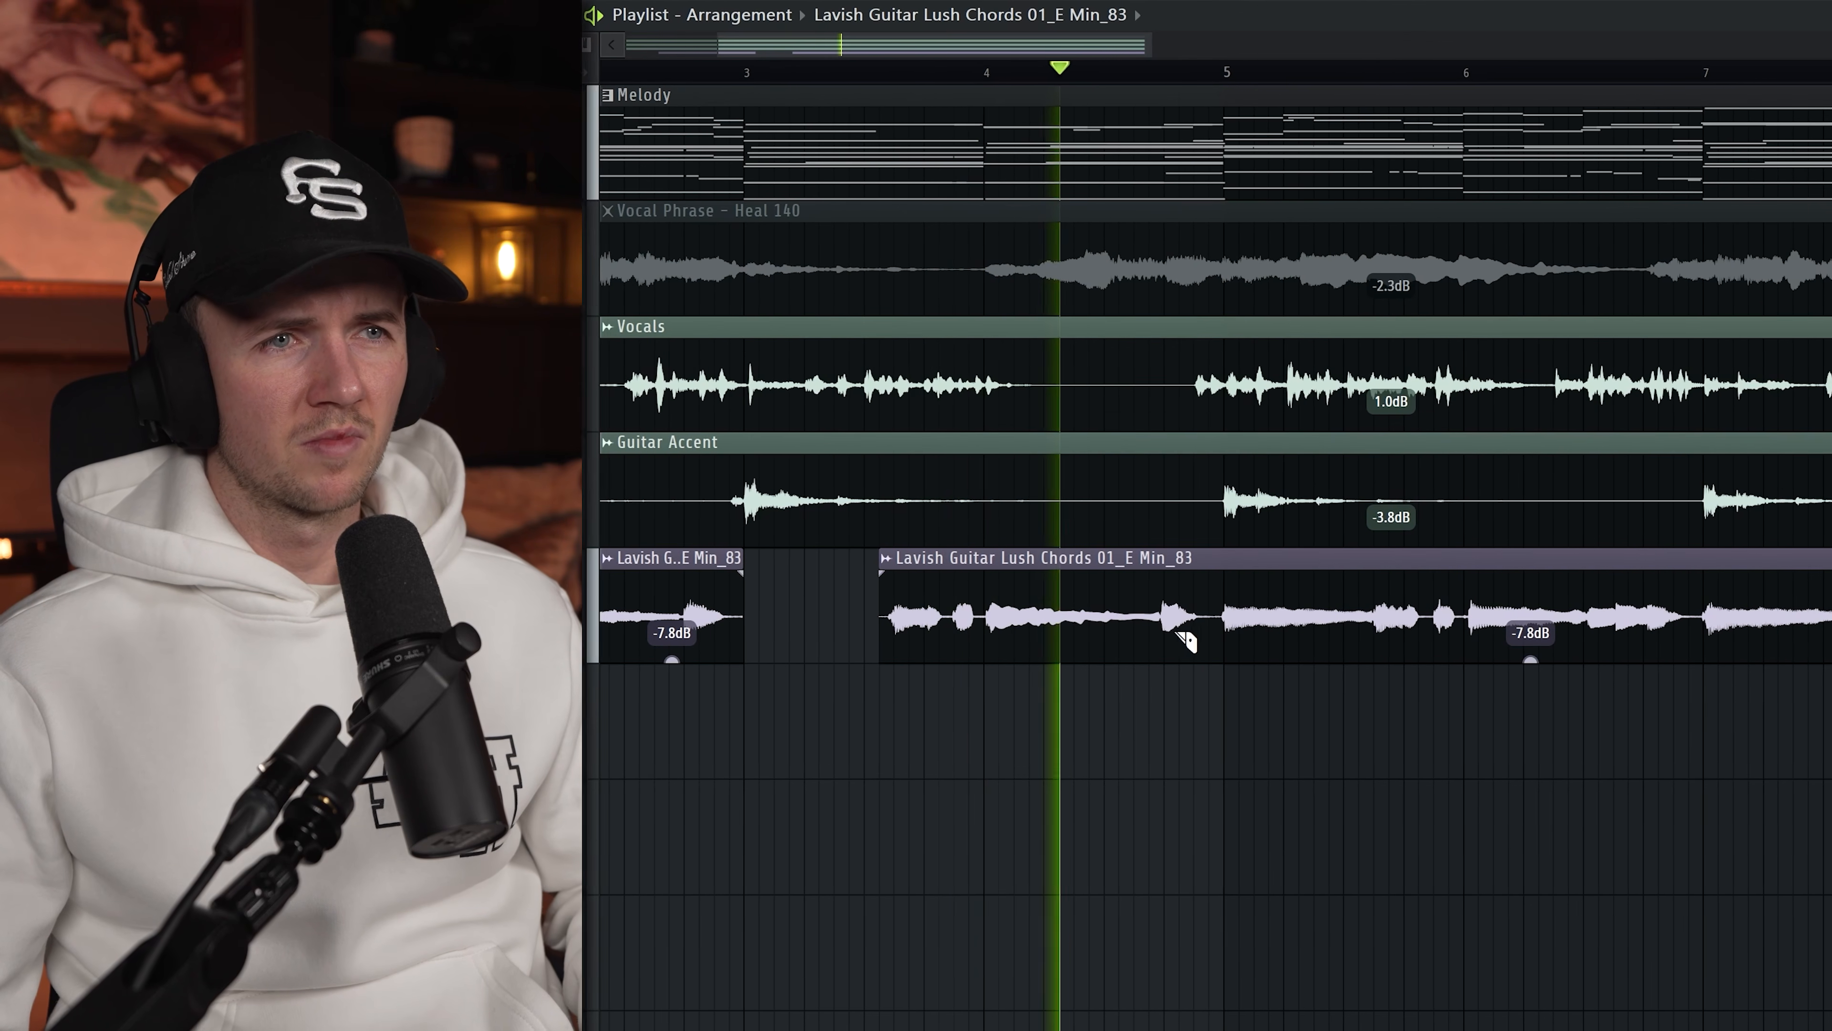
pyautogui.scroll(2, 1168, 643)
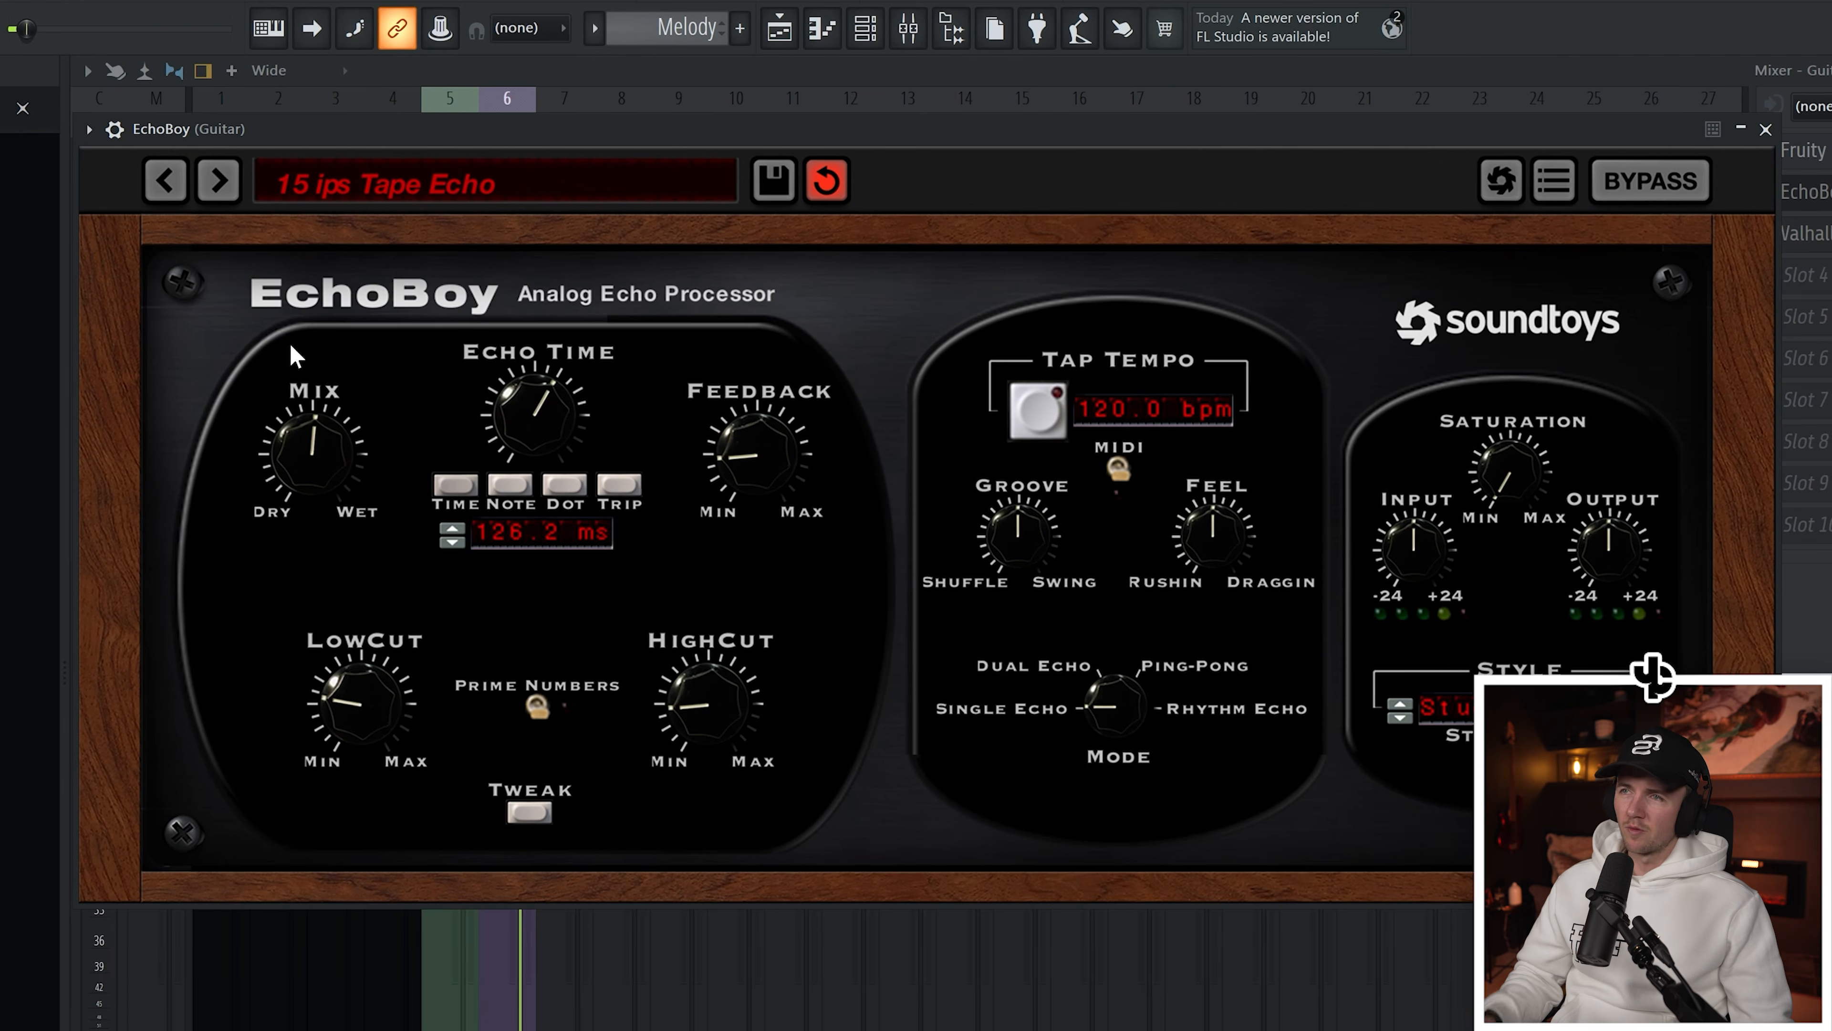
# Load the 15 ips Tape Echo preset from the 01 Classics presets in EchoBoy on the Guitar mixer track
pyautogui.click(452, 193)
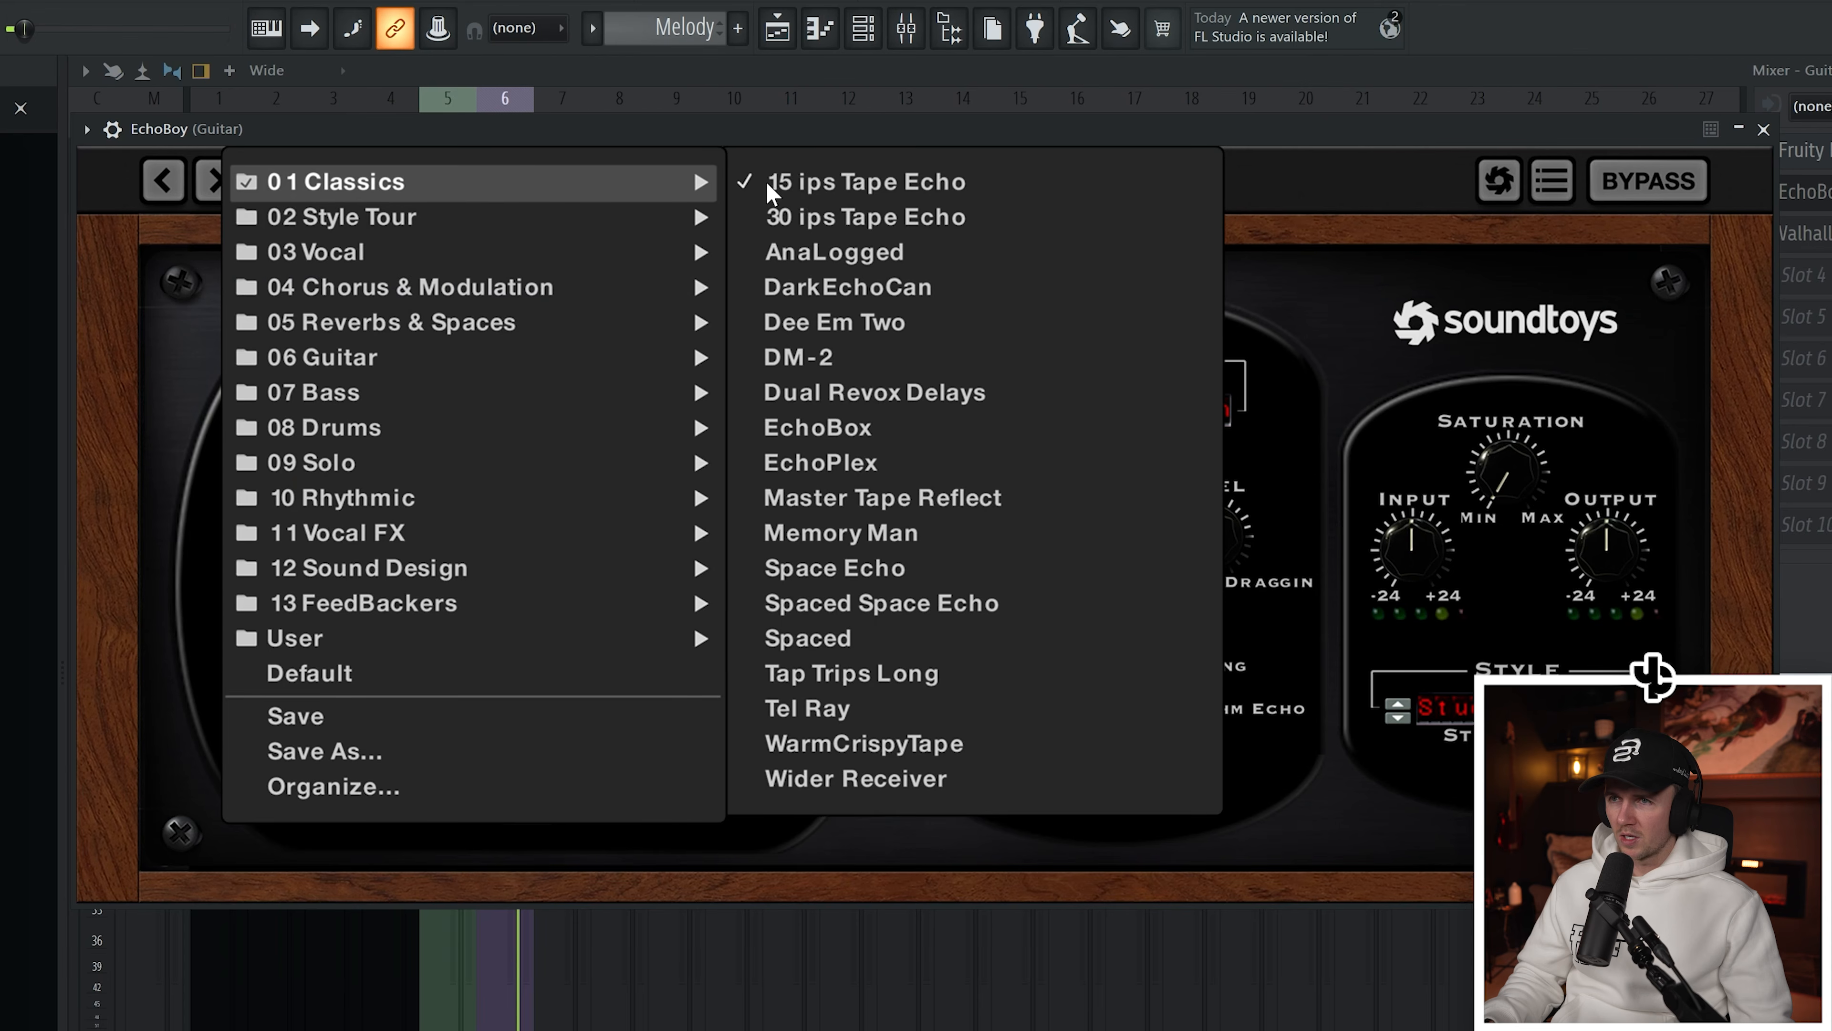
pyautogui.click(1006, 192)
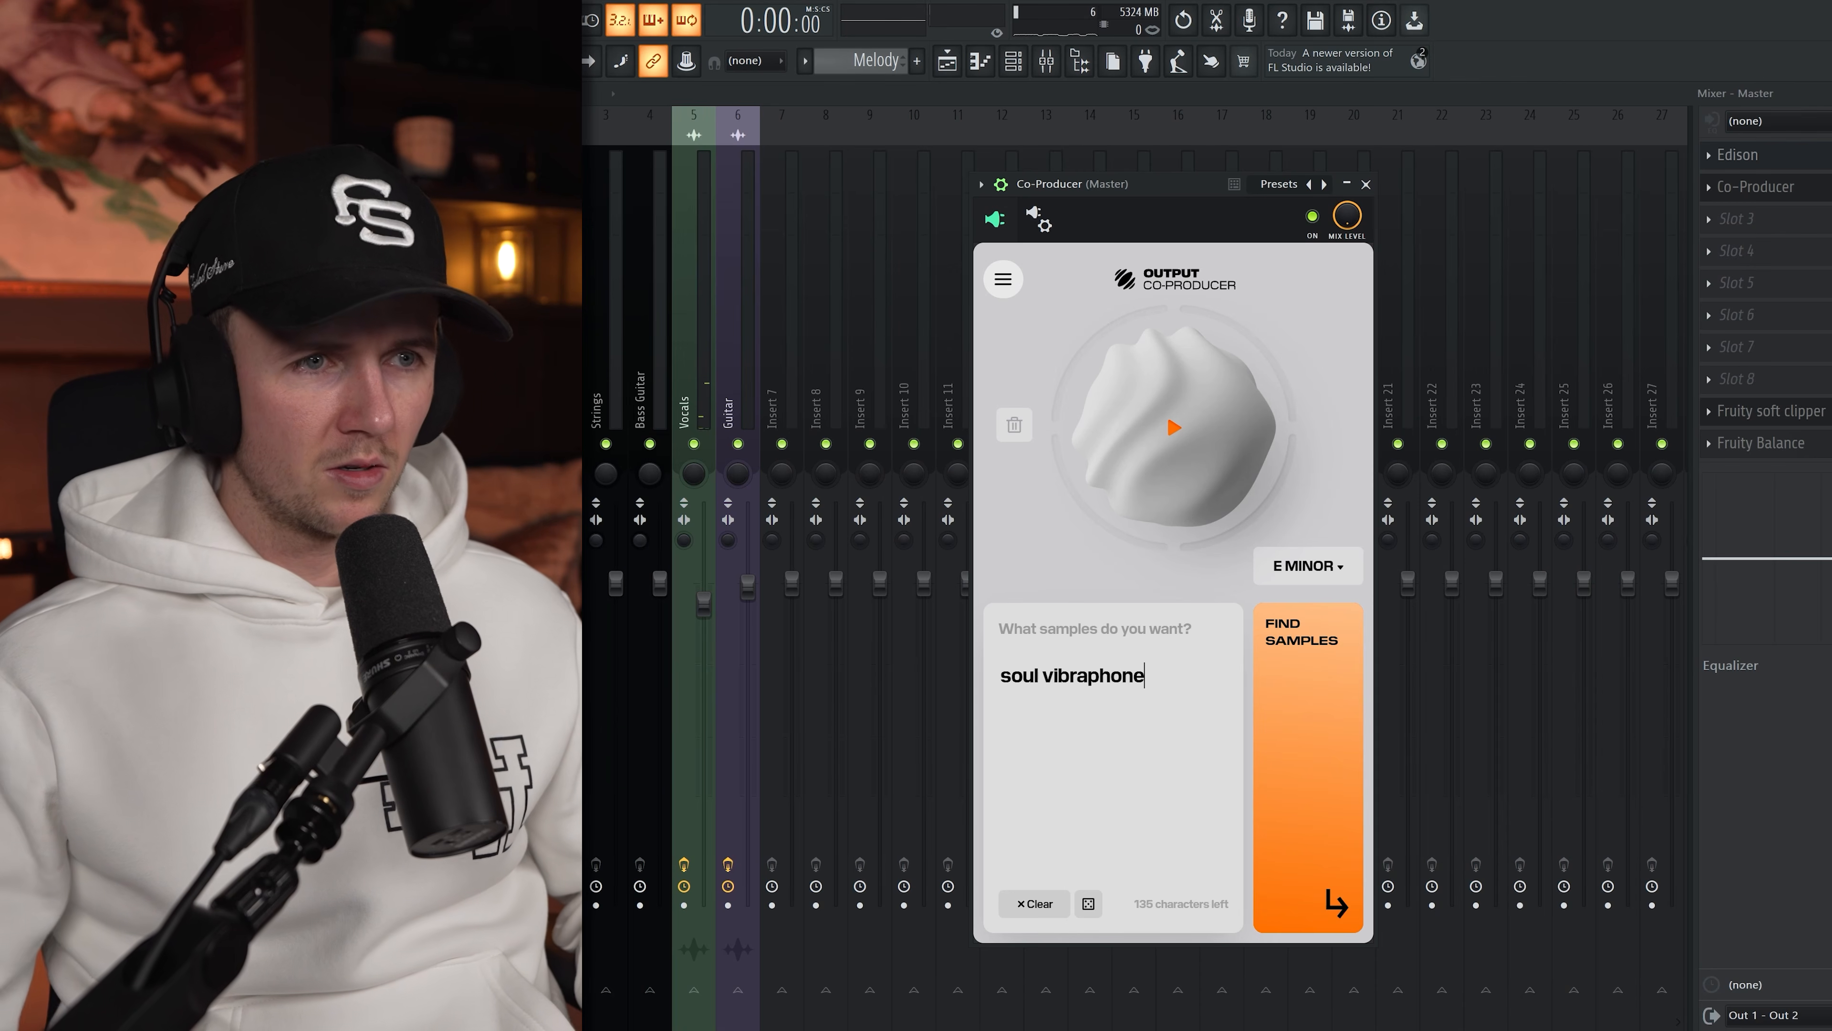
# Search Co-Producer for "soul vibraphone" samples in E minor and audition Soul Sesh Vibraphone Uber Phrase 01 and Vibey Vibraphone Chords 01
pyautogui.click(1301, 718)
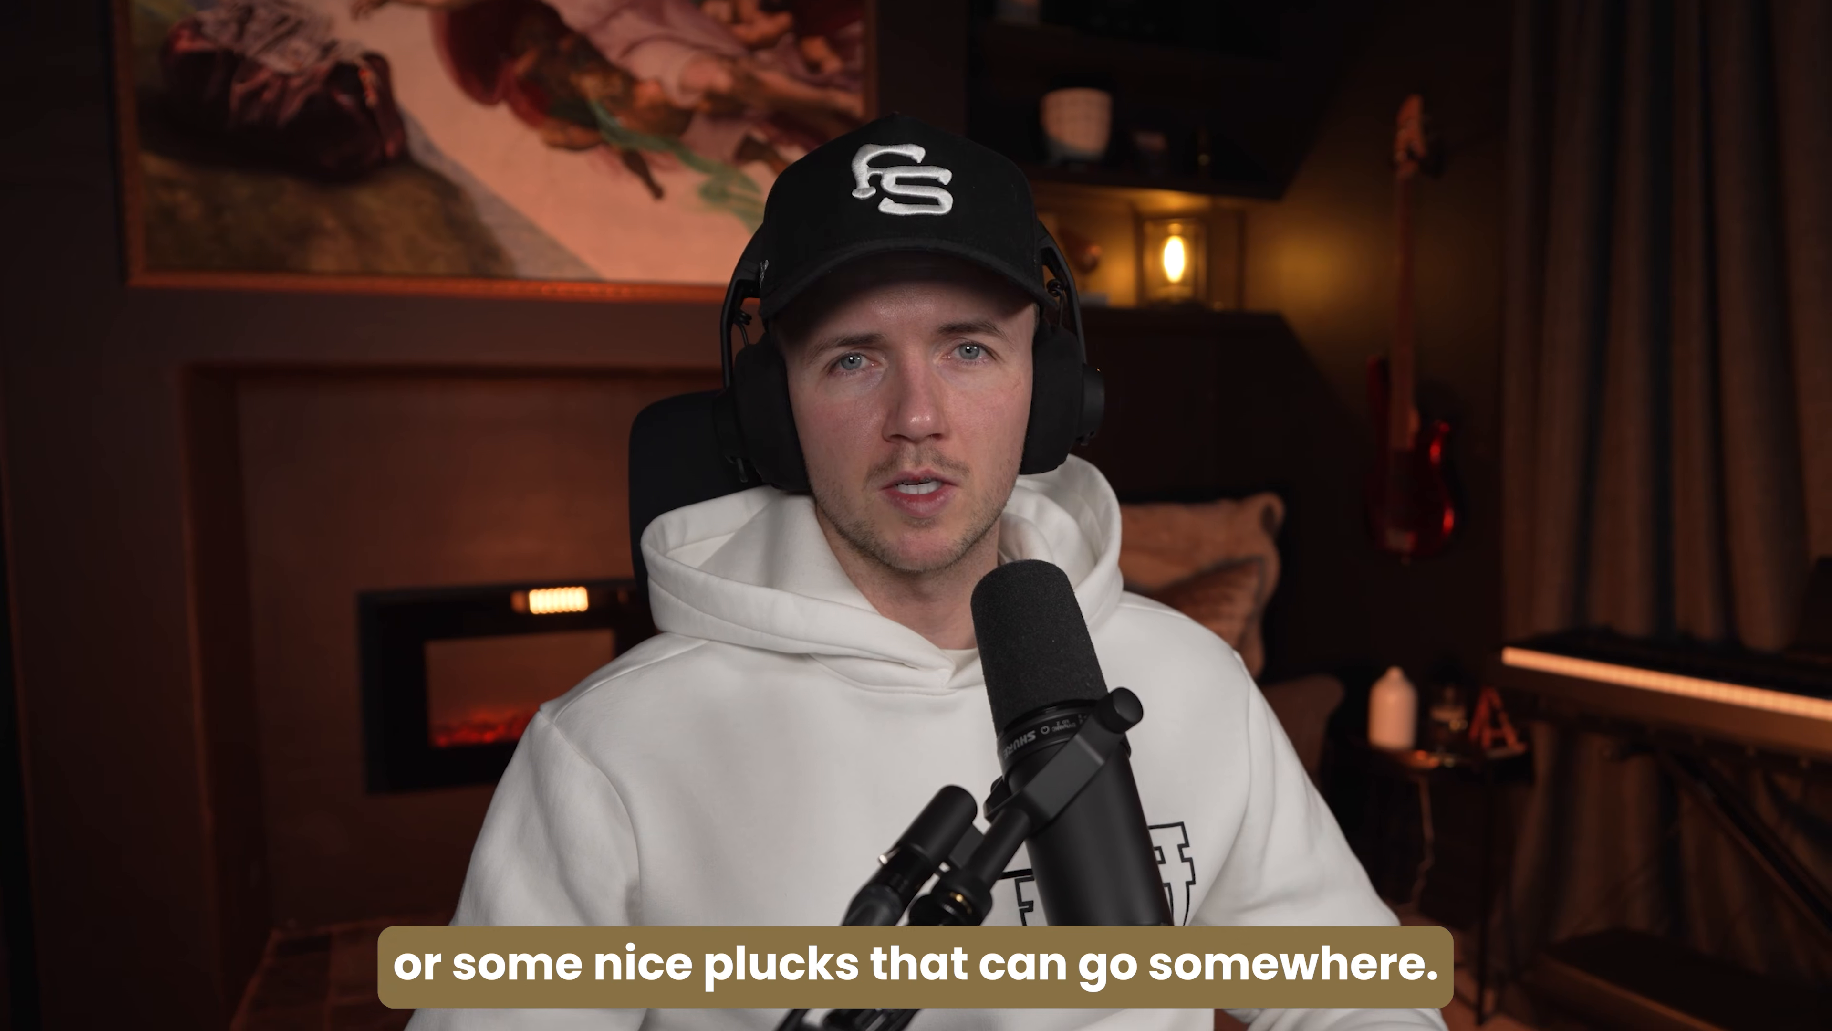
pyautogui.scroll(-3, 1309, 686)
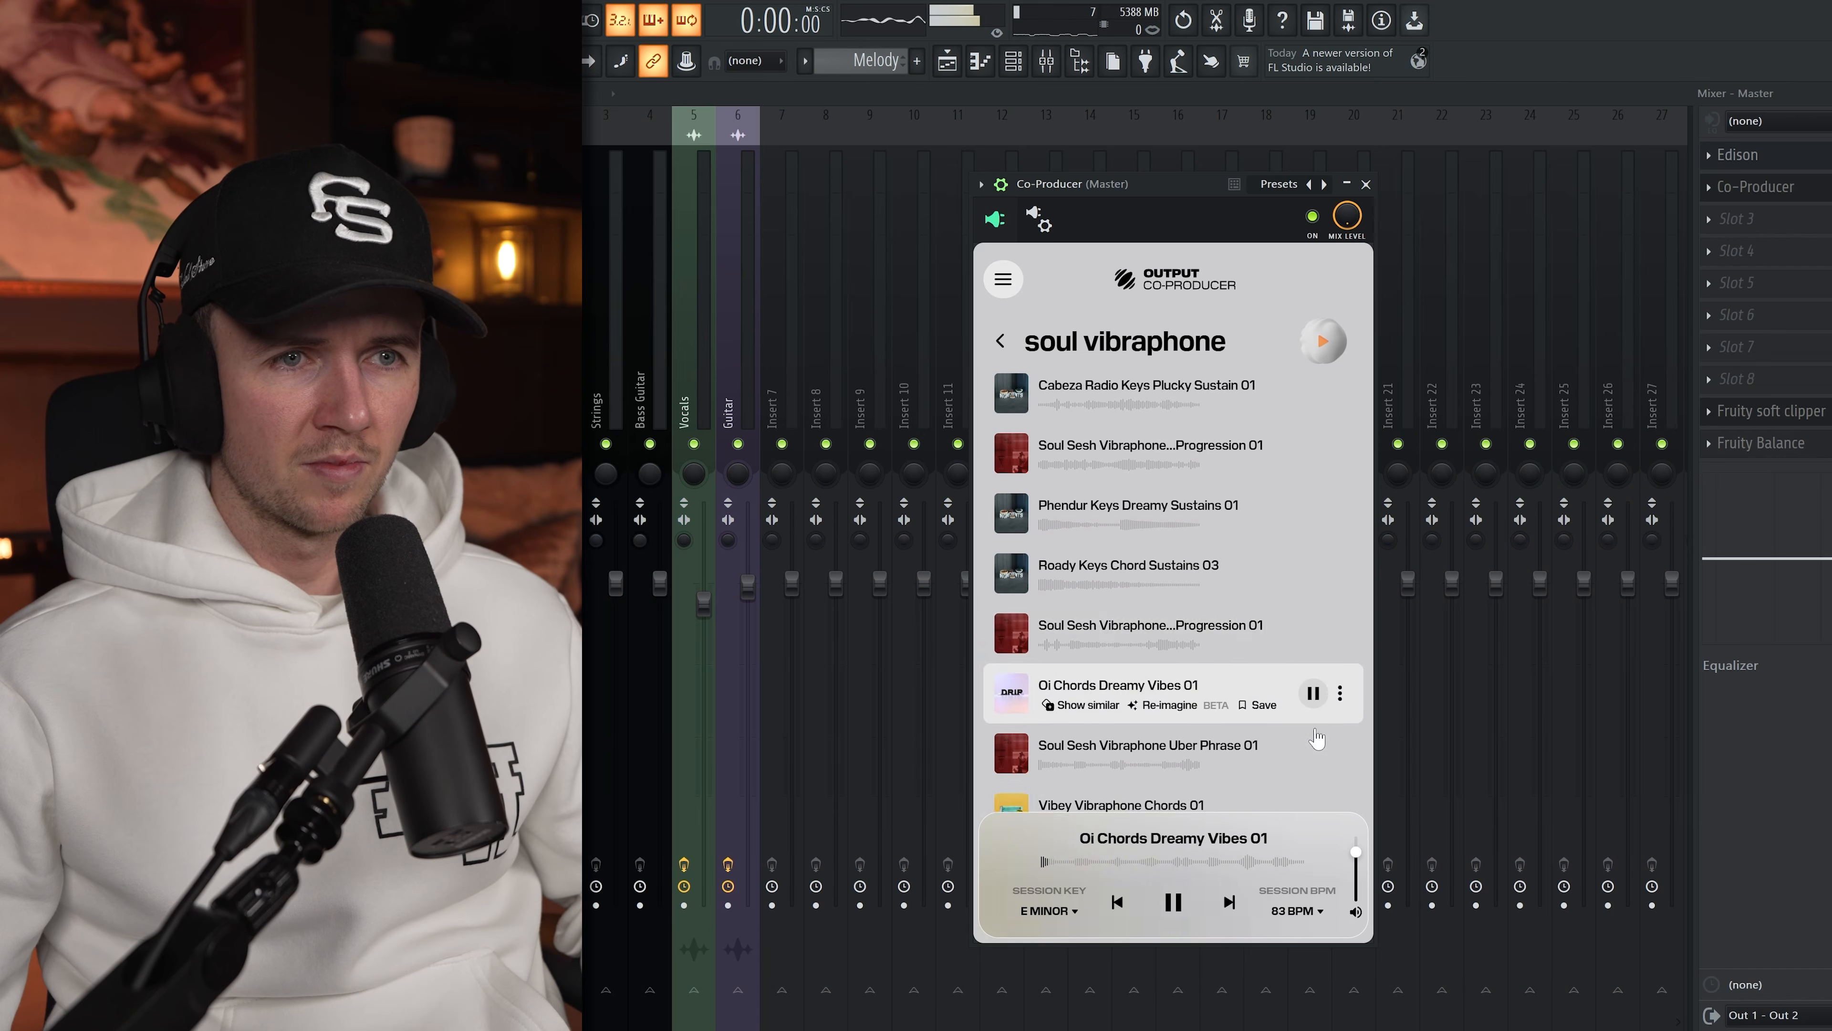
pyautogui.click(1312, 684)
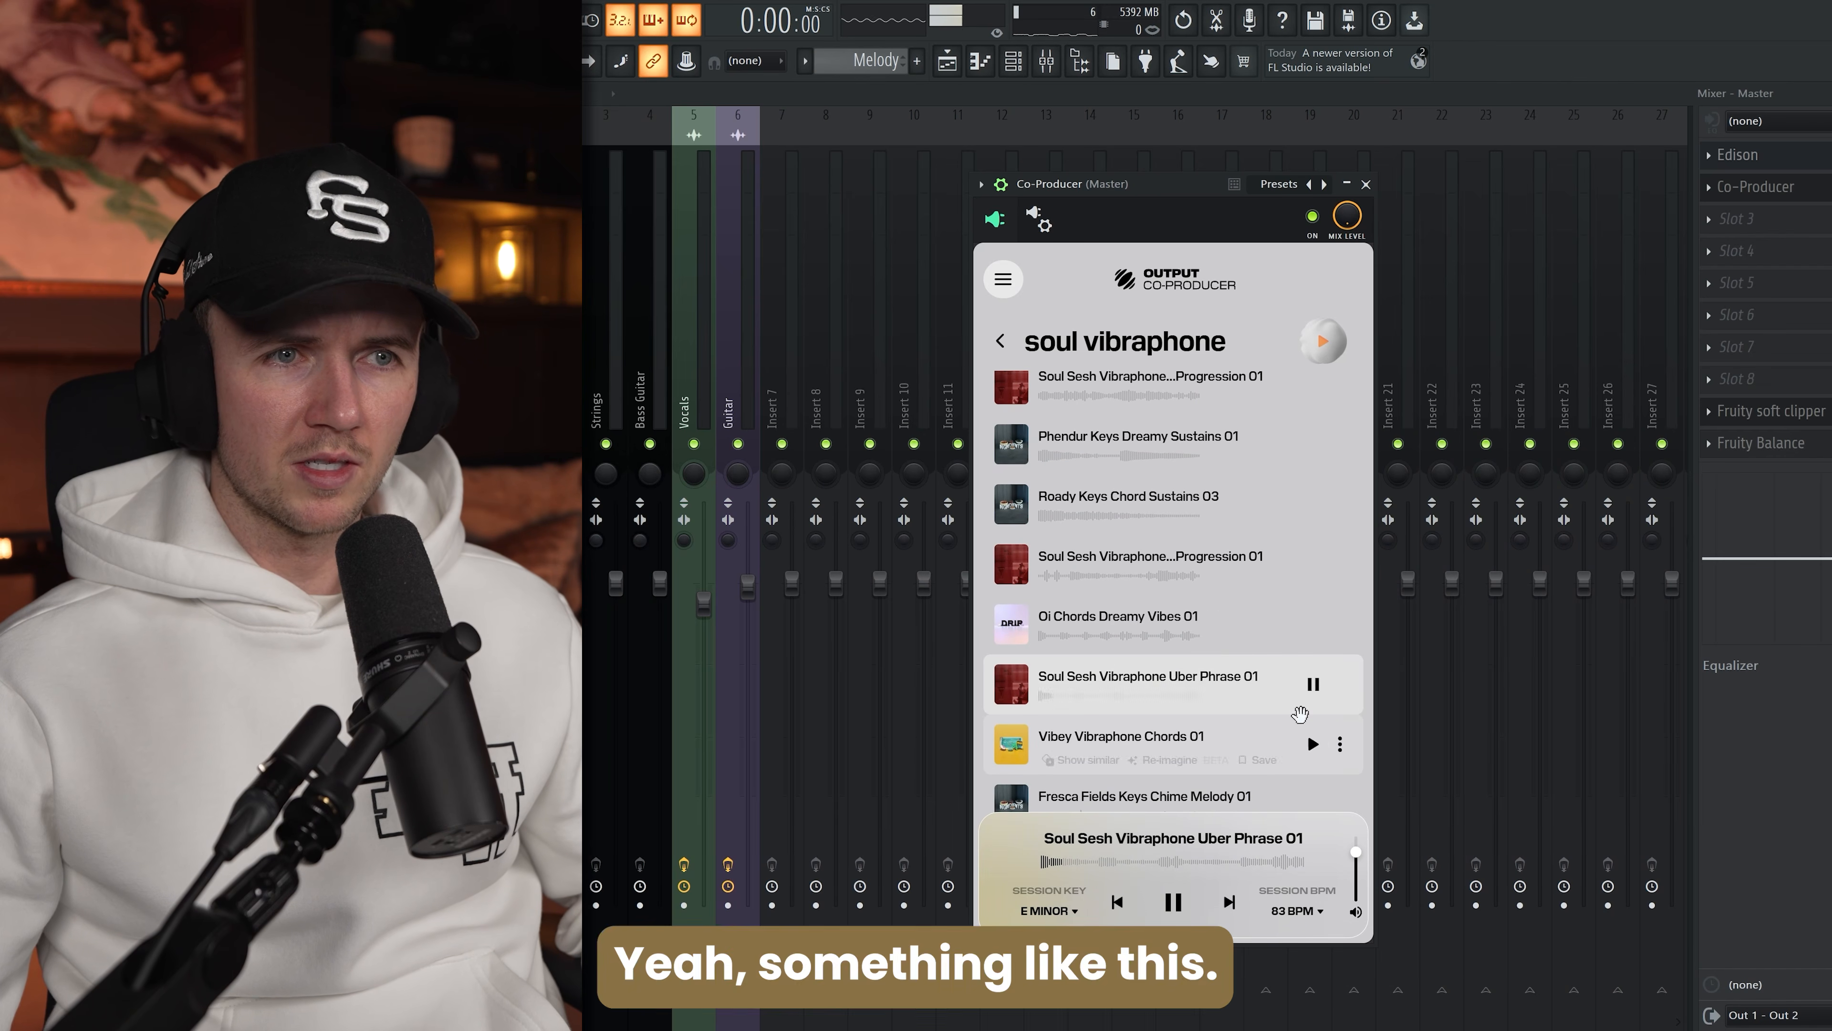
pyautogui.click(1313, 744)
pyautogui.scroll(-2, 1114, 757)
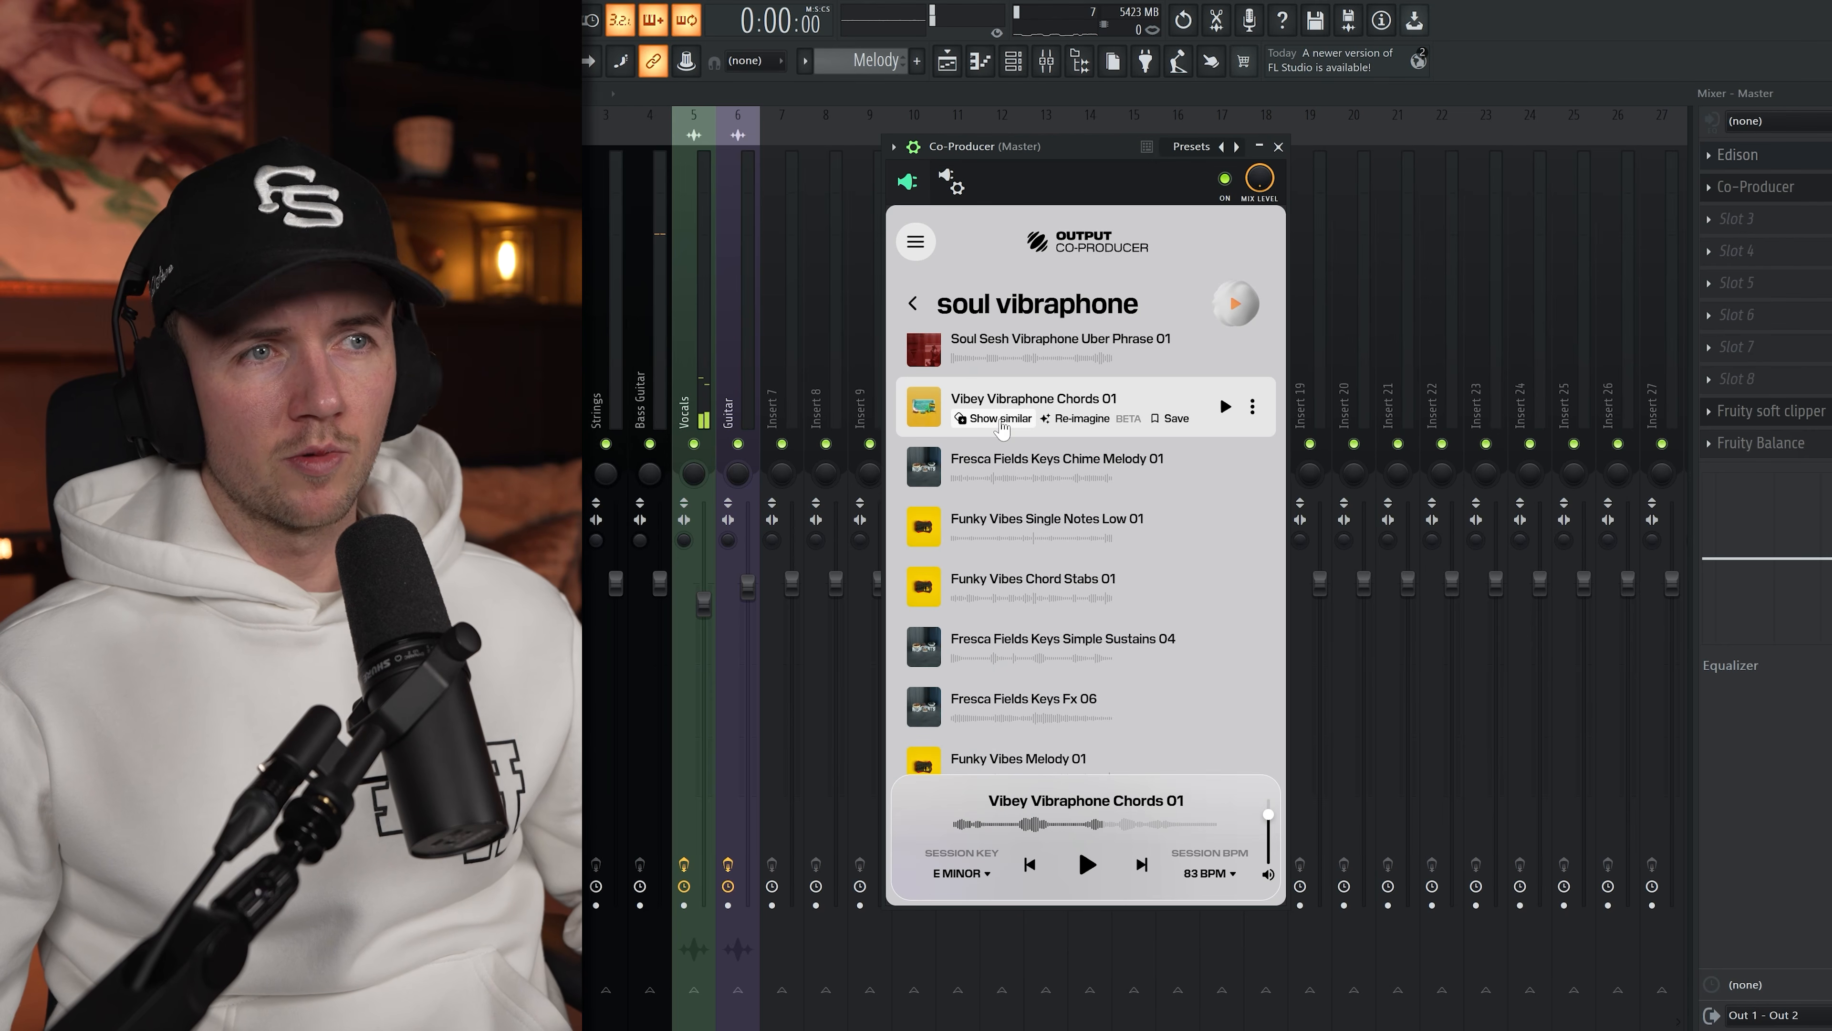
# Show samples similar to Vibey Vibraphone Chords 01, audition several of them, and replay the original for comparison
pyautogui.click(1000, 420)
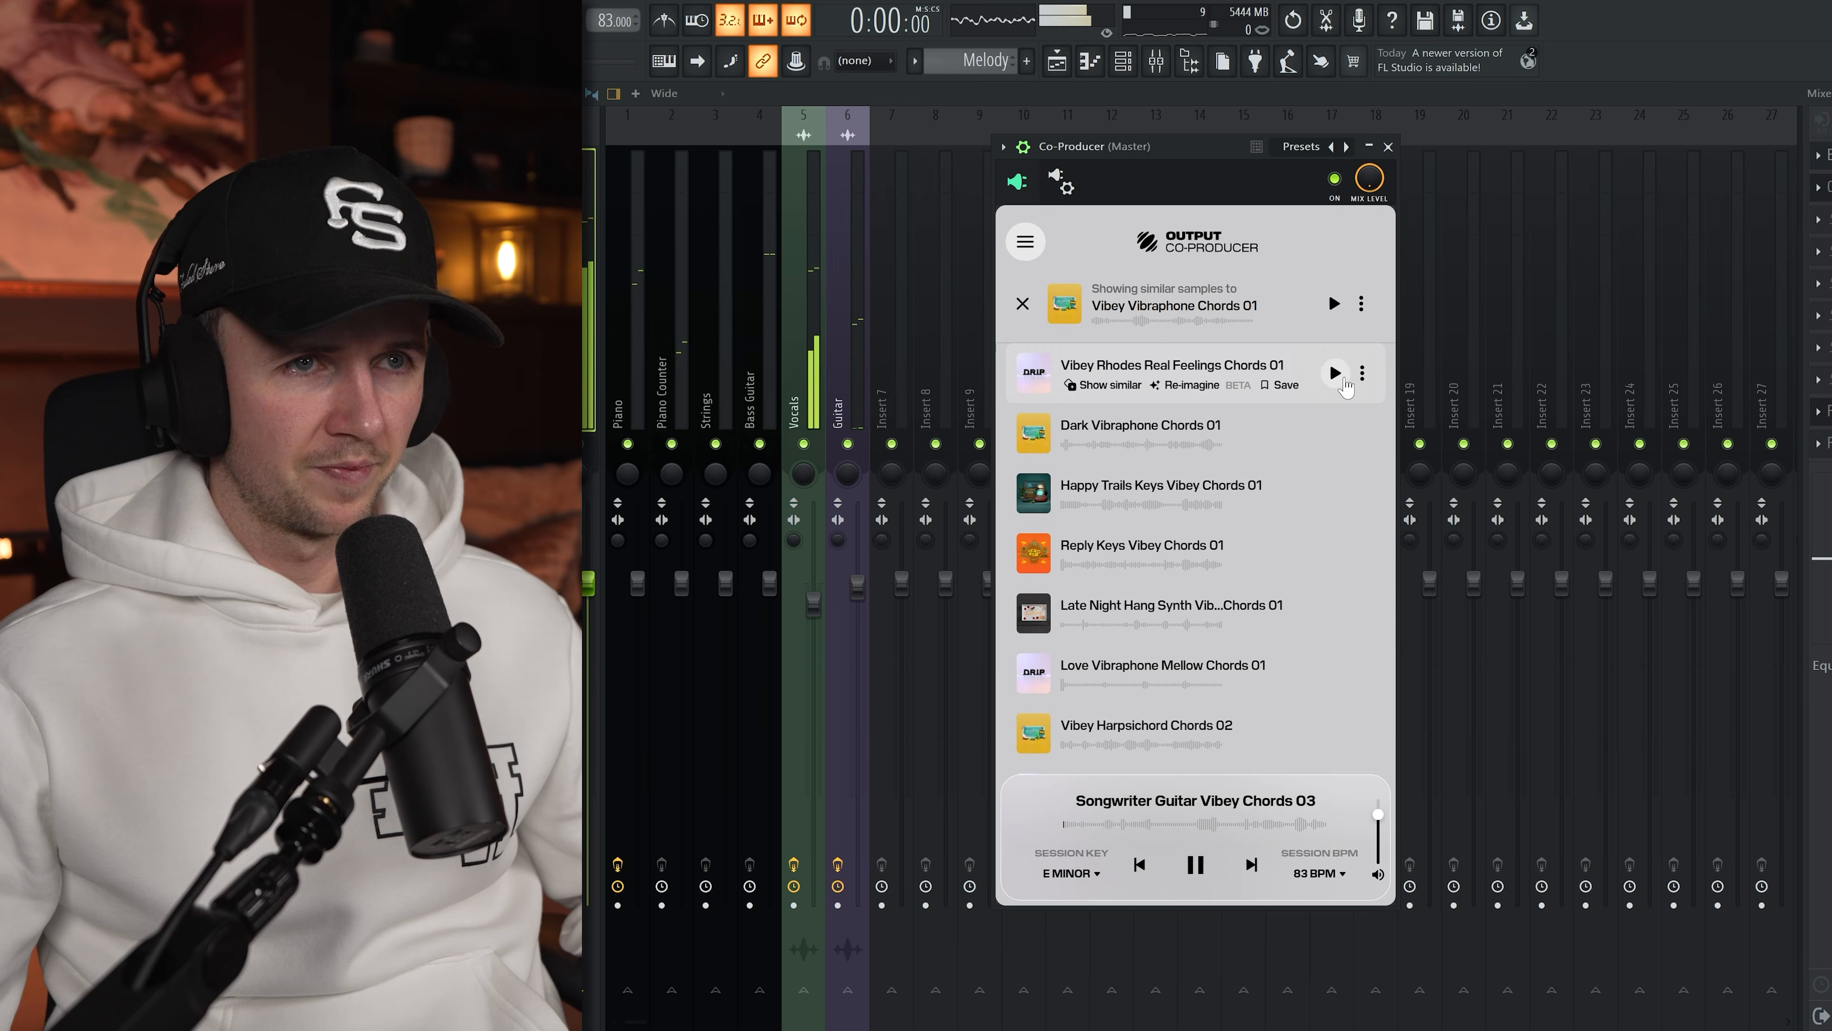
pyautogui.click(1333, 372)
pyautogui.click(1333, 433)
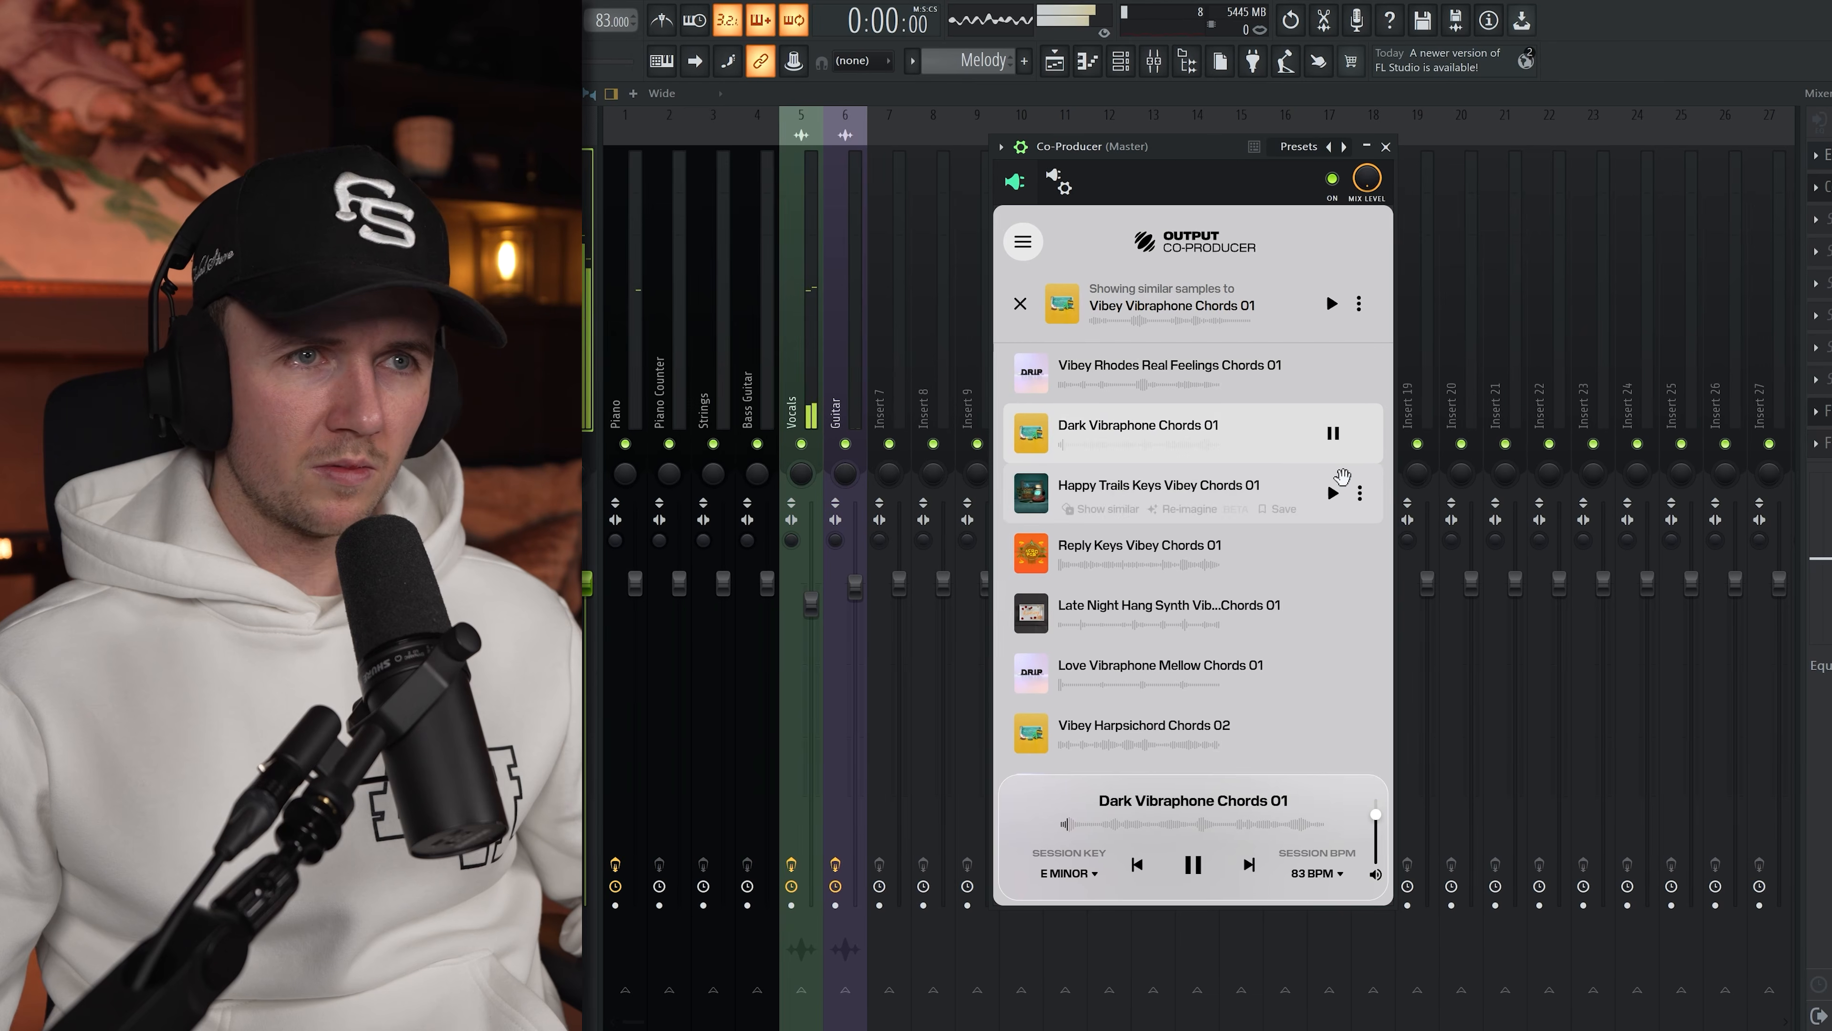
pyautogui.click(1333, 492)
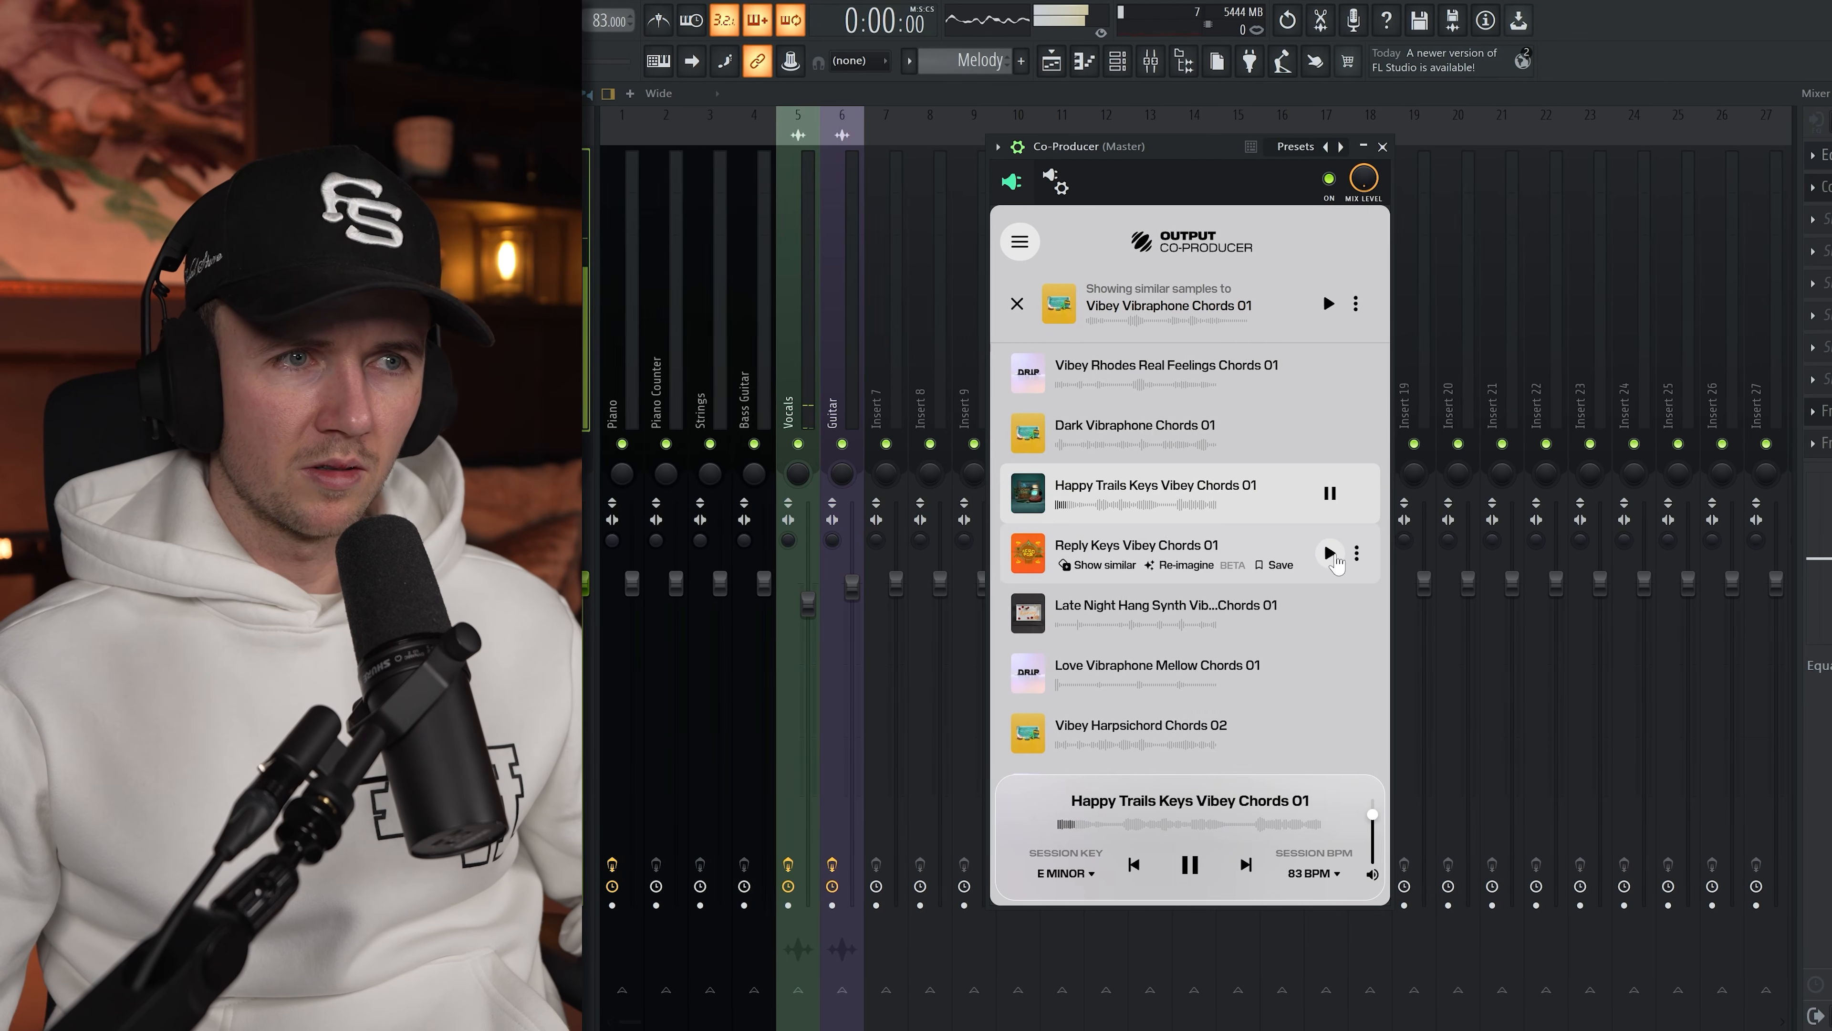
pyautogui.click(1332, 555)
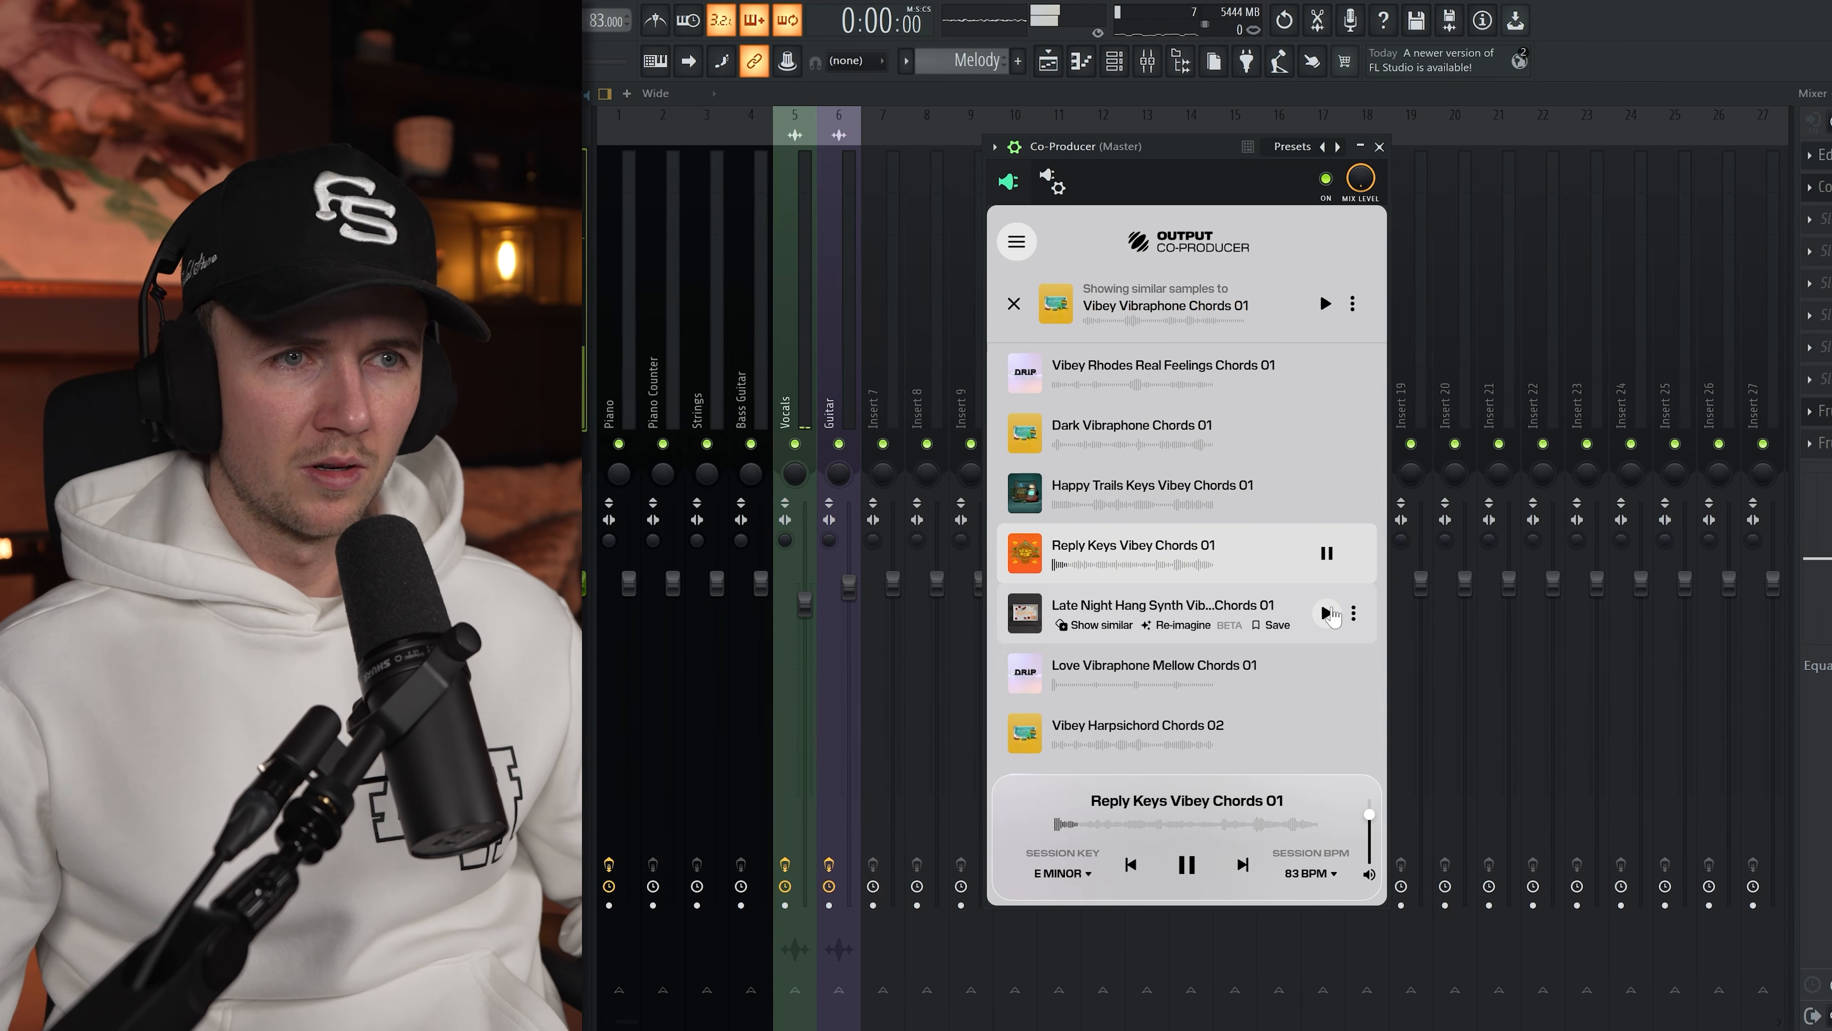
pyautogui.click(1326, 672)
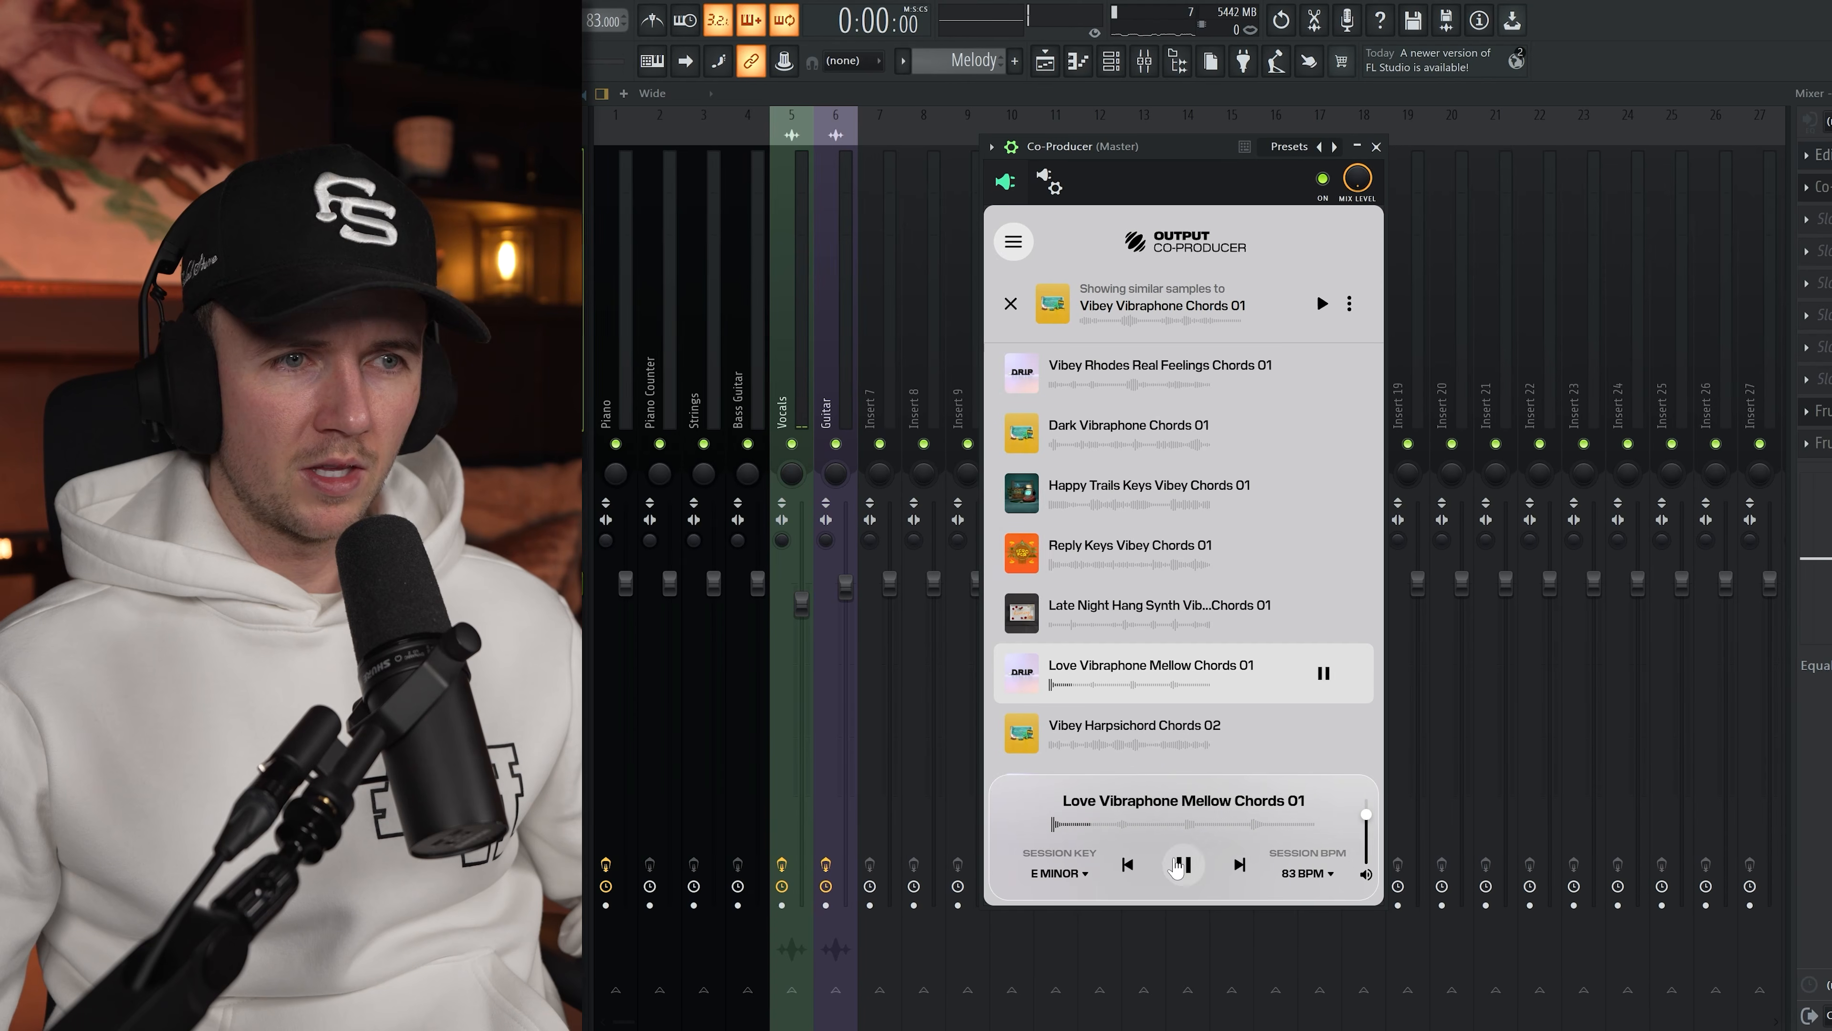
pyautogui.click(1180, 860)
pyautogui.click(1321, 305)
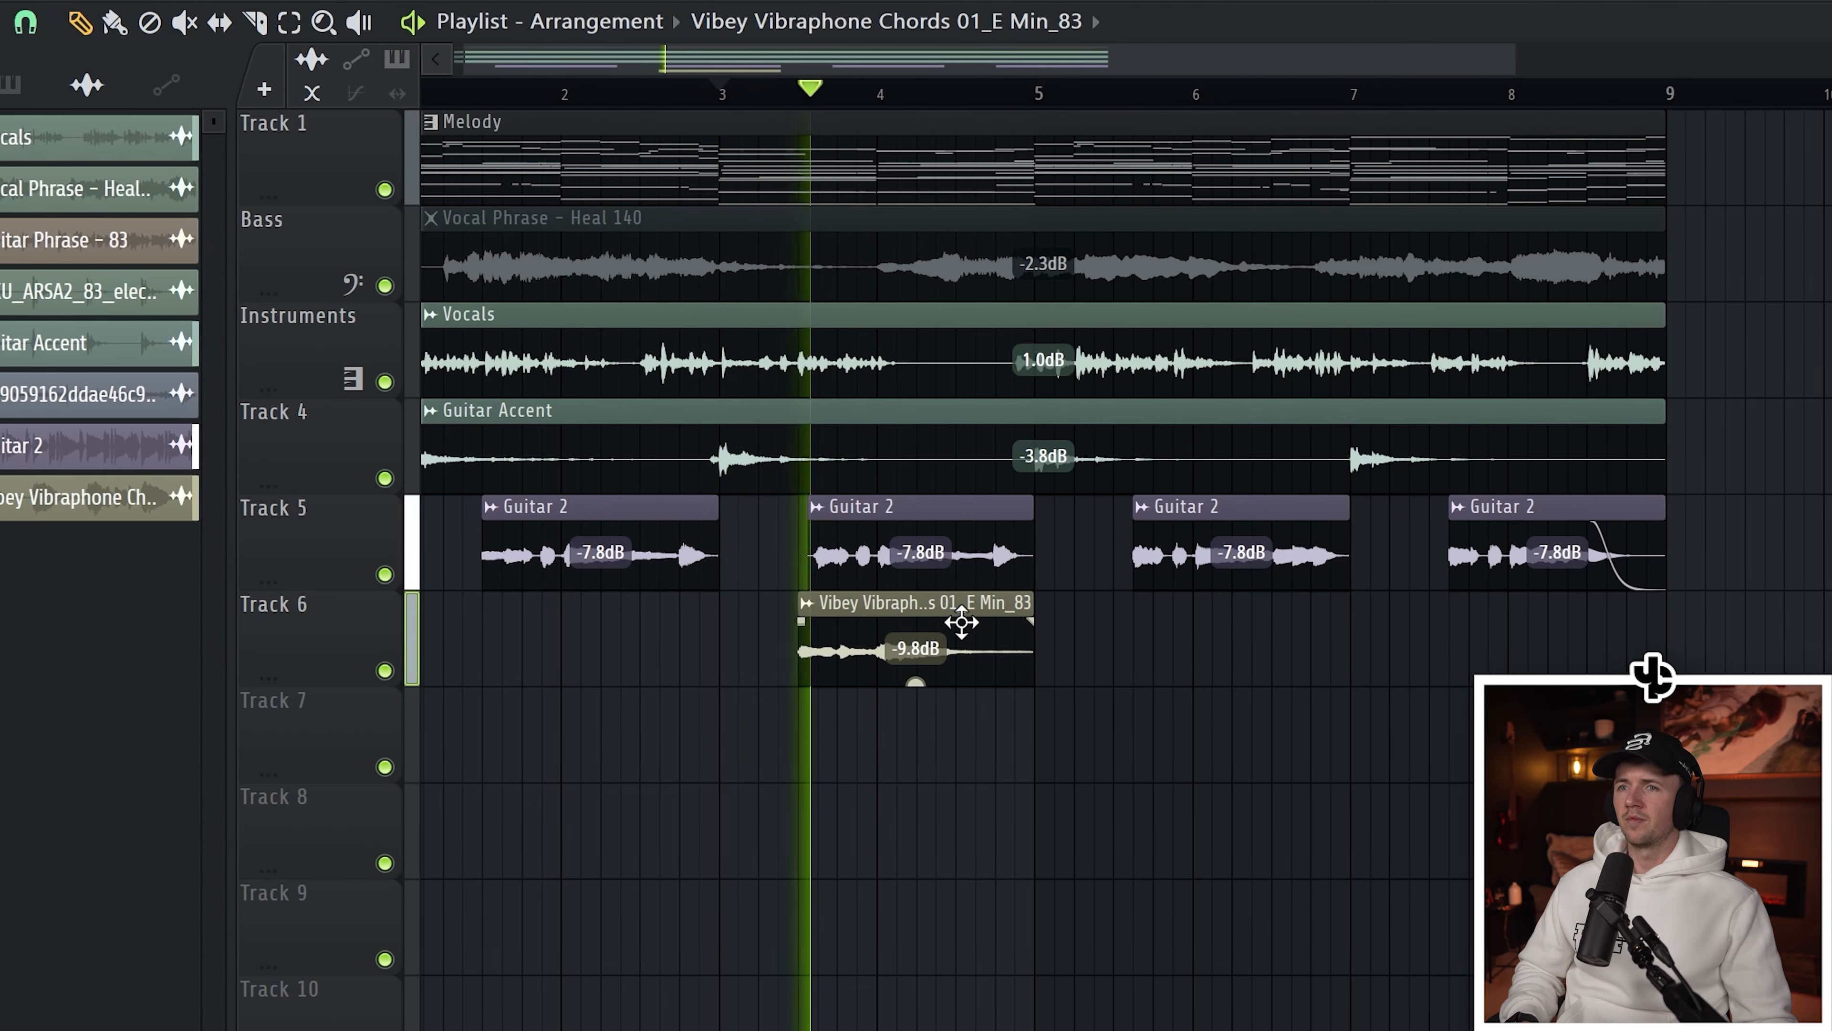
# Place another copy of the Vibey Vibraphone Chords 01 clip on Track 6 around bar 8 and shift it slightly earlier
pyautogui.click(962, 621)
pyautogui.click(1534, 635)
pyautogui.moveTo(1607, 627); pyautogui.dragTo(1569, 625)
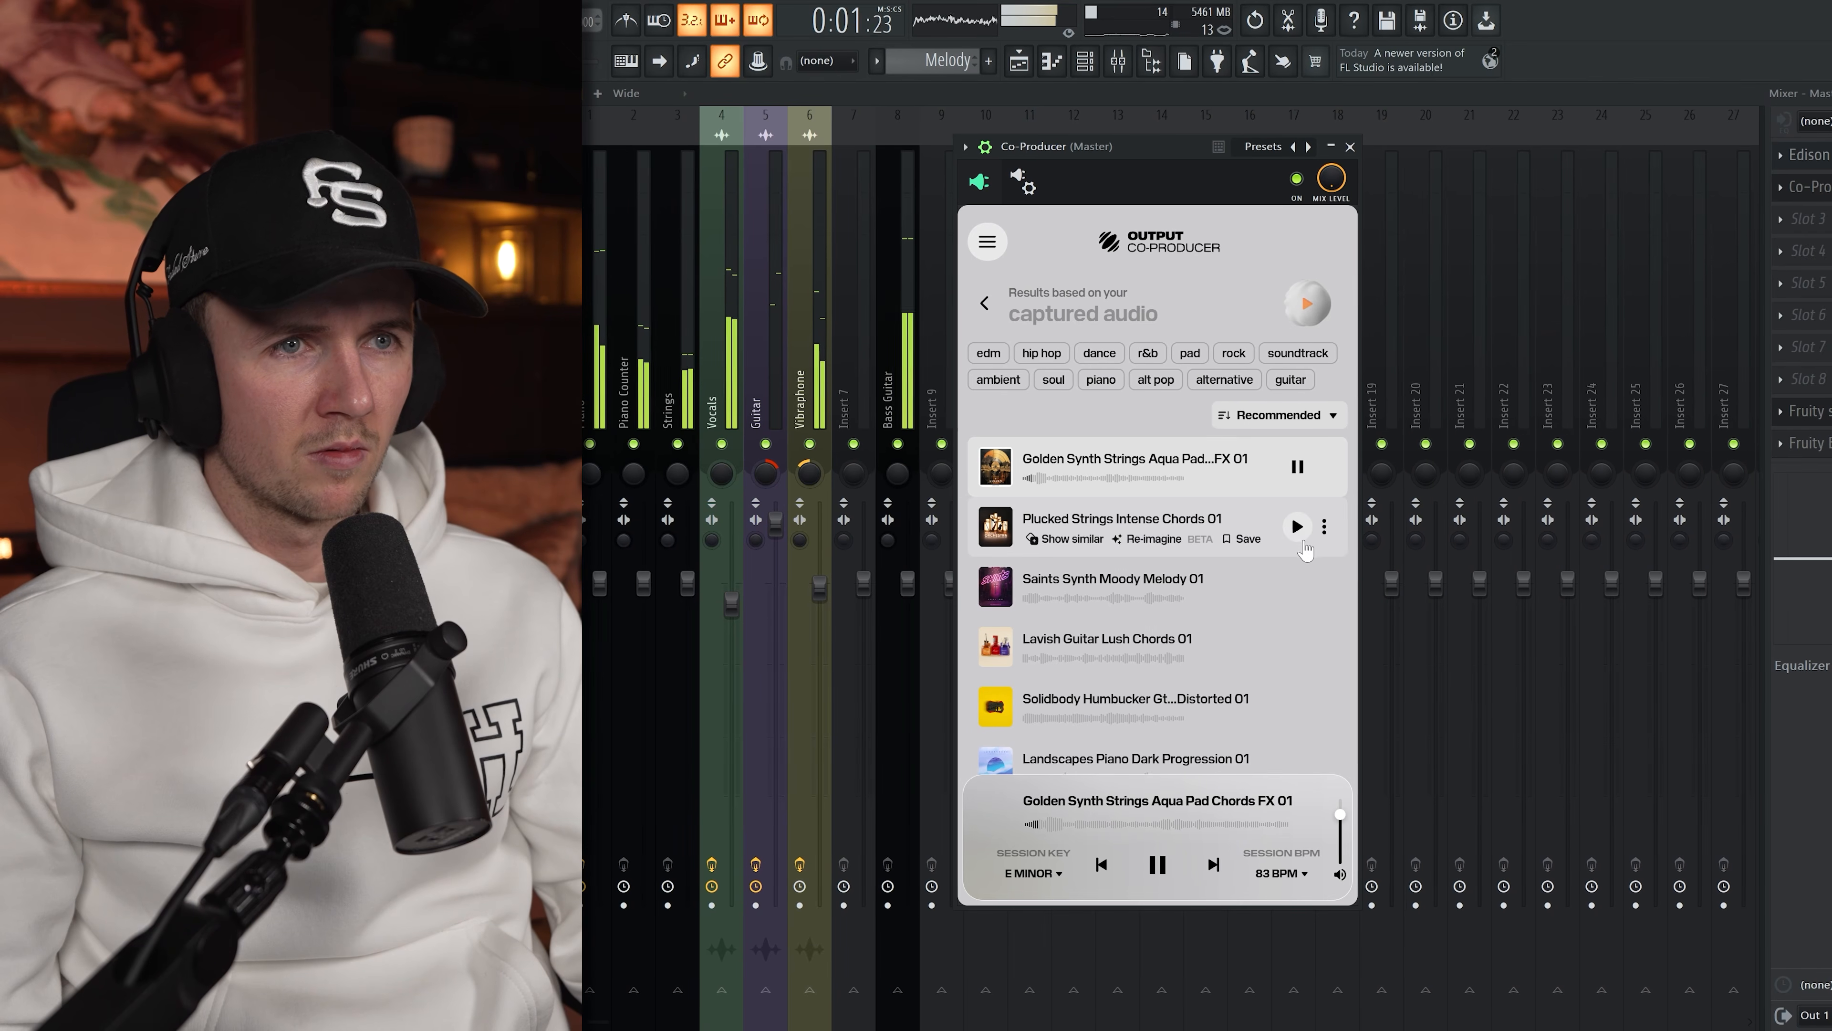
# Audition the Co-Producer samples suggested for the captured audio, from Plucked Strings Intense Chords 01 through Worlds Synth Pad Sample Hold 01
pyautogui.click(1296, 527)
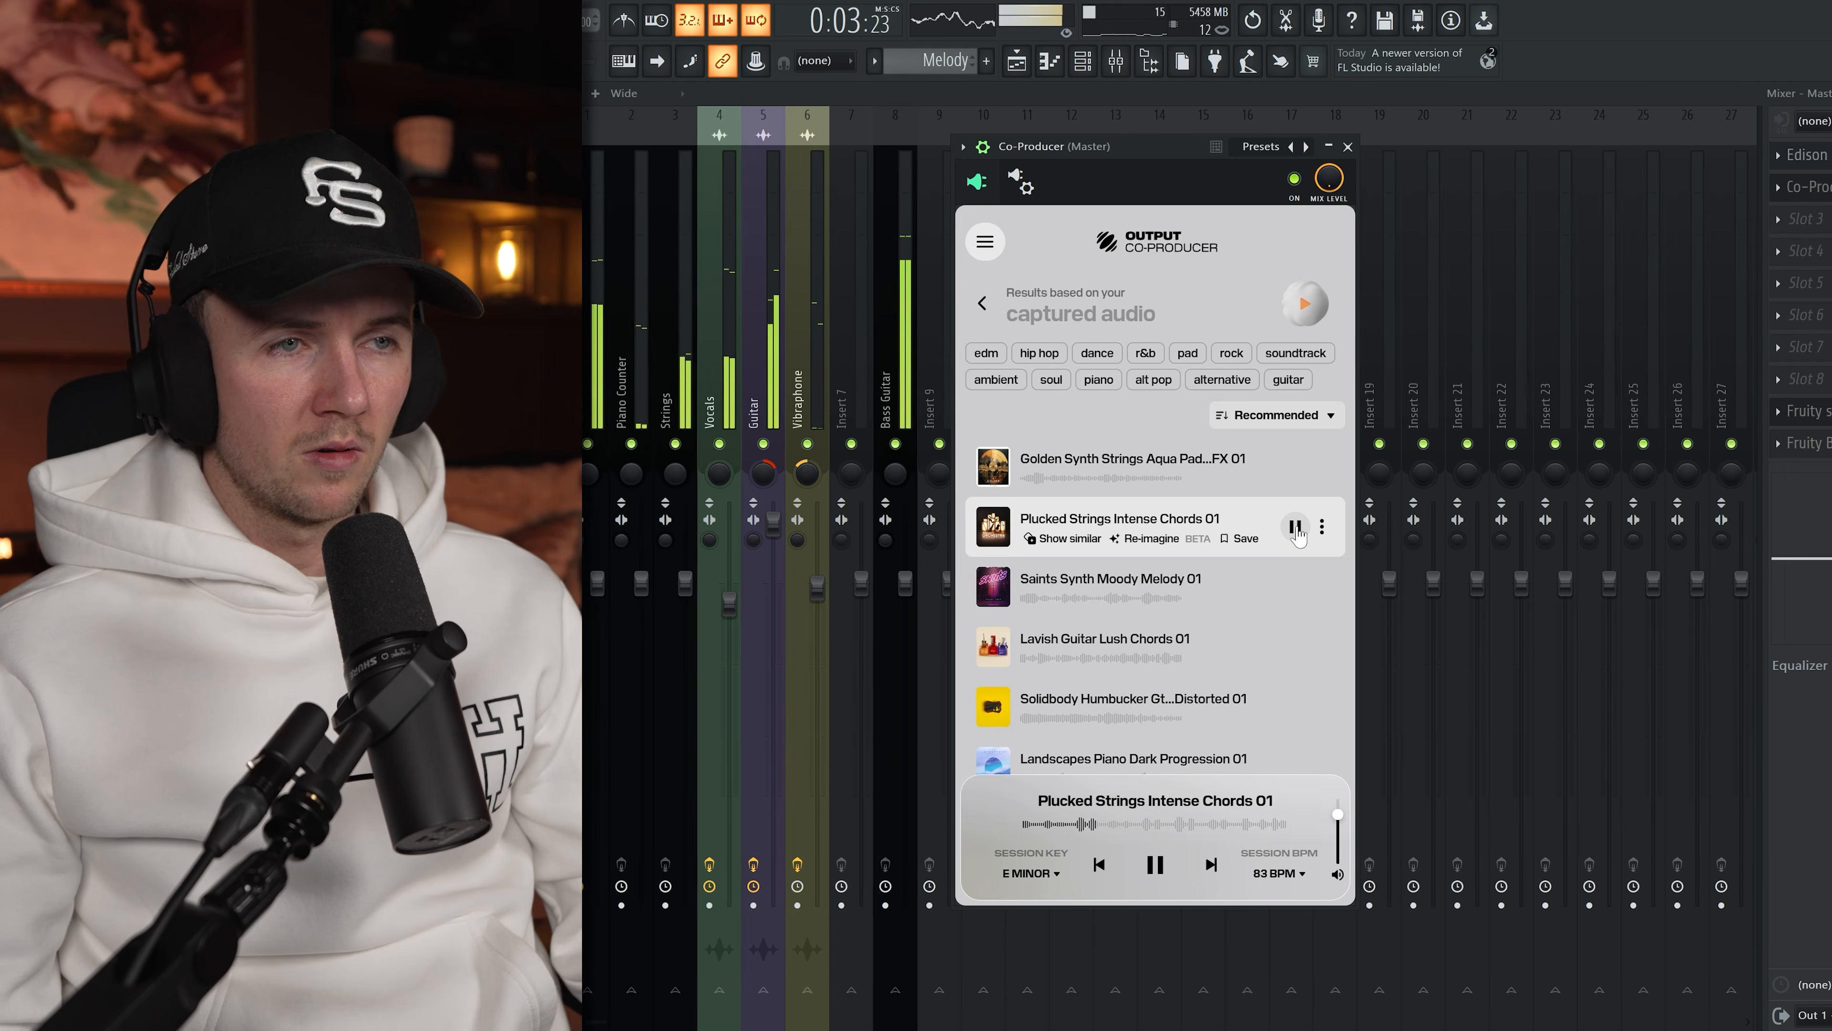
pyautogui.moveTo(1298, 582)
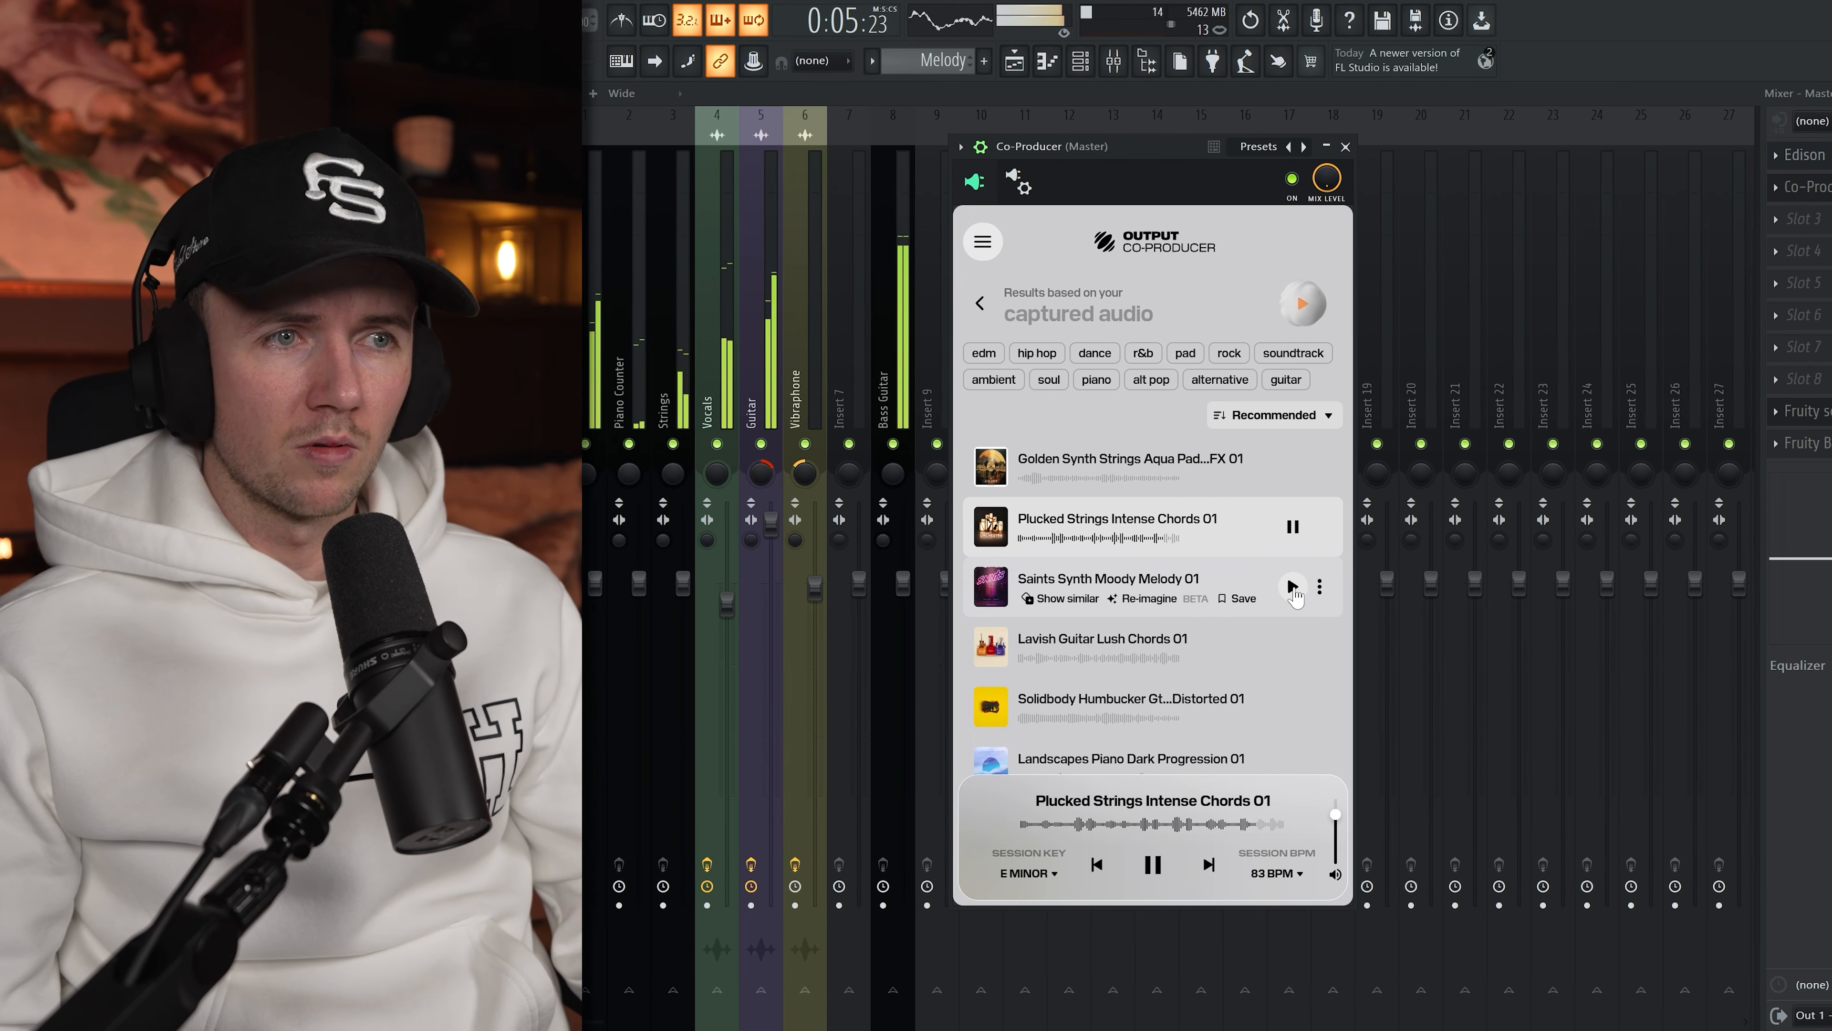
pyautogui.click(1293, 588)
pyautogui.click(1292, 648)
pyautogui.scroll(-2, 1293, 649)
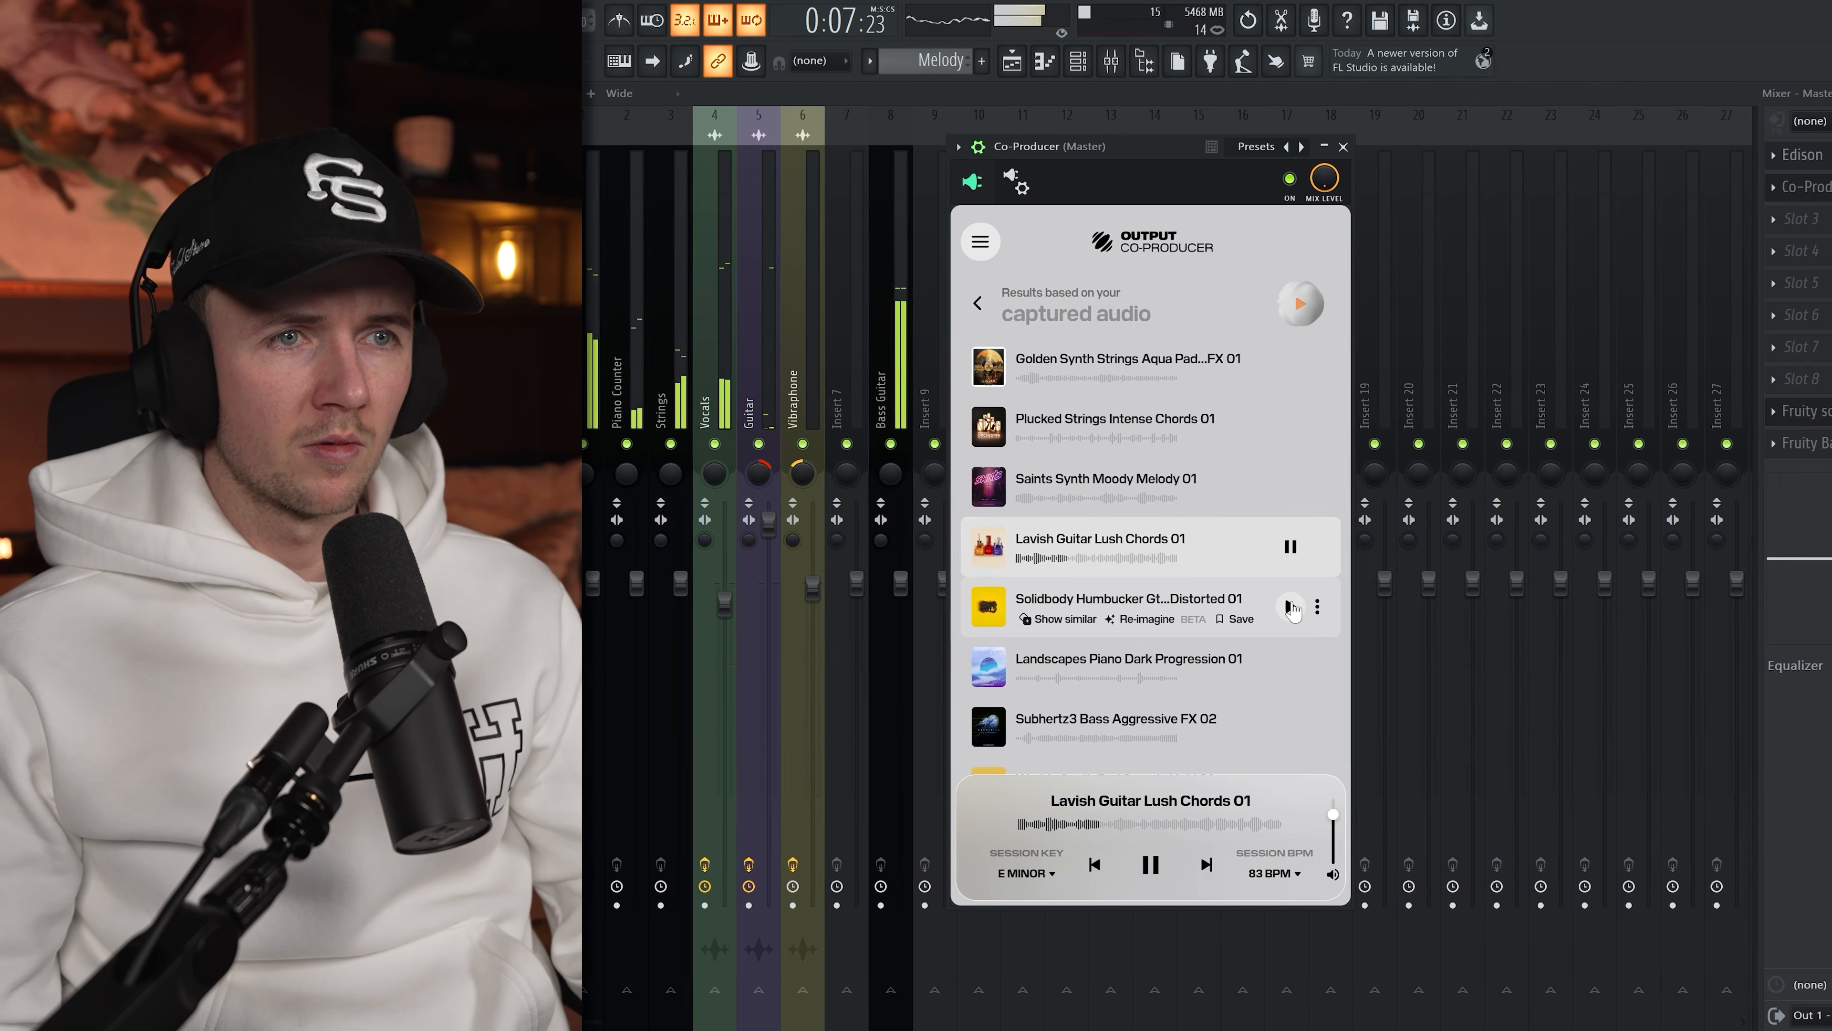
pyautogui.click(1290, 606)
pyautogui.click(1288, 666)
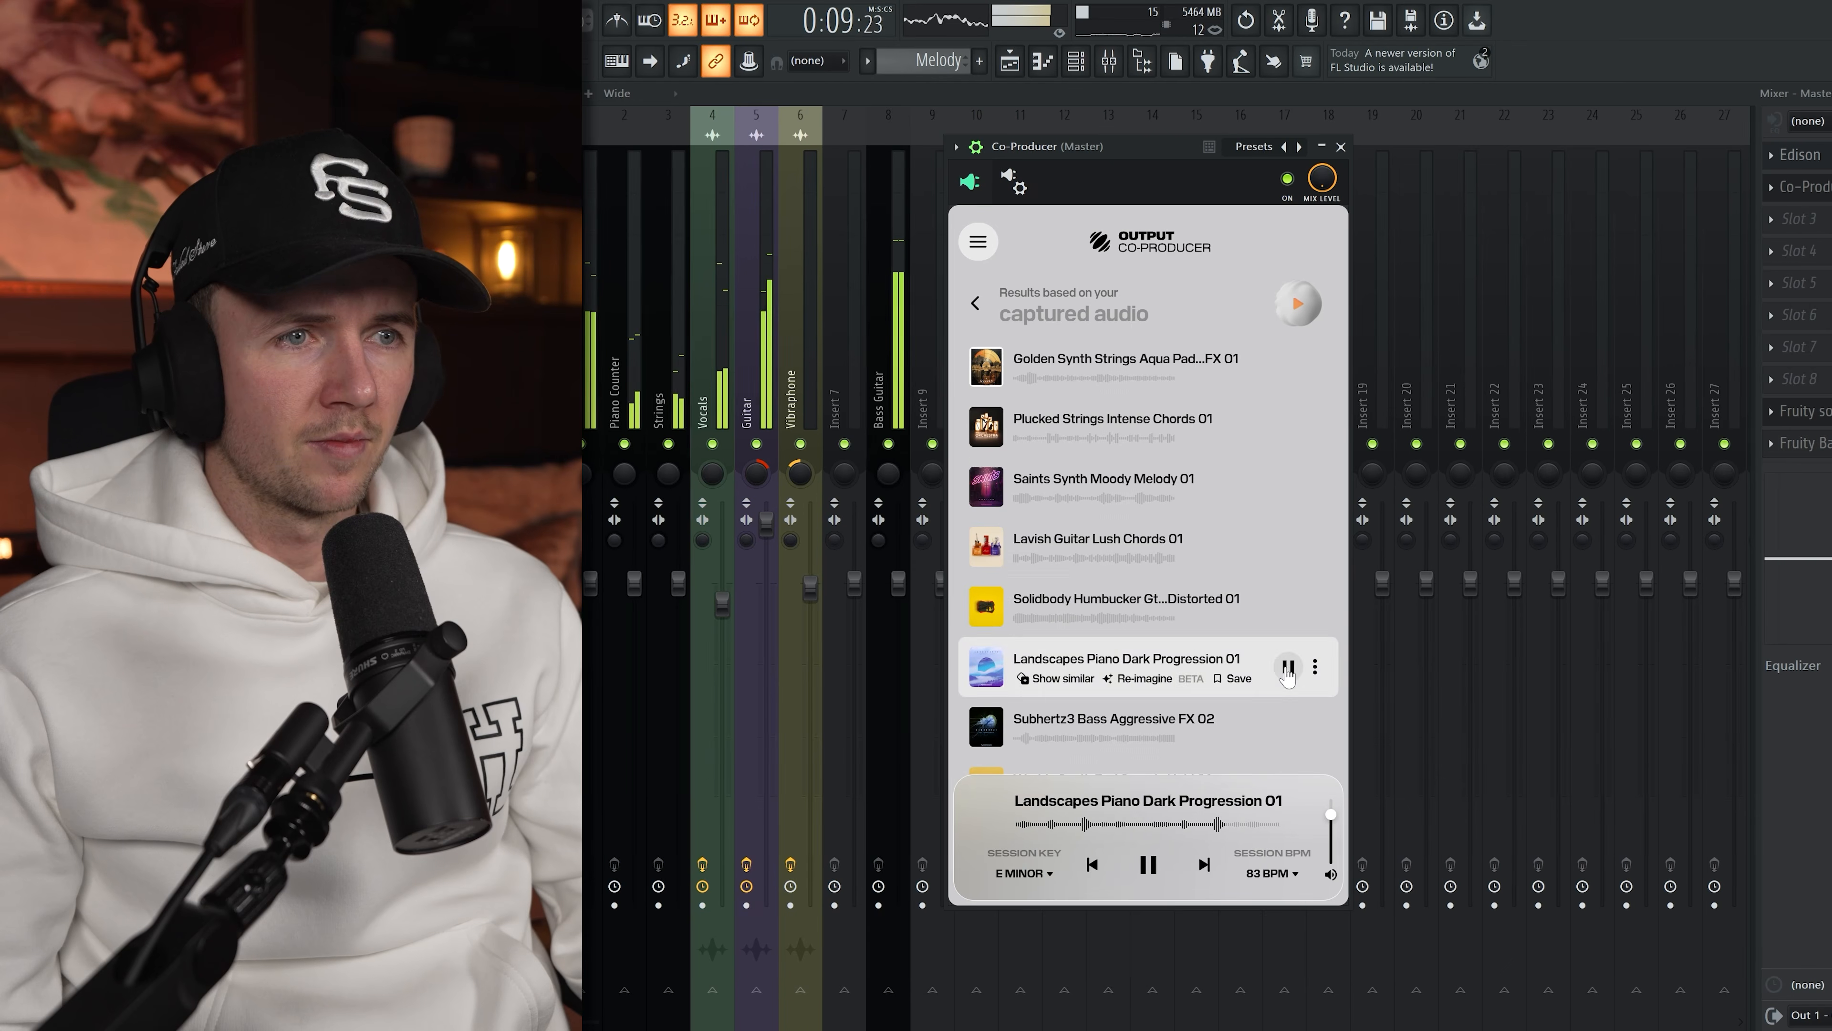
pyautogui.scroll(-2, 1287, 650)
pyautogui.click(1291, 625)
pyautogui.click(1287, 682)
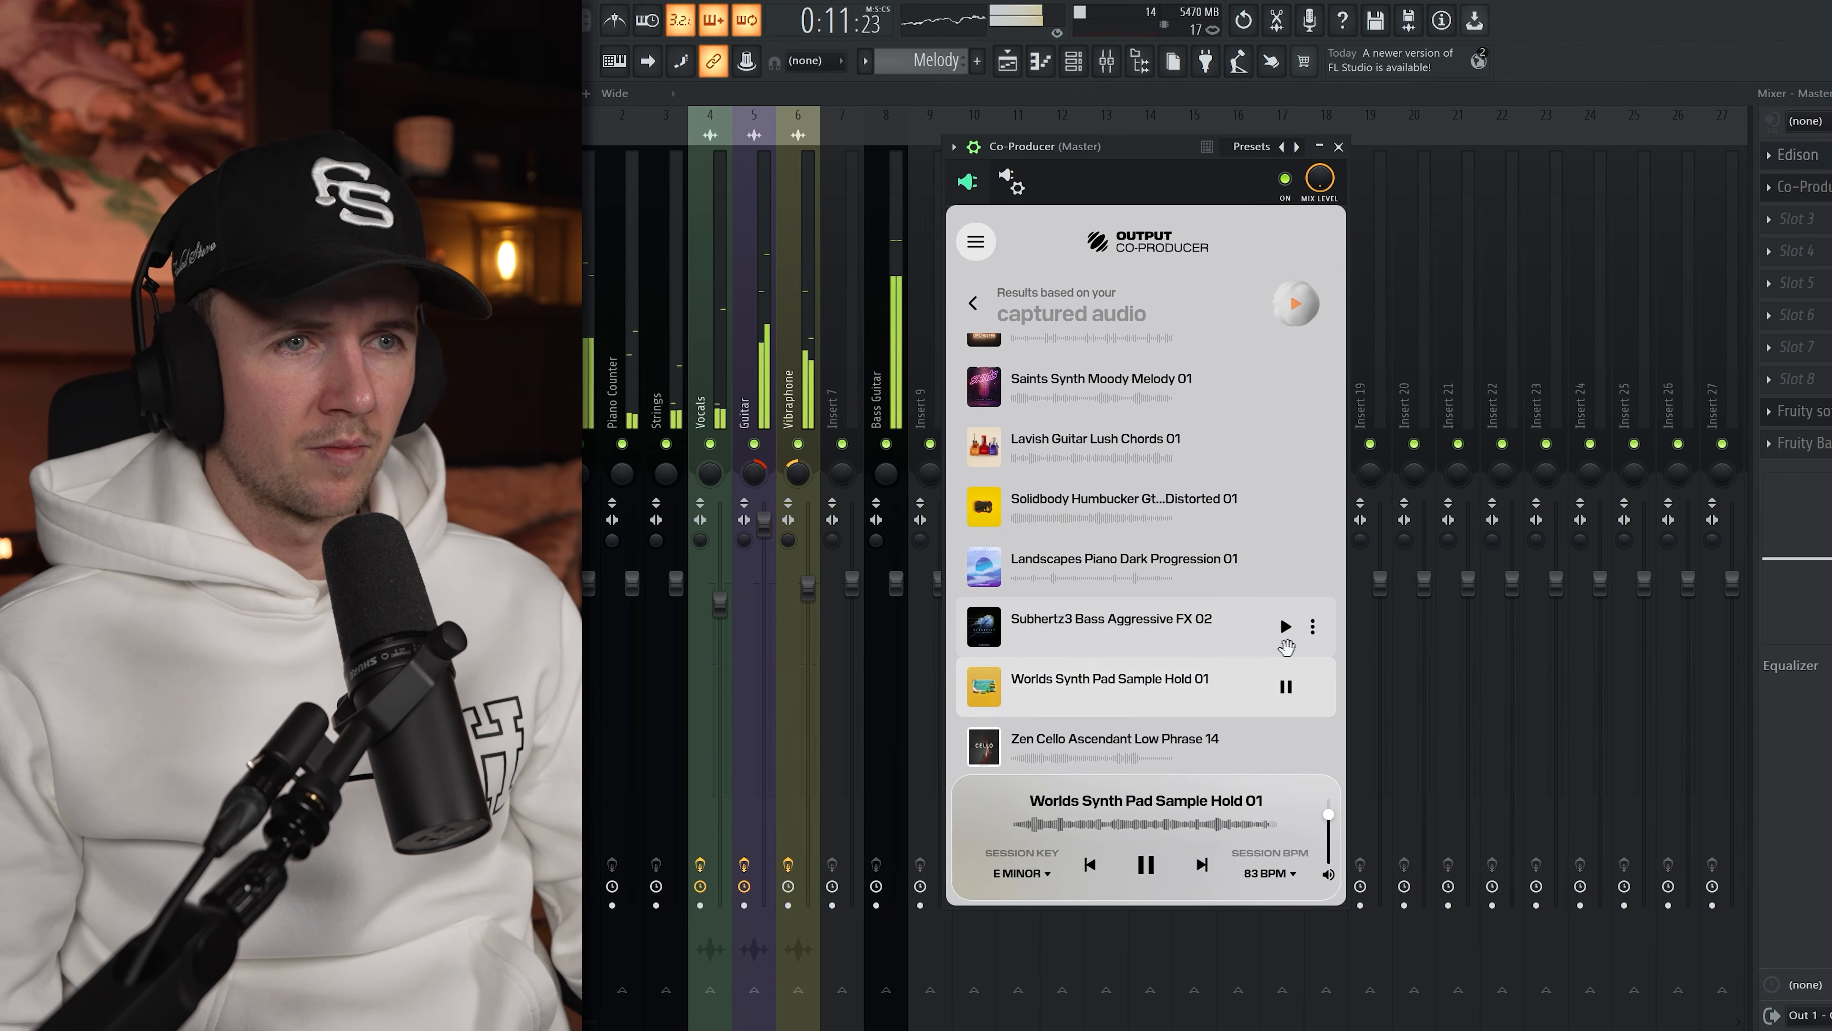
pyautogui.scroll(-2, 1284, 642)
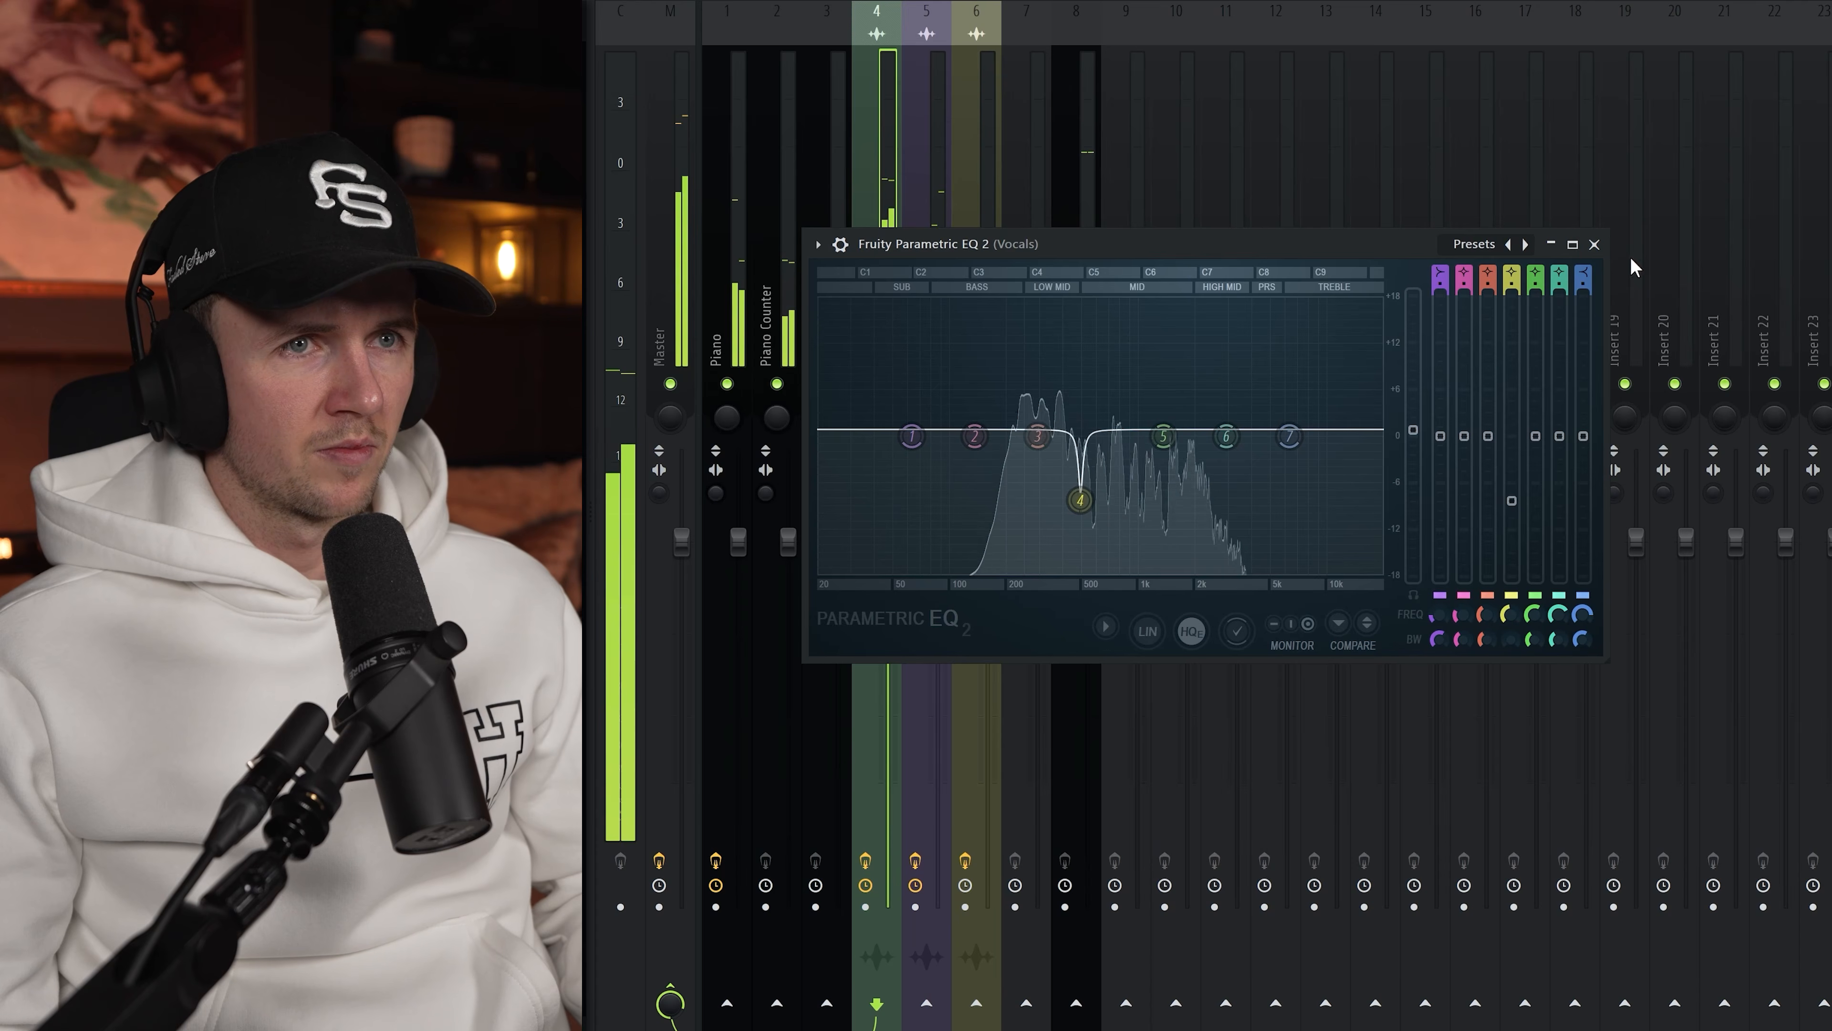
# Close the Vocals equalizer and activate the Slice tool for the Wanderlust Strings pizzicato clip on Track 9
pyautogui.click(1594, 244)
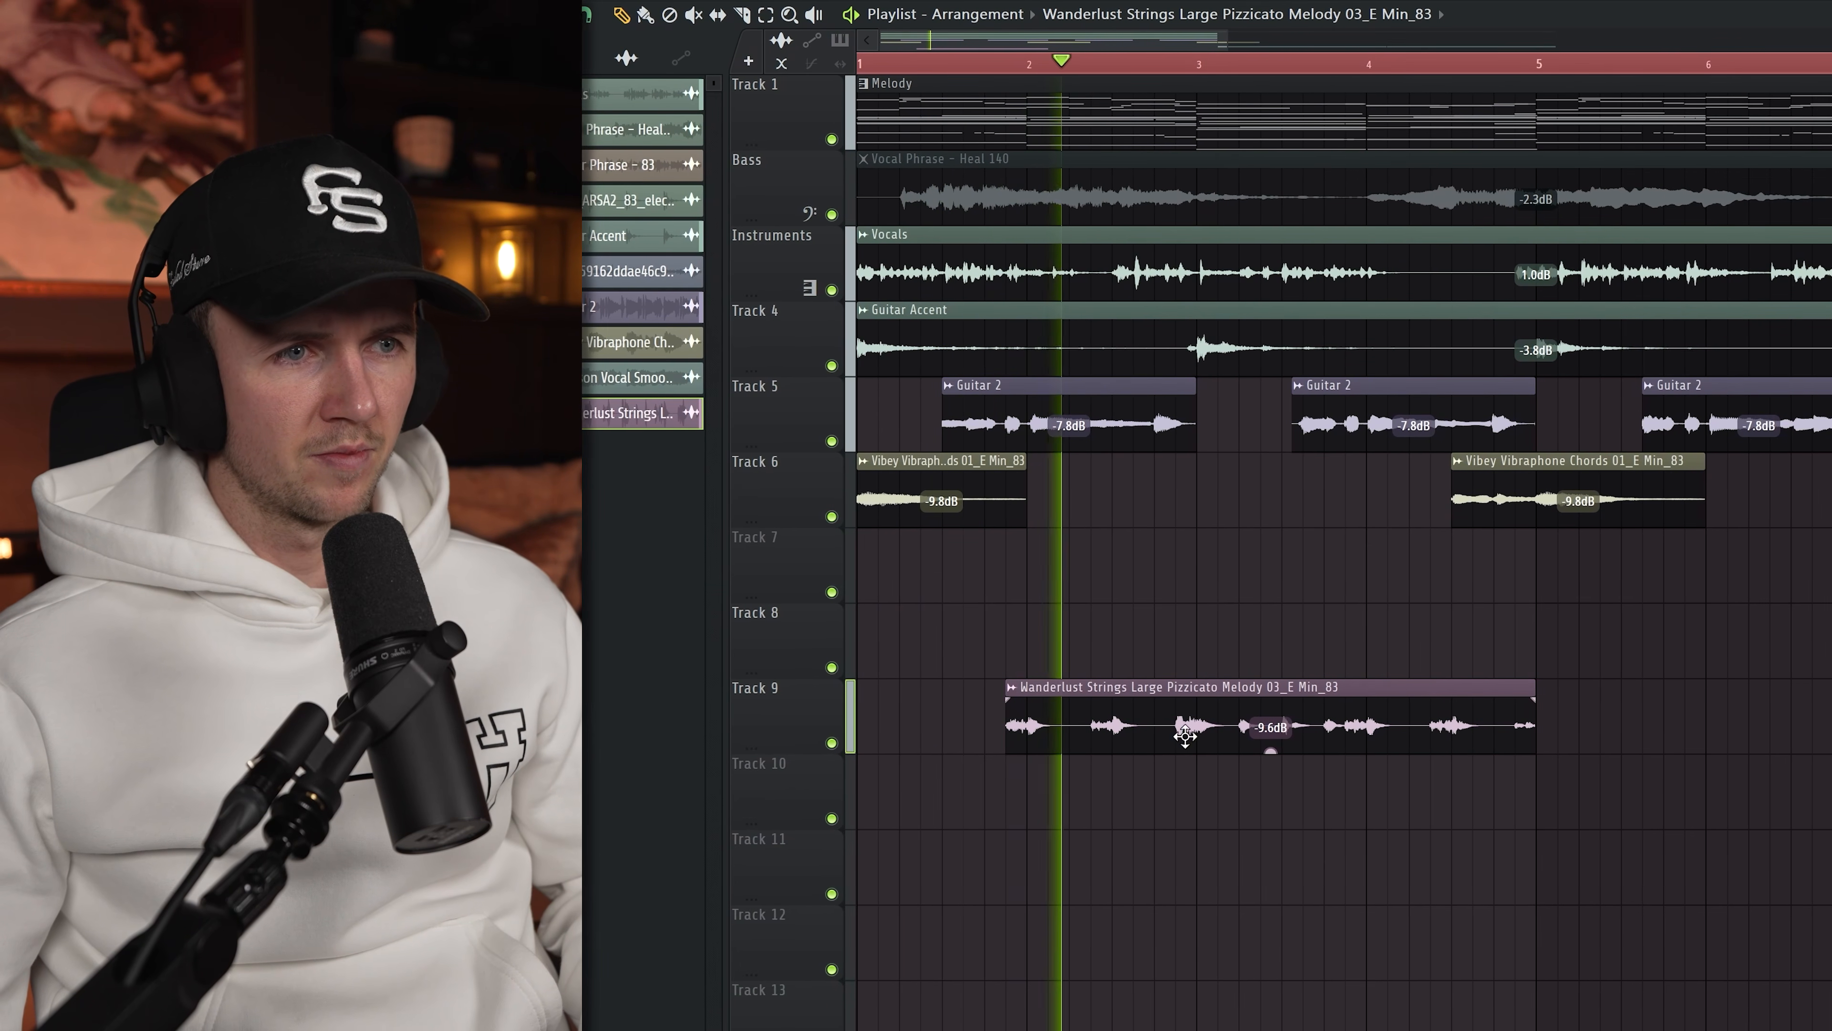
pyautogui.press('c')
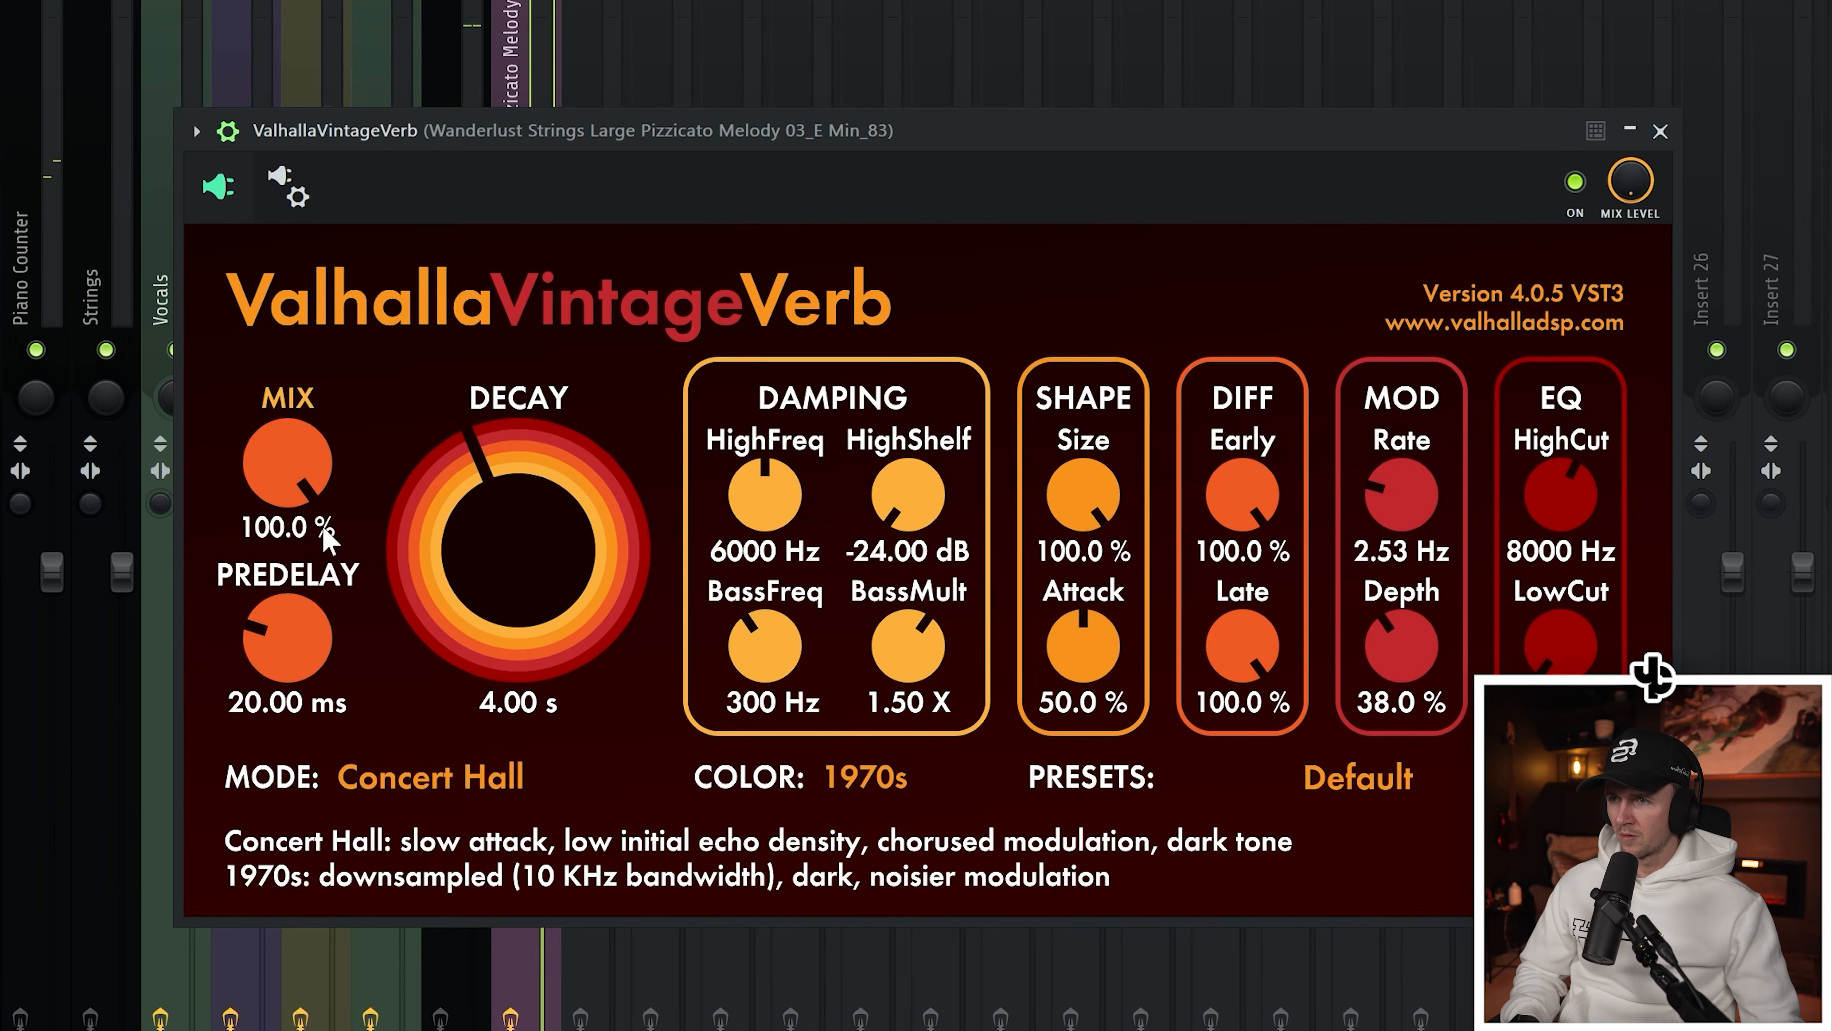
# Lower the ValhallaVintageVerb mix and slightly reduce its decay on the Wanderlust Strings pizzicato track
pyautogui.moveTo(292, 505); pyautogui.dragTo(338, 737)
pyautogui.moveTo(501, 568); pyautogui.dragTo(497, 582)
pyautogui.moveTo(311, 464); pyautogui.dragTo(279, 485)
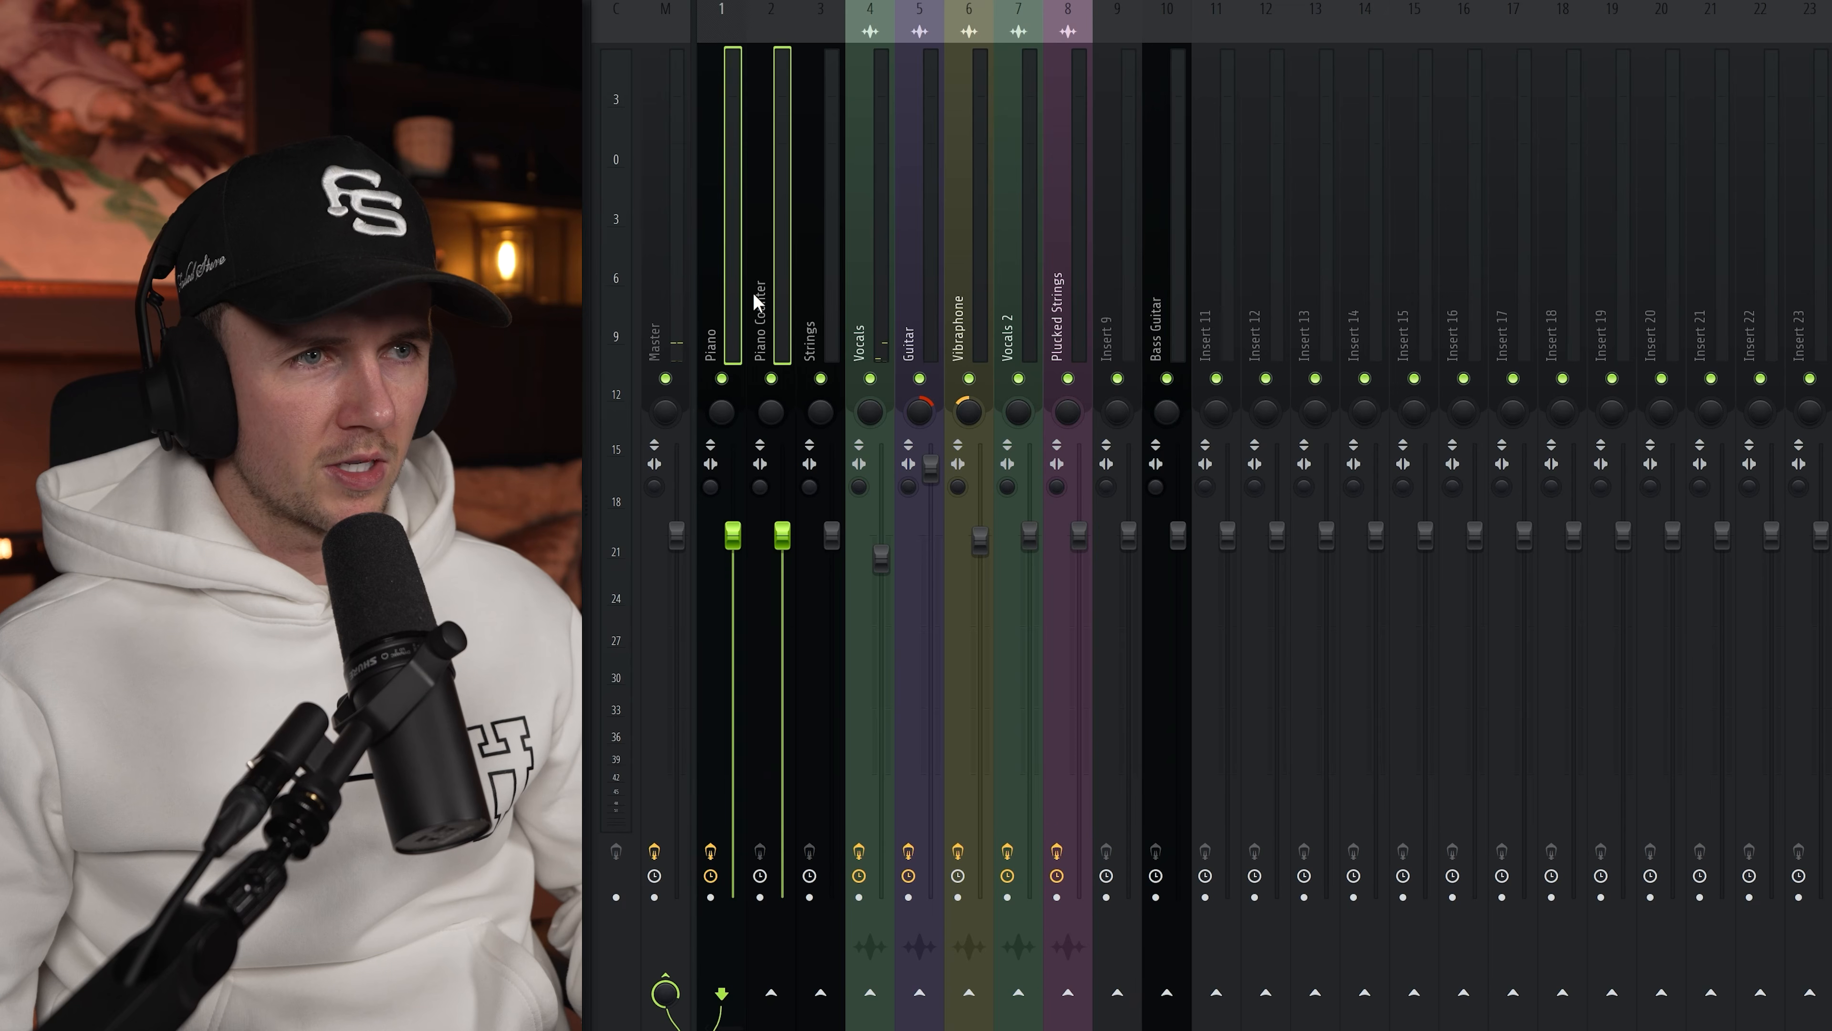
# Route the mixer tracks from Piano through Plucked Strings only to Insert 9 and open that insert's track options
pyautogui.keyDown('shift'); pyautogui.click(1055, 295); pyautogui.keyUp('shift')
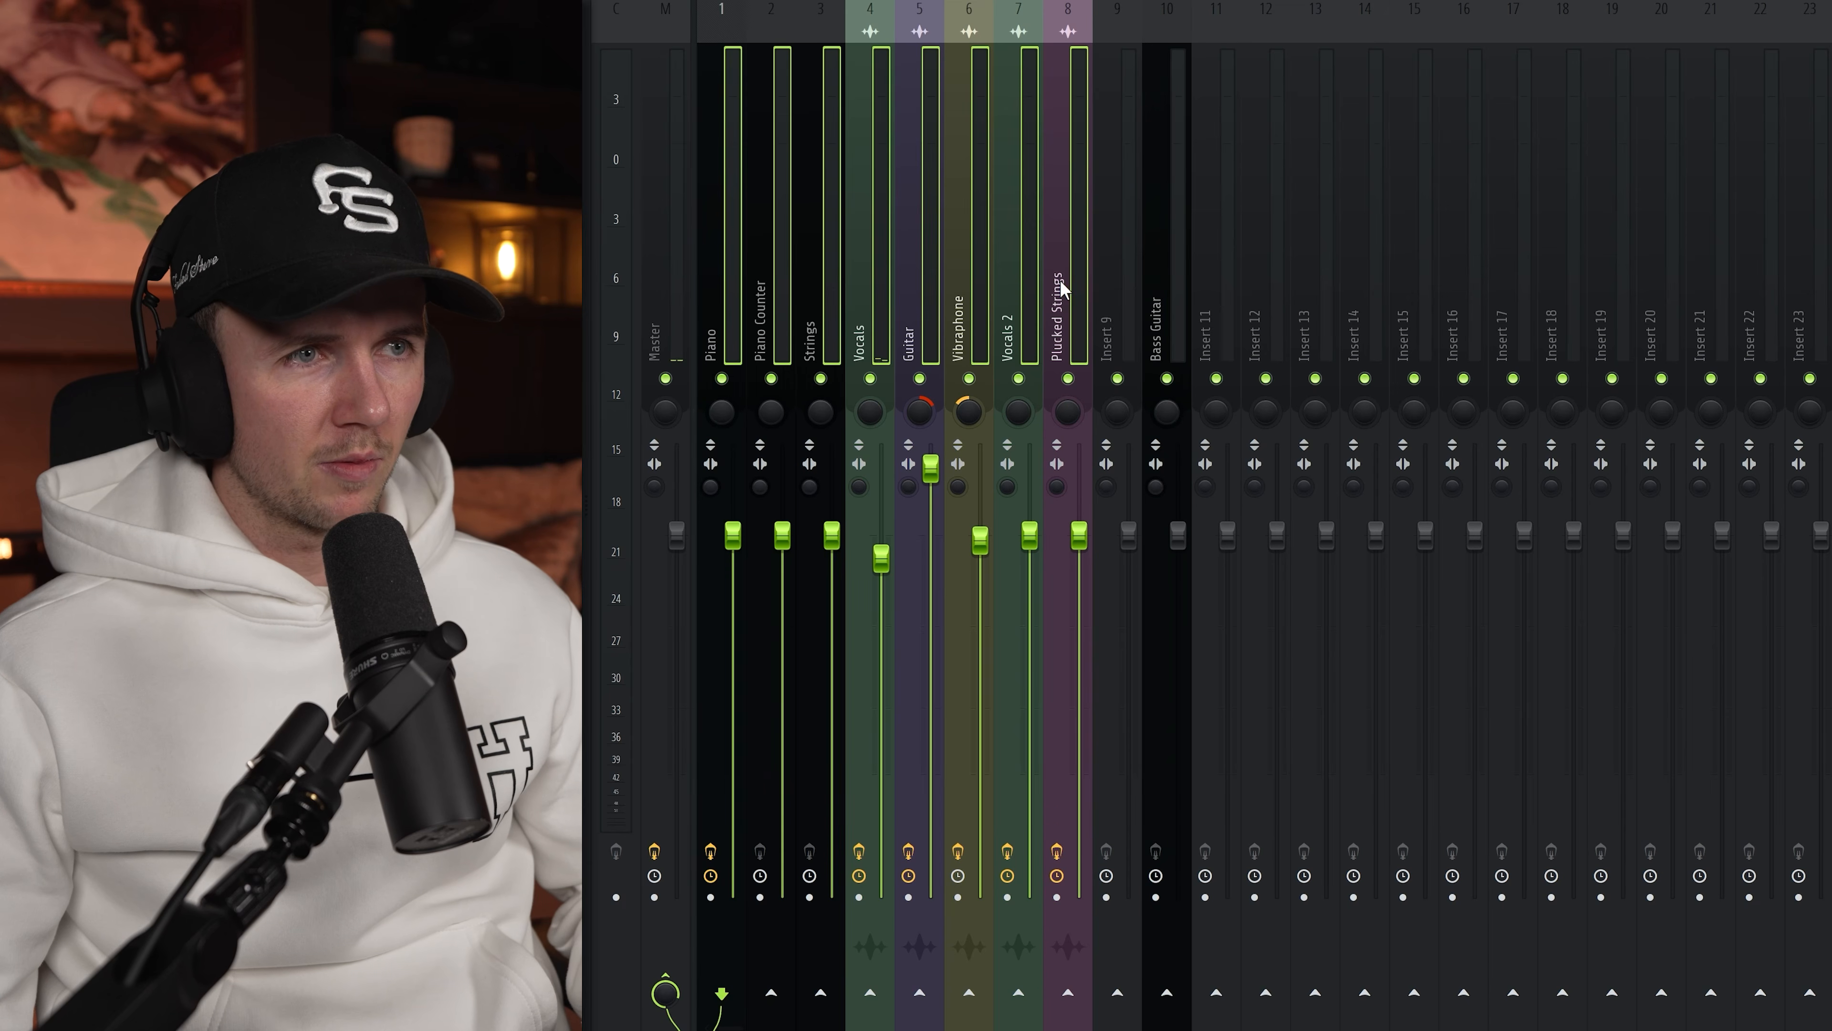
pyautogui.rightClick(1116, 994)
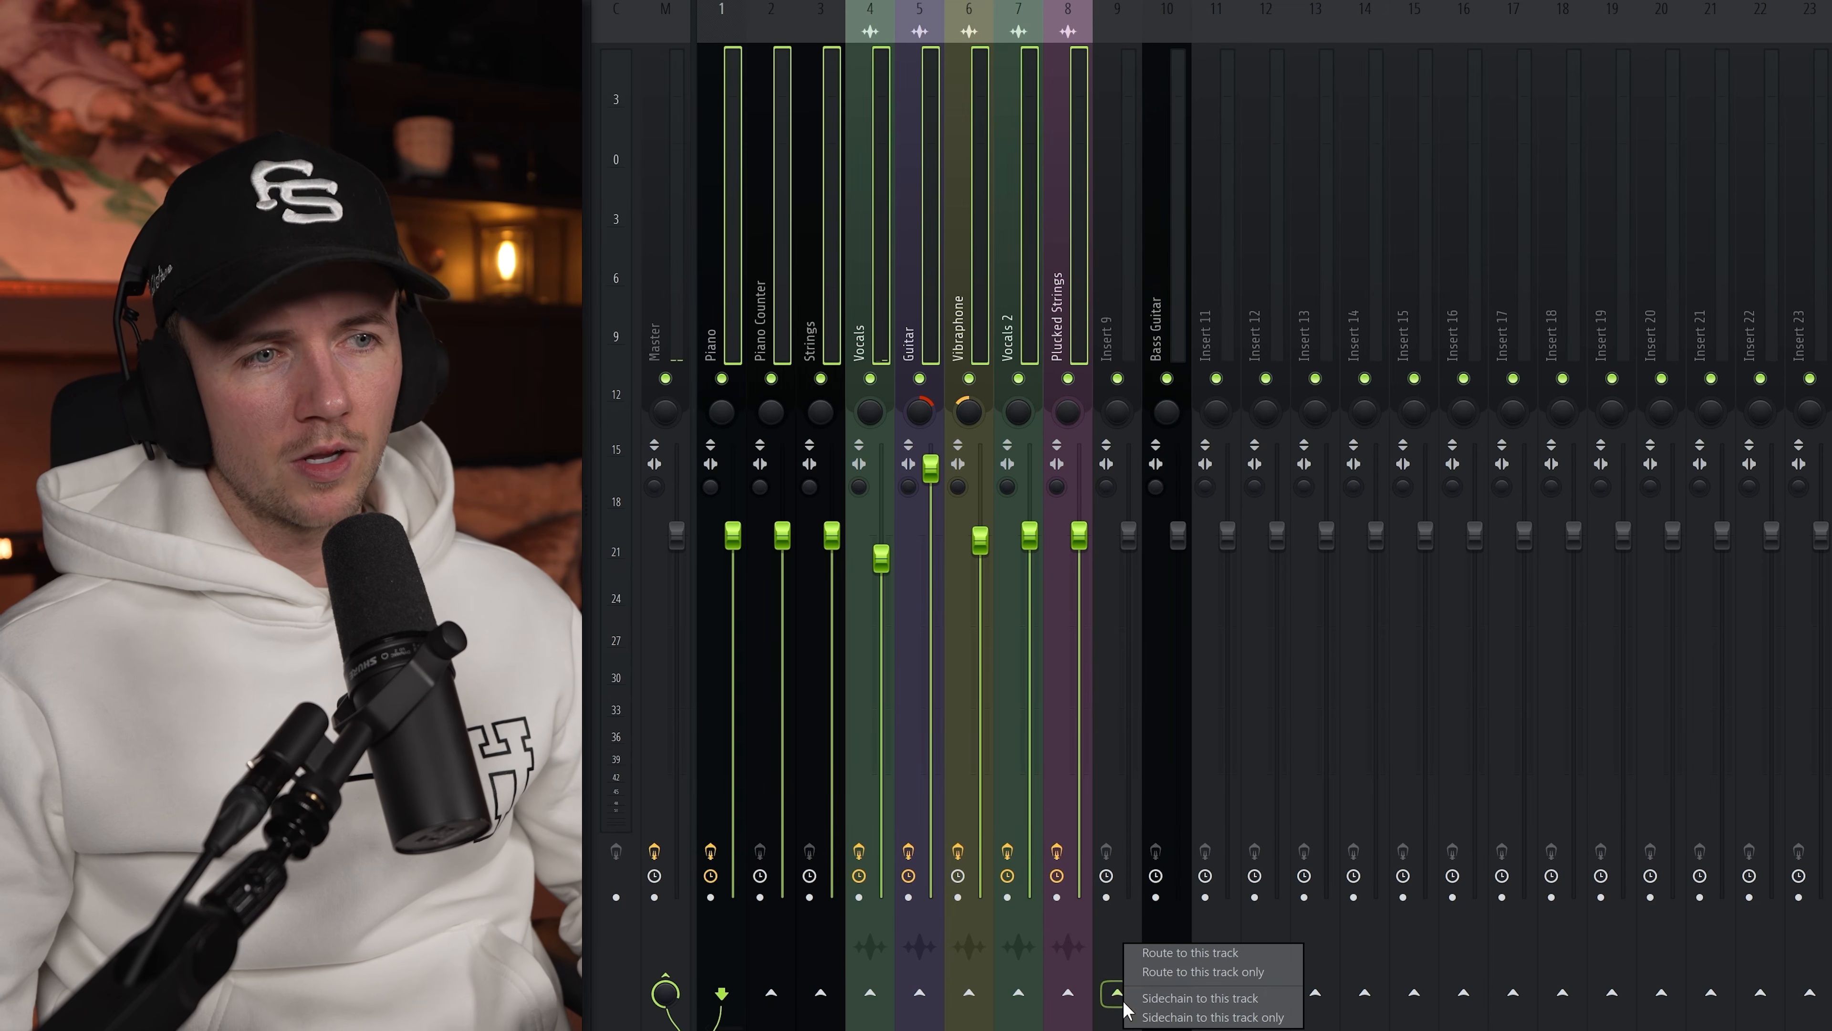
pyautogui.click(1202, 974)
pyautogui.rightClick(1133, 274)
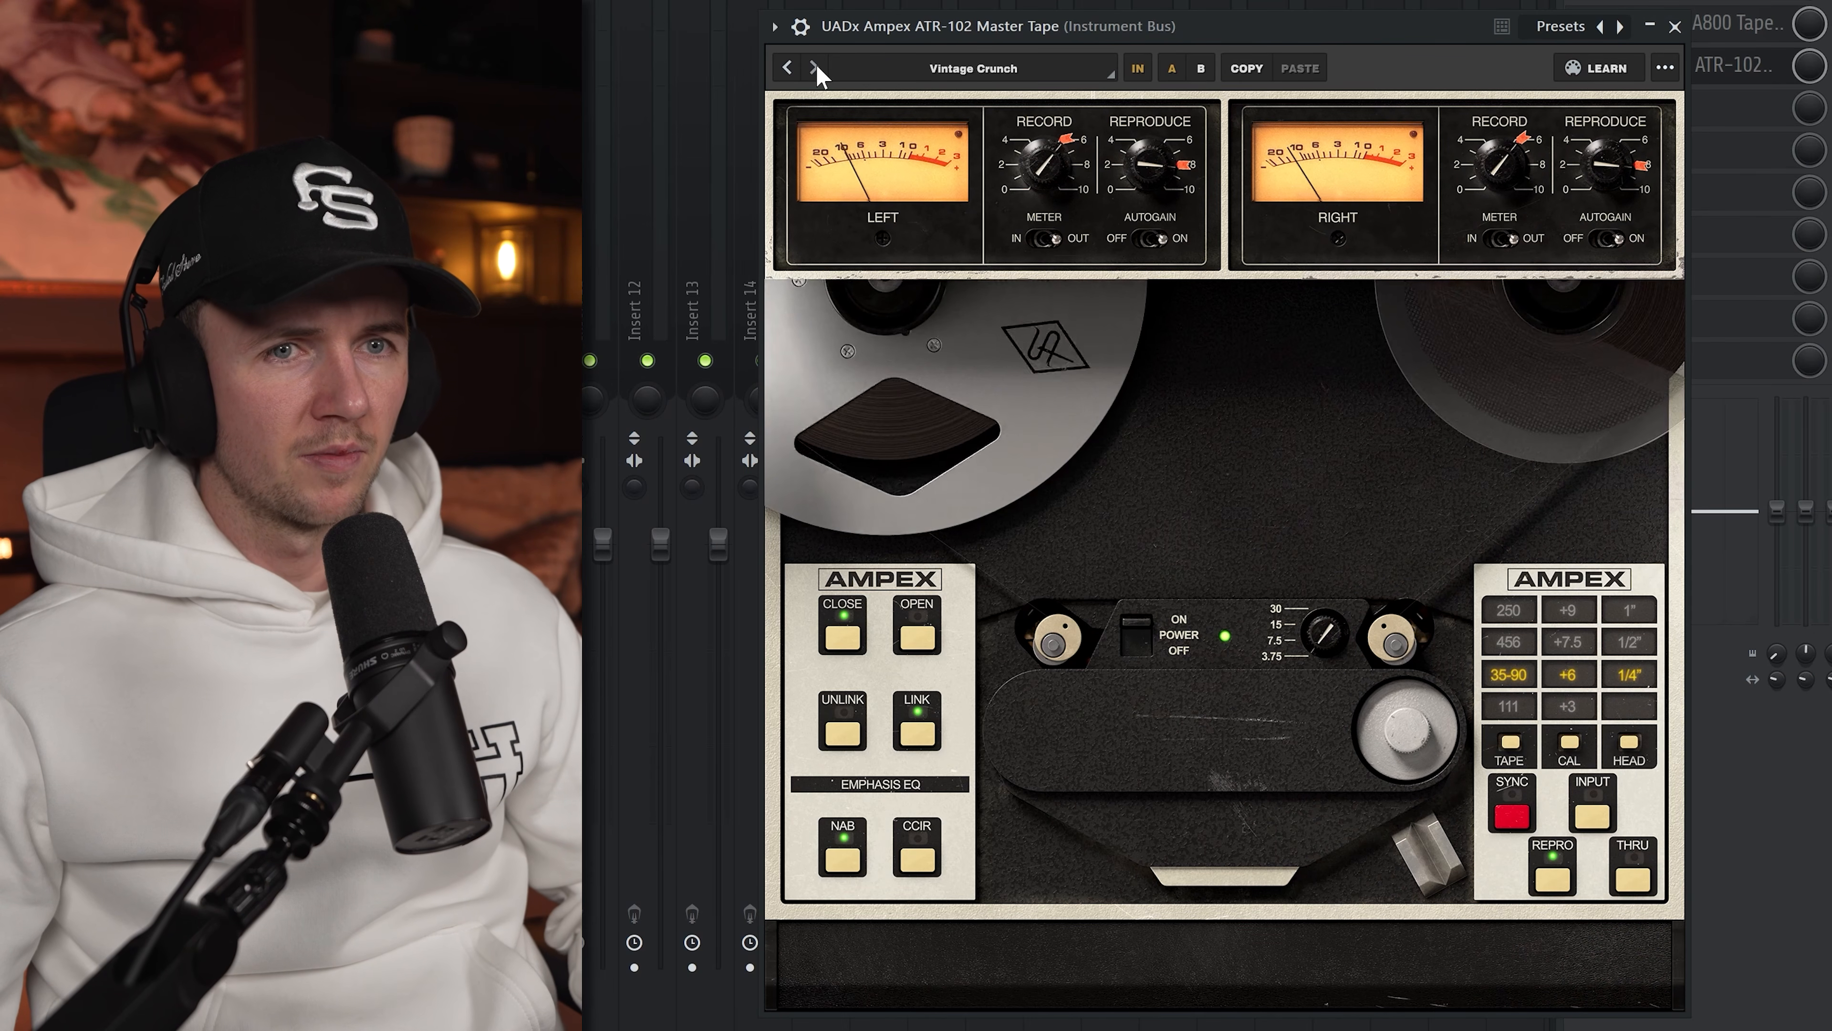
# Advance the UADx Ampex ATR-102 Master Tape on the Instrument Bus from Vintage Crunch to the next preset
pyautogui.click(815, 68)
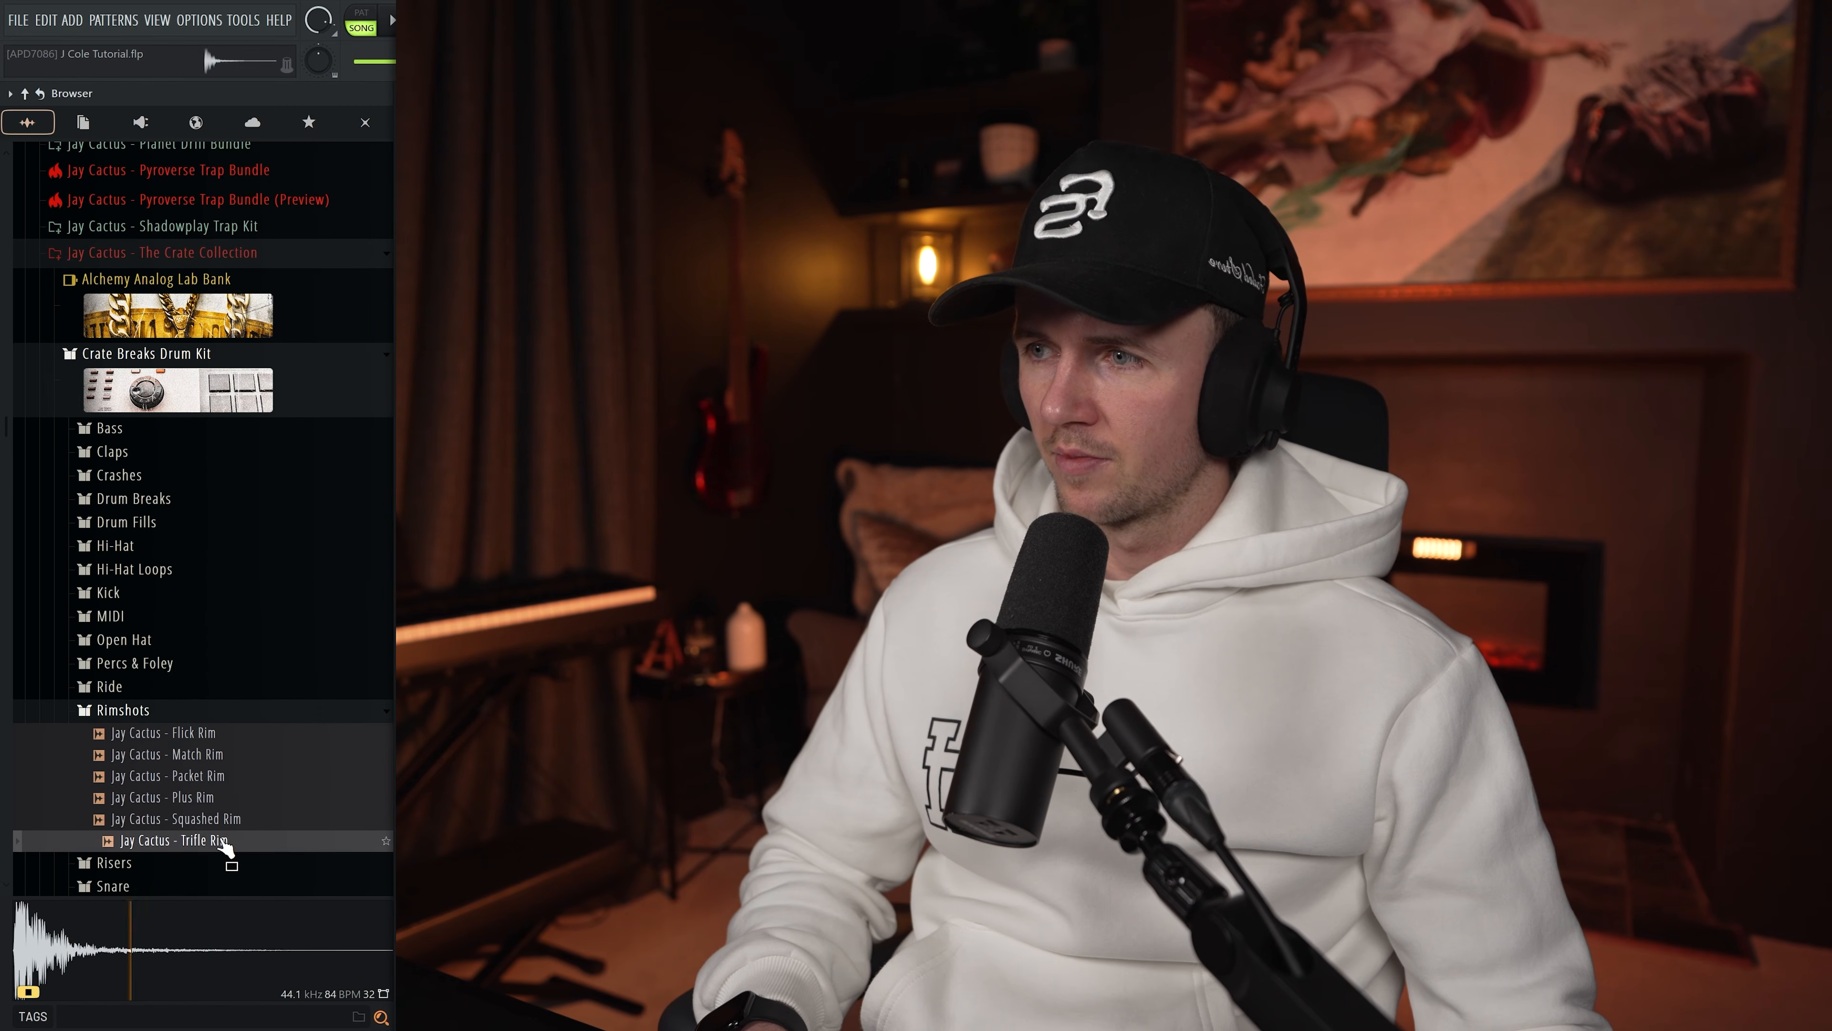
# Choose the Squashed Rim from the Crate Breaks rimshots and sequence its hits every eight steps, starting on step five
pyautogui.press('Up')
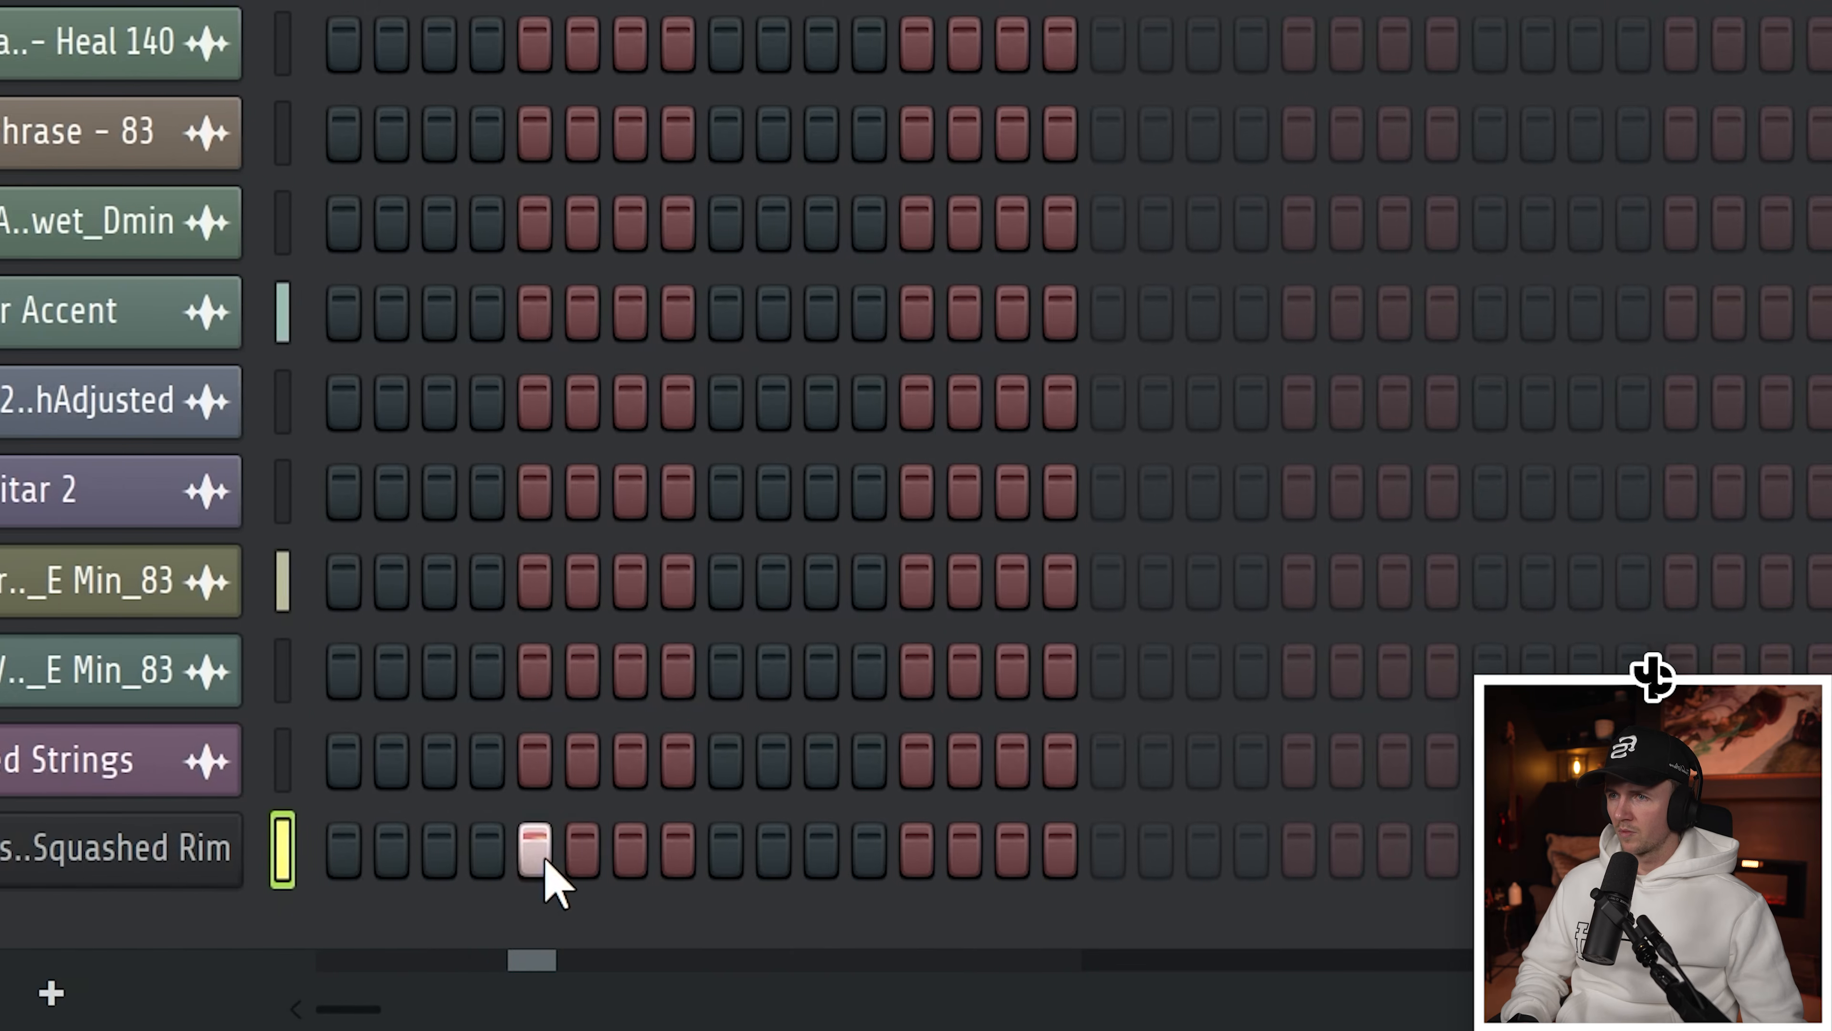
pyautogui.click(1015, 863)
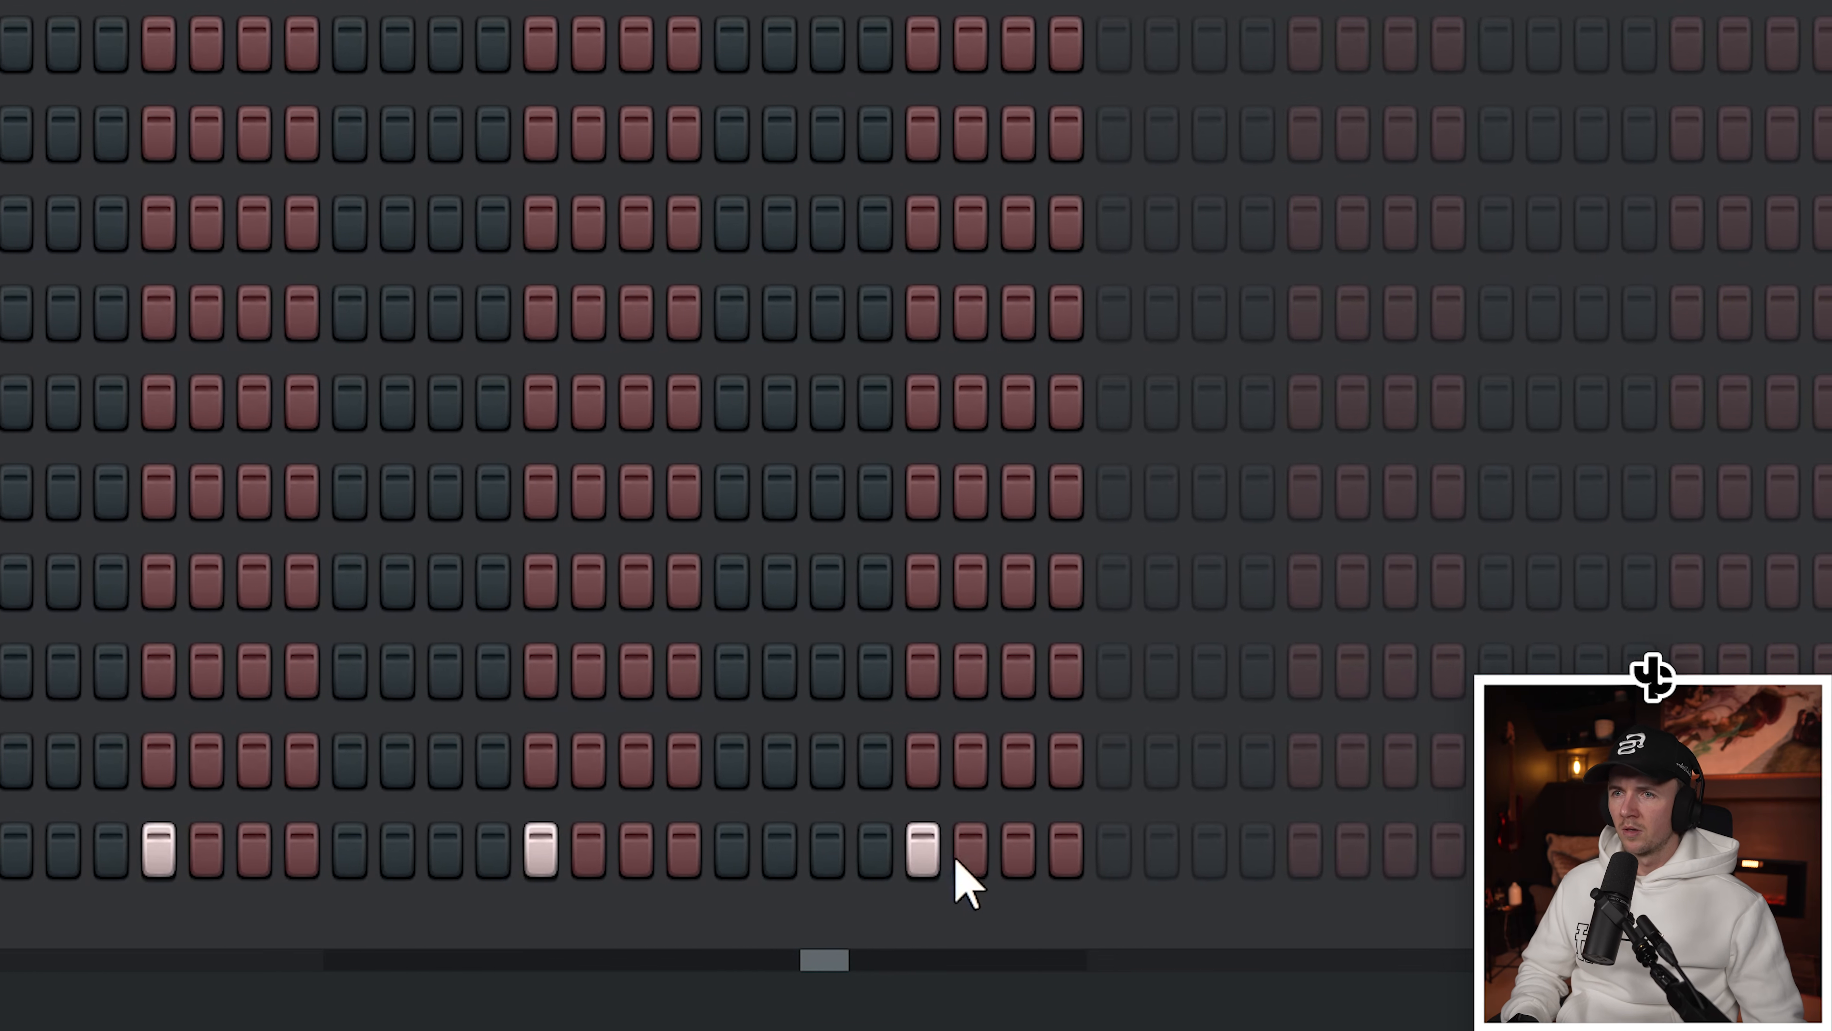
pyautogui.click(1116, 859)
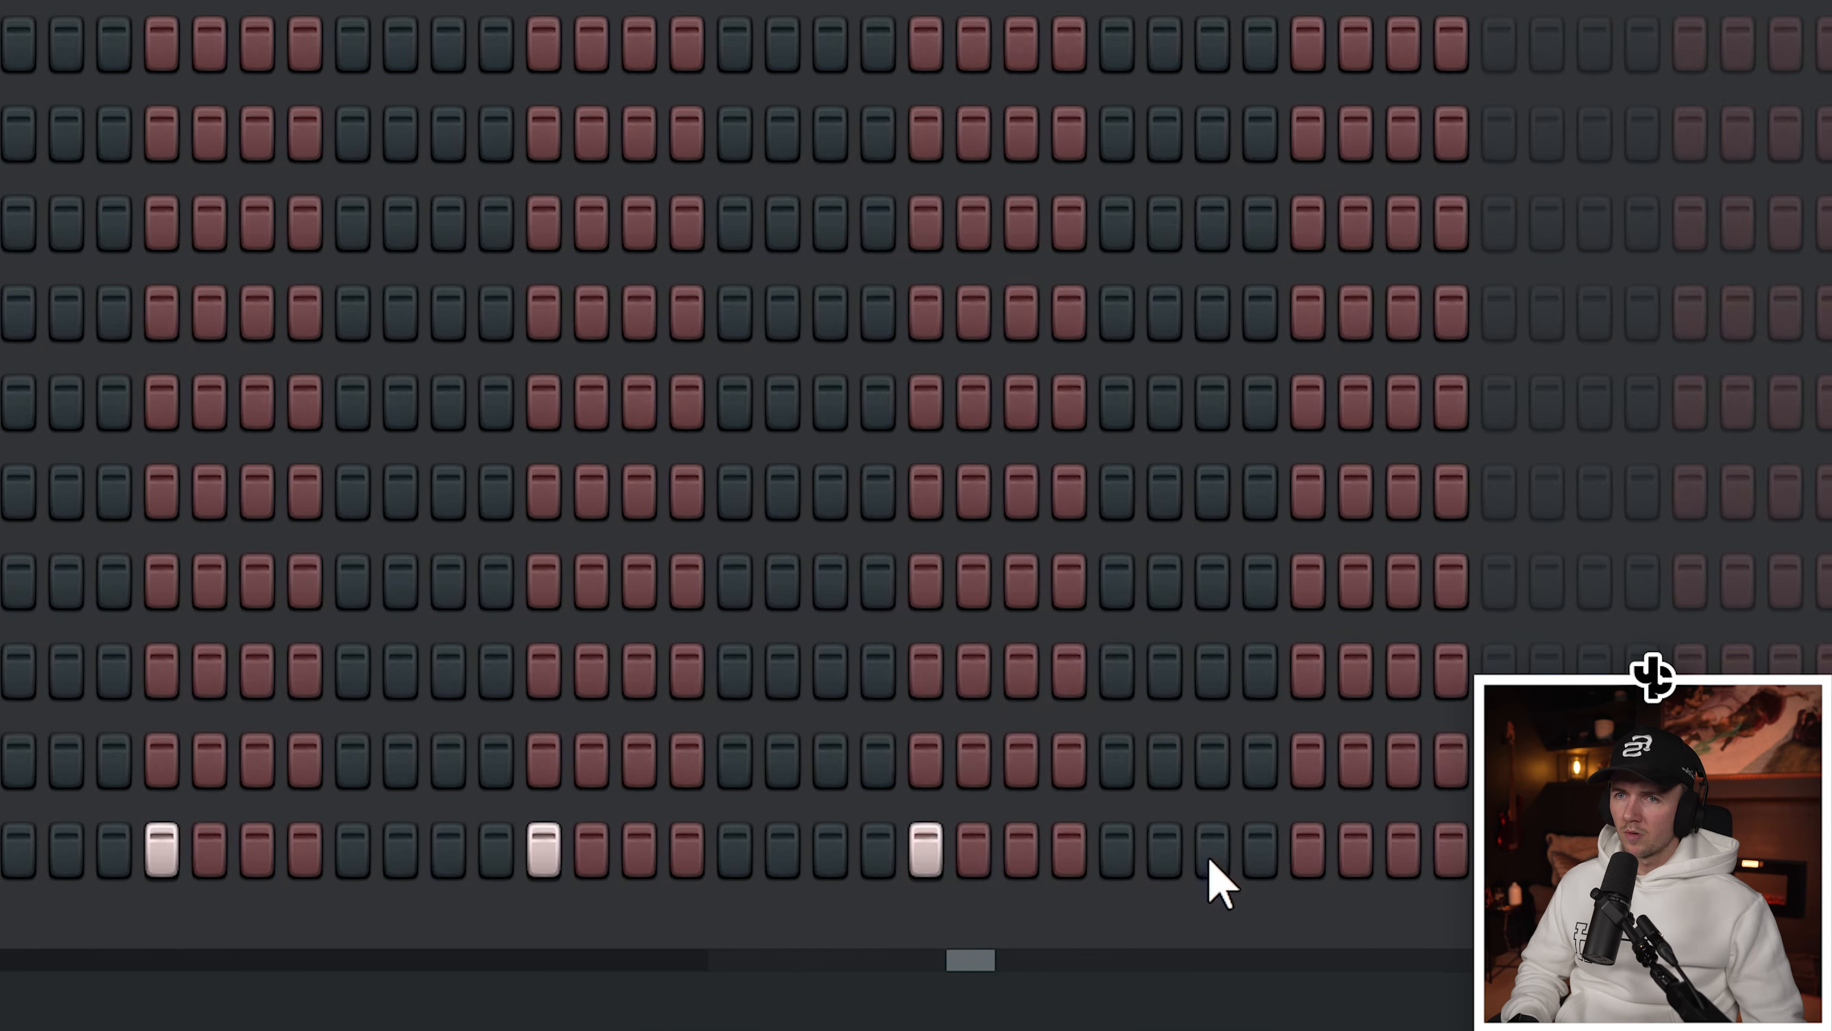
pyautogui.click(1217, 866)
pyautogui.click(1407, 852)
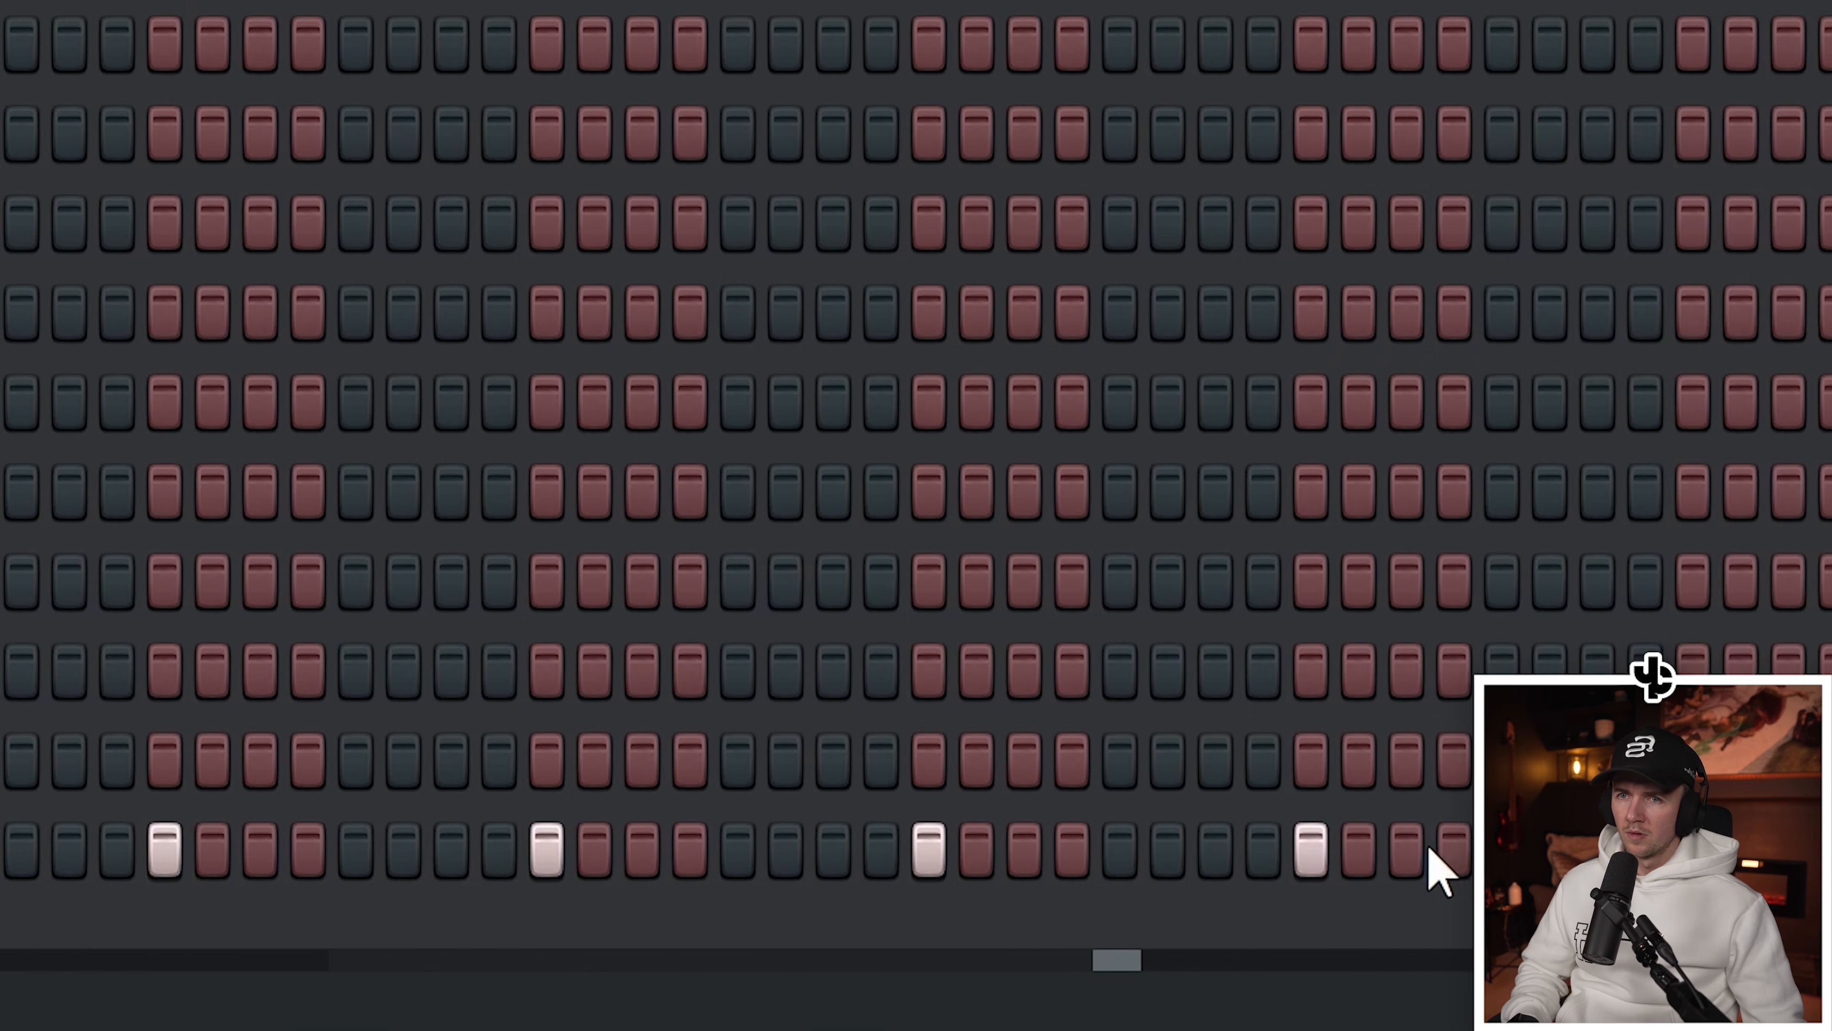
pyautogui.click(1361, 849)
pyautogui.click(1504, 853)
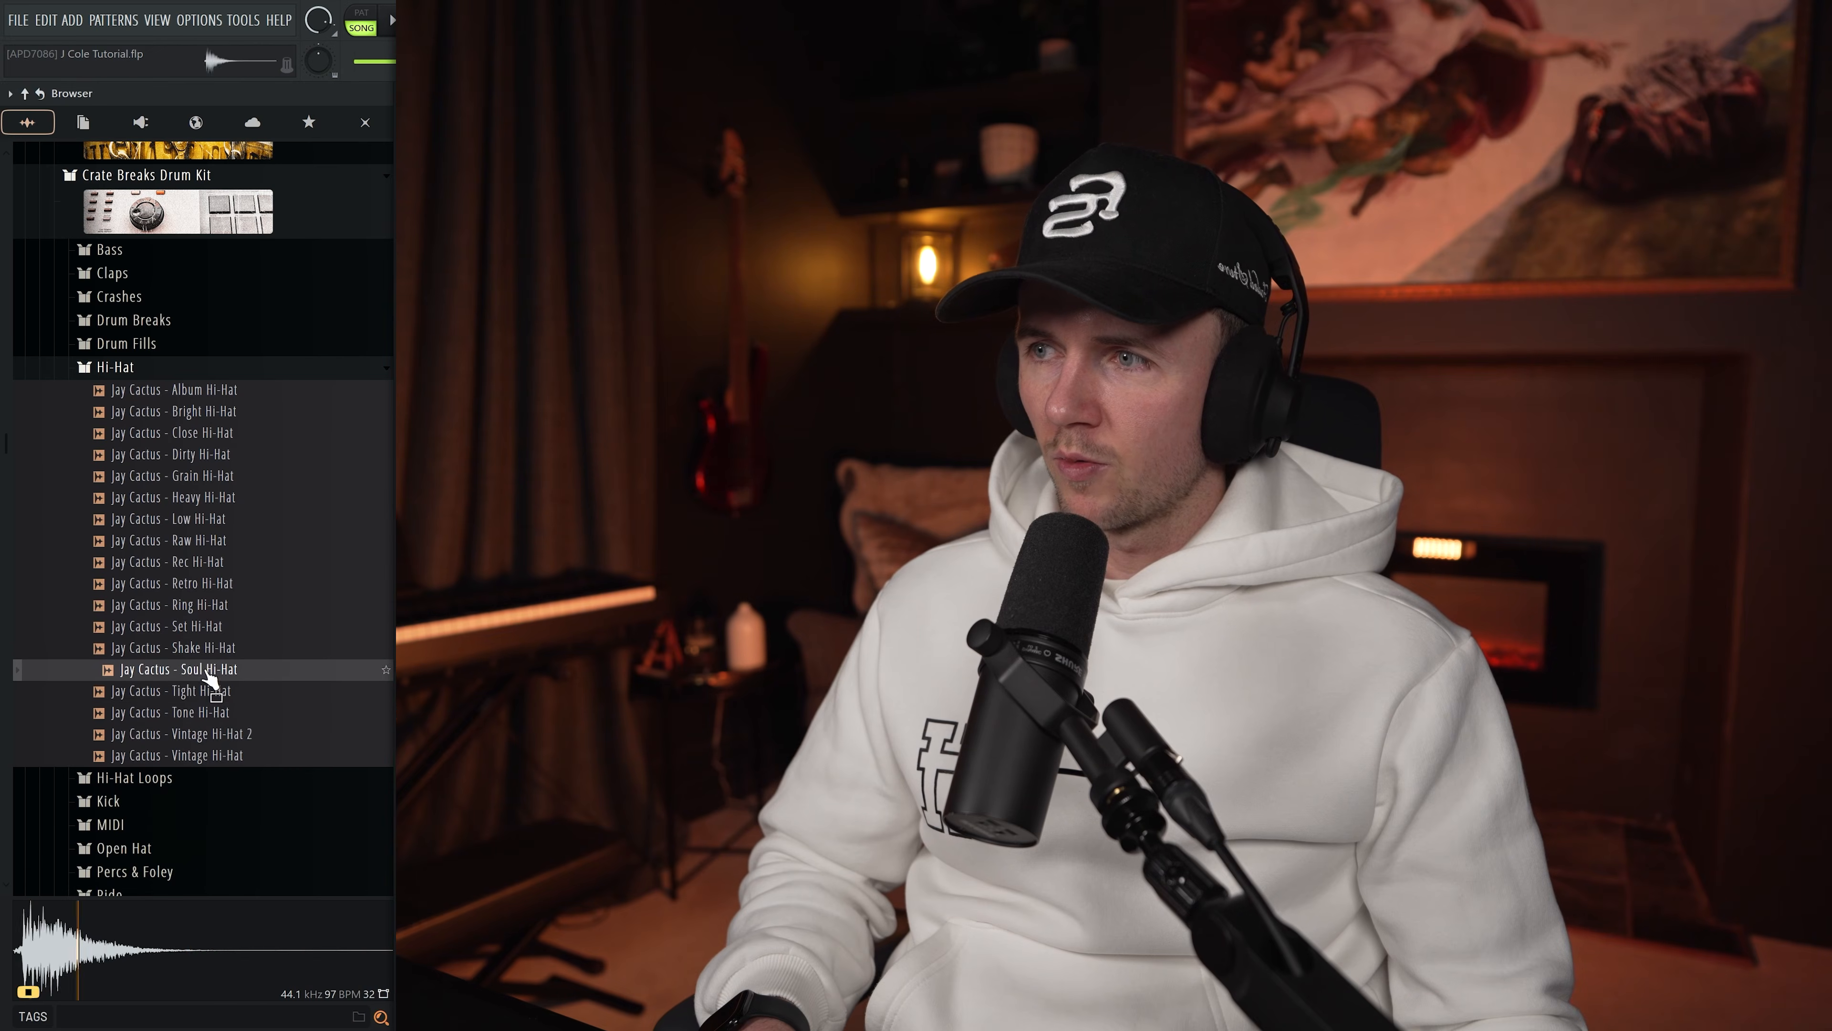
# Select the Vintage Hi-Hat 2 sample from the Crate Breaks Drum Kit's hi-hats
pyautogui.click(220, 734)
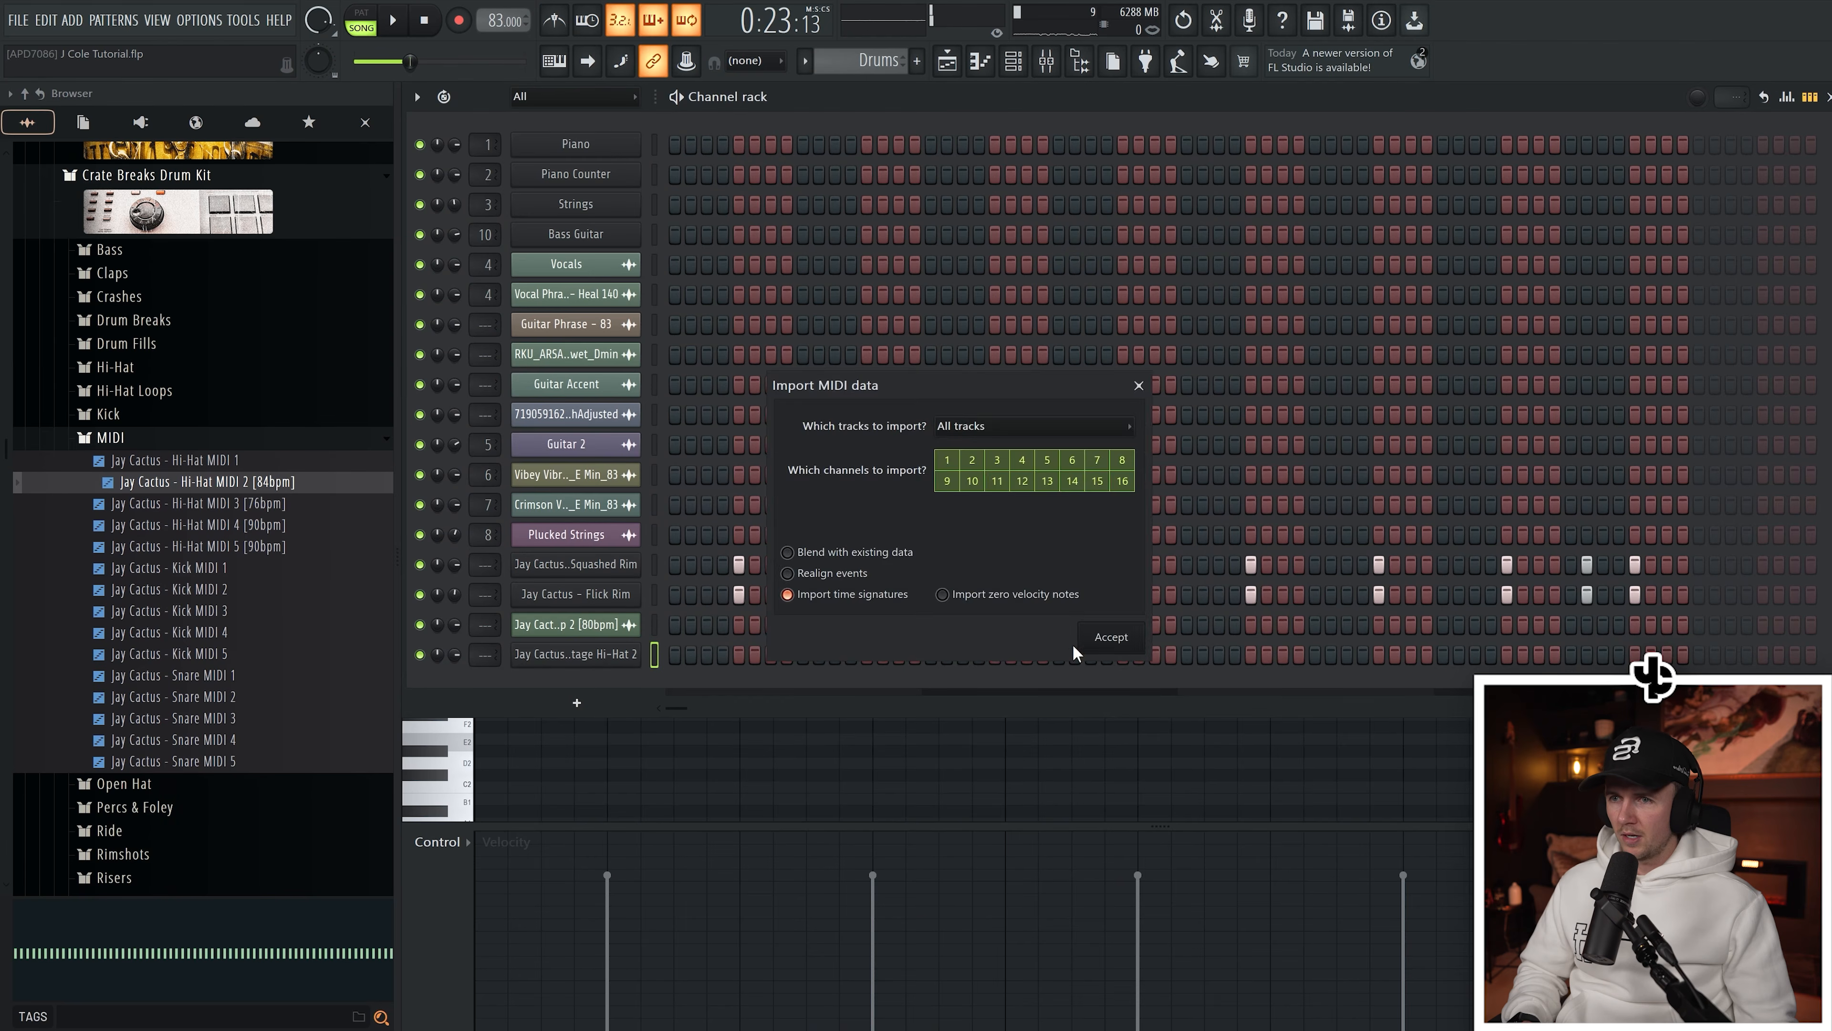
# Import all tracks of the Jay Cactus - Hi-Hat MIDI 2 [84bpm] file into the hi-hat channel
pyautogui.press('Return')
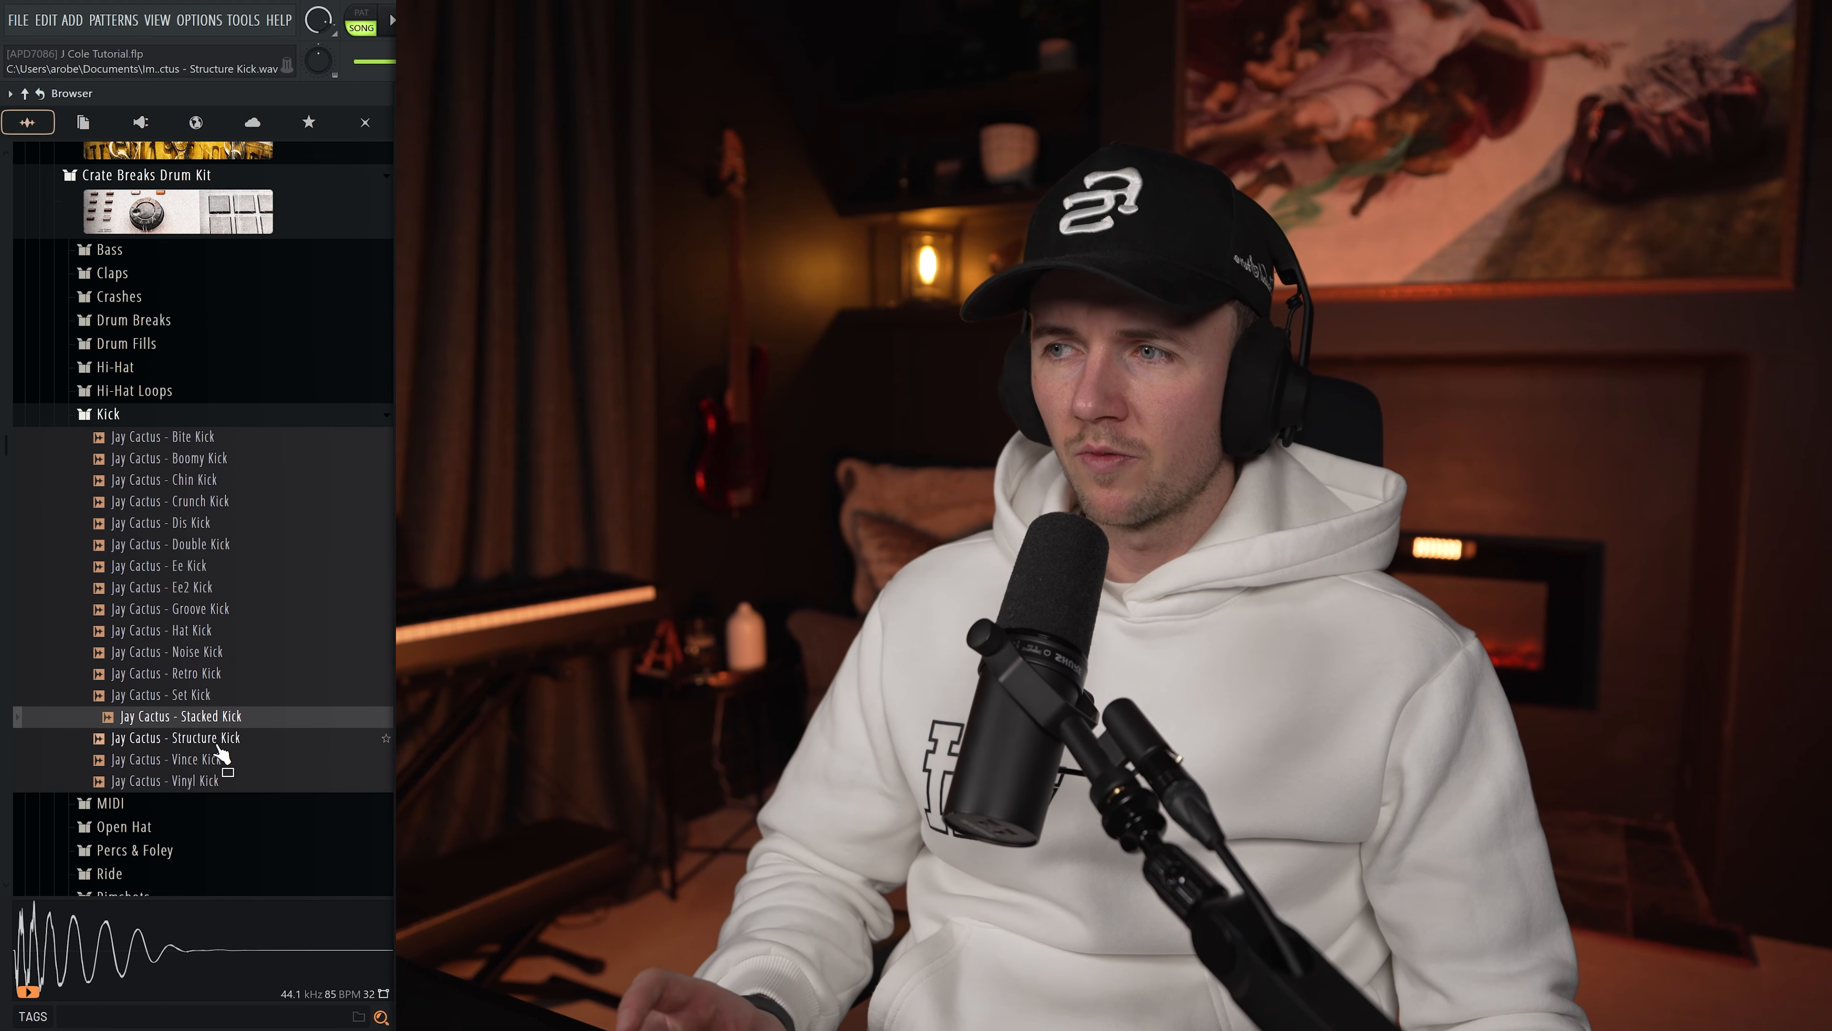
# Audition the Structure, Vince and Vinyl kicks from the Crate Breaks Drum Kit and choose the Ee Kick
pyautogui.click(217, 742)
pyautogui.click(218, 763)
pyautogui.click(218, 781)
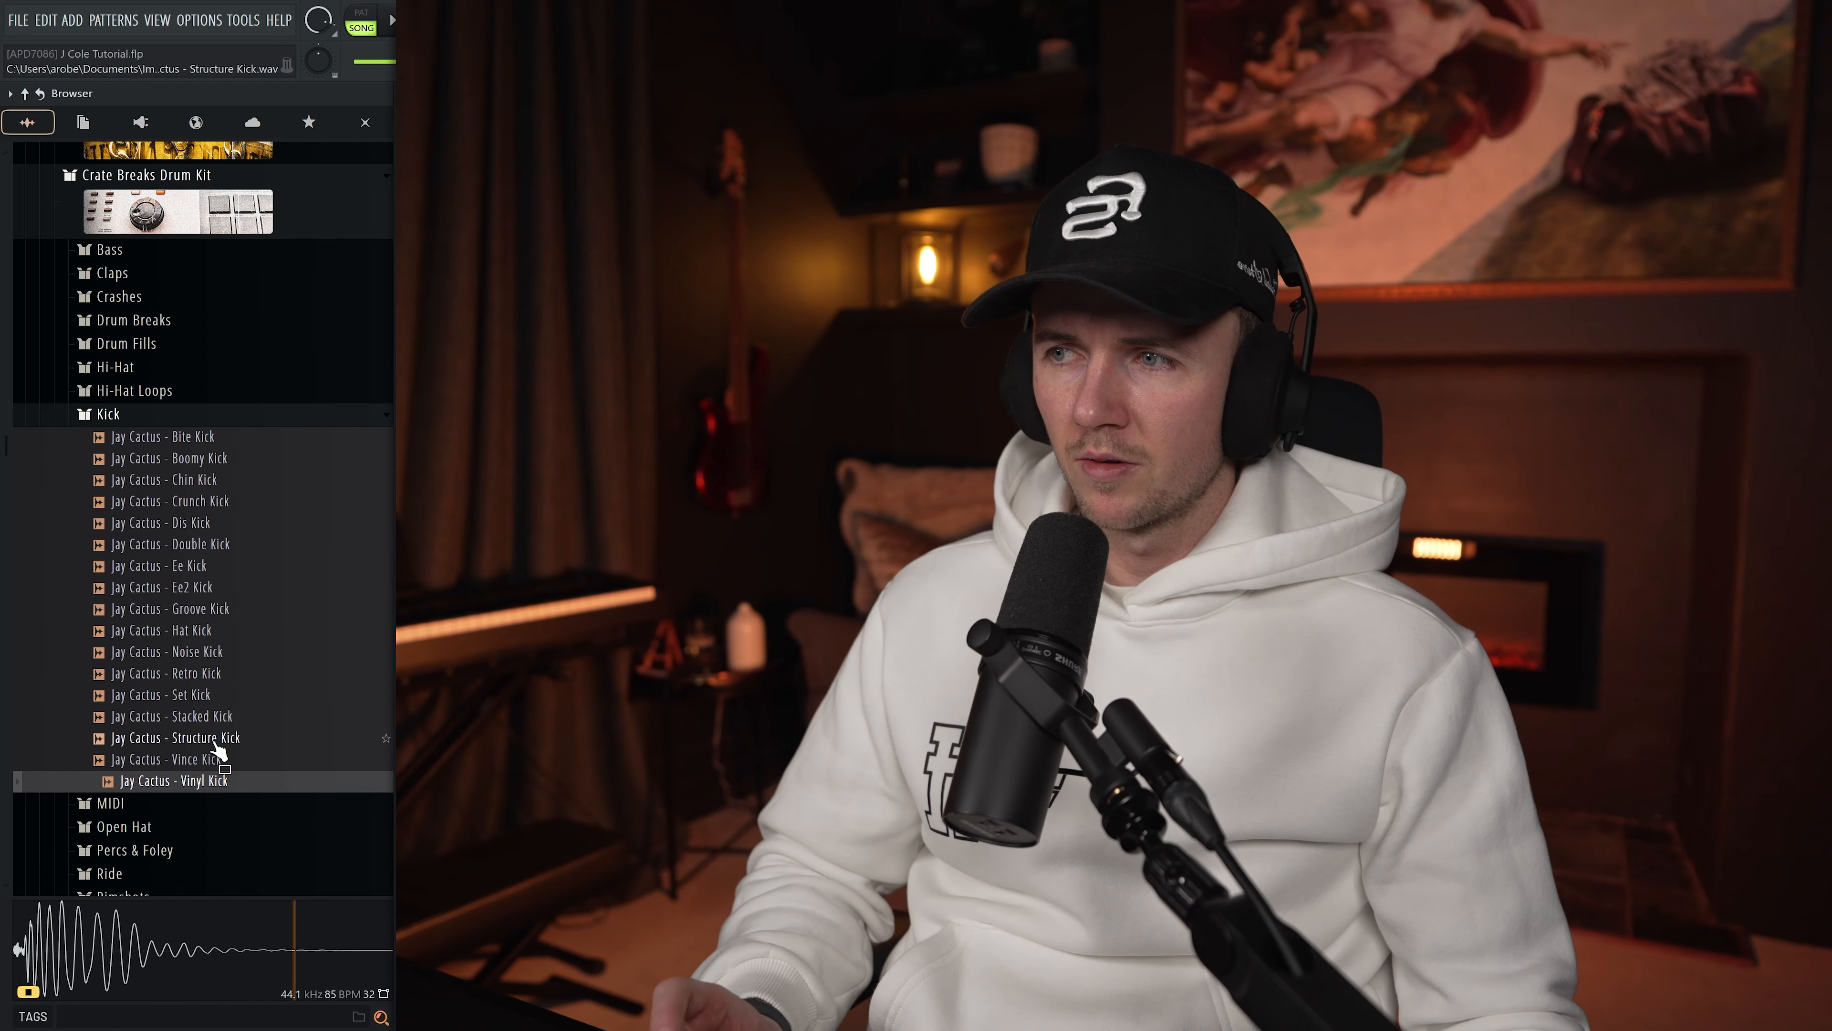
pyautogui.click(215, 739)
pyautogui.click(203, 569)
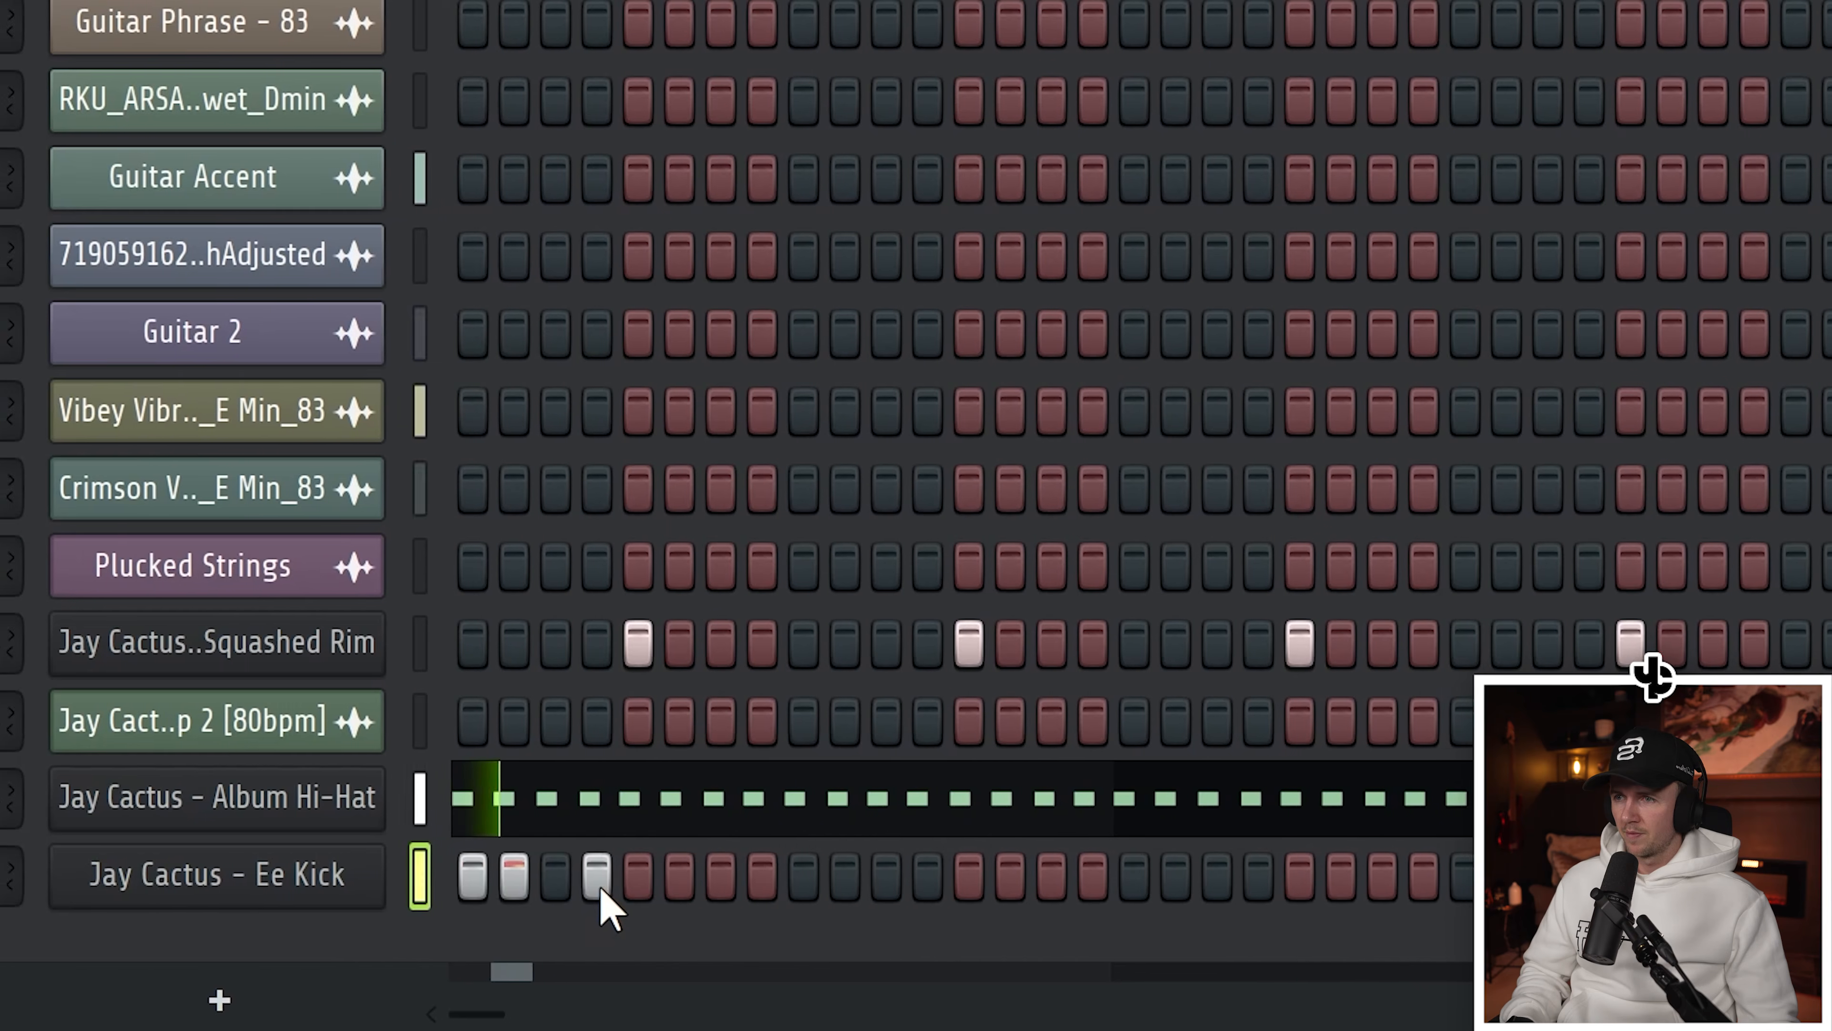
# Sequence further Ee Kick hits through the end of bar 2, including steps 12, 17 and 20
pyautogui.click(693, 876)
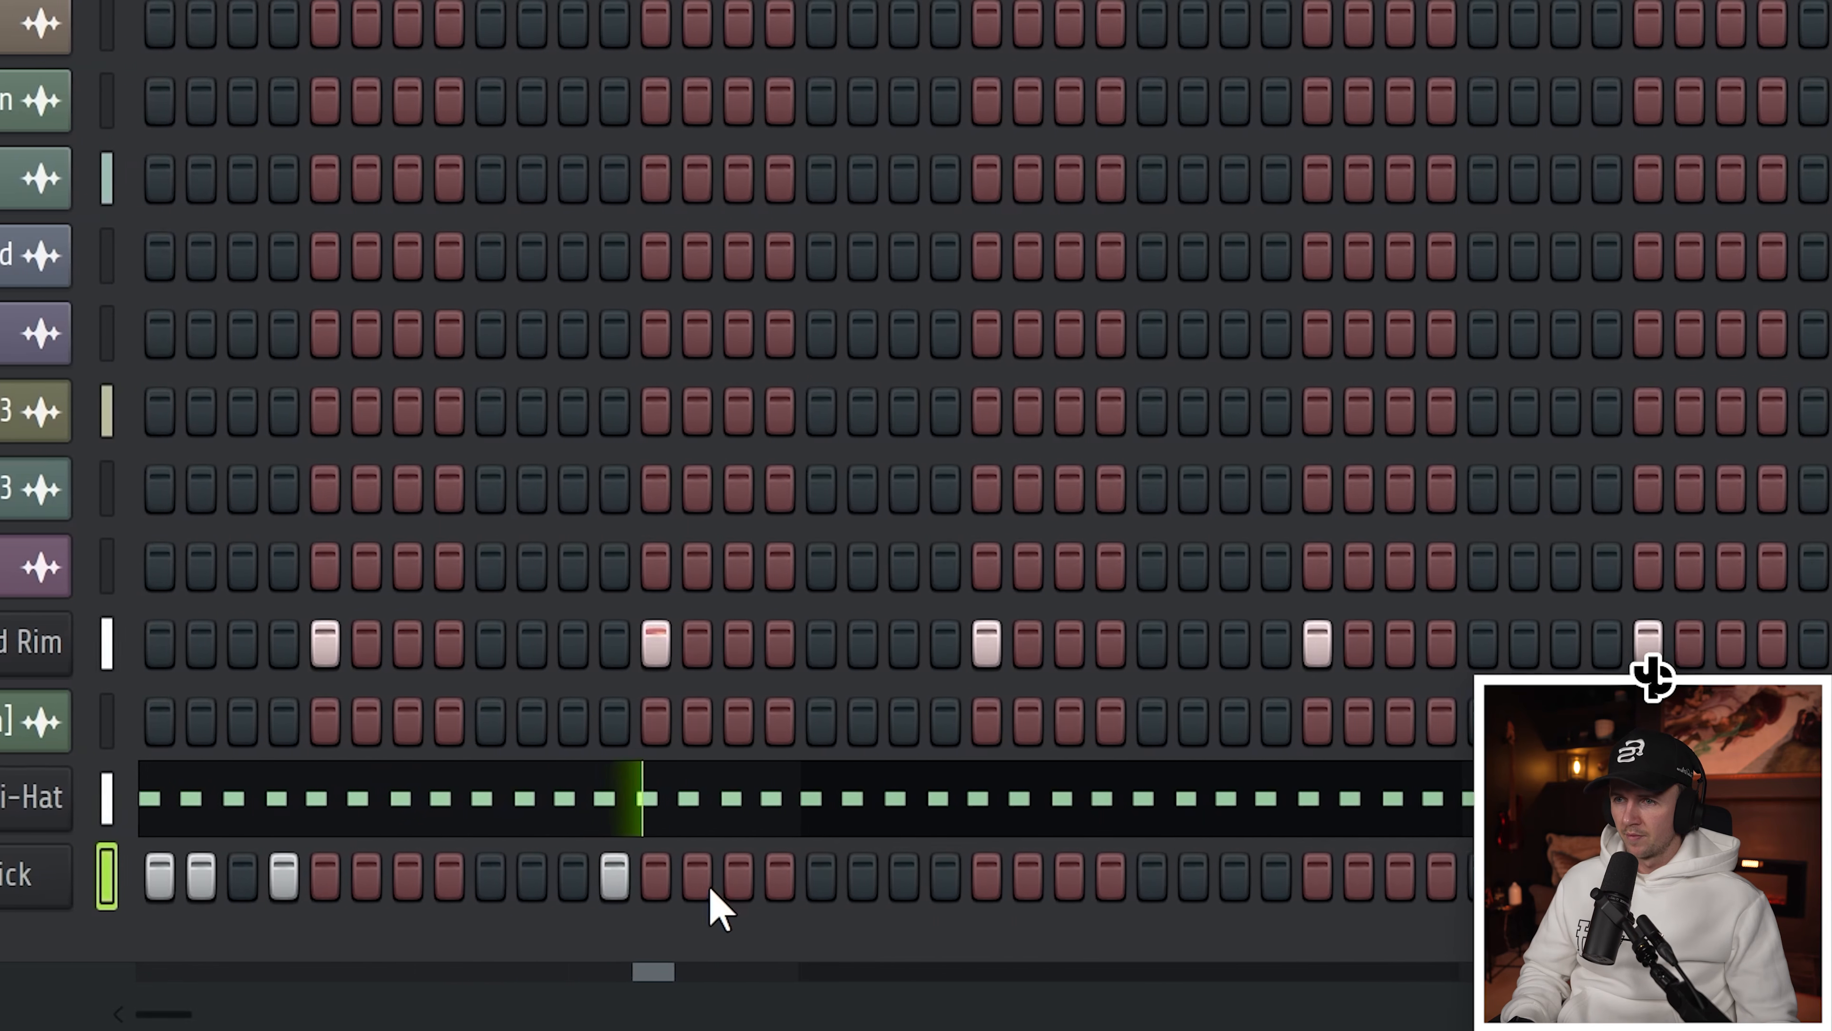
pyautogui.click(900, 876)
pyautogui.click(1023, 875)
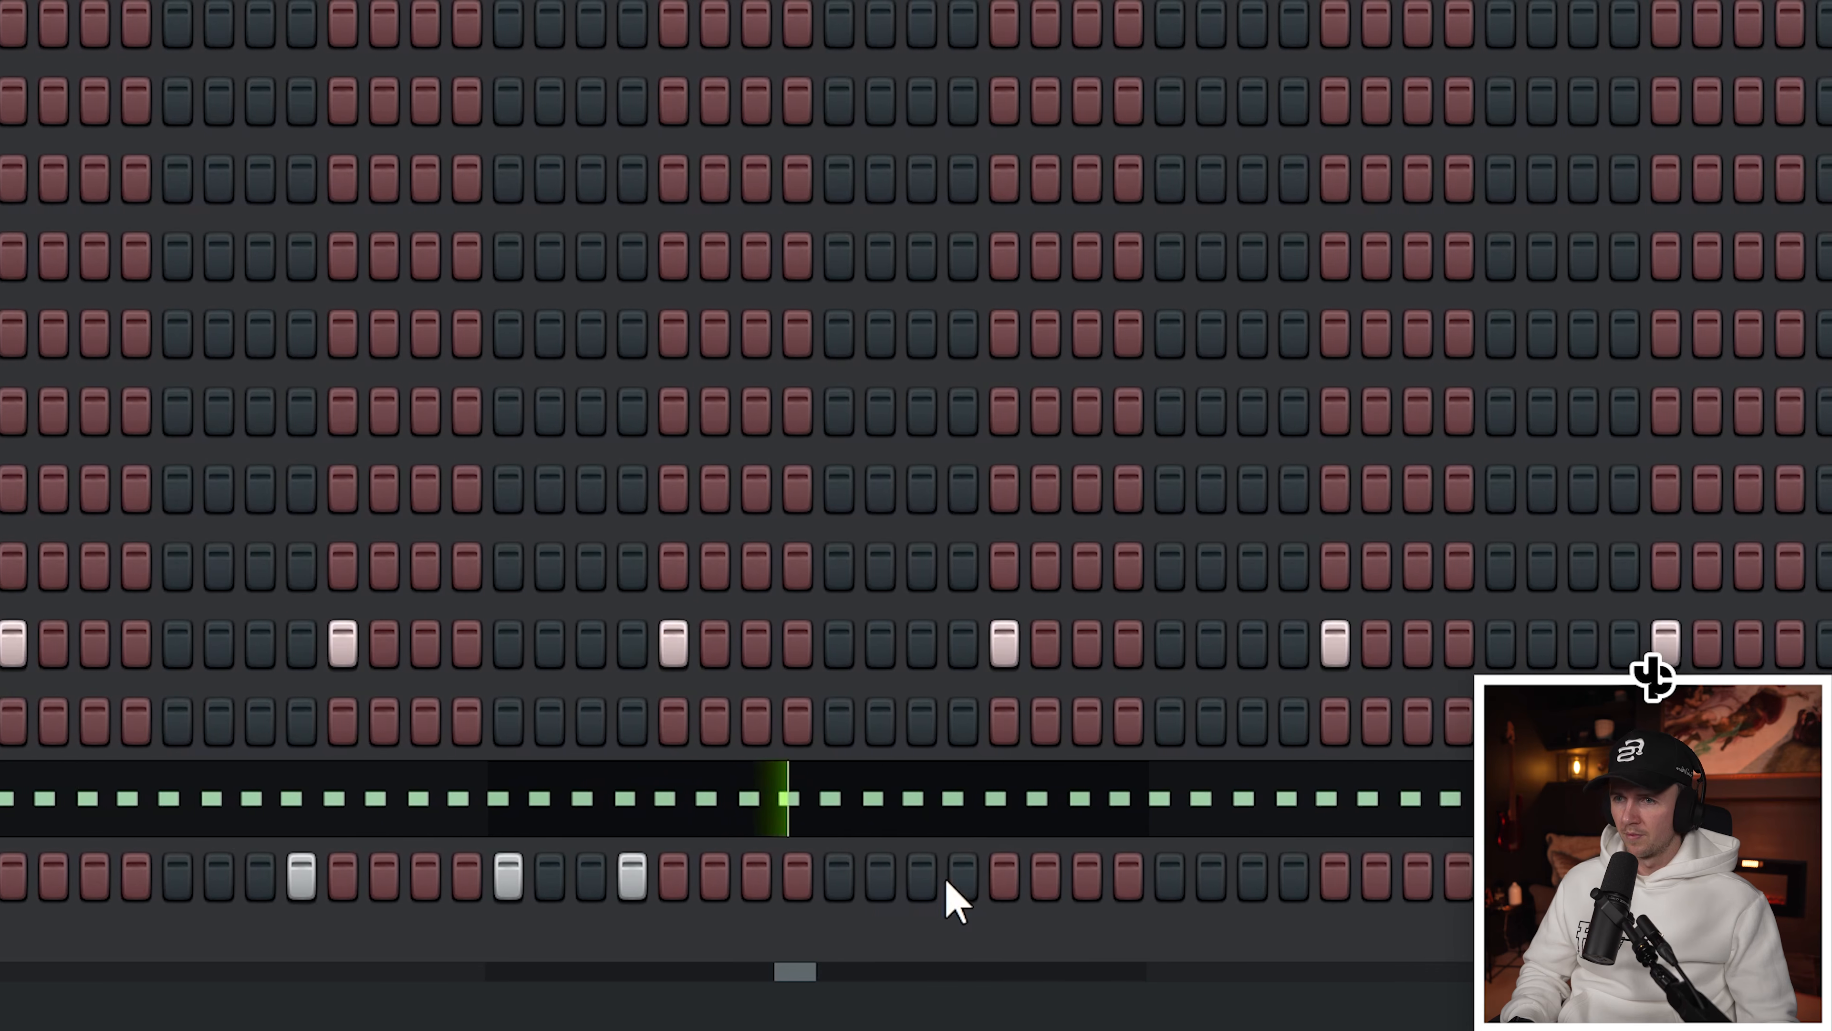
pyautogui.click(999, 875)
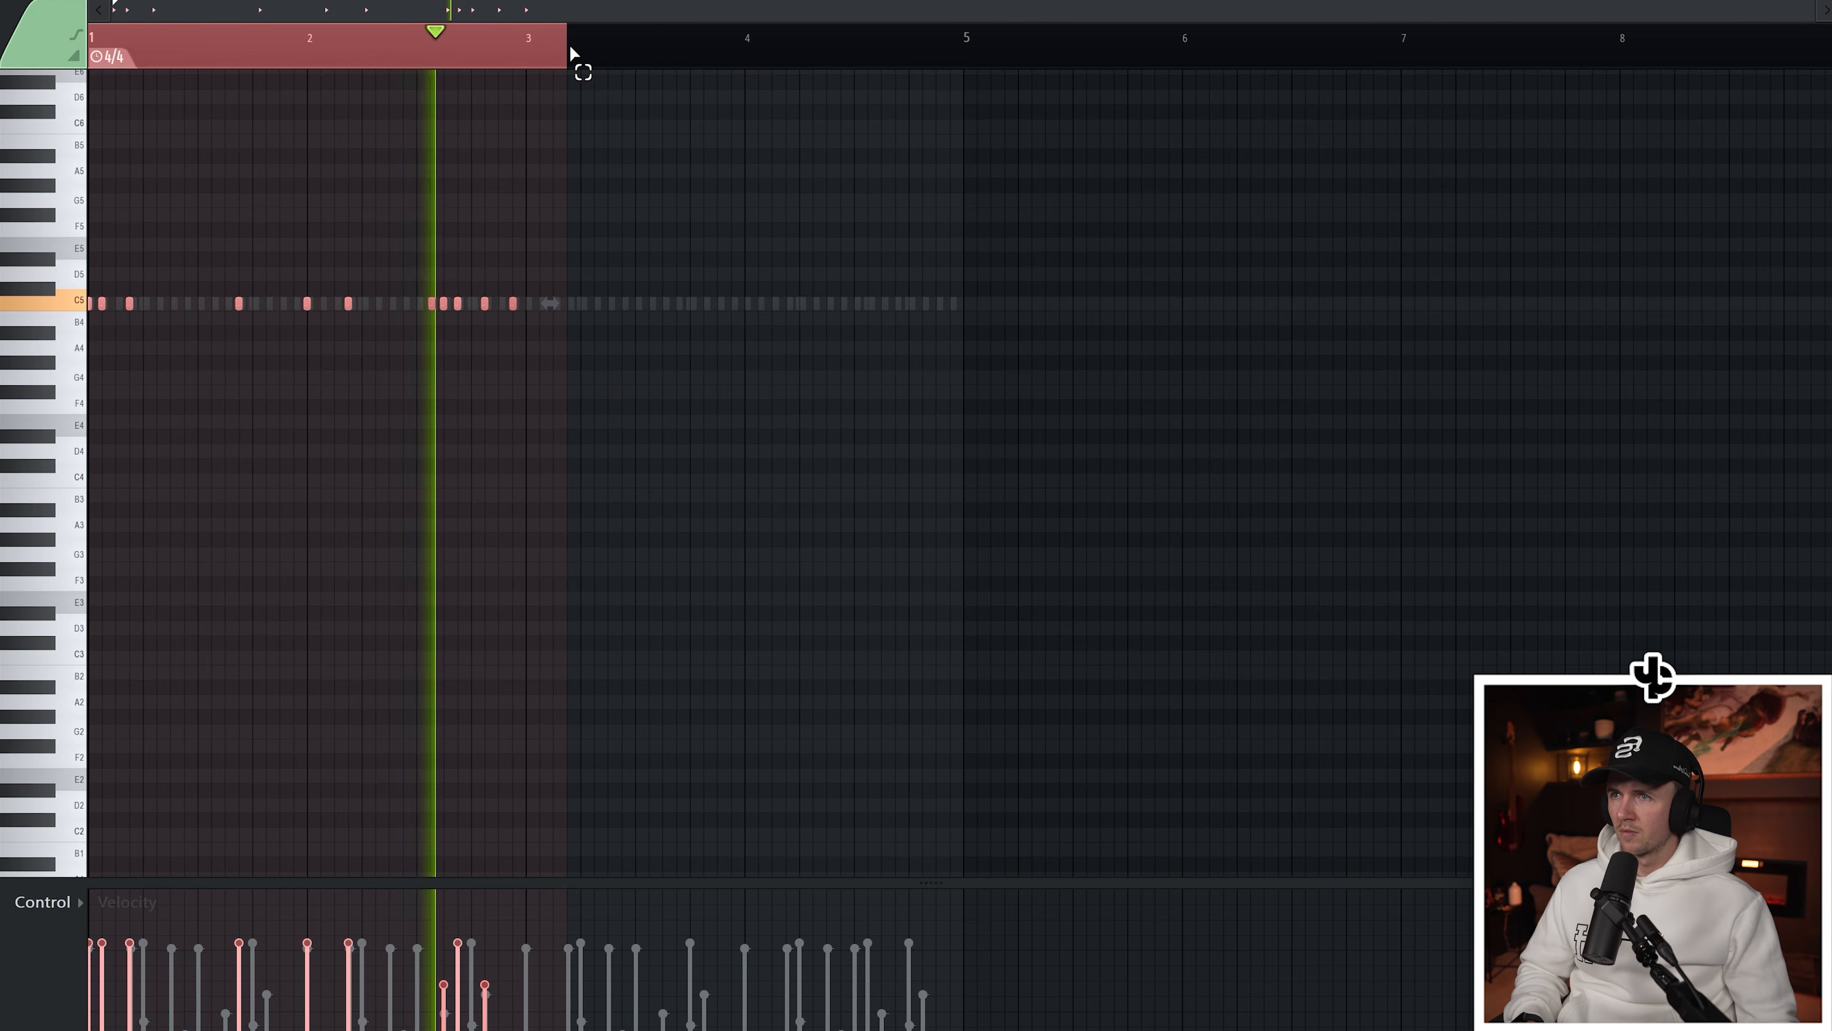
# Limit the kick selection to the first two bars and duplicate it into bars 3 and 4
pyautogui.moveTo(573, 69); pyautogui.dragTo(531, 58)
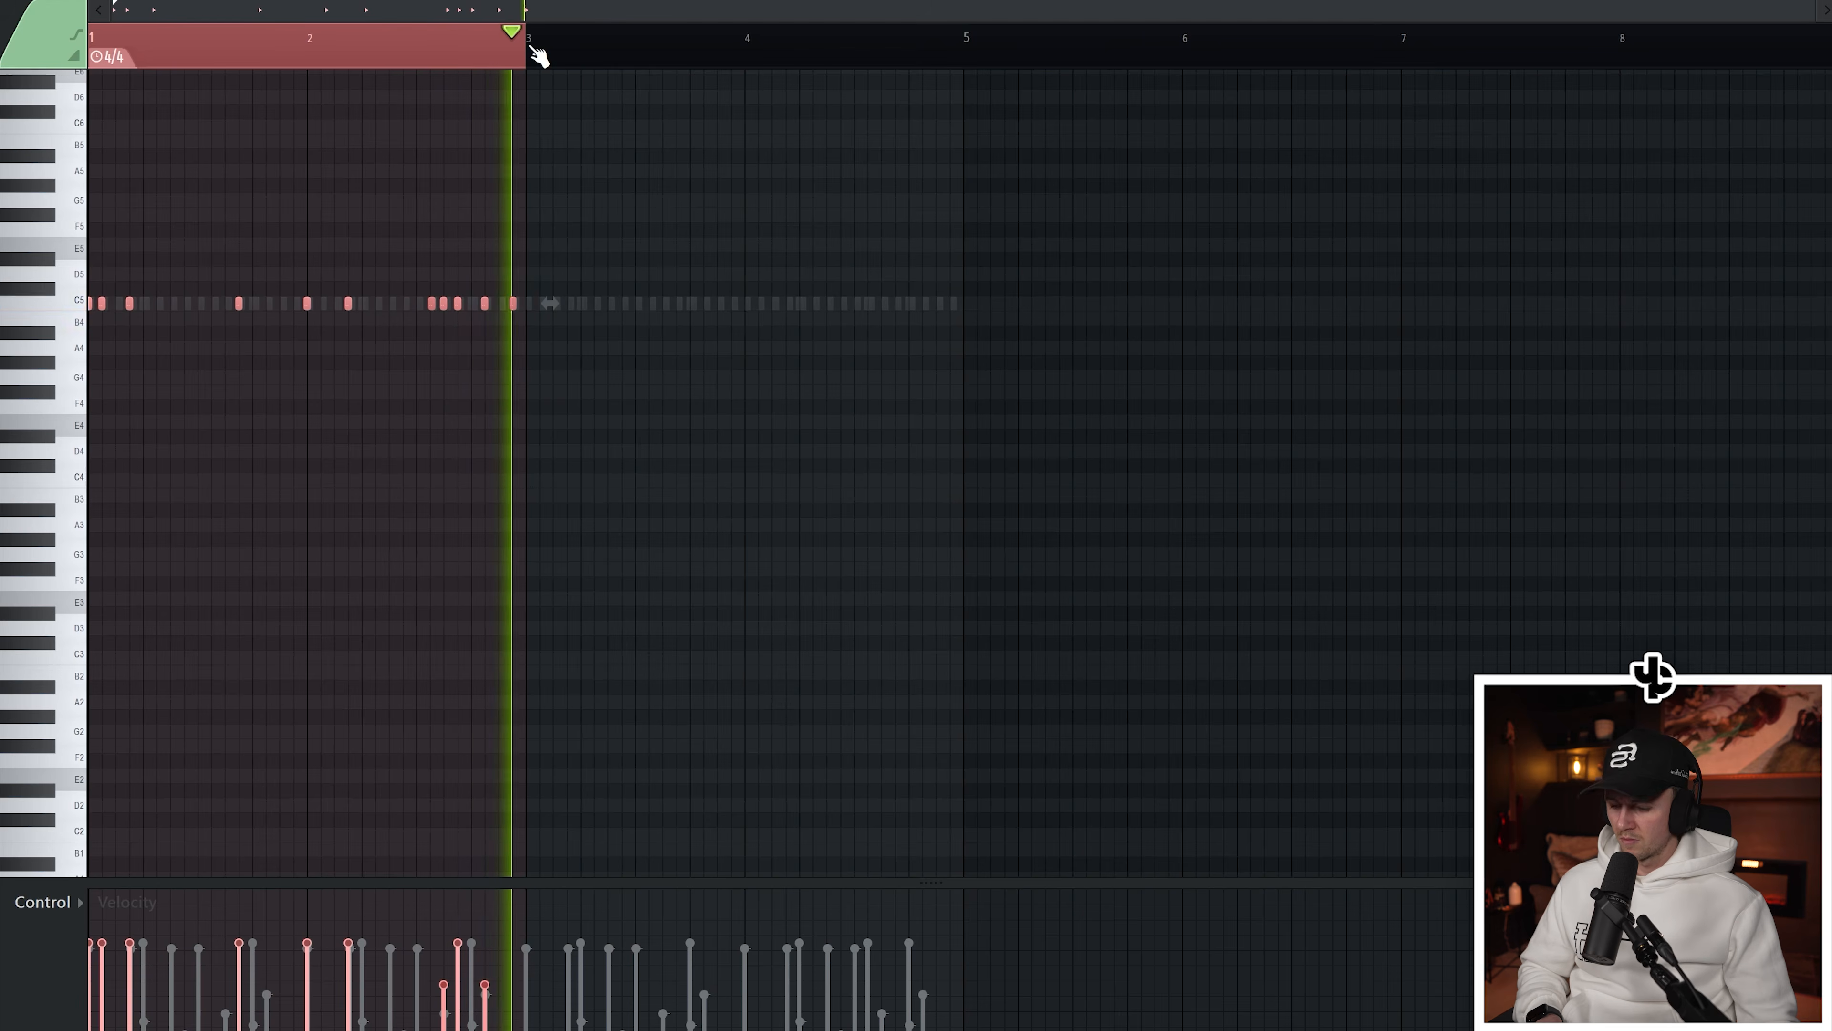
pyautogui.hotkey('ctrl', 'a')
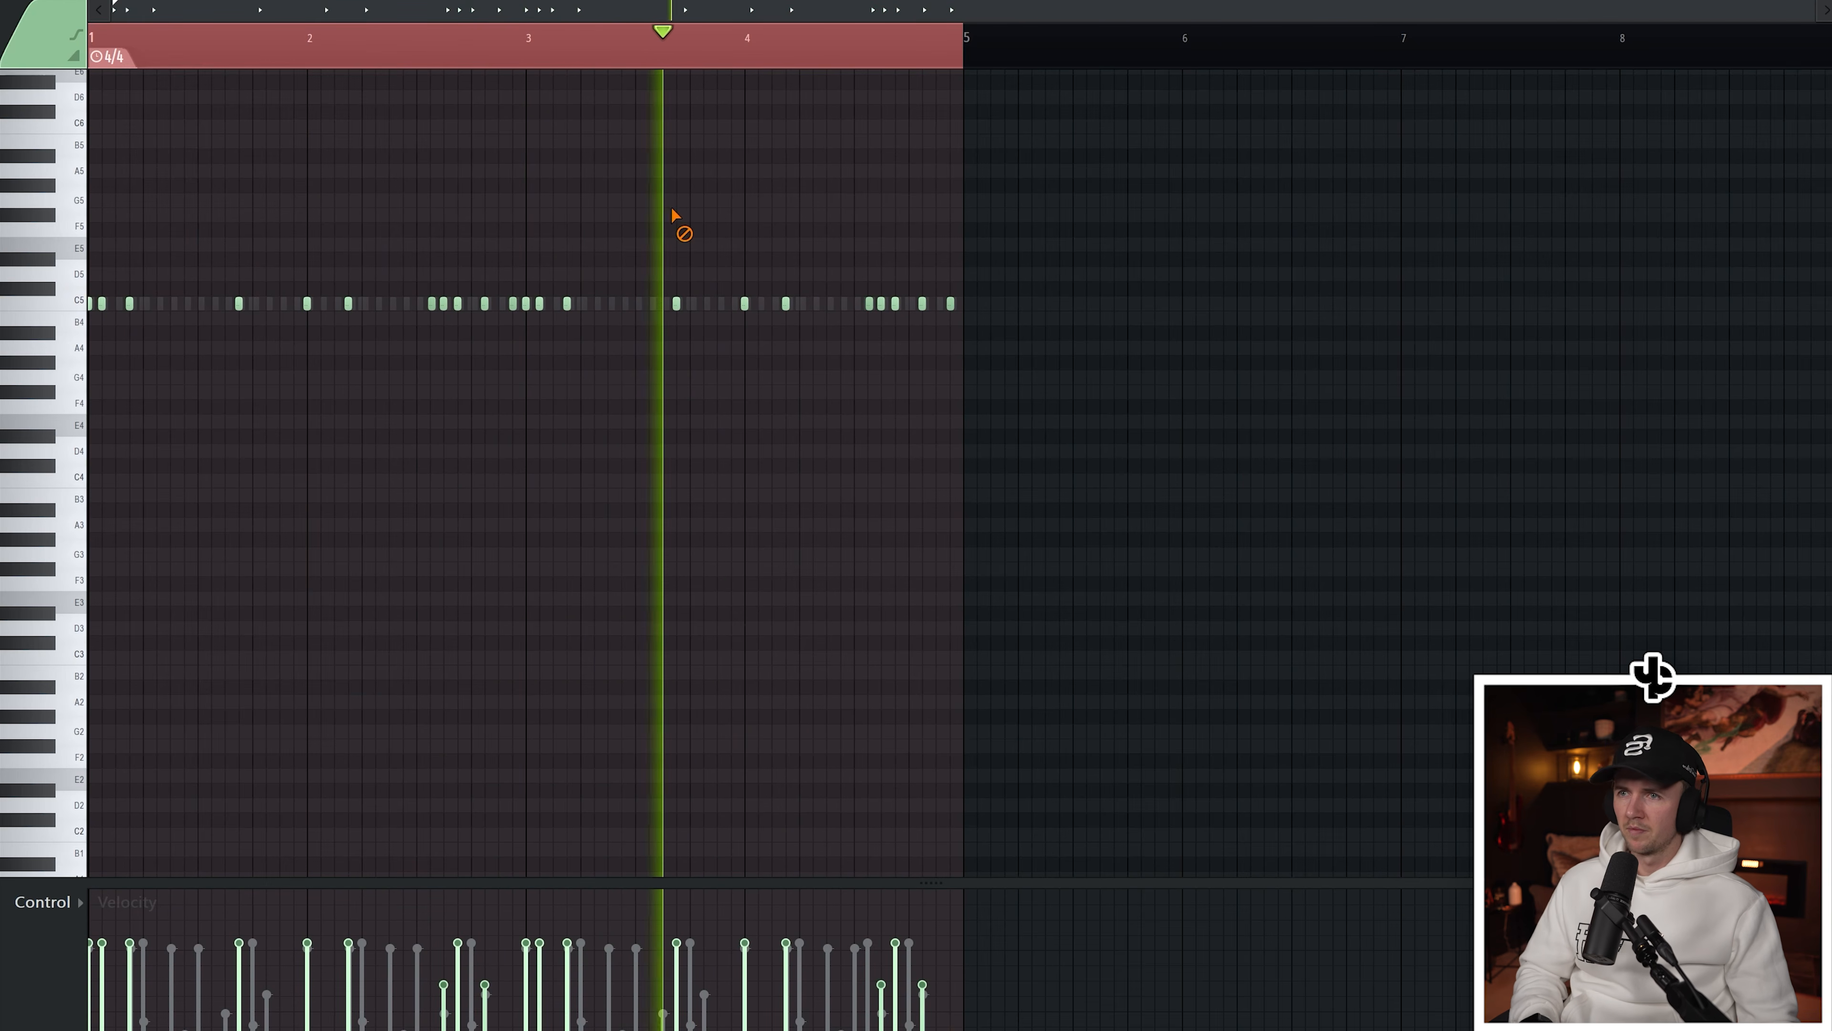
pyautogui.scroll(4, 282, 220)
pyautogui.scroll(-4, 224, 281)
pyautogui.scroll(4, 91, 374)
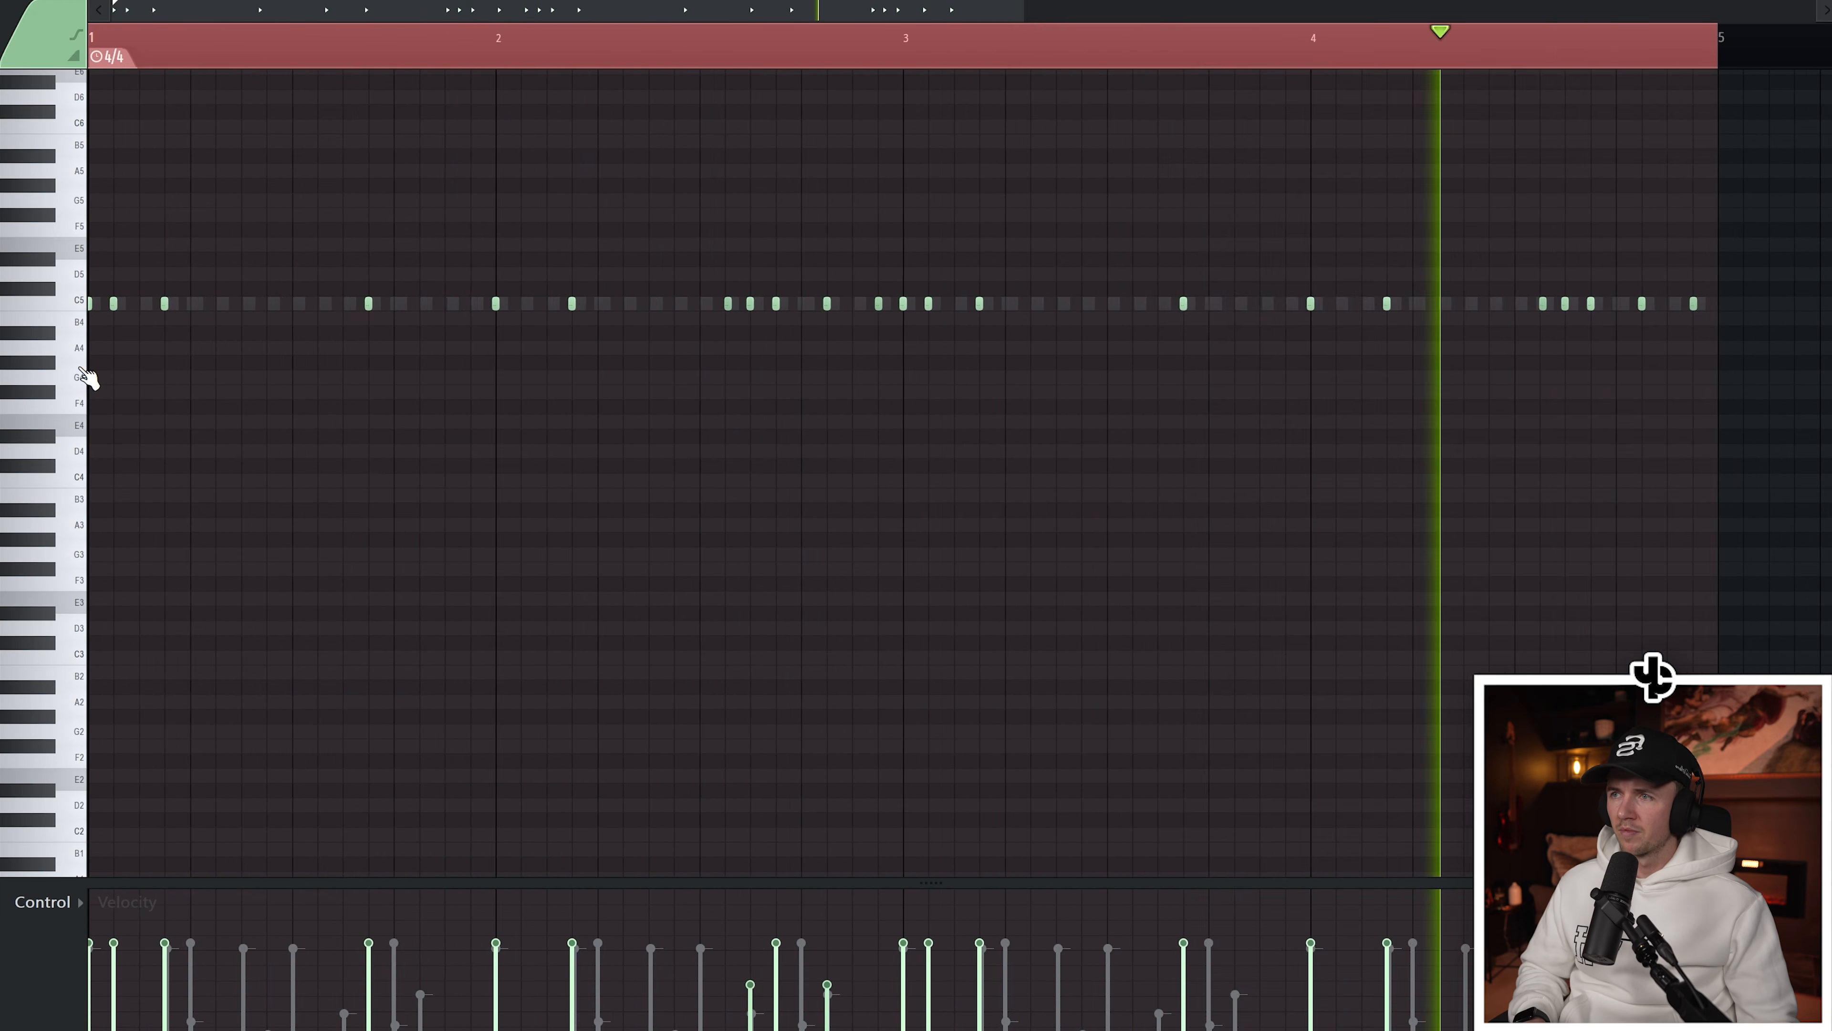
pyautogui.scroll(-3, 80, 369)
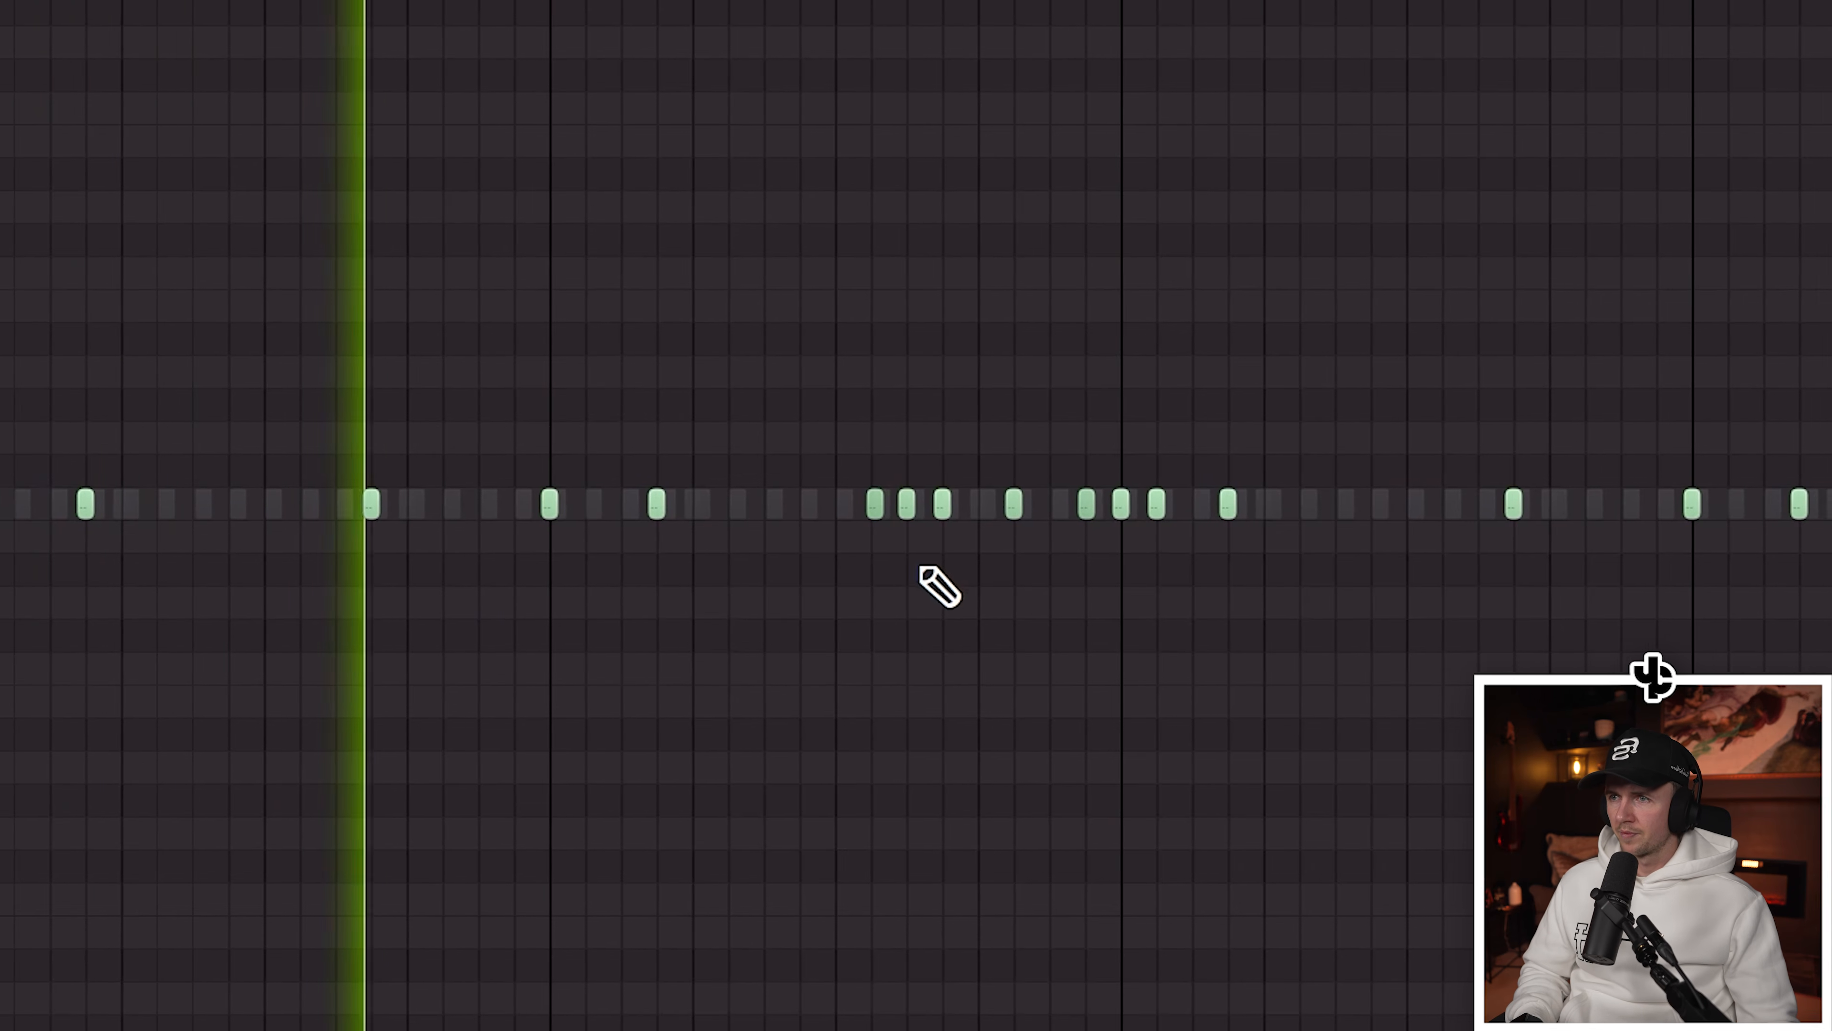
# Delete the third kick of the three-note cluster in the second half of bar 2
pyautogui.scroll(3, 978, 572)
pyautogui.rightClick(1001, 504)
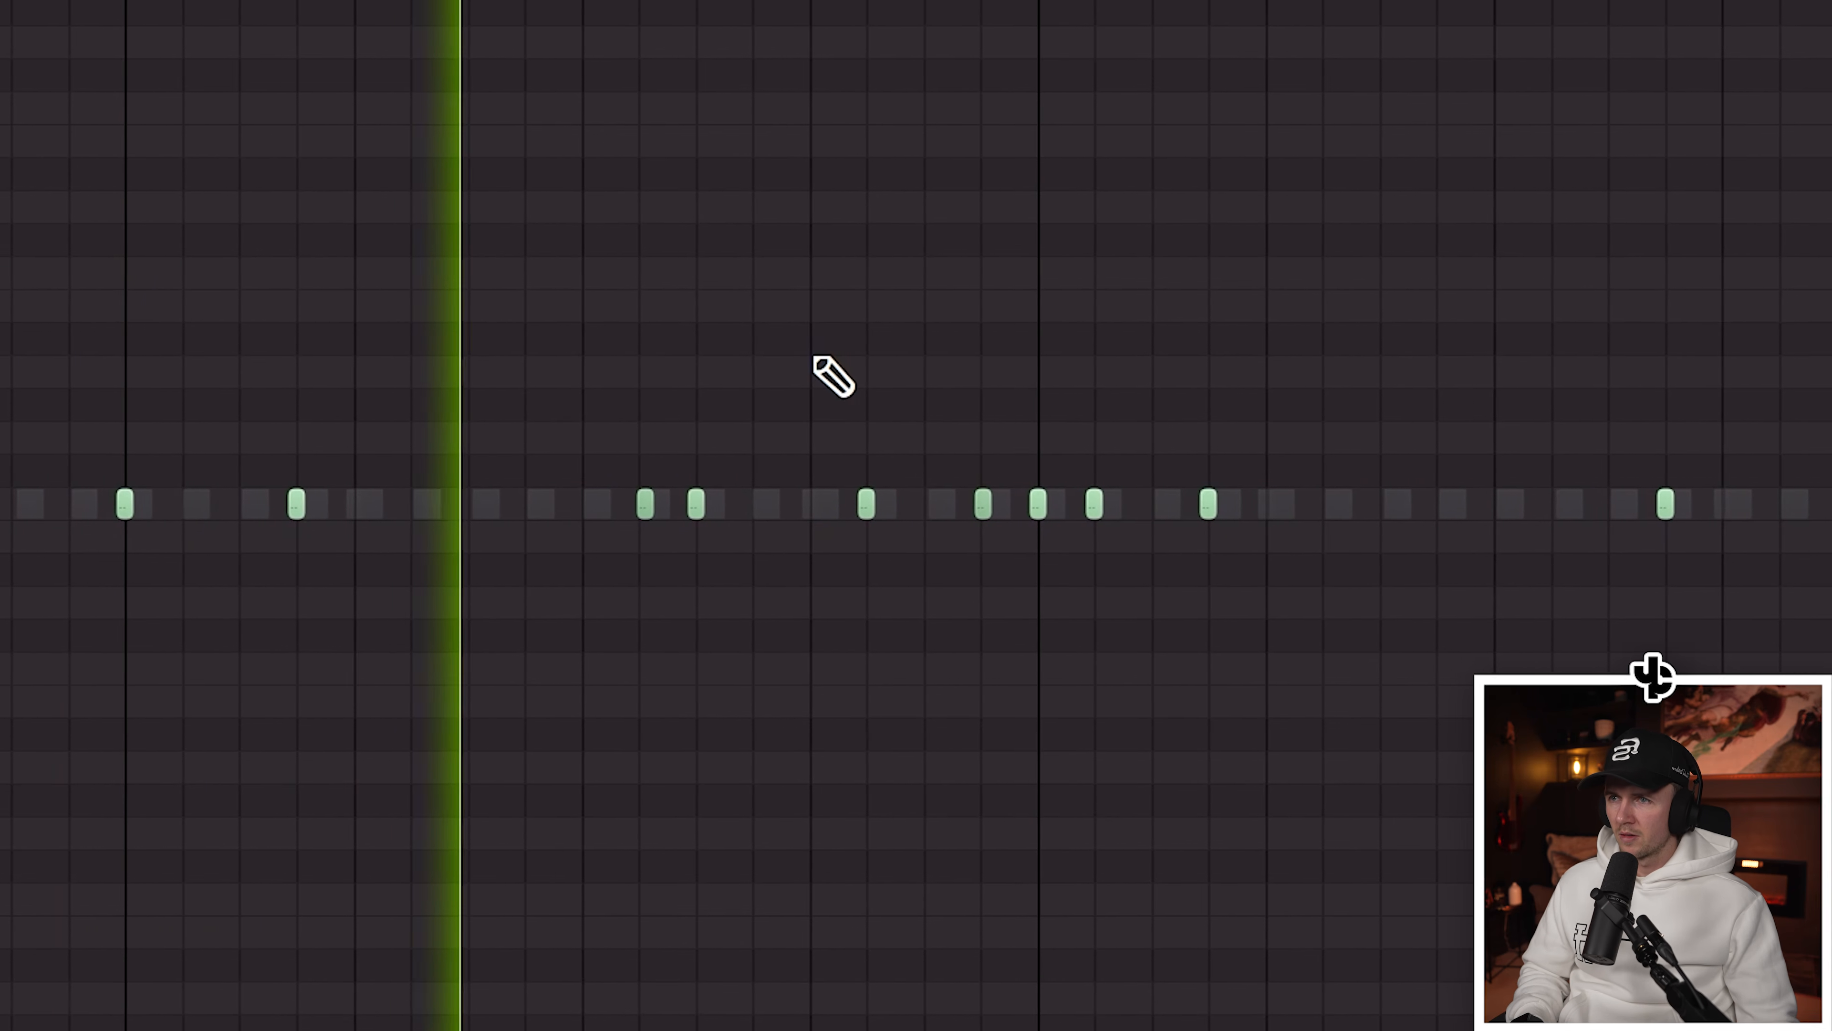
pyautogui.scroll(-3, 866, 356)
pyautogui.scroll(-1, 683, 283)
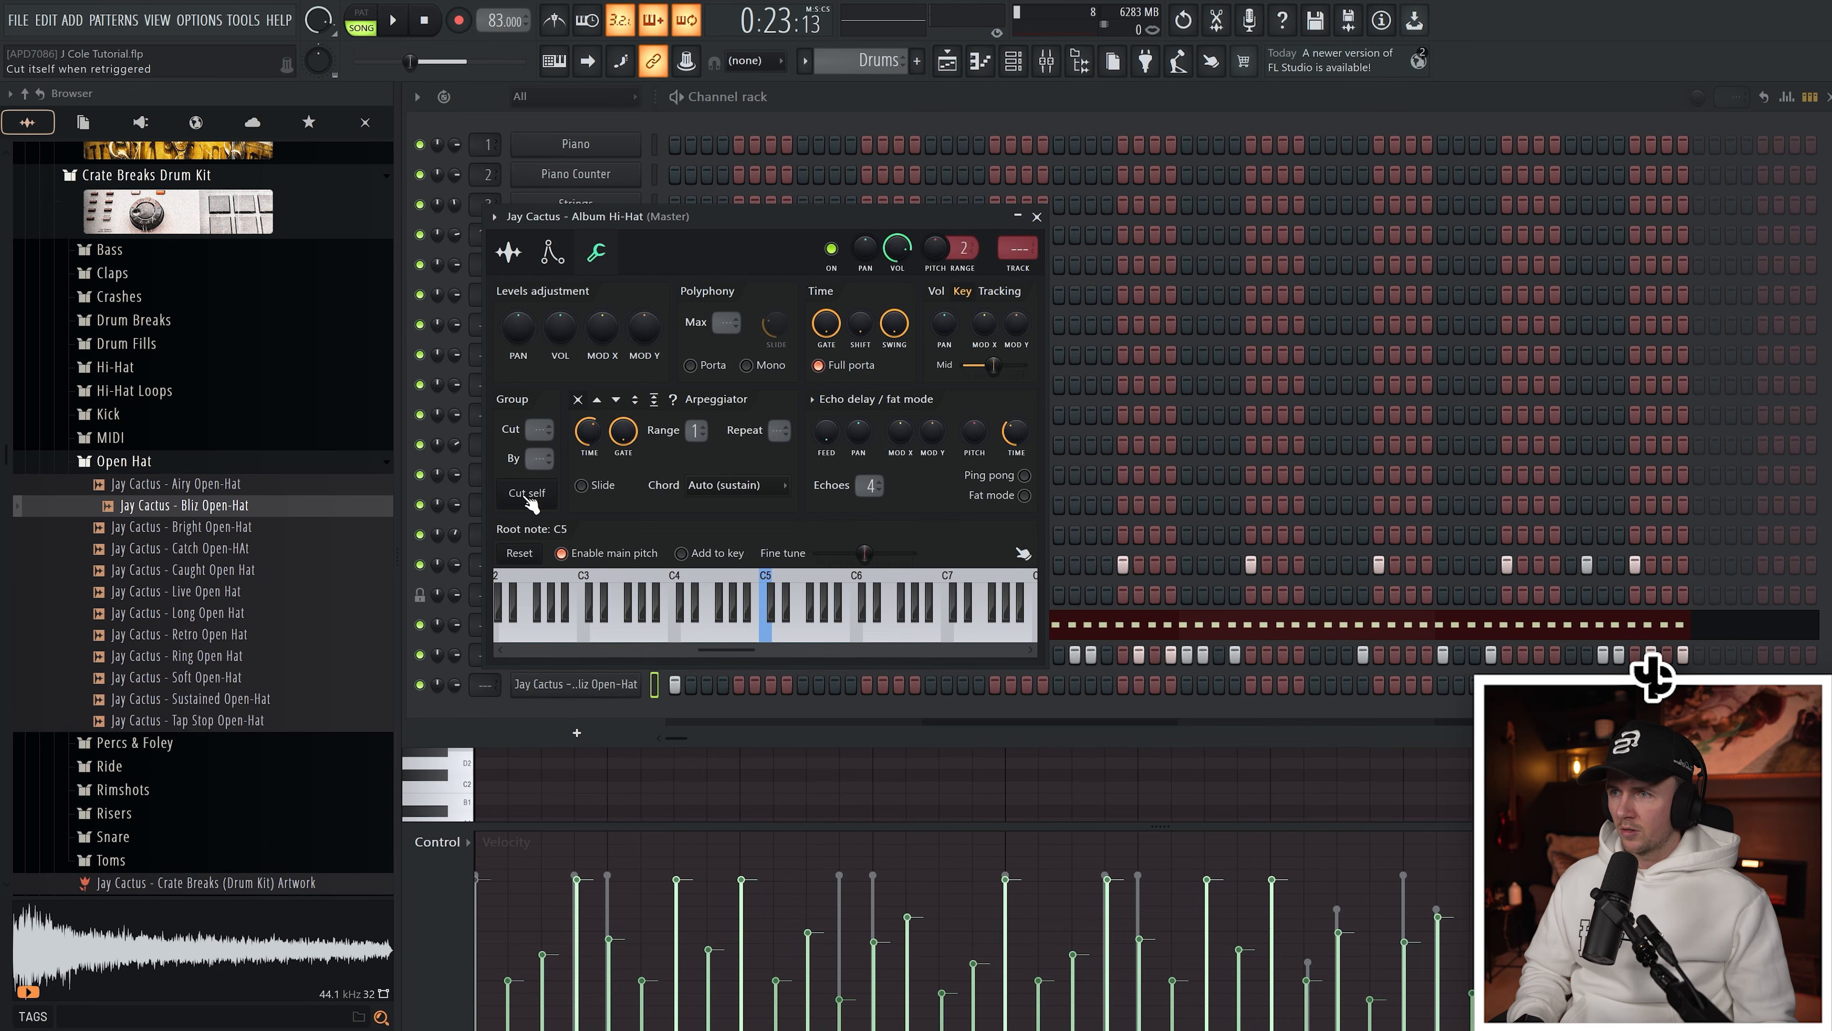
# Set both the Cut and By groups of the Album Hi-Hat channel to 6
pyautogui.click(1038, 218)
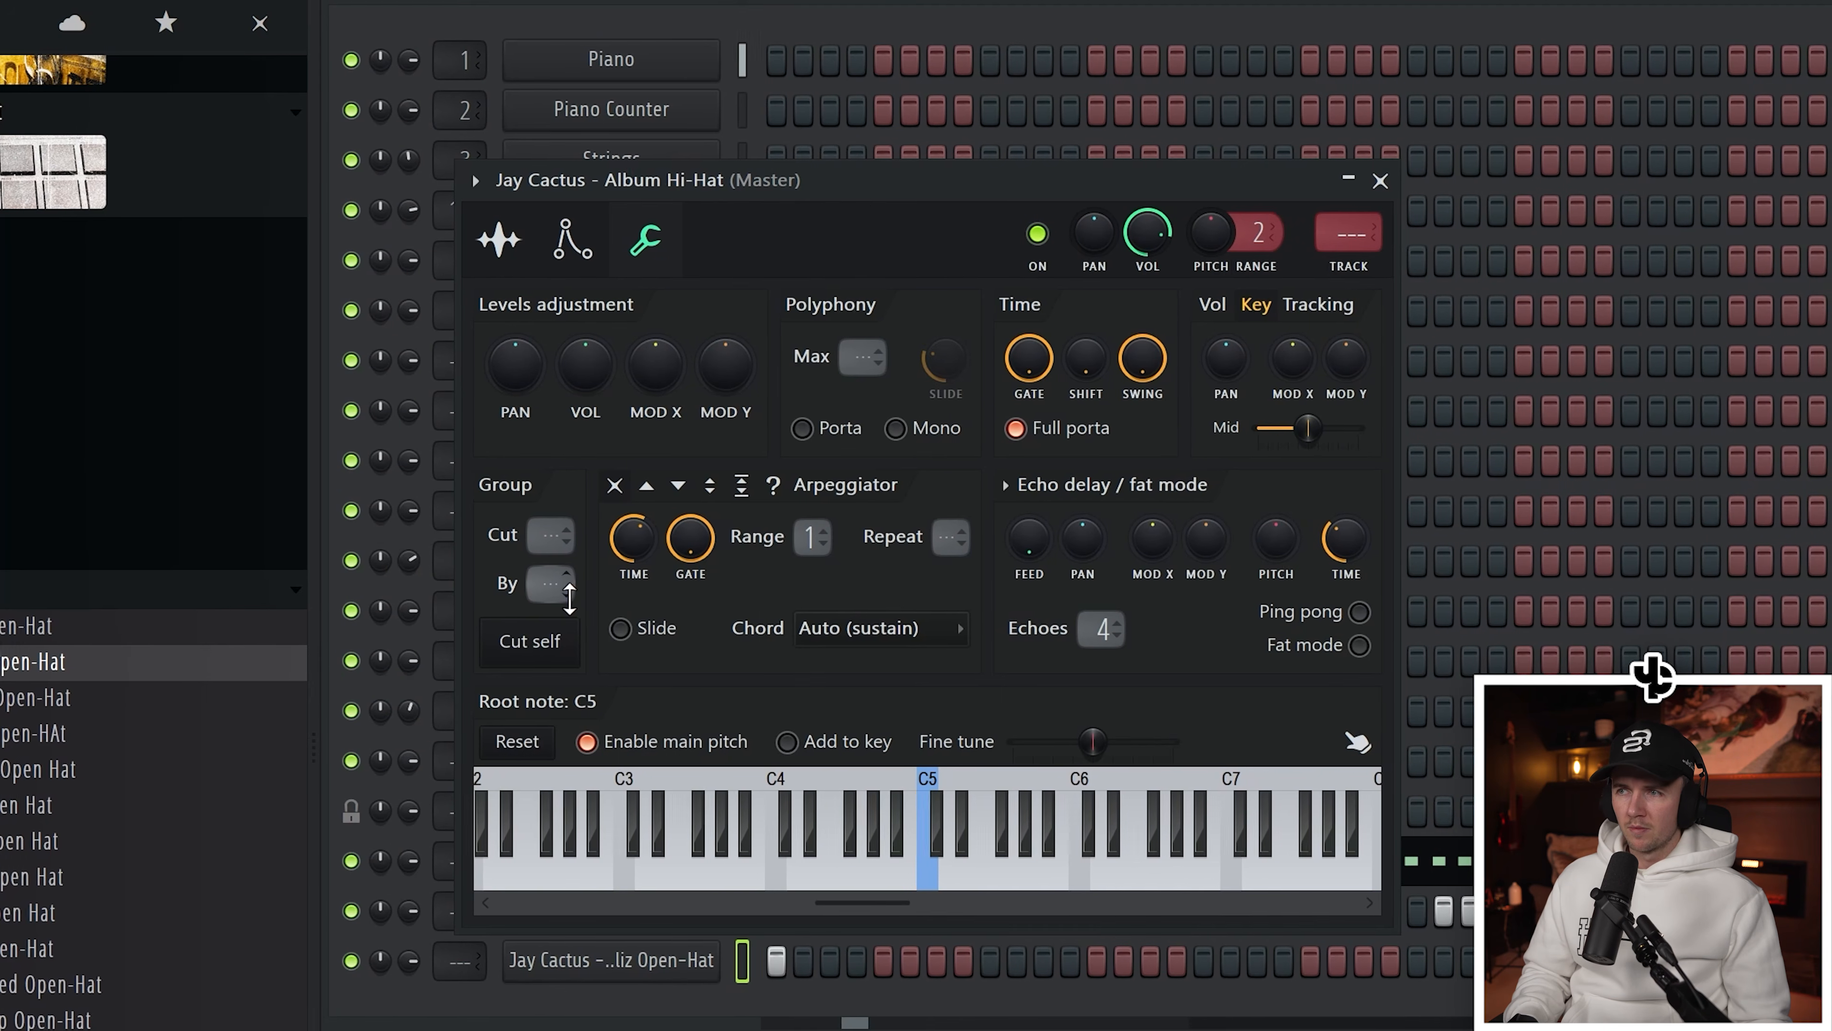
pyautogui.moveTo(554, 536); pyautogui.dragTo(554, 509)
pyautogui.moveTo(554, 584); pyautogui.dragTo(554, 561)
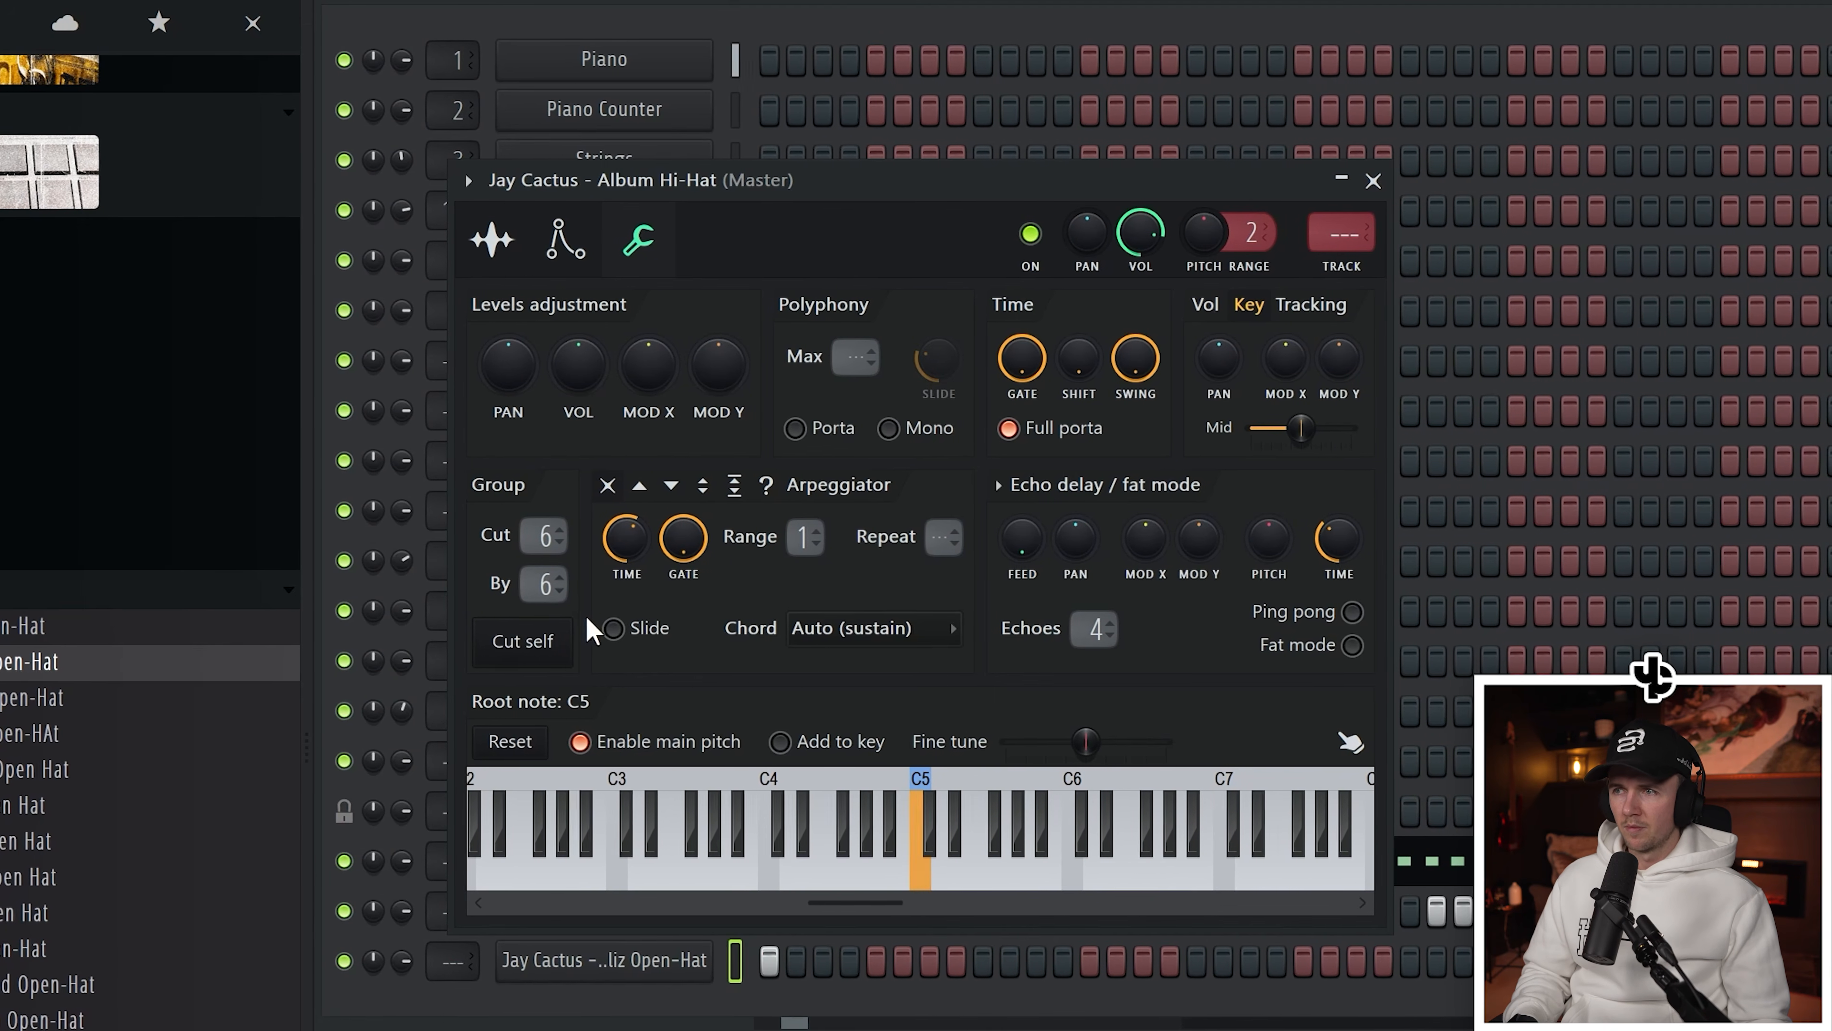
pyautogui.click(1375, 181)
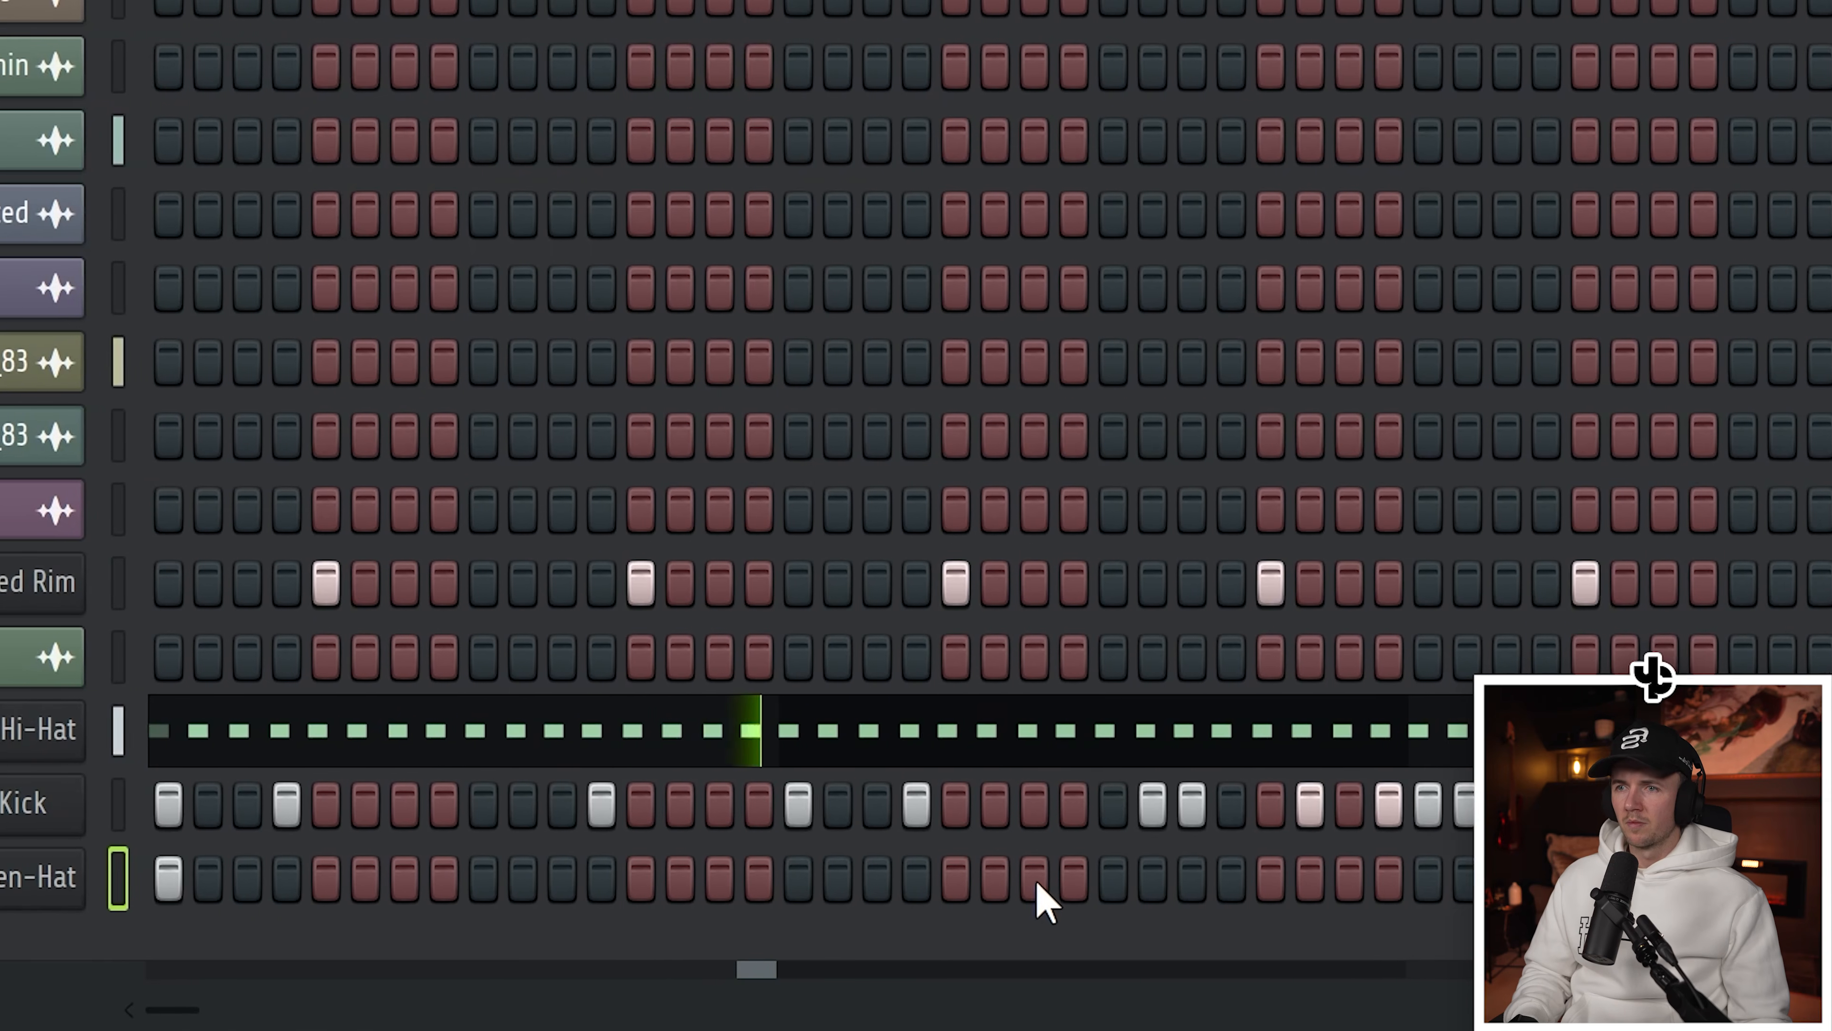
# Add another Bliz Open-Hat hit and mute two closed hi-hat notes near the end of the pattern
pyautogui.click(1211, 877)
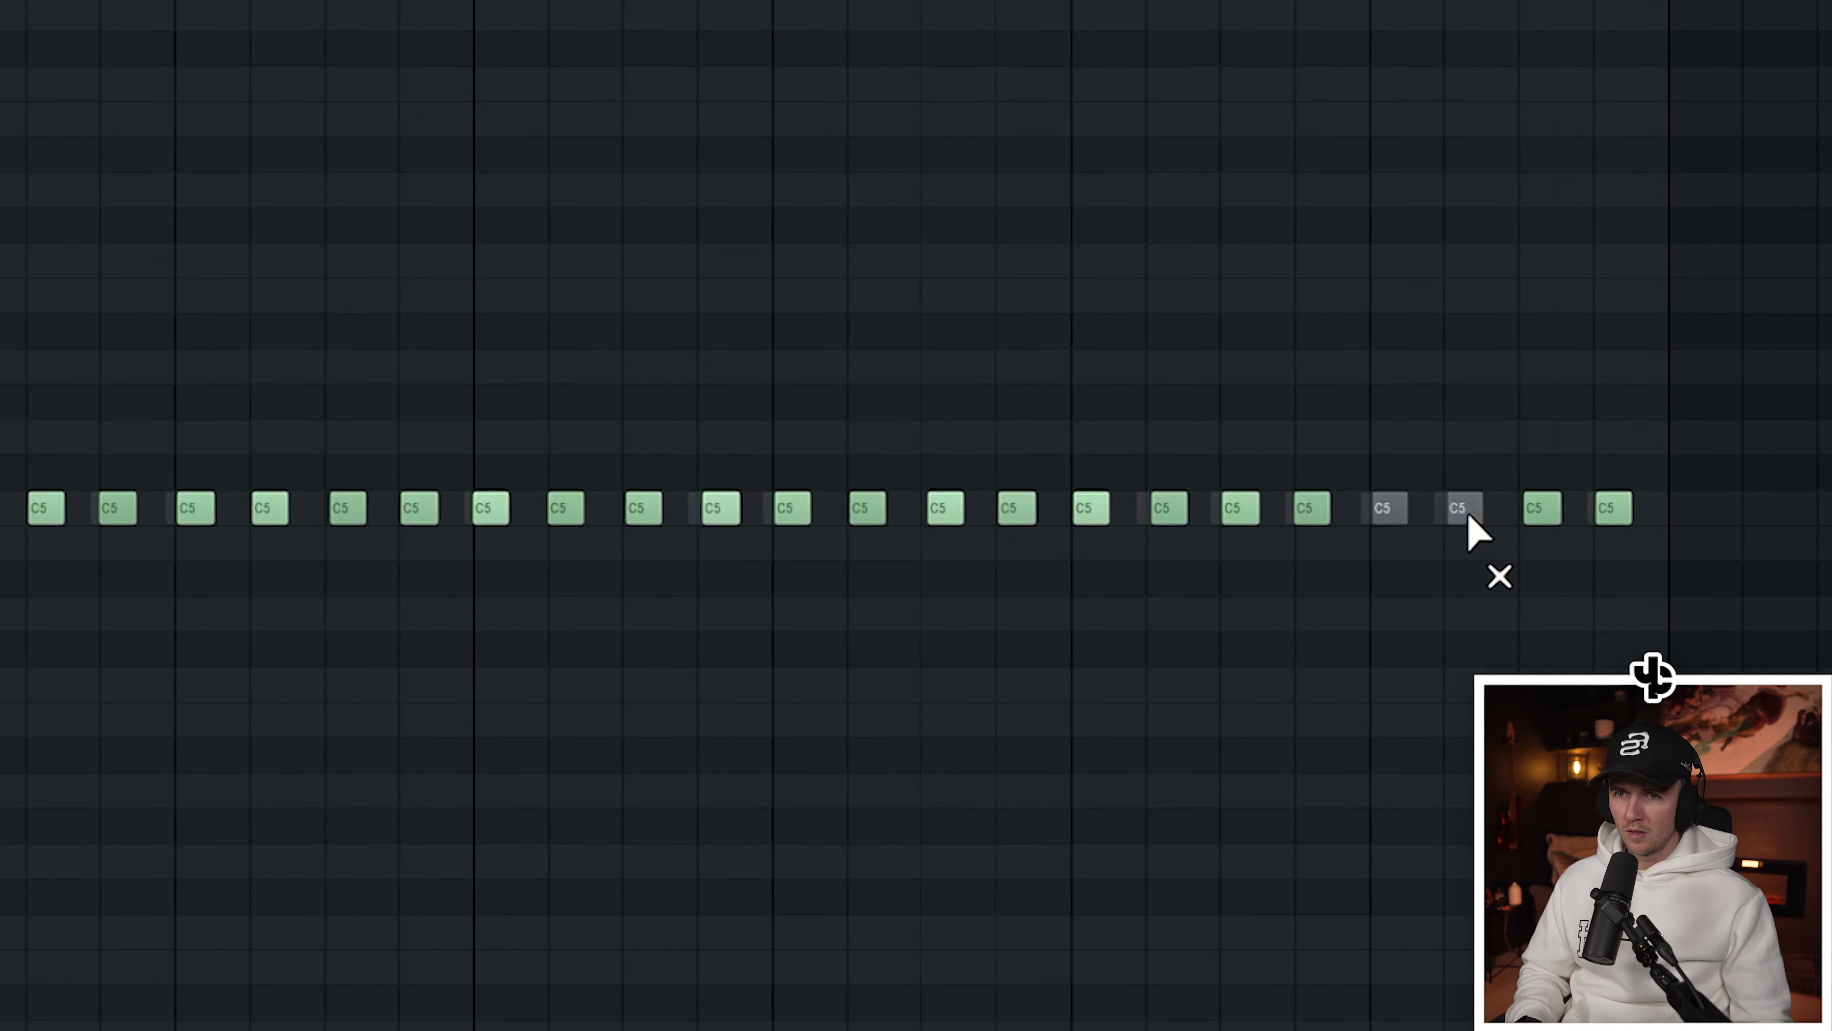
pyautogui.press('space')
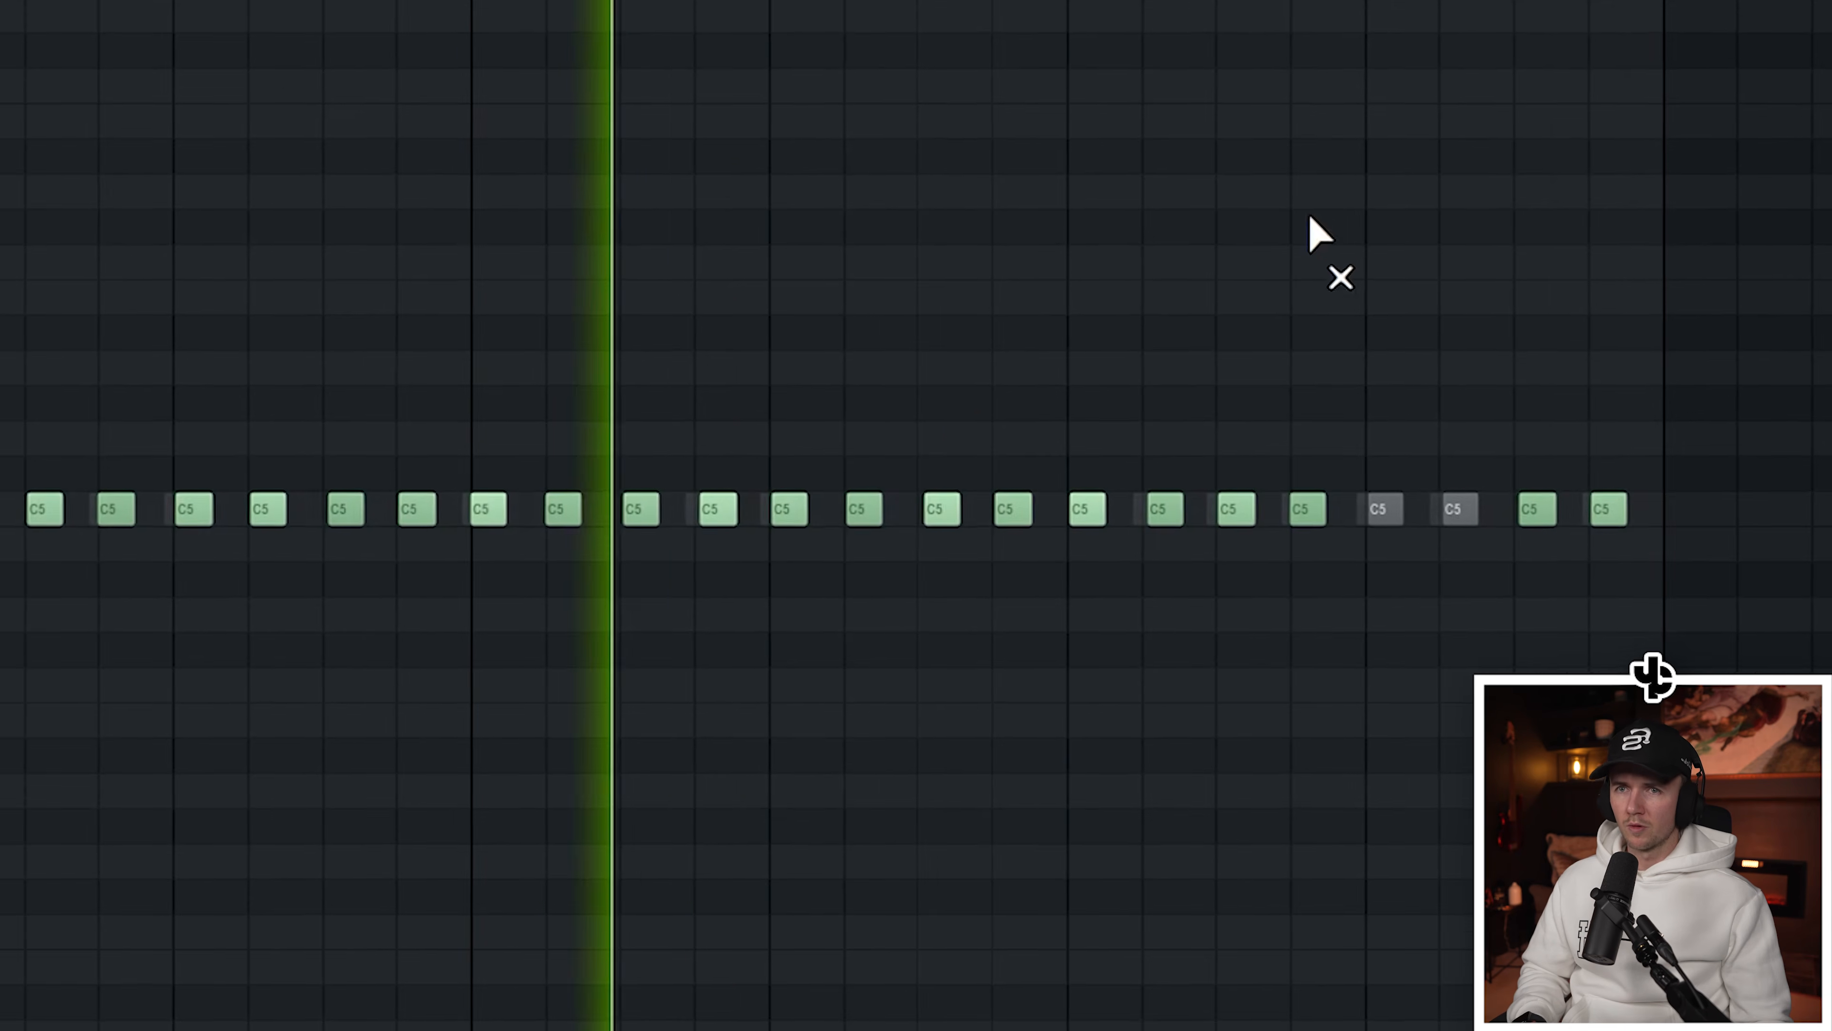
pyautogui.scroll(-2, 930, 402)
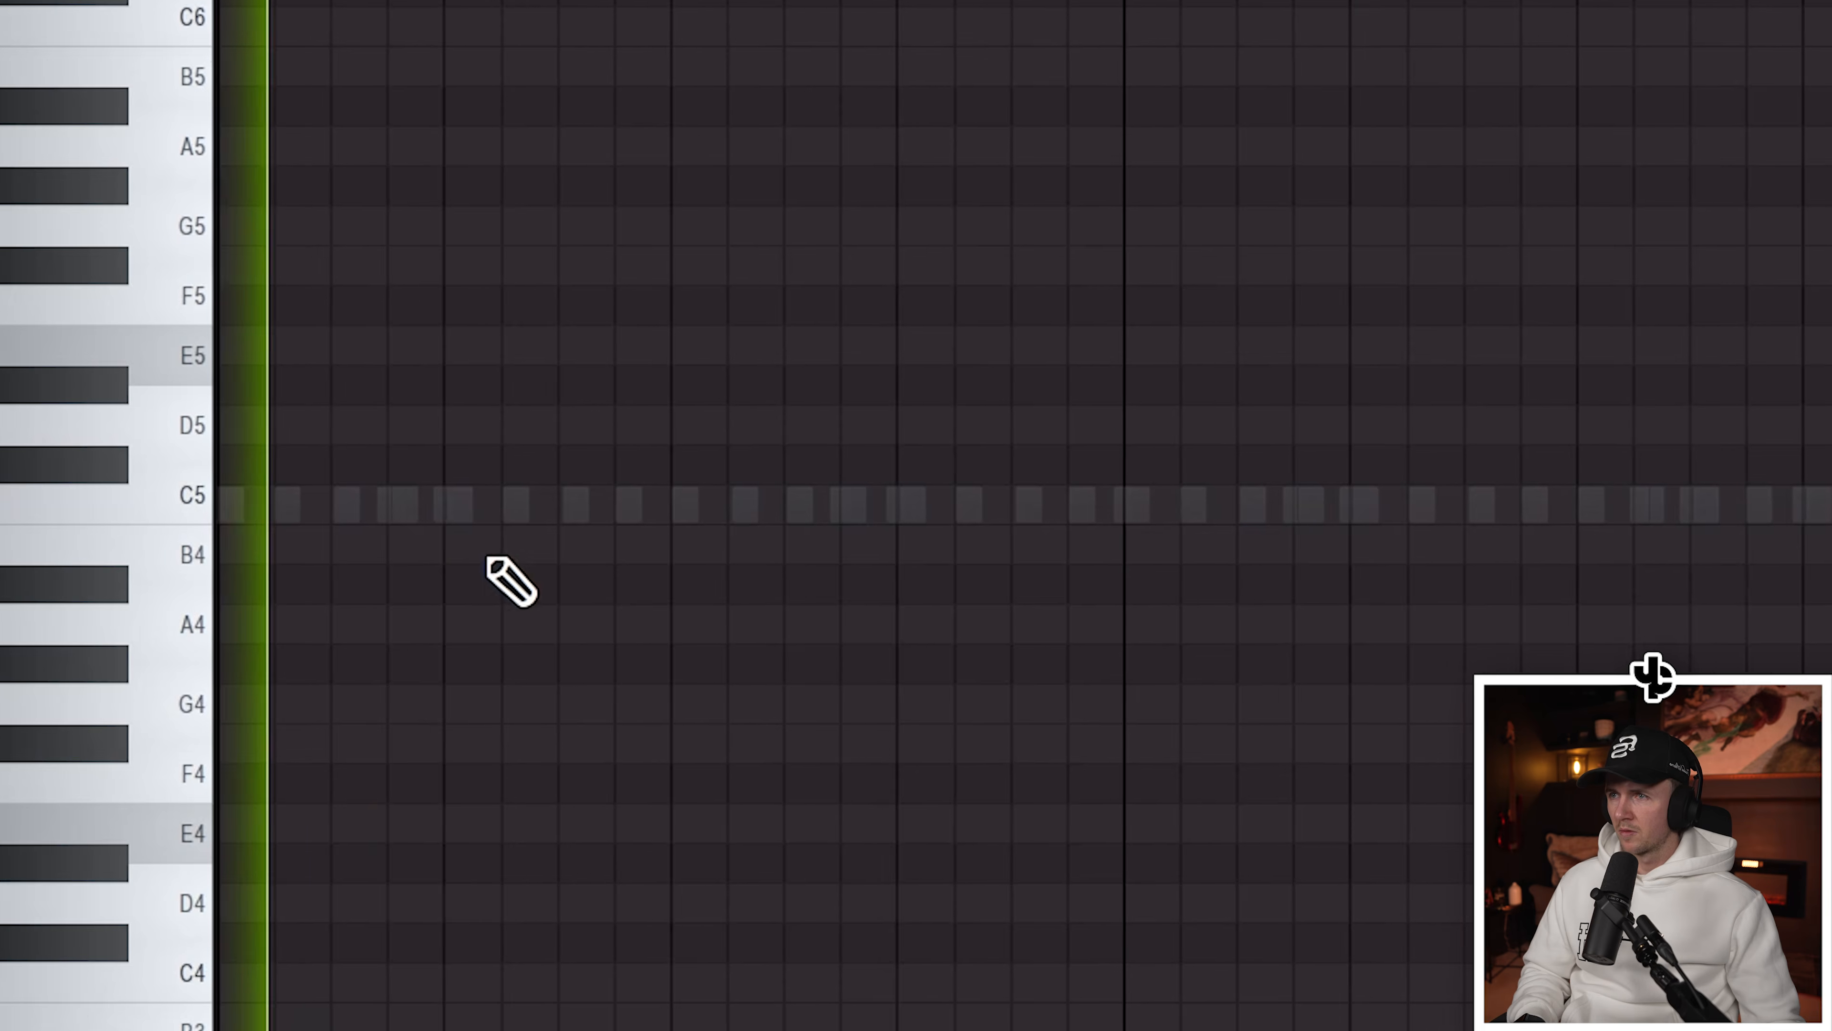
# Place C5 hits in the empty piano roll, one near the start of the first bar and one further along
pyautogui.click(343, 499)
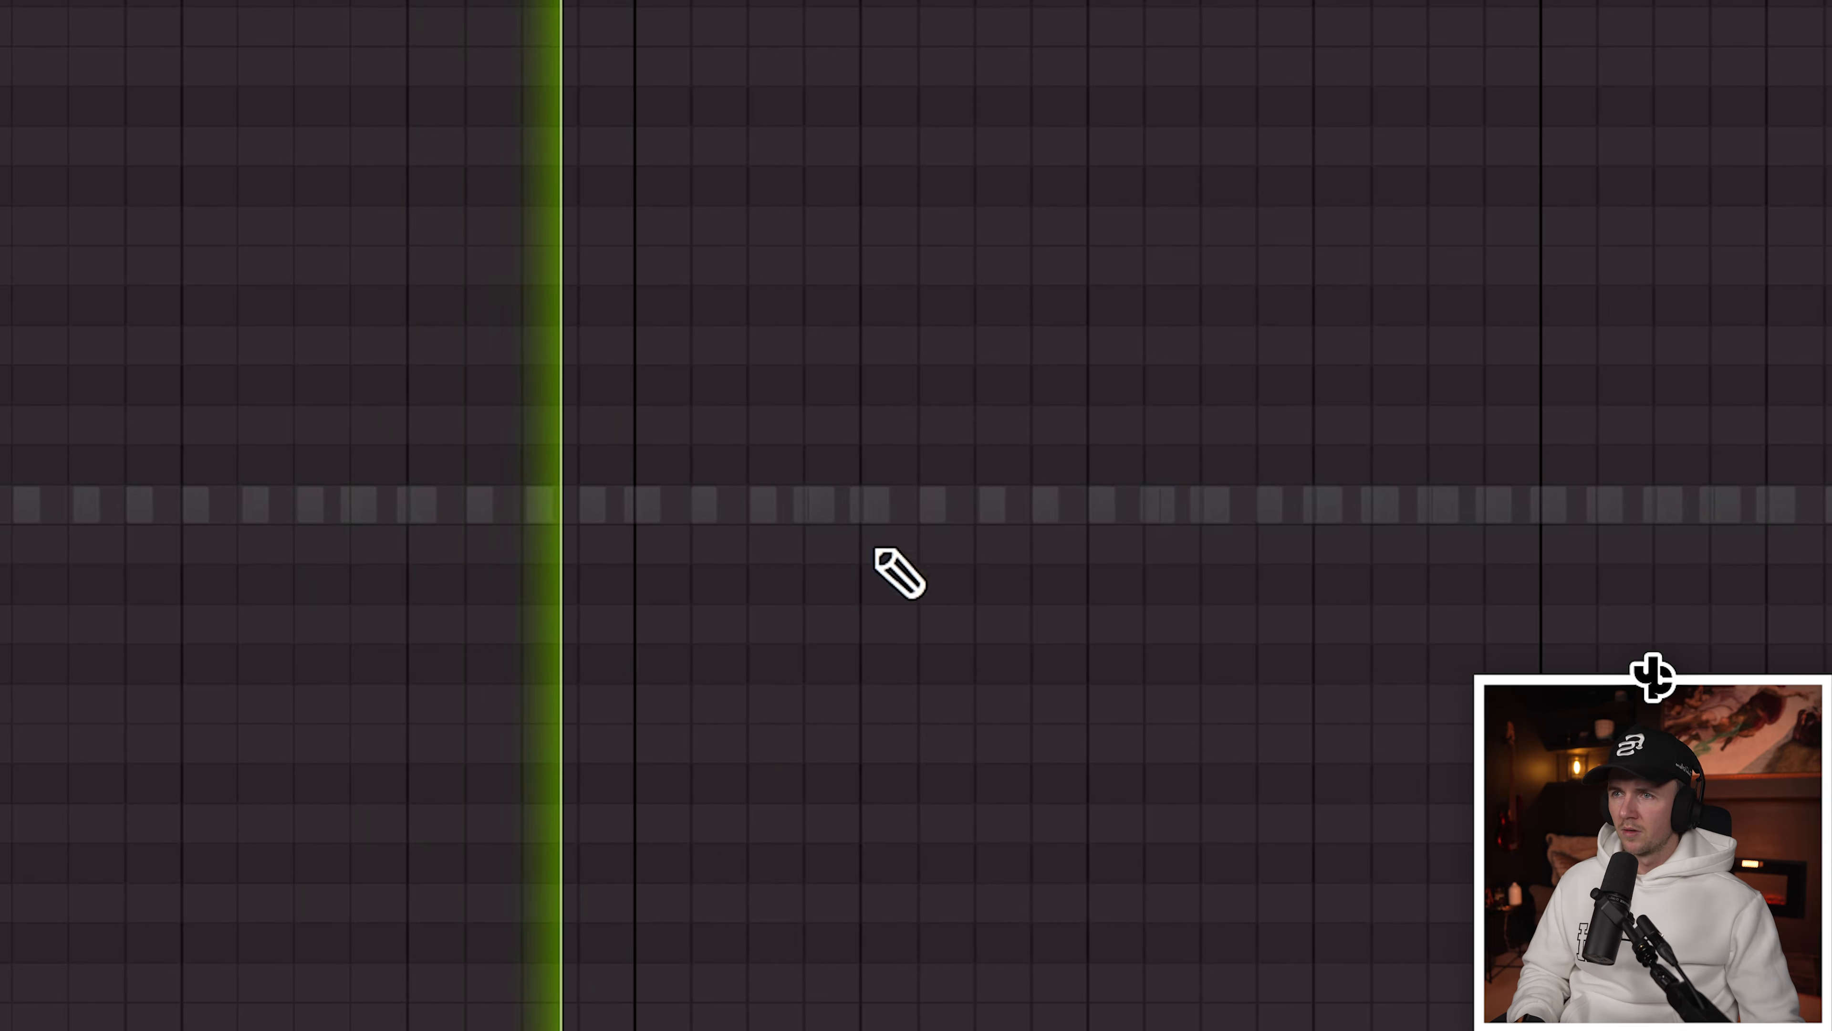
pyautogui.click(1060, 504)
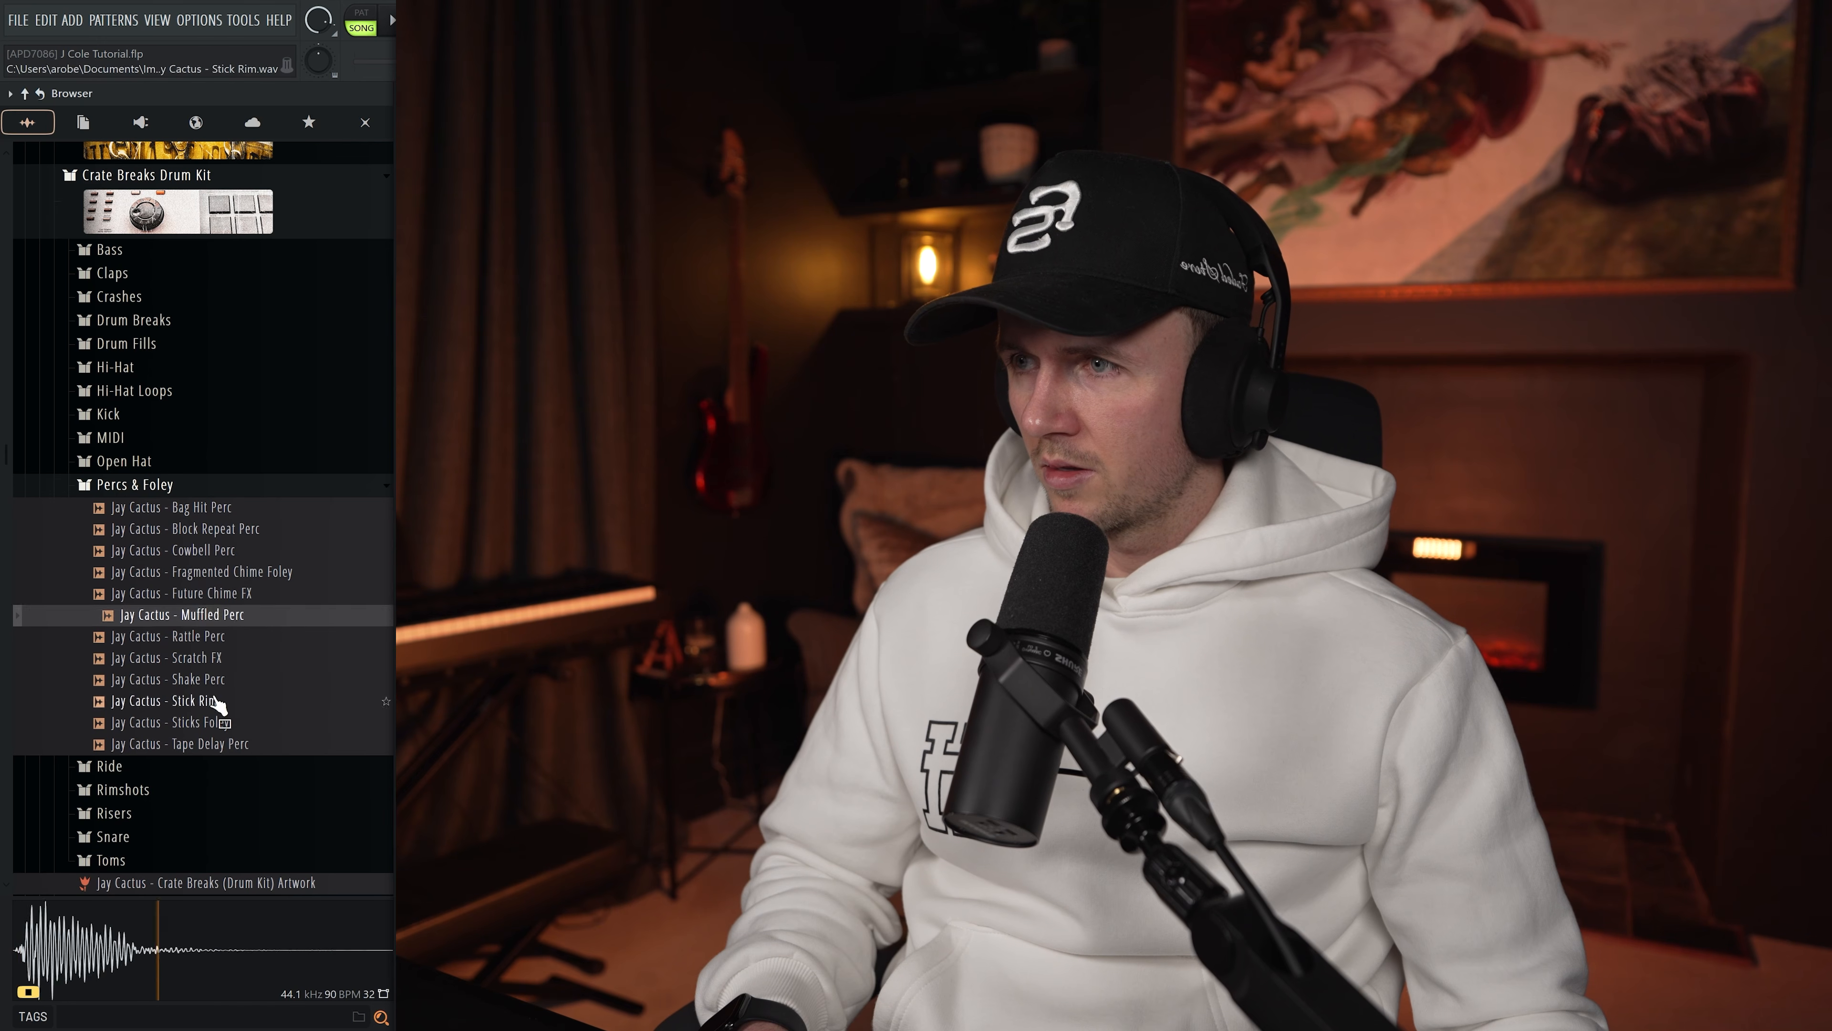
# Choose the Tape Delay Perc from Percs & Foley and place it on Track 13 in bars 9 and 13
pyautogui.click(209, 722)
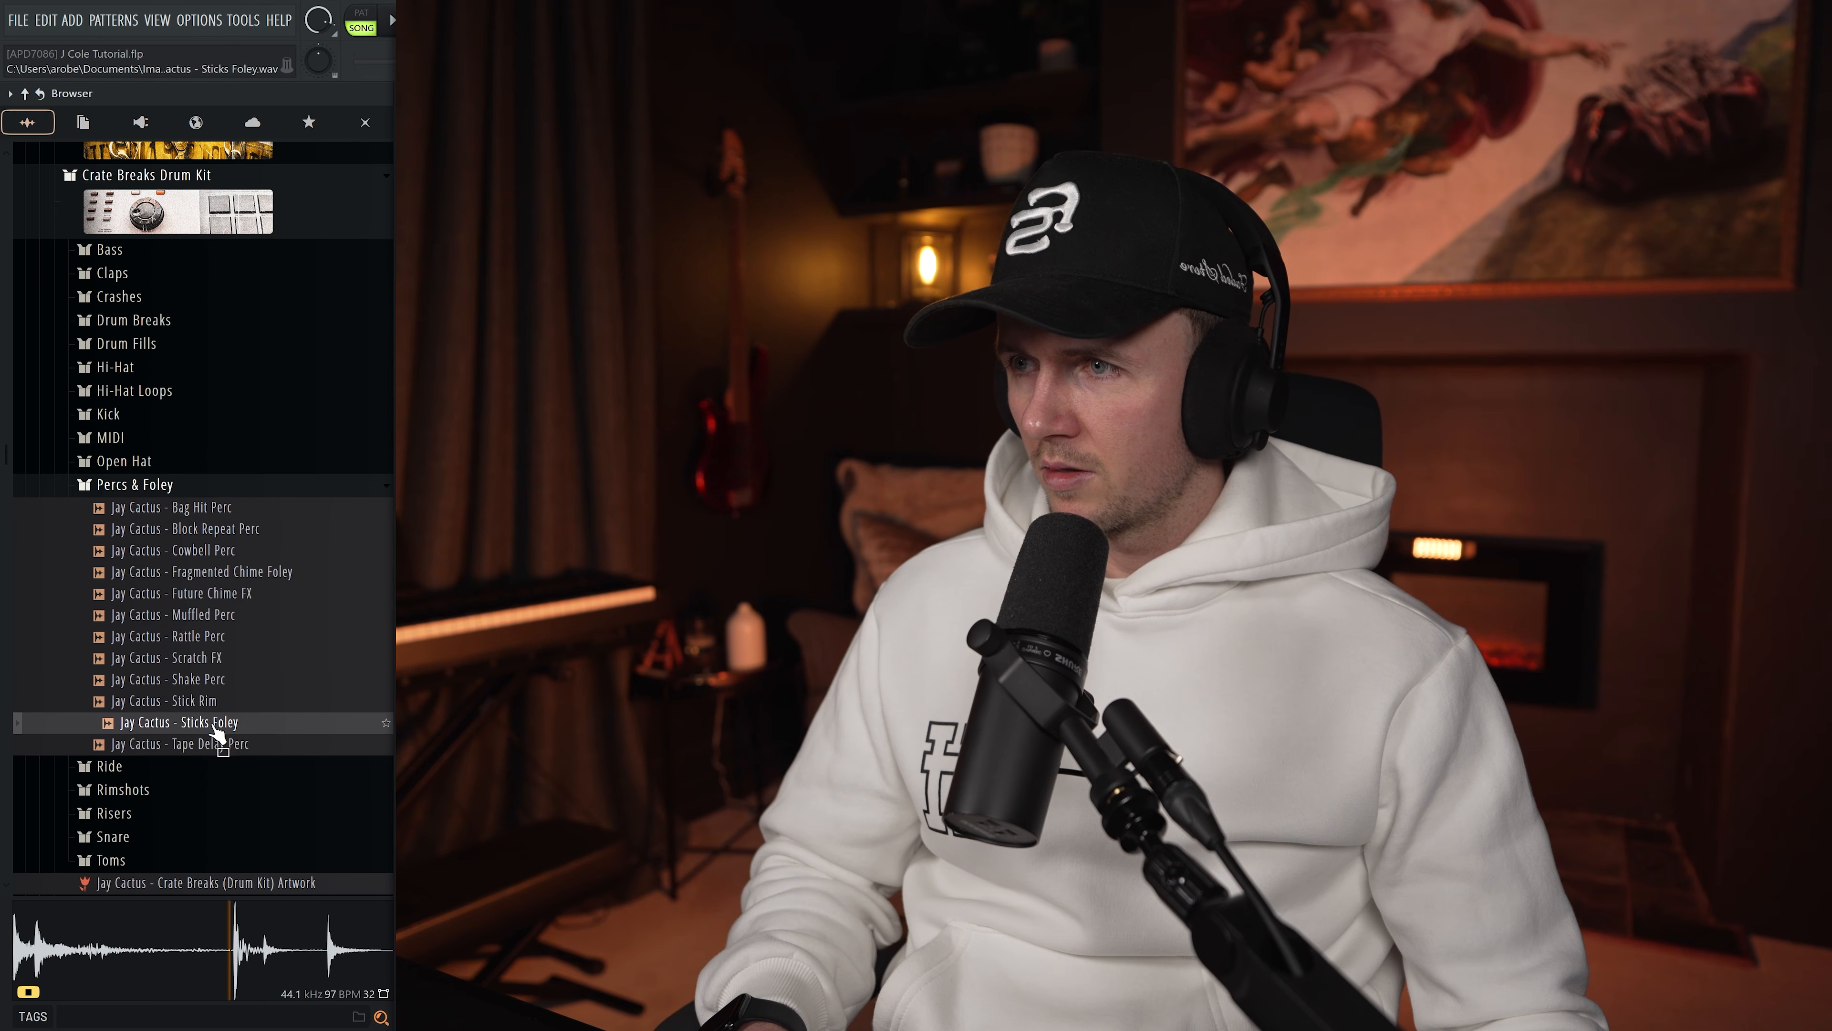
pyautogui.click(217, 744)
pyautogui.moveTo(217, 751); pyautogui.dragTo(1283, 812)
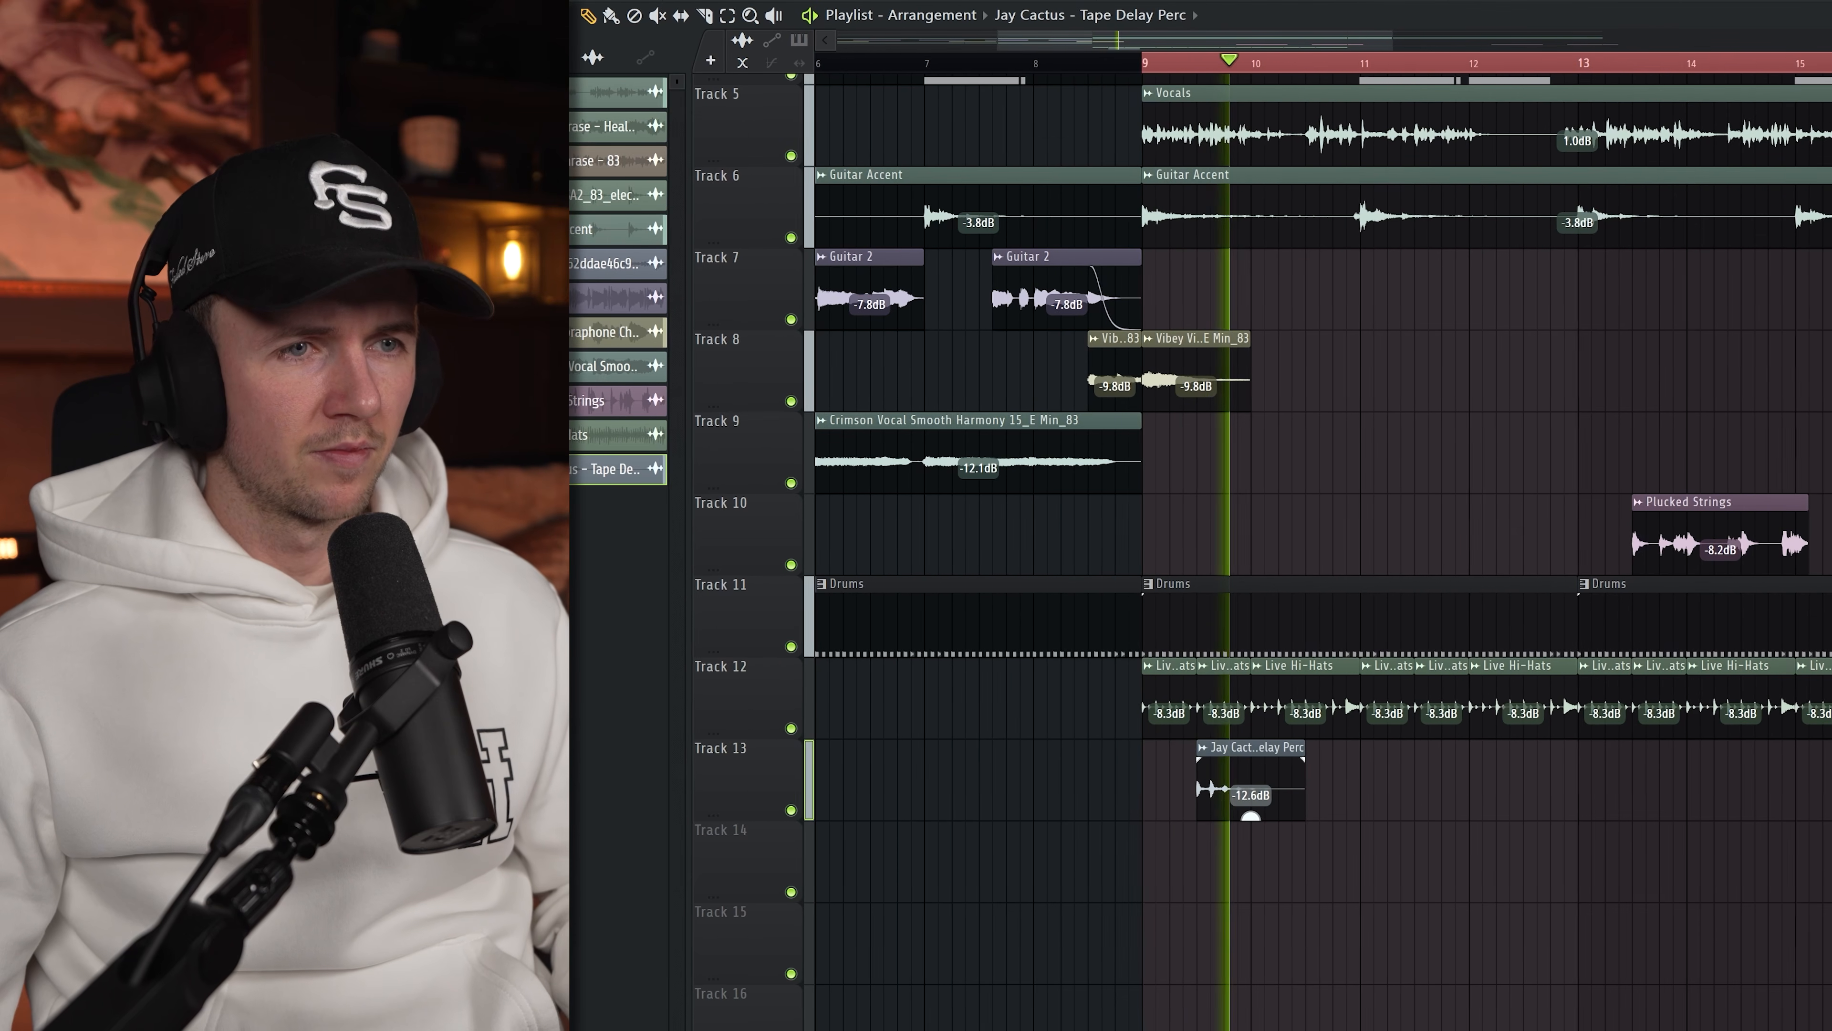
pyautogui.click(1583, 766)
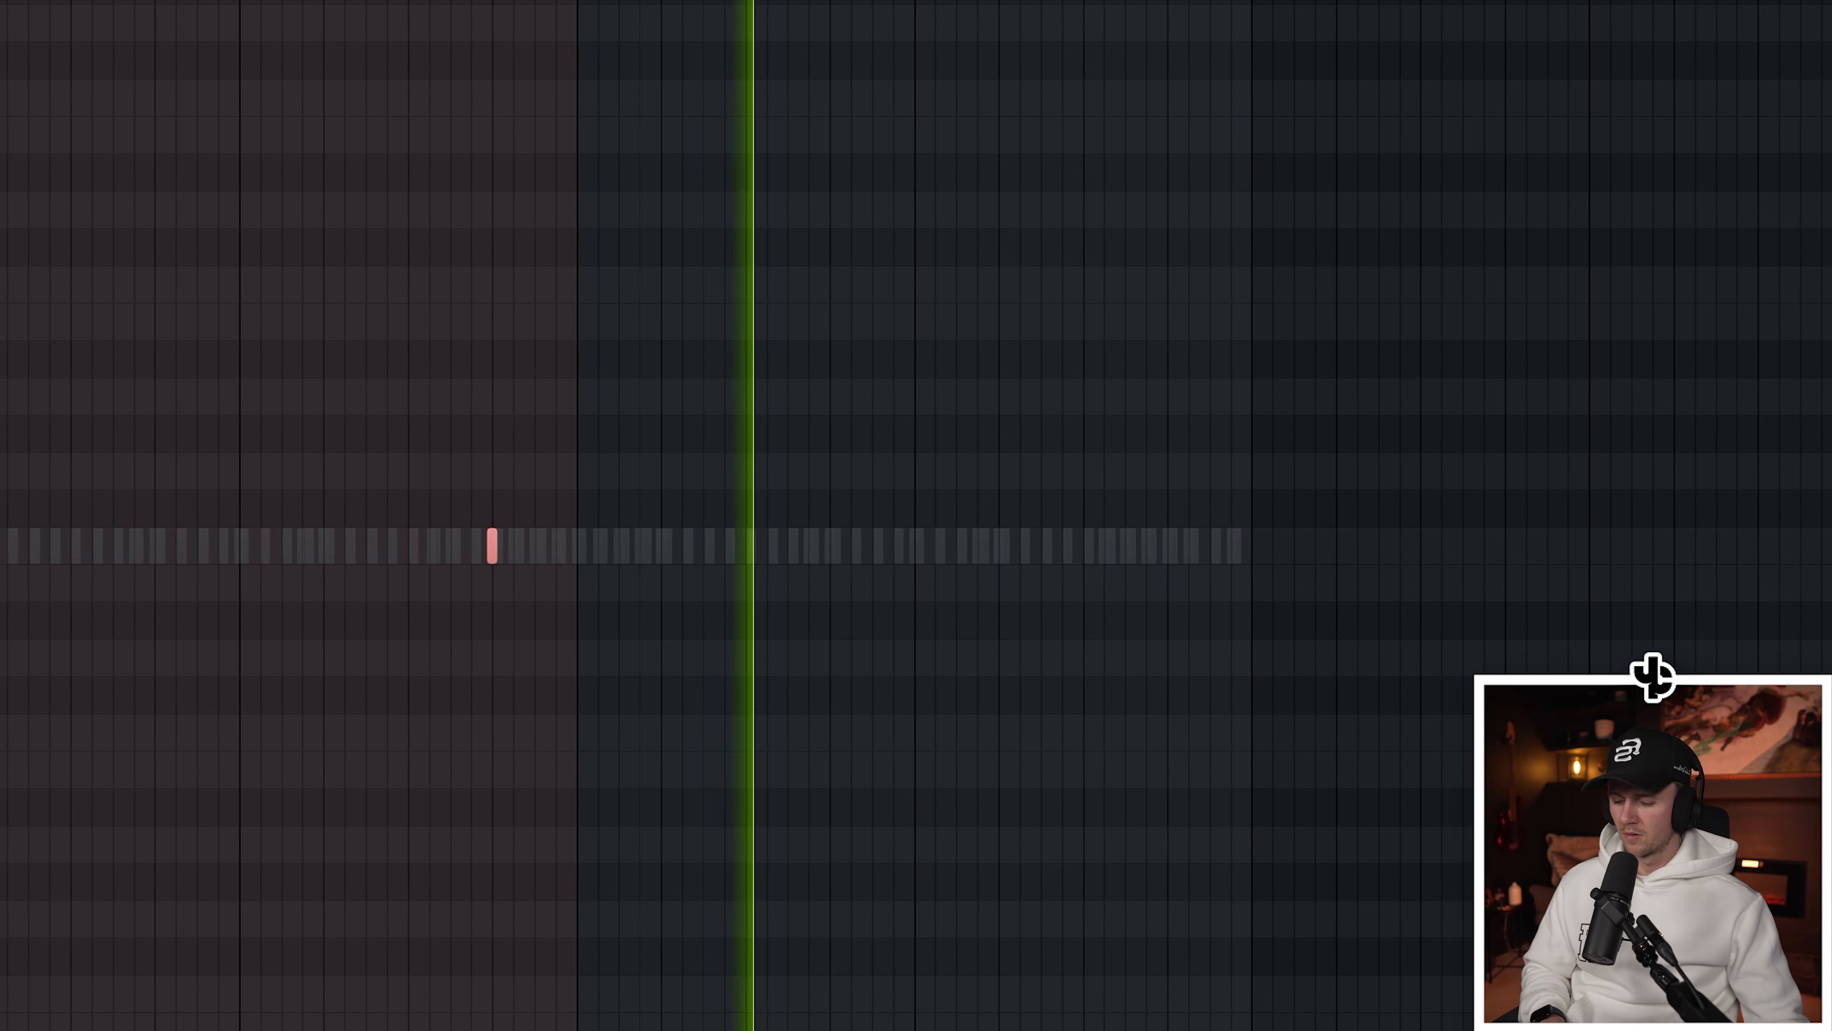
# Repeat the selected single hit from the second bar in the fourth bar of the pattern
pyautogui.click(1180, 545)
pyautogui.hotkey('ctrl', 'd')
pyautogui.scroll(-1, 577, 360)
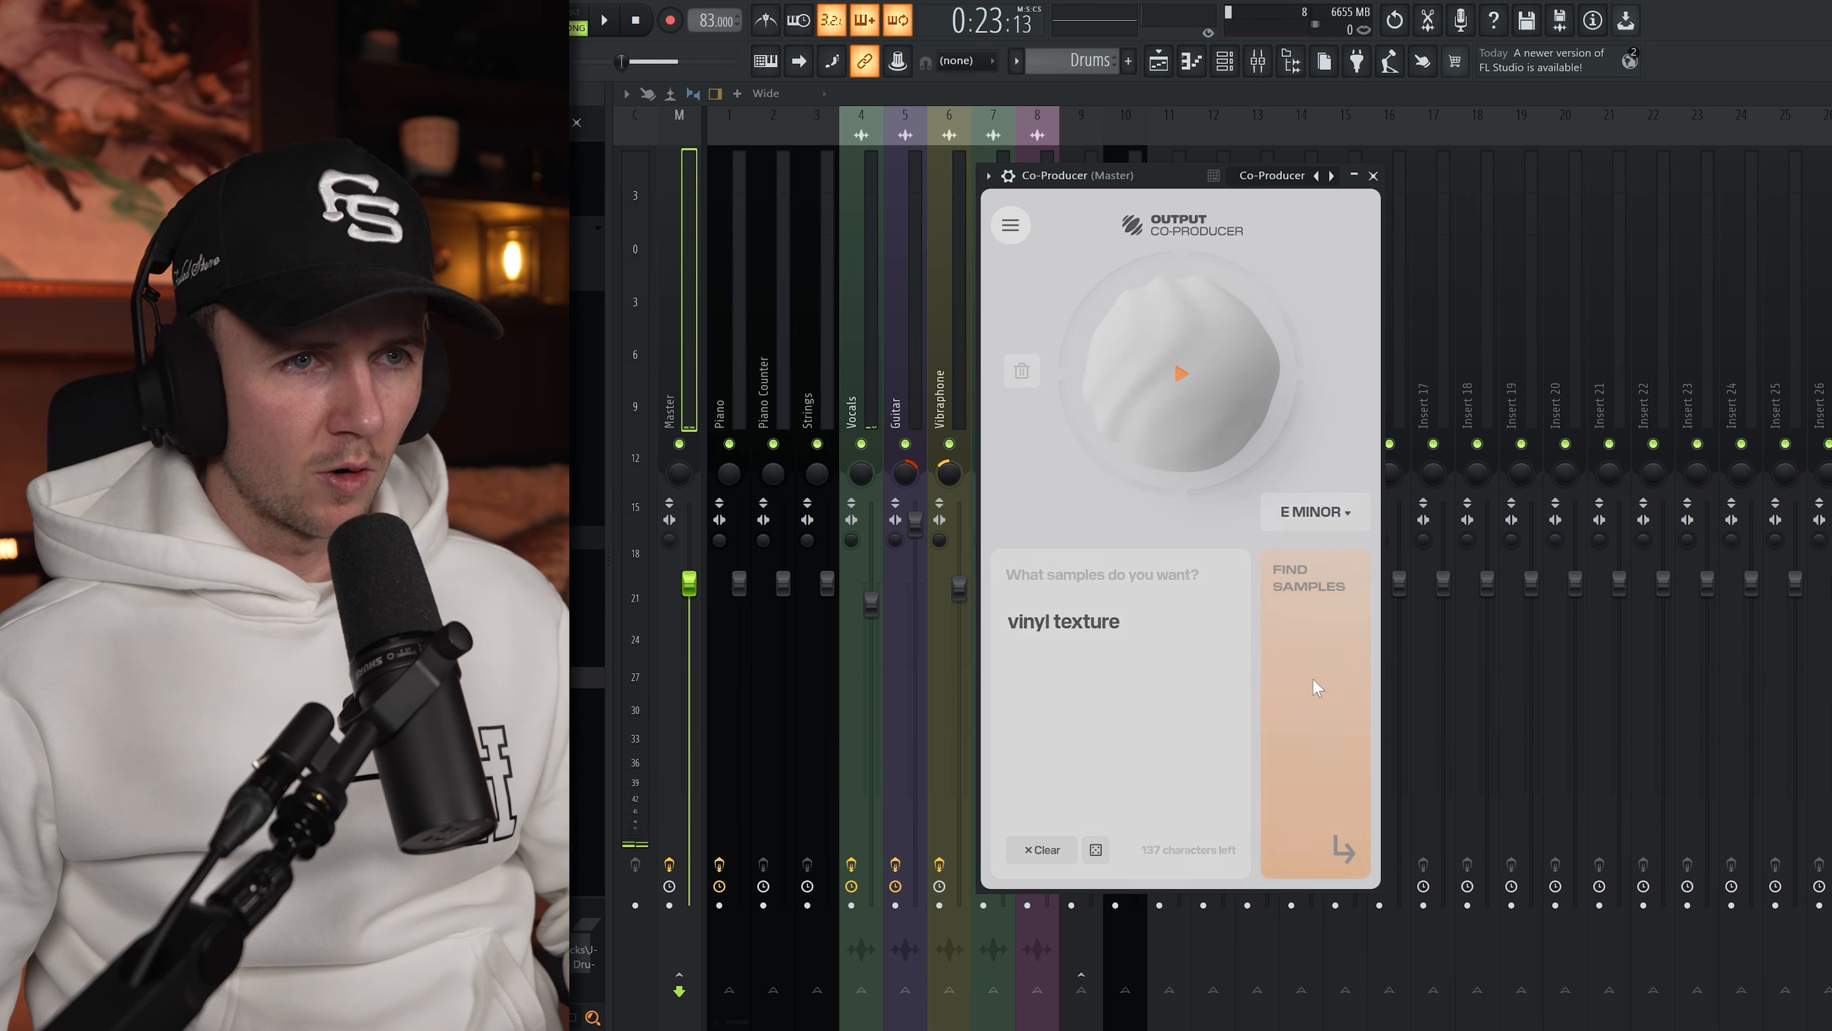
# Find vinyl texture samples in E minor with Co-Producer and lower the vinyl crackle clip on Track 14 to -13.0 dB
pyautogui.click(1318, 682)
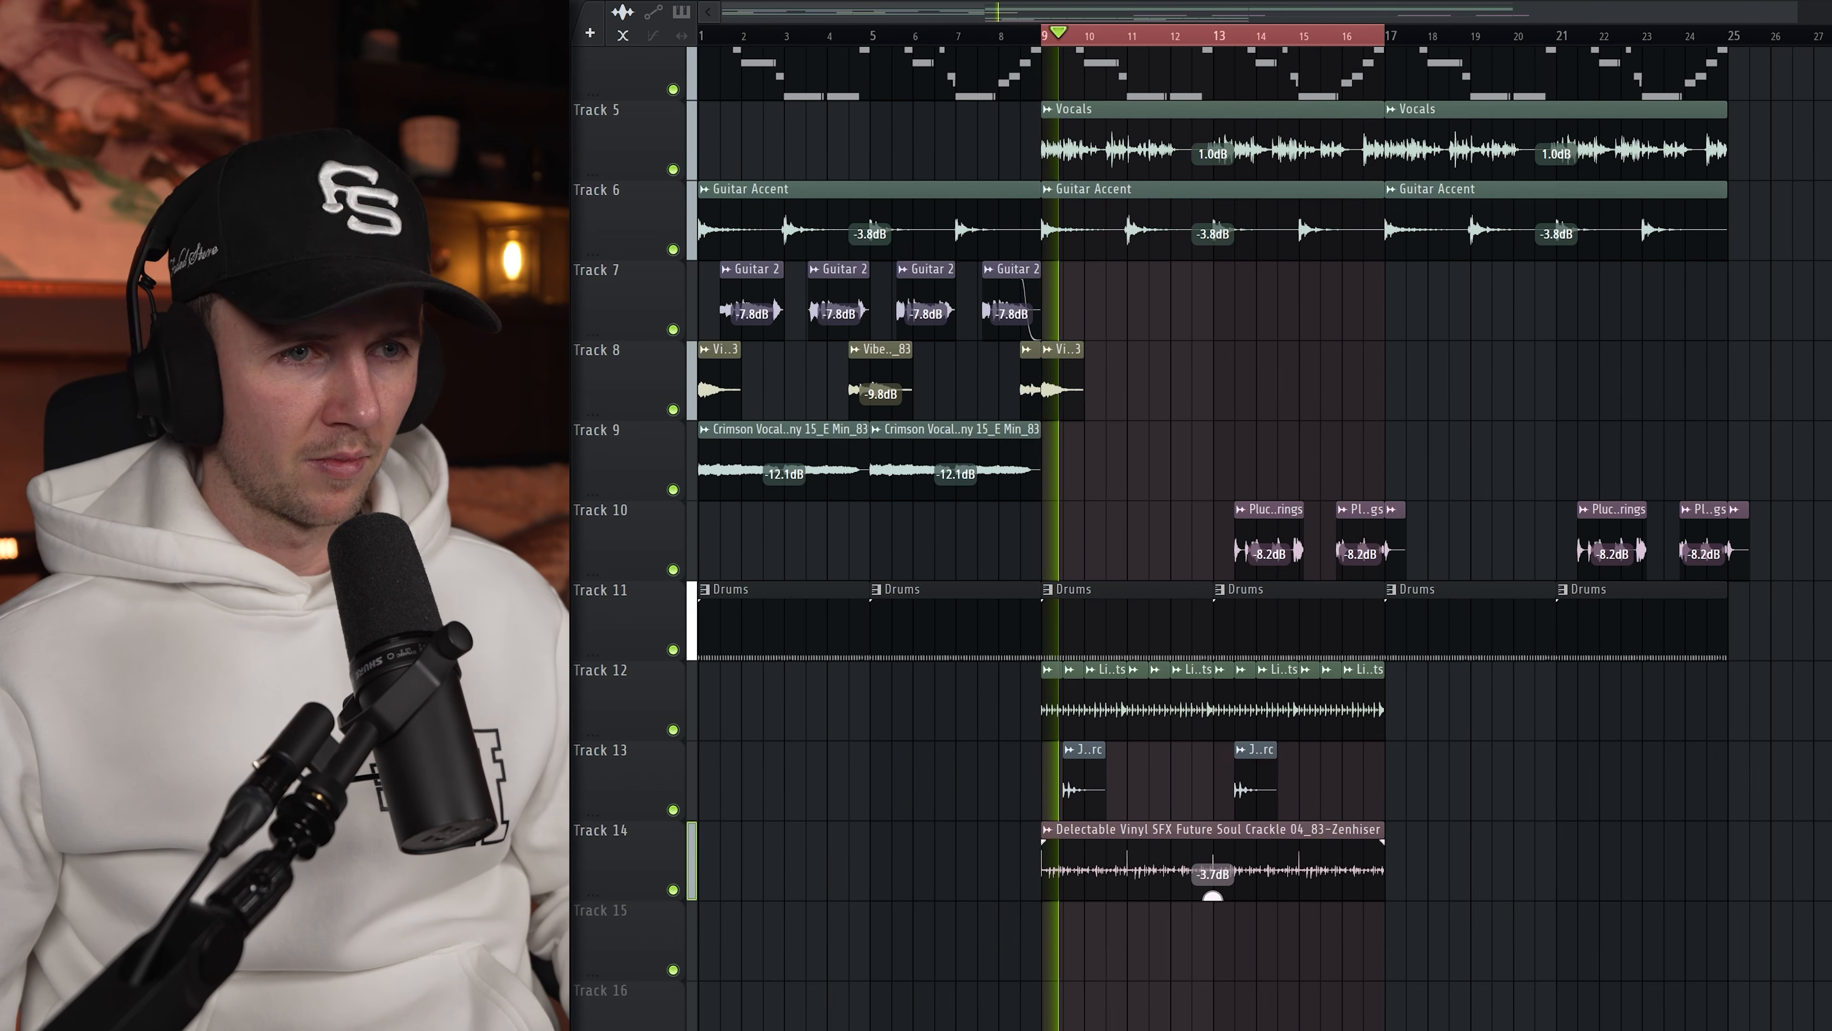
pyautogui.moveTo(1210, 896)
pyautogui.mouseDown()
pyautogui.moveTo(1212, 913)
pyautogui.moveTo(1203, 900)
pyautogui.mouseUp()
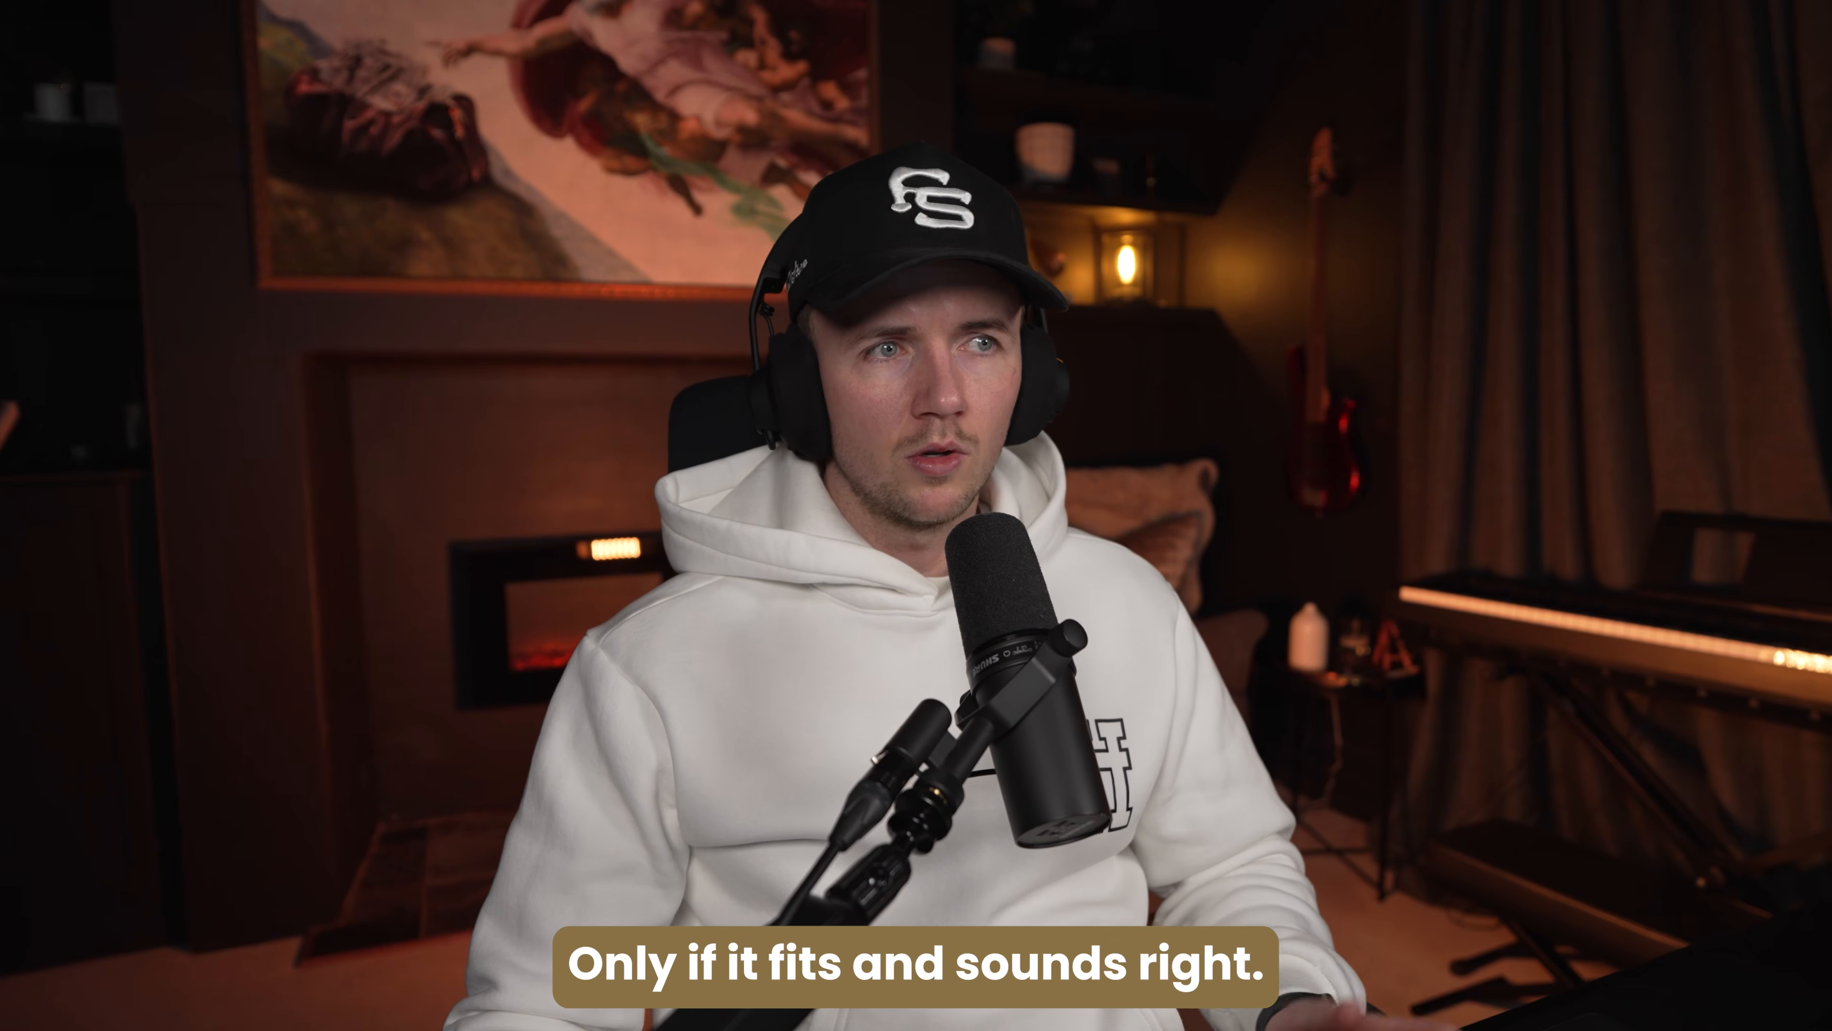
# Cut the Drums pattern out just before bar 13, where the Gritty Drum Fill 07_83 clip starts
pyautogui.click(1287, 449)
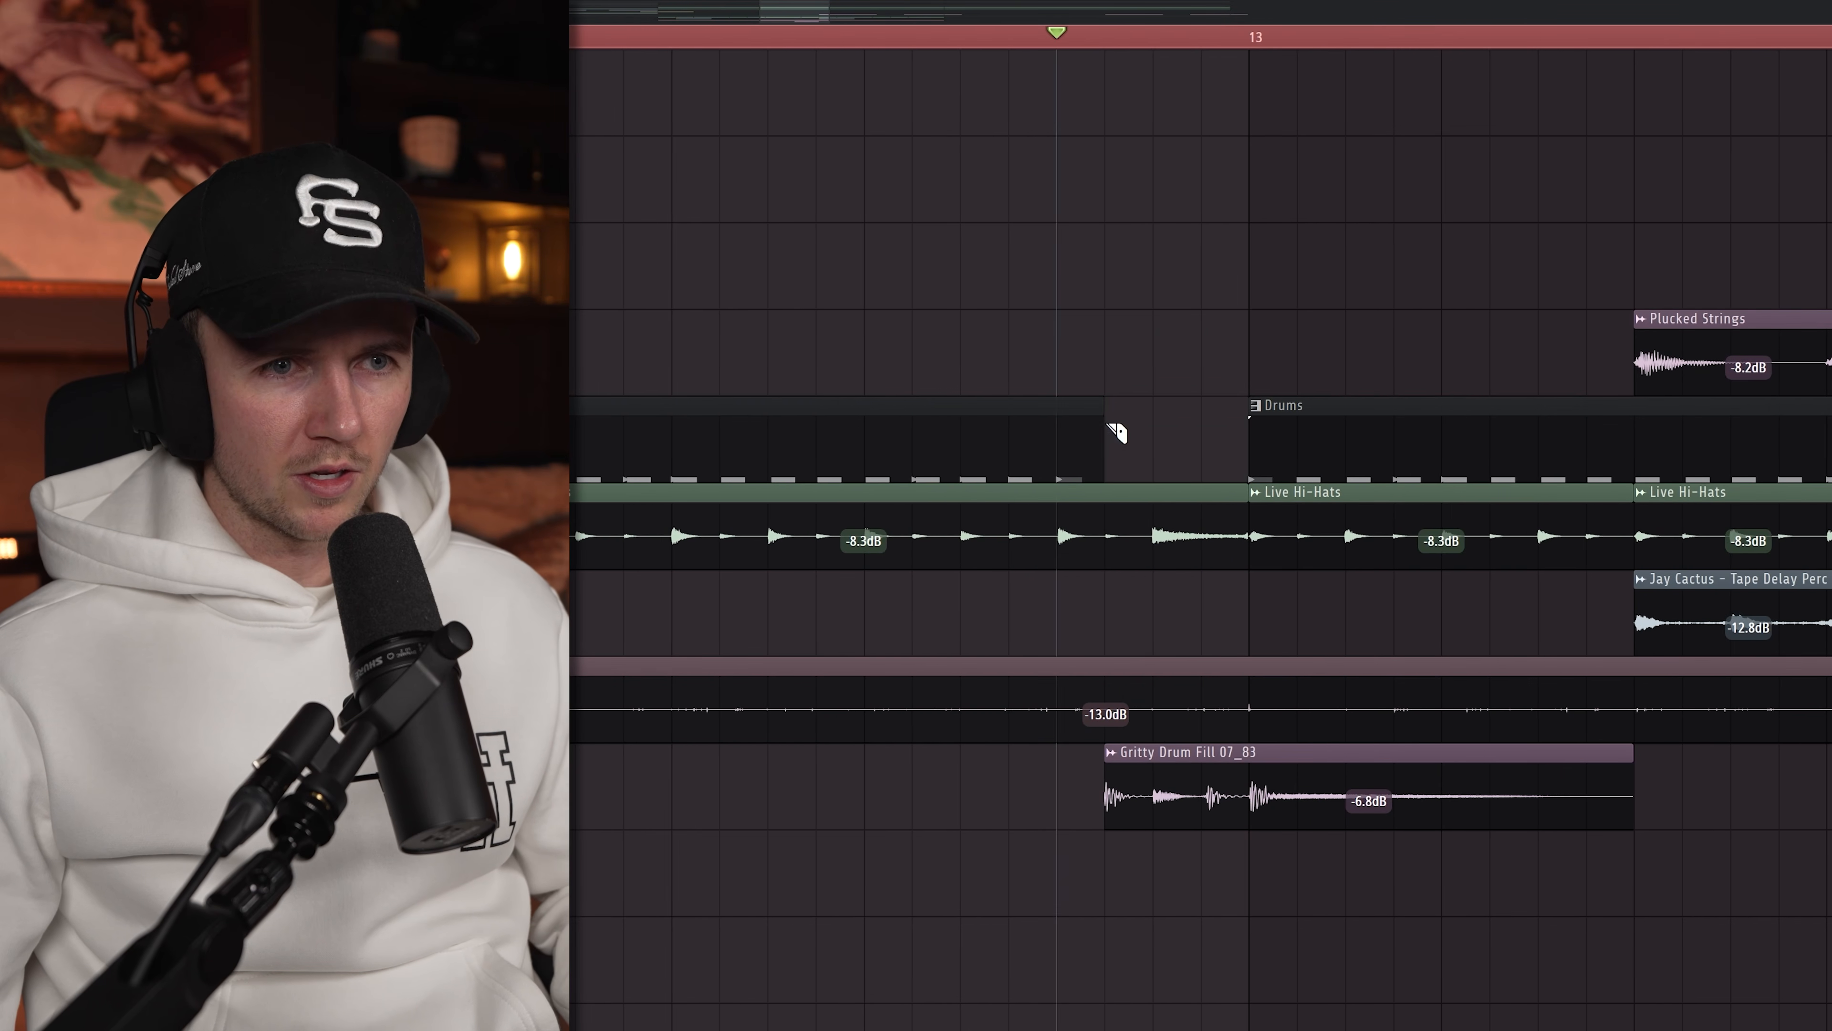
pyautogui.scroll(-5, 1189, 432)
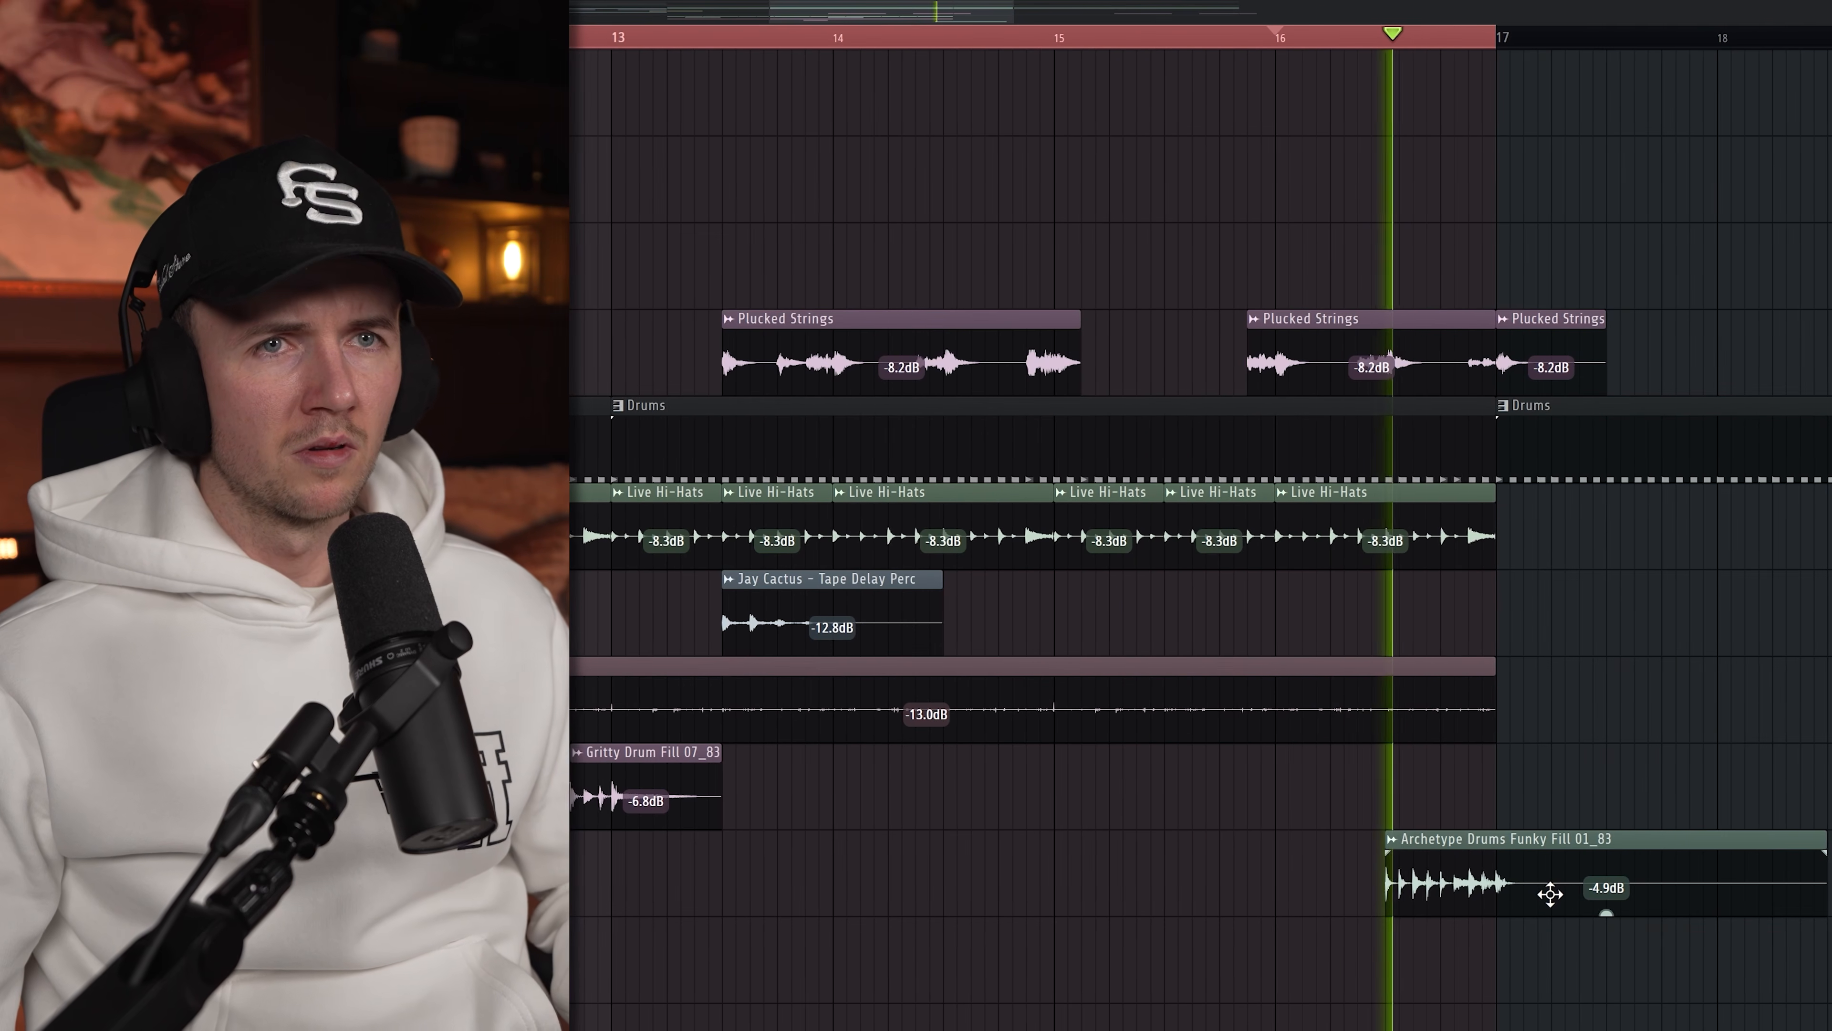
pyautogui.scroll(-4, 1623, 812)
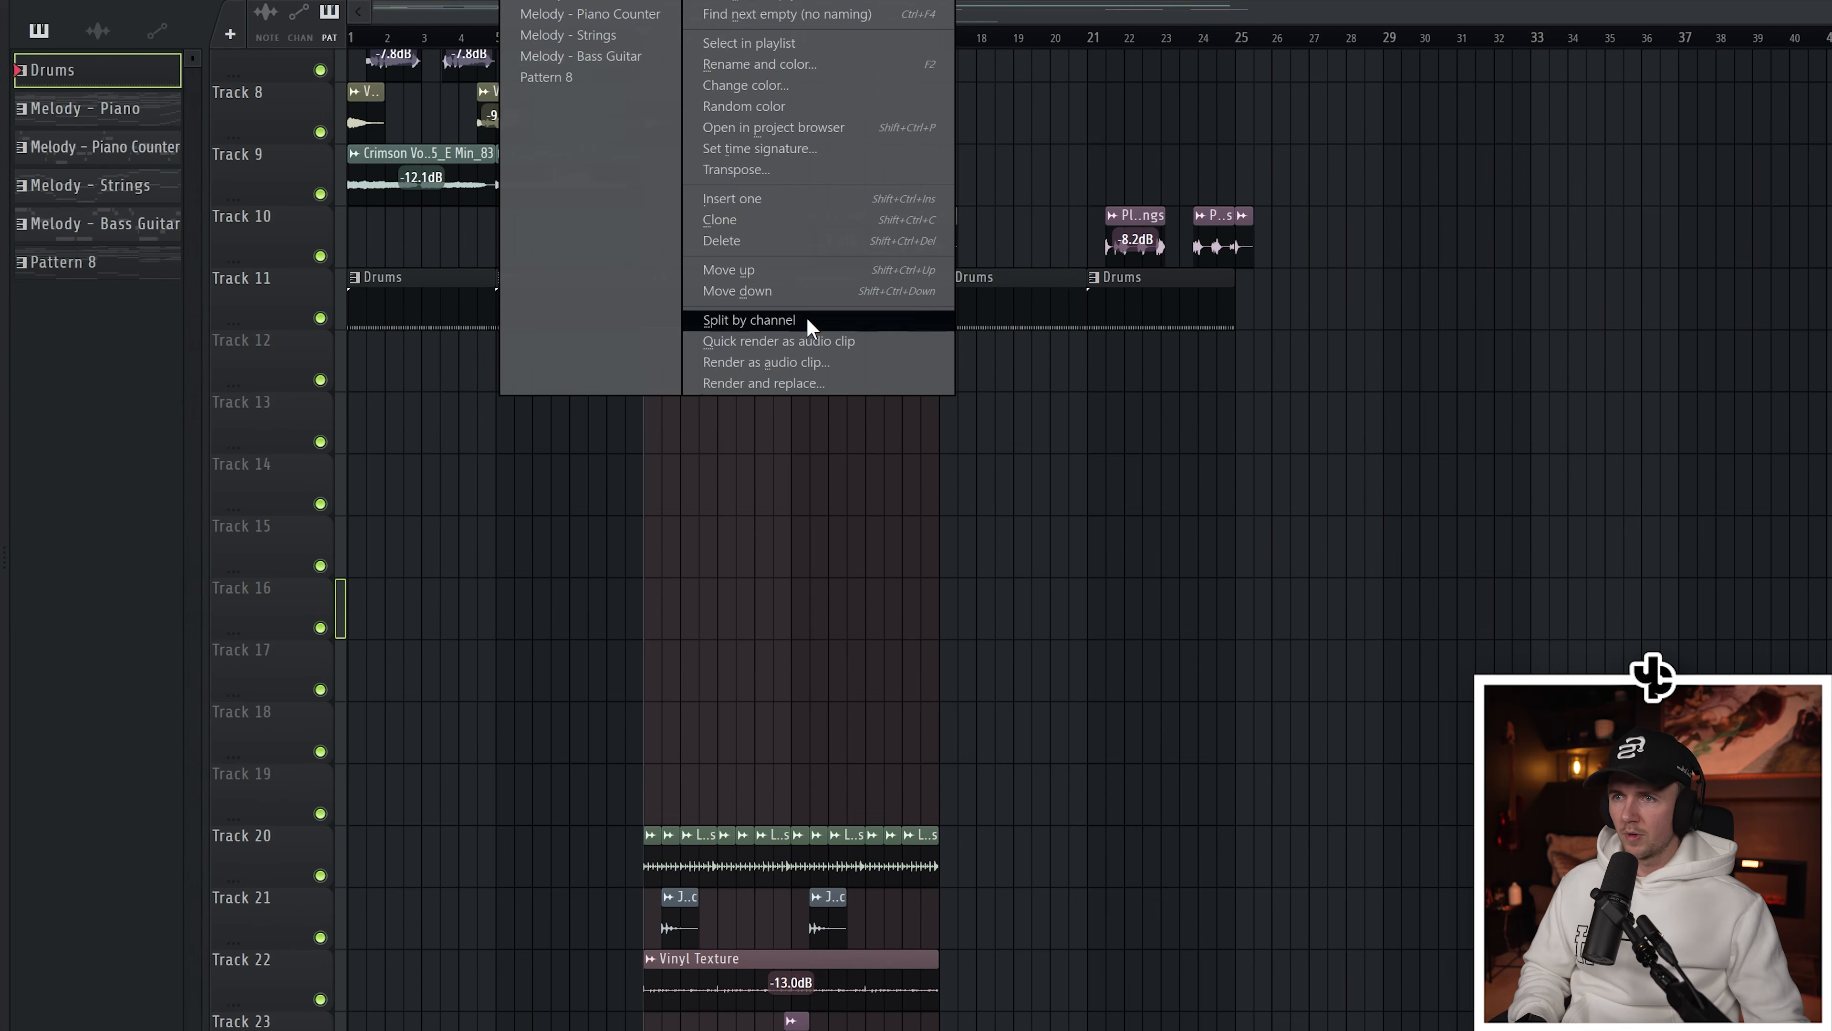
# Split the Drums pattern by channel into separate patterns for each drum sound
pyautogui.click(806, 319)
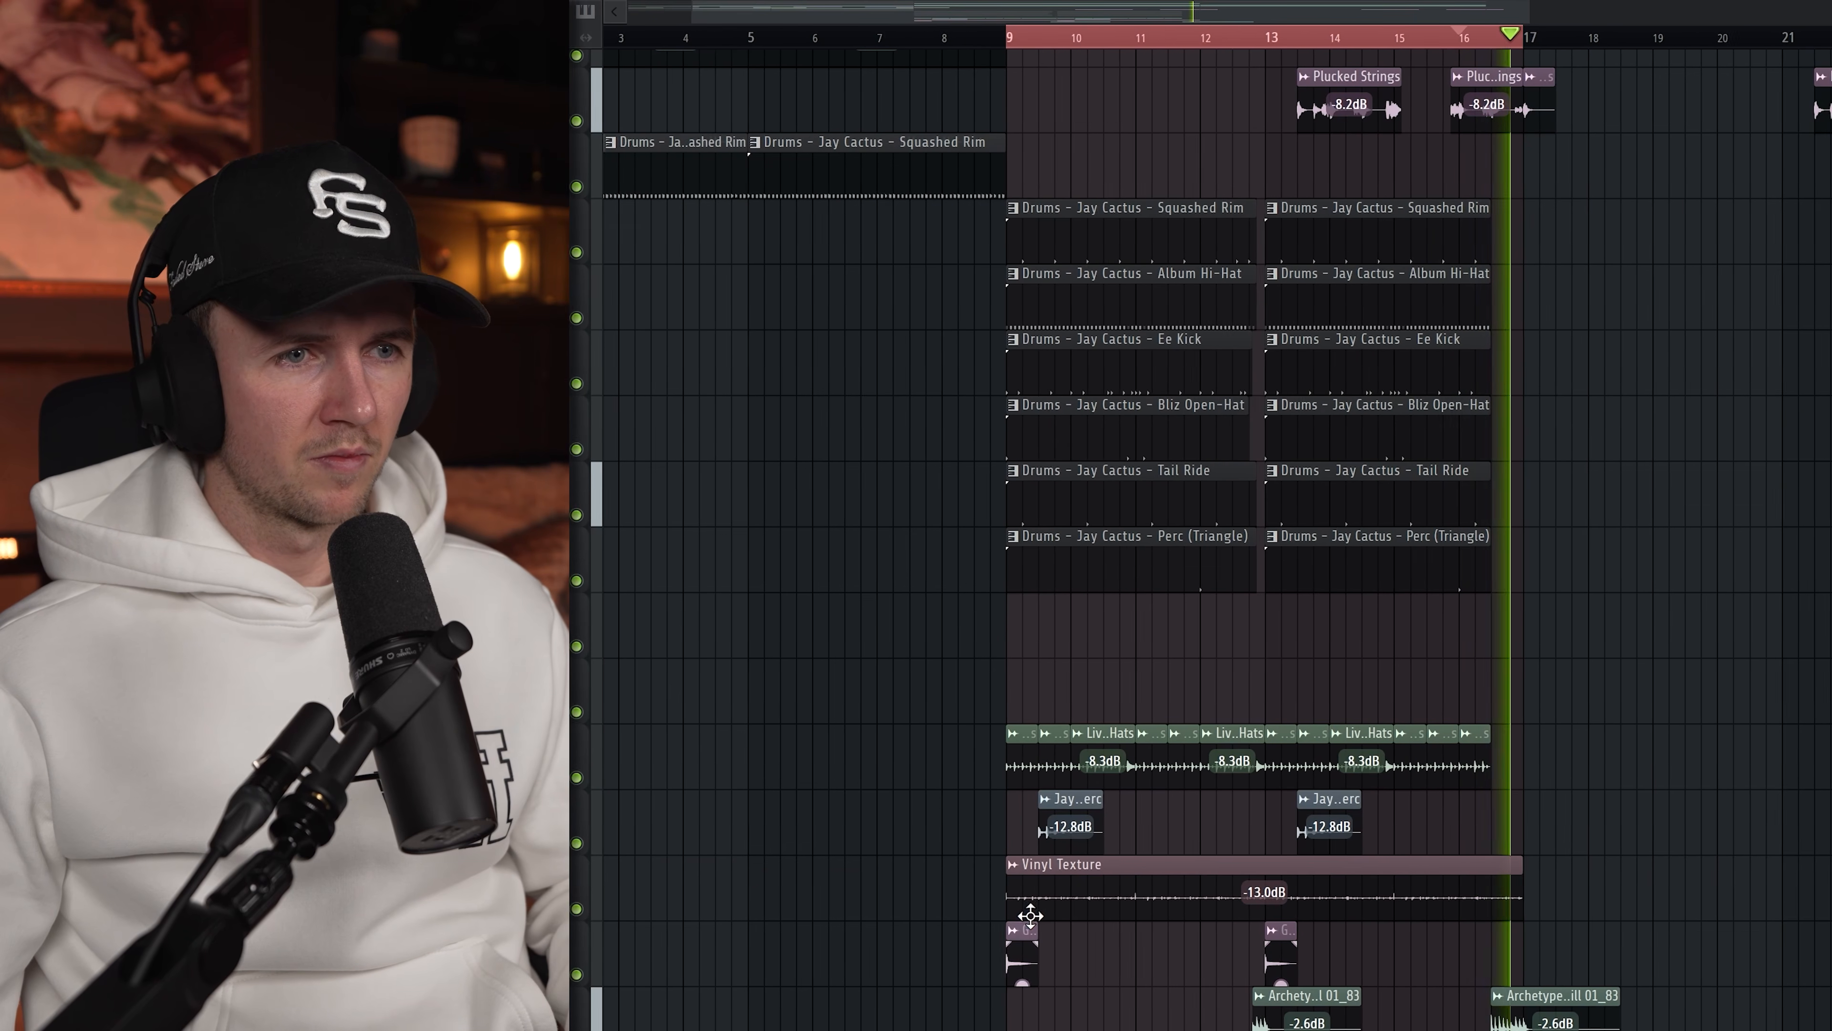
pyautogui.scroll(-2, 1292, 633)
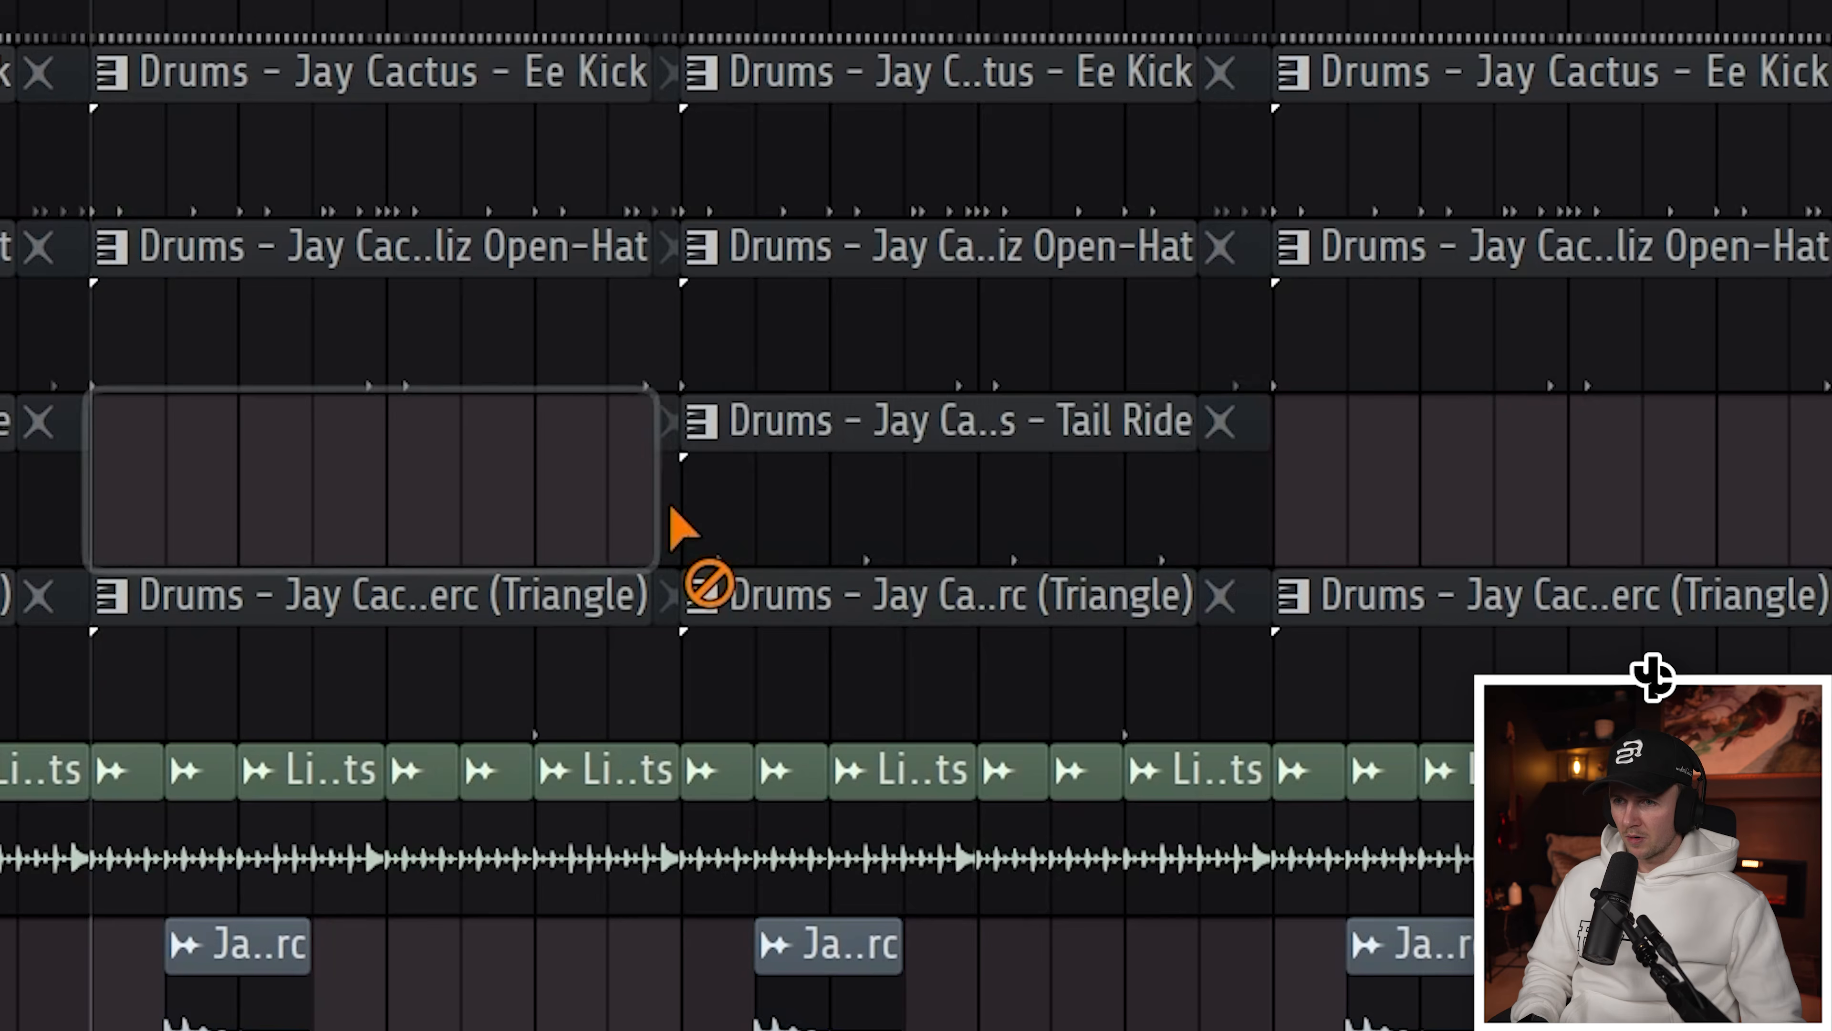
# Remove the Tail Ride clips over bars 9 to 17 and put one back at bar 13
pyautogui.moveTo(670, 507); pyautogui.dragTo(1298, 506)
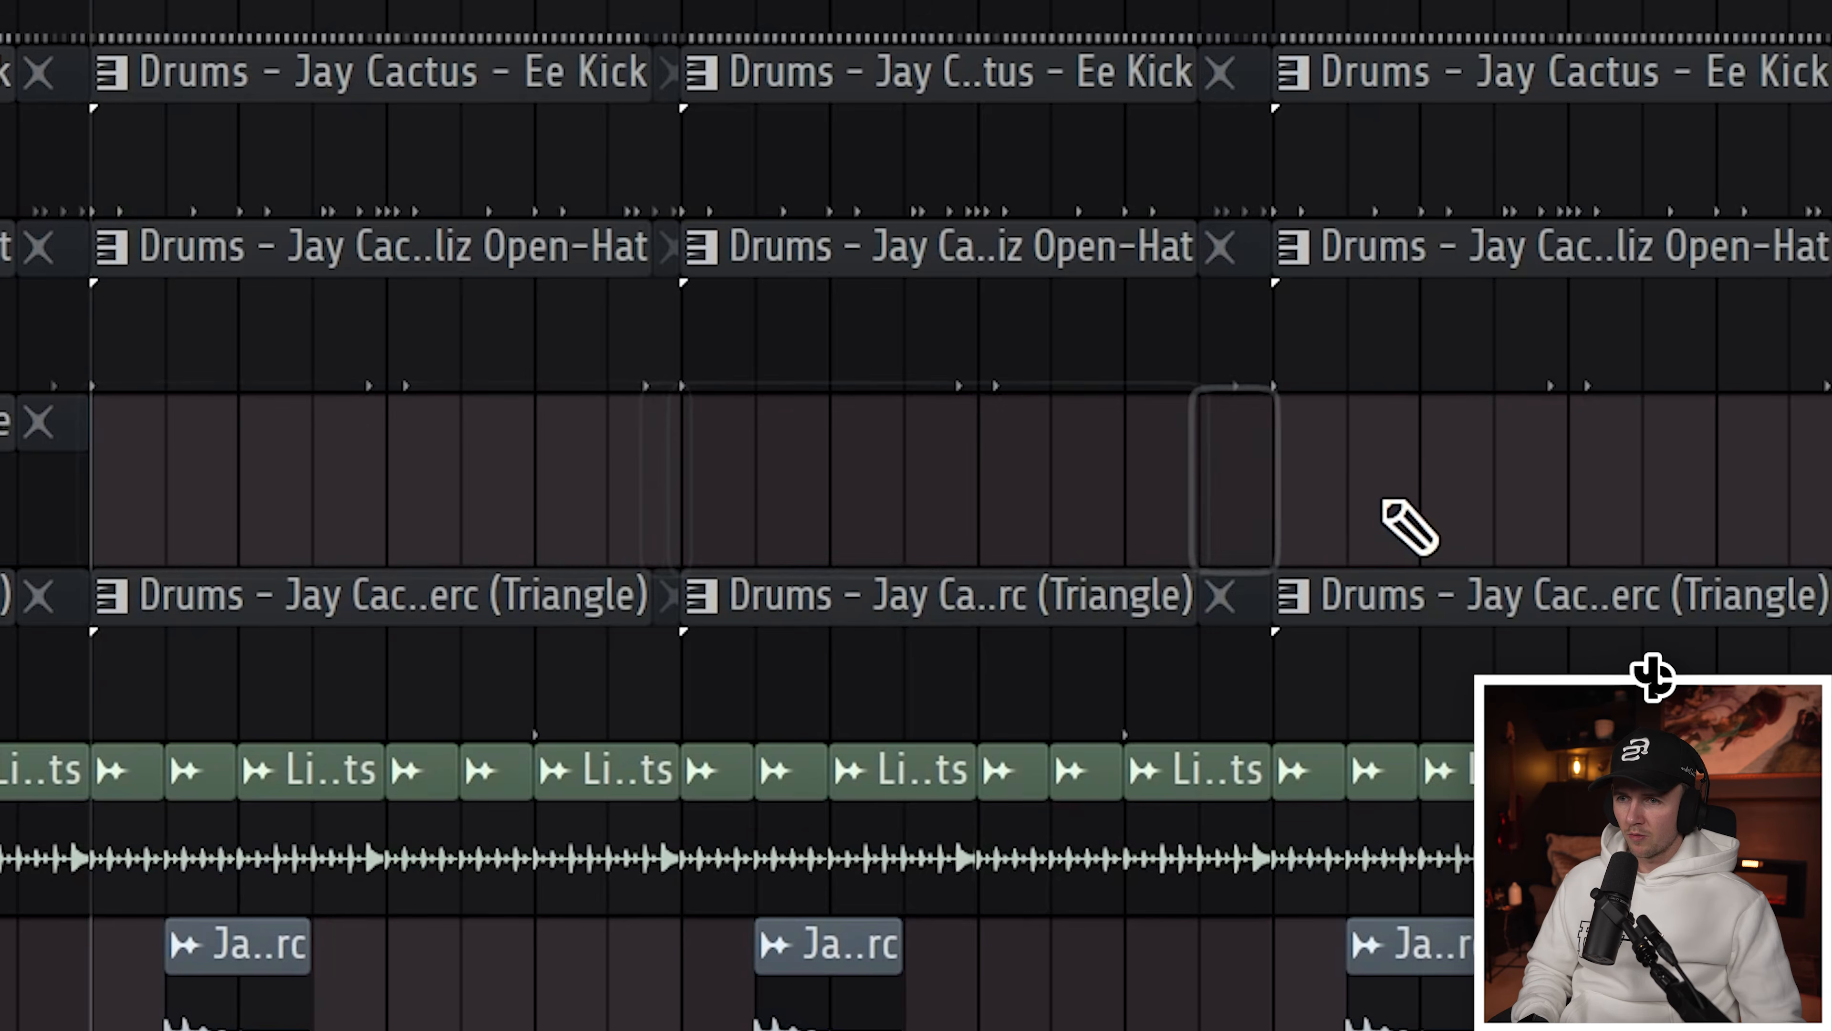
pyautogui.scroll(-2, 1521, 693)
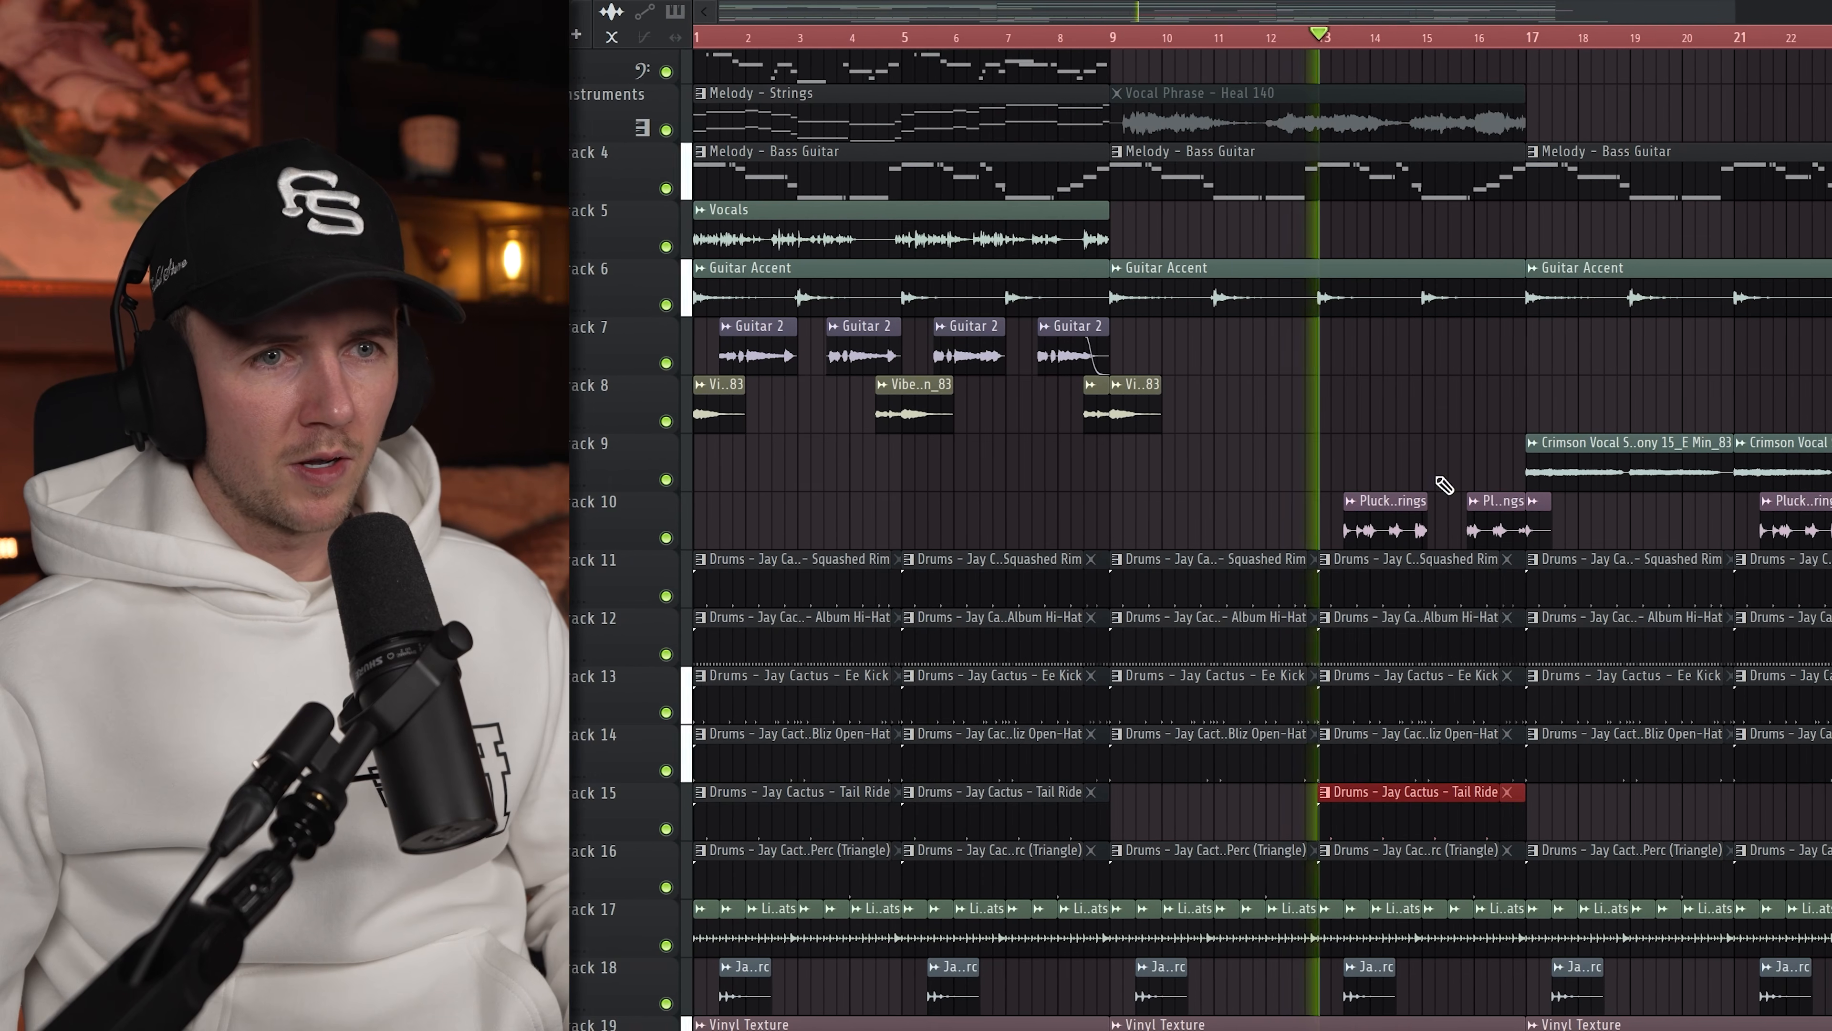
pyautogui.scroll(-1, 1567, 826)
pyautogui.hotkey('ctrl', 'a')
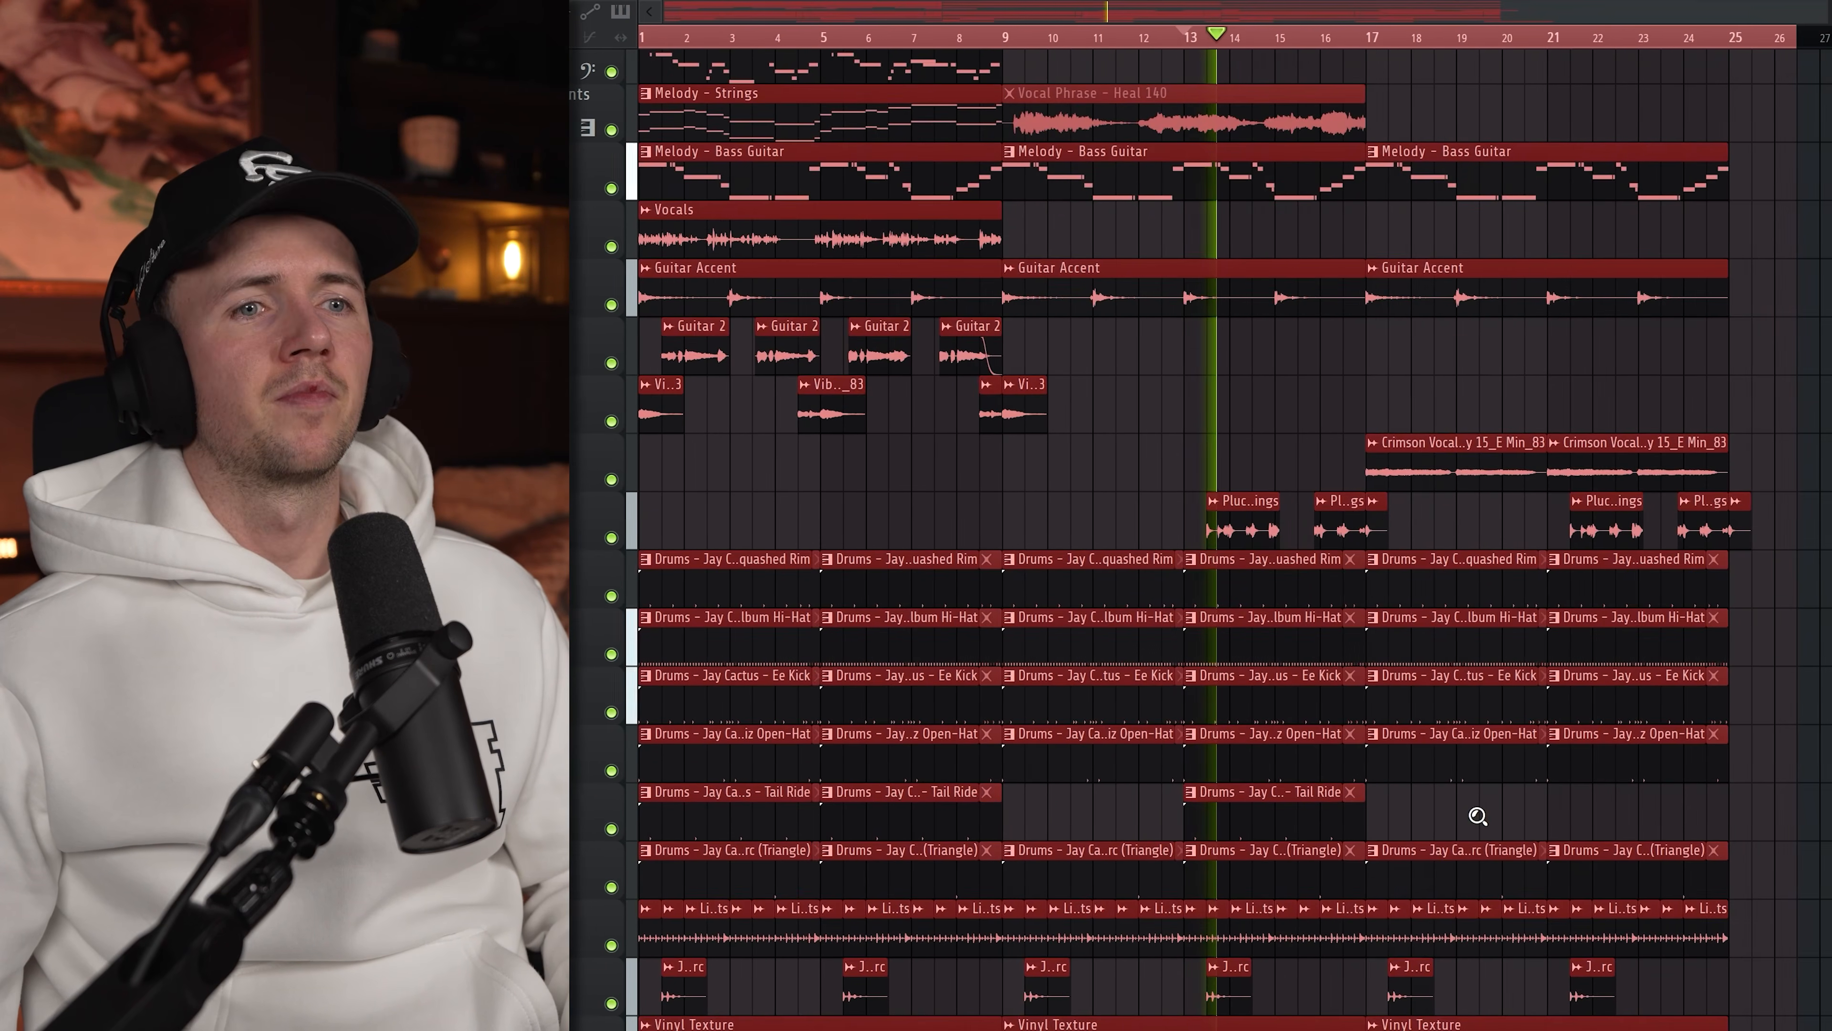
pyautogui.hotkey('shift', '5')
pyautogui.hotkey('ctrl', 'd')
pyautogui.moveTo(1604, 730); pyautogui.dragTo(1244, 742)
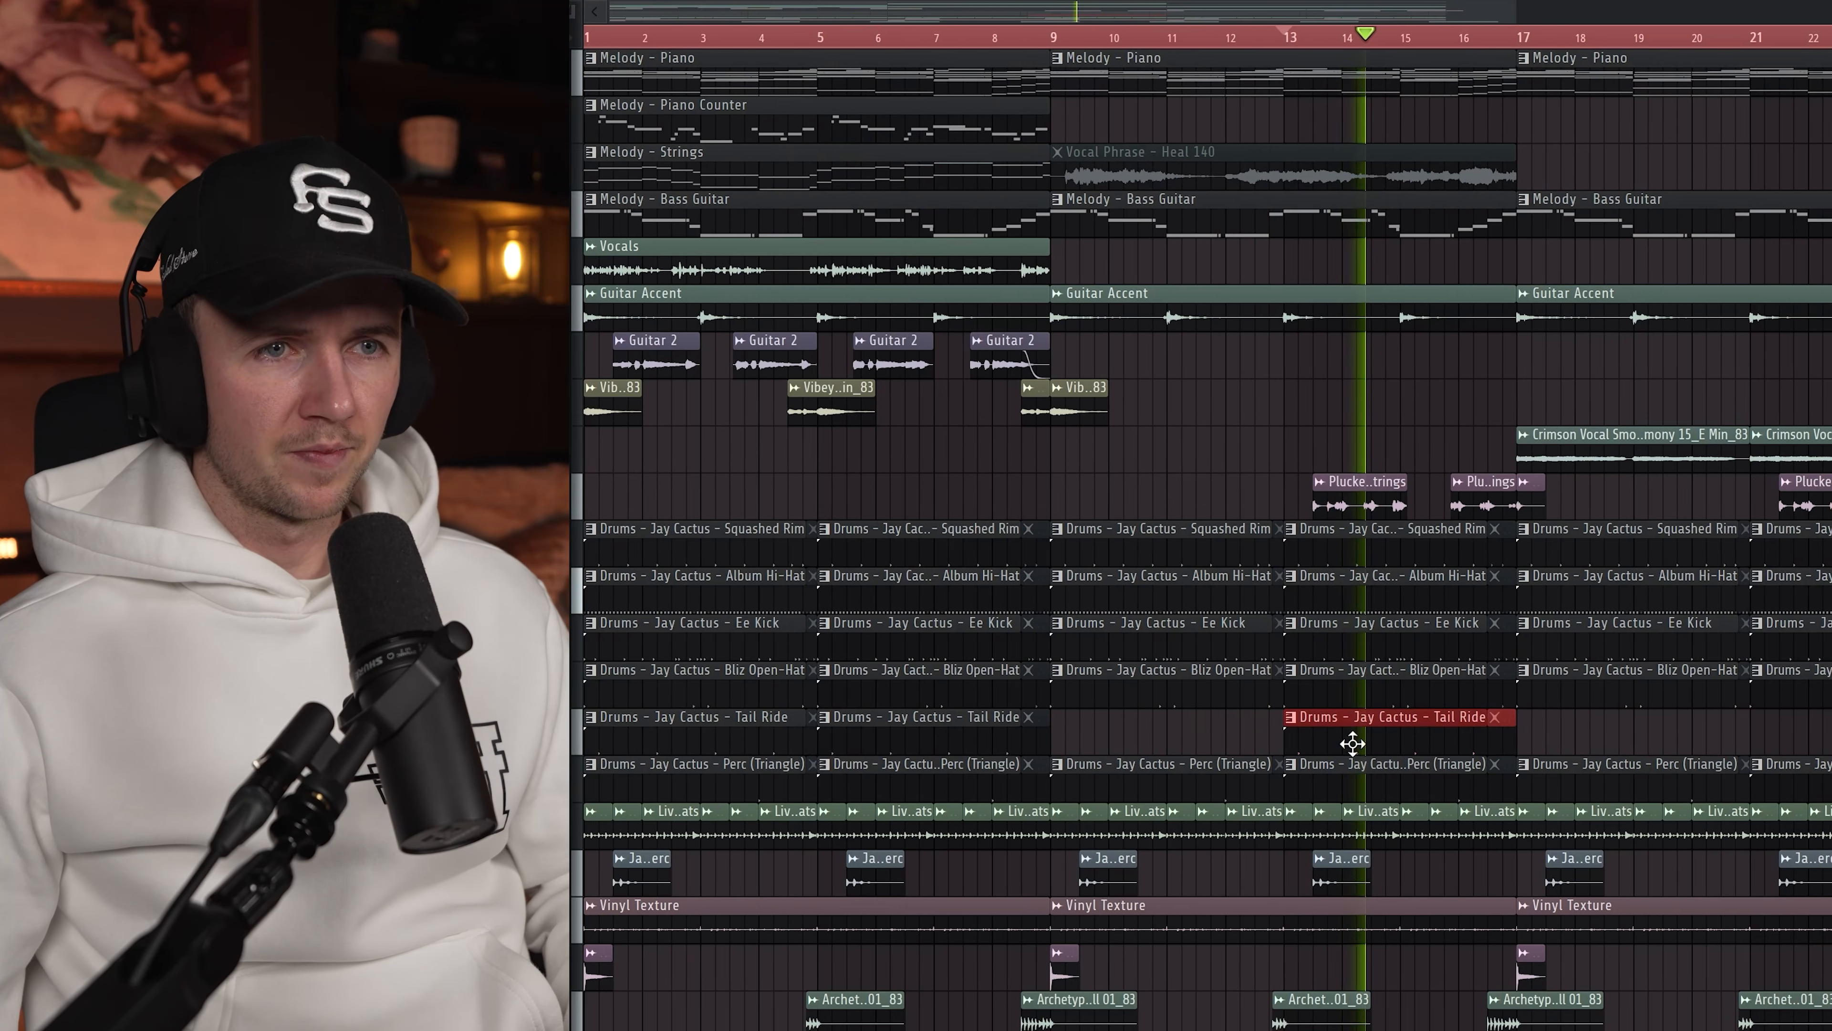
# Cut the drum patterns out of bar 16, leaving only short Album Hi-Hat and Ee Kick chops as a fill into bar 17
pyautogui.keyDown('ctrl'); pyautogui.click(1579, 745); pyautogui.keyUp('ctrl')
pyautogui.scroll(-1, 1561, 744)
pyautogui.hotkey('ctrl', 'a')
pyautogui.scroll(-1, 1543, 748)
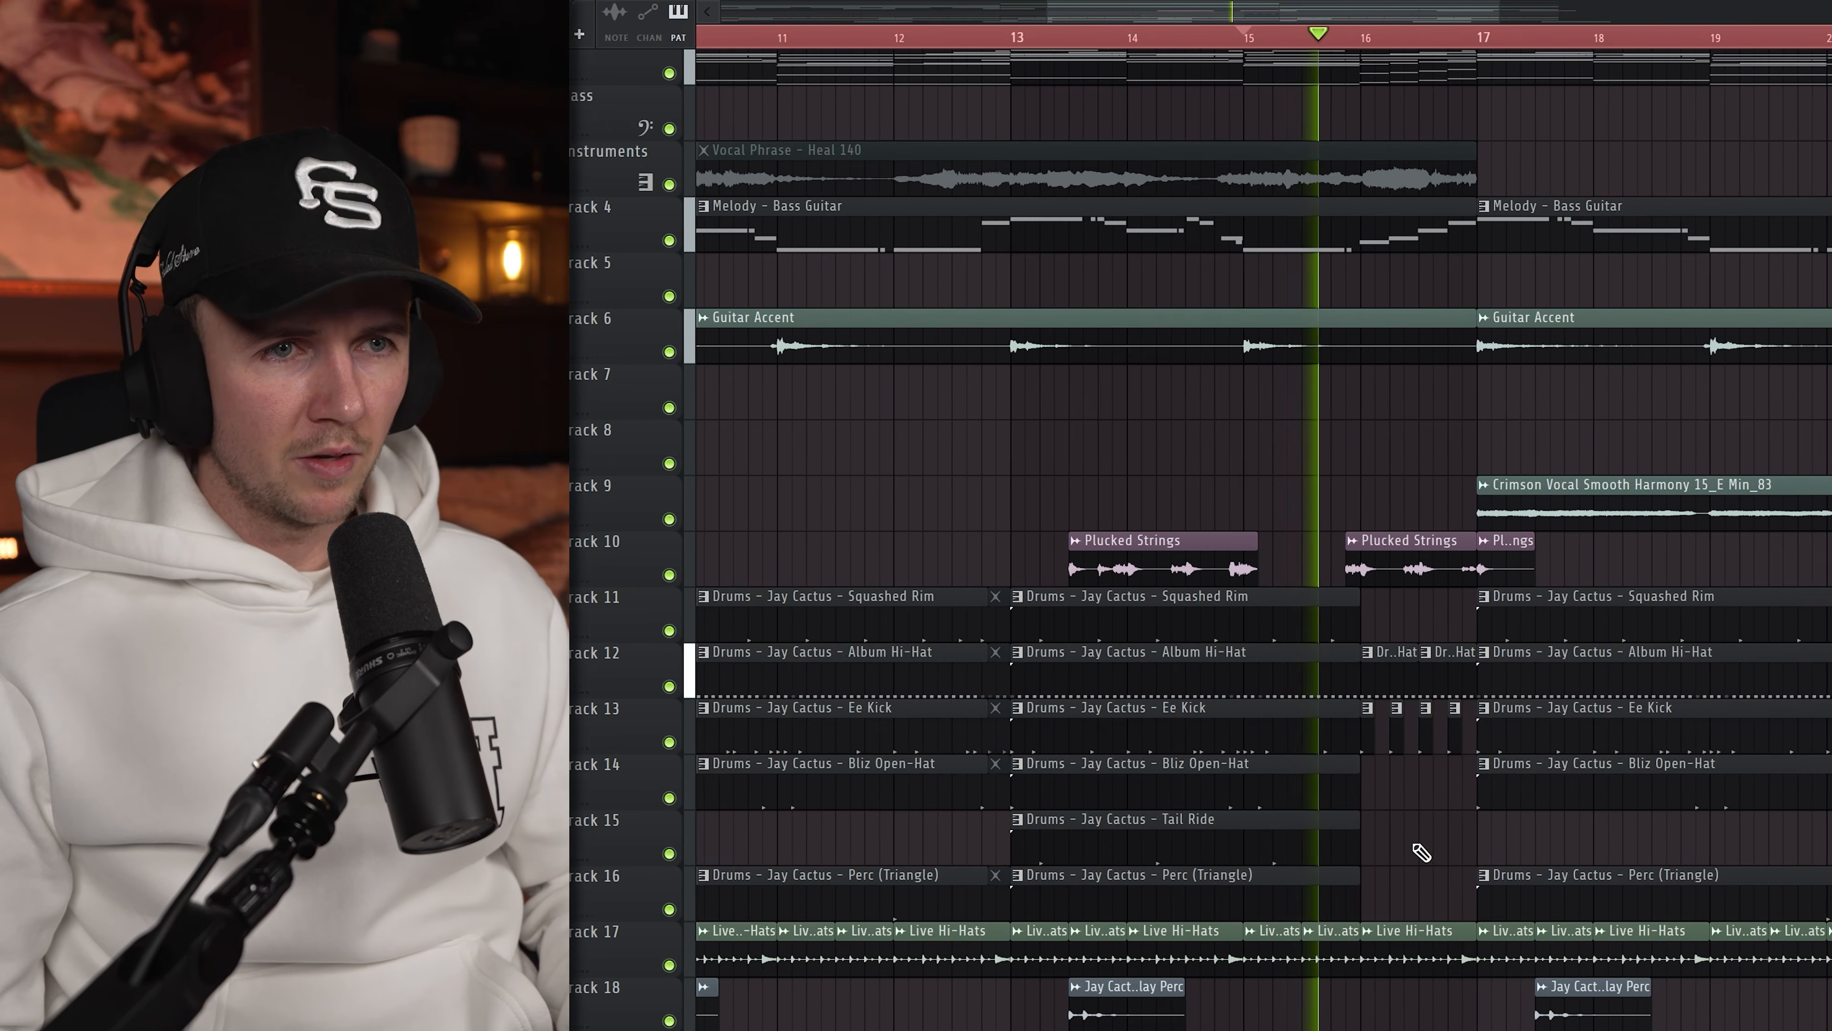
pyautogui.scroll(-2, 1421, 852)
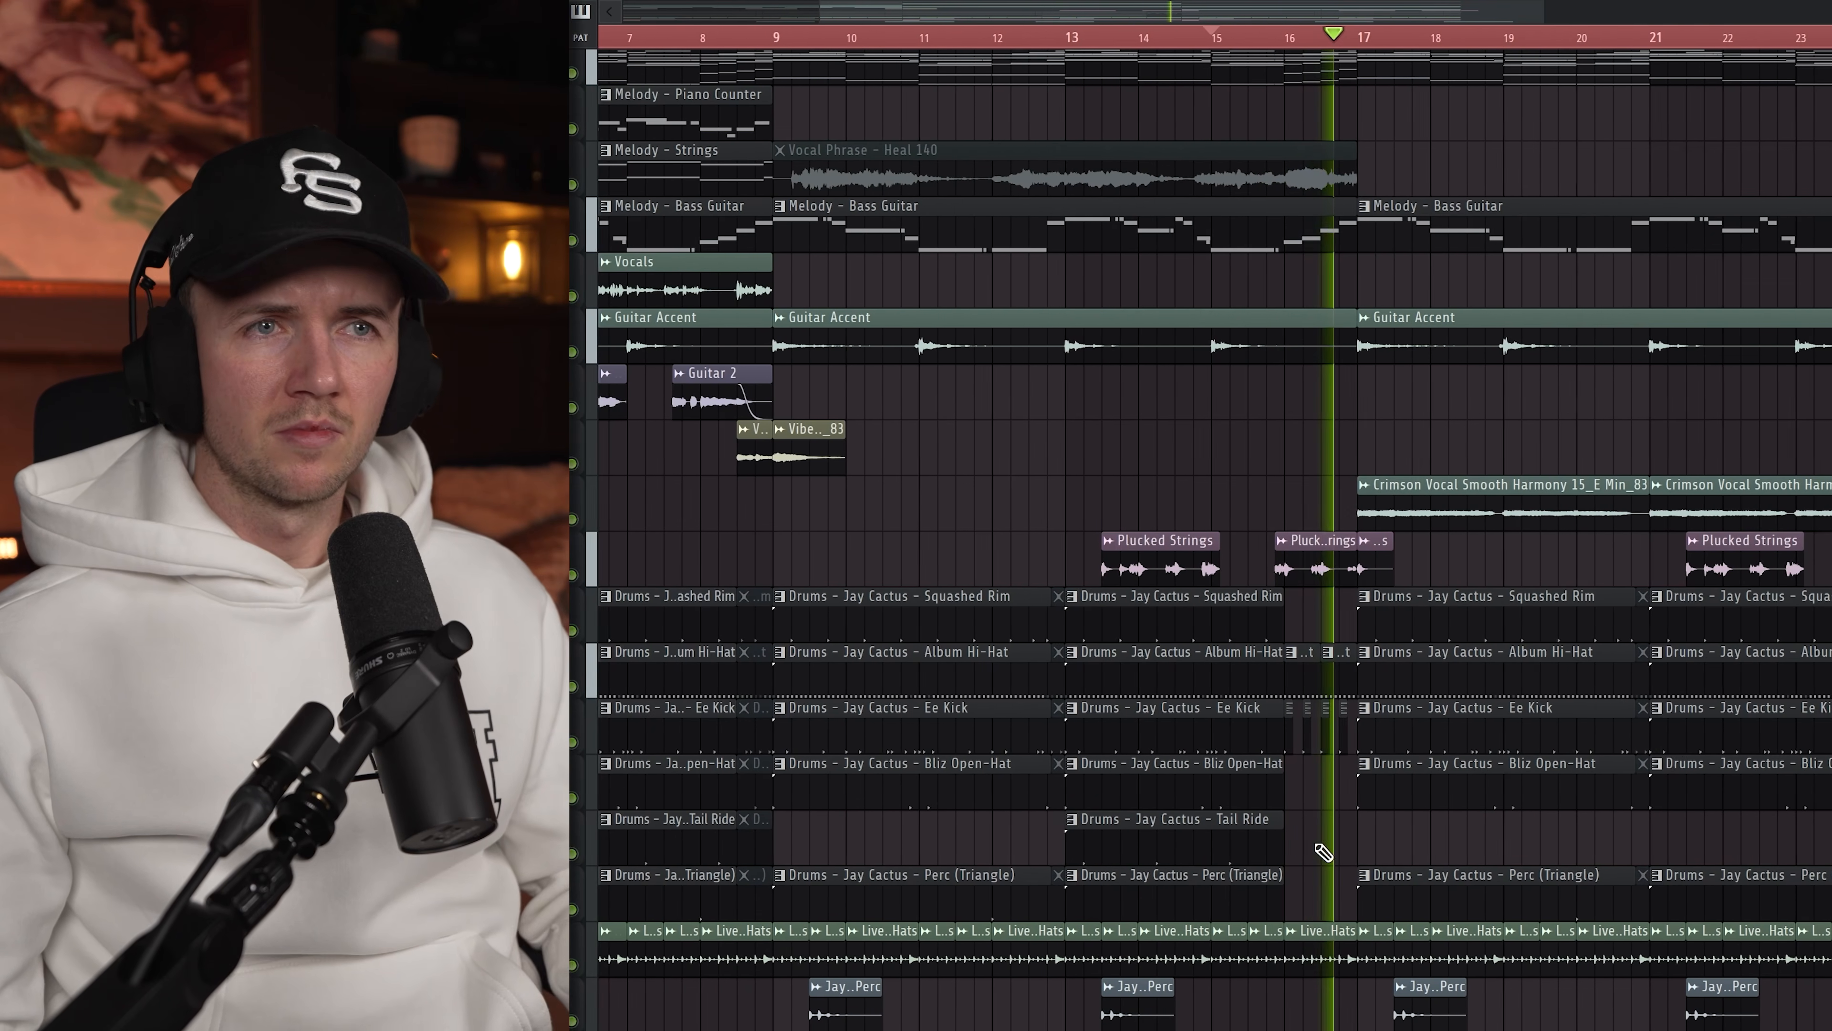
pyautogui.scroll(-4, 1291, 852)
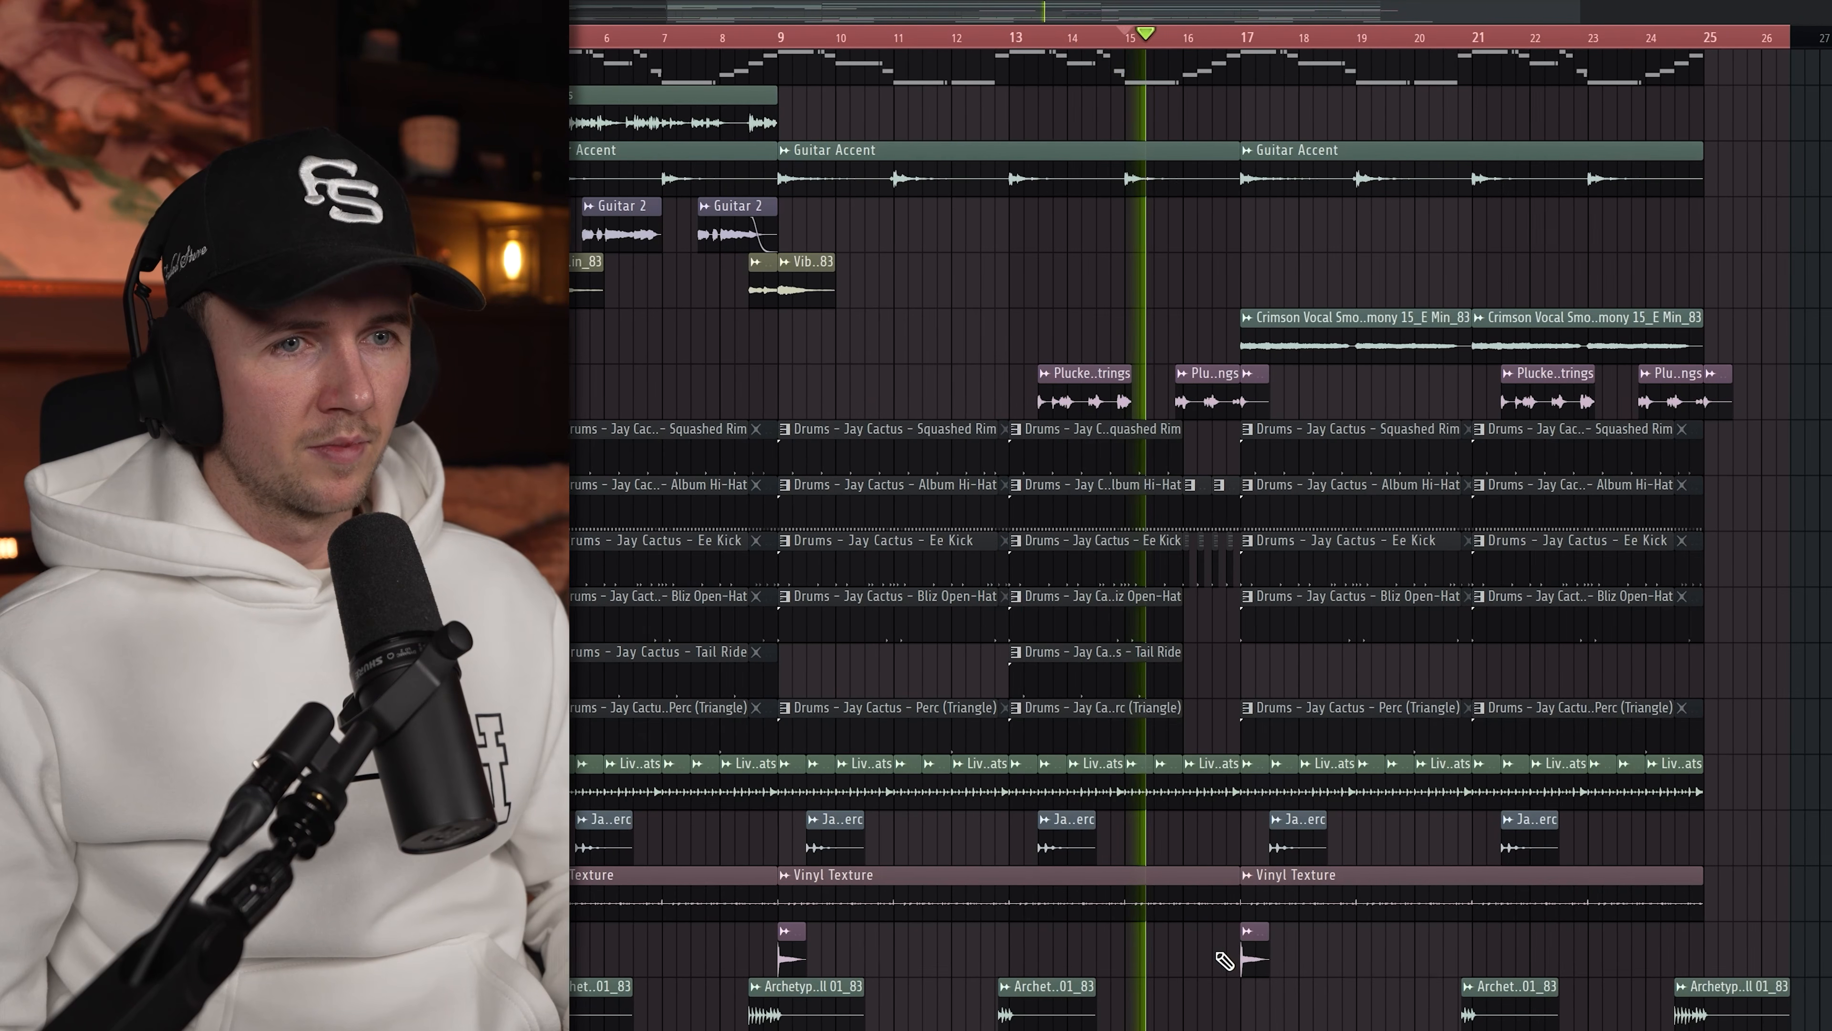
# Replace the short clip at bar 17 with the Jay Cactus Bright Crash sample and check its audio clip settings
pyautogui.moveTo(1176, 966); pyautogui.dragTo(1207, 952)
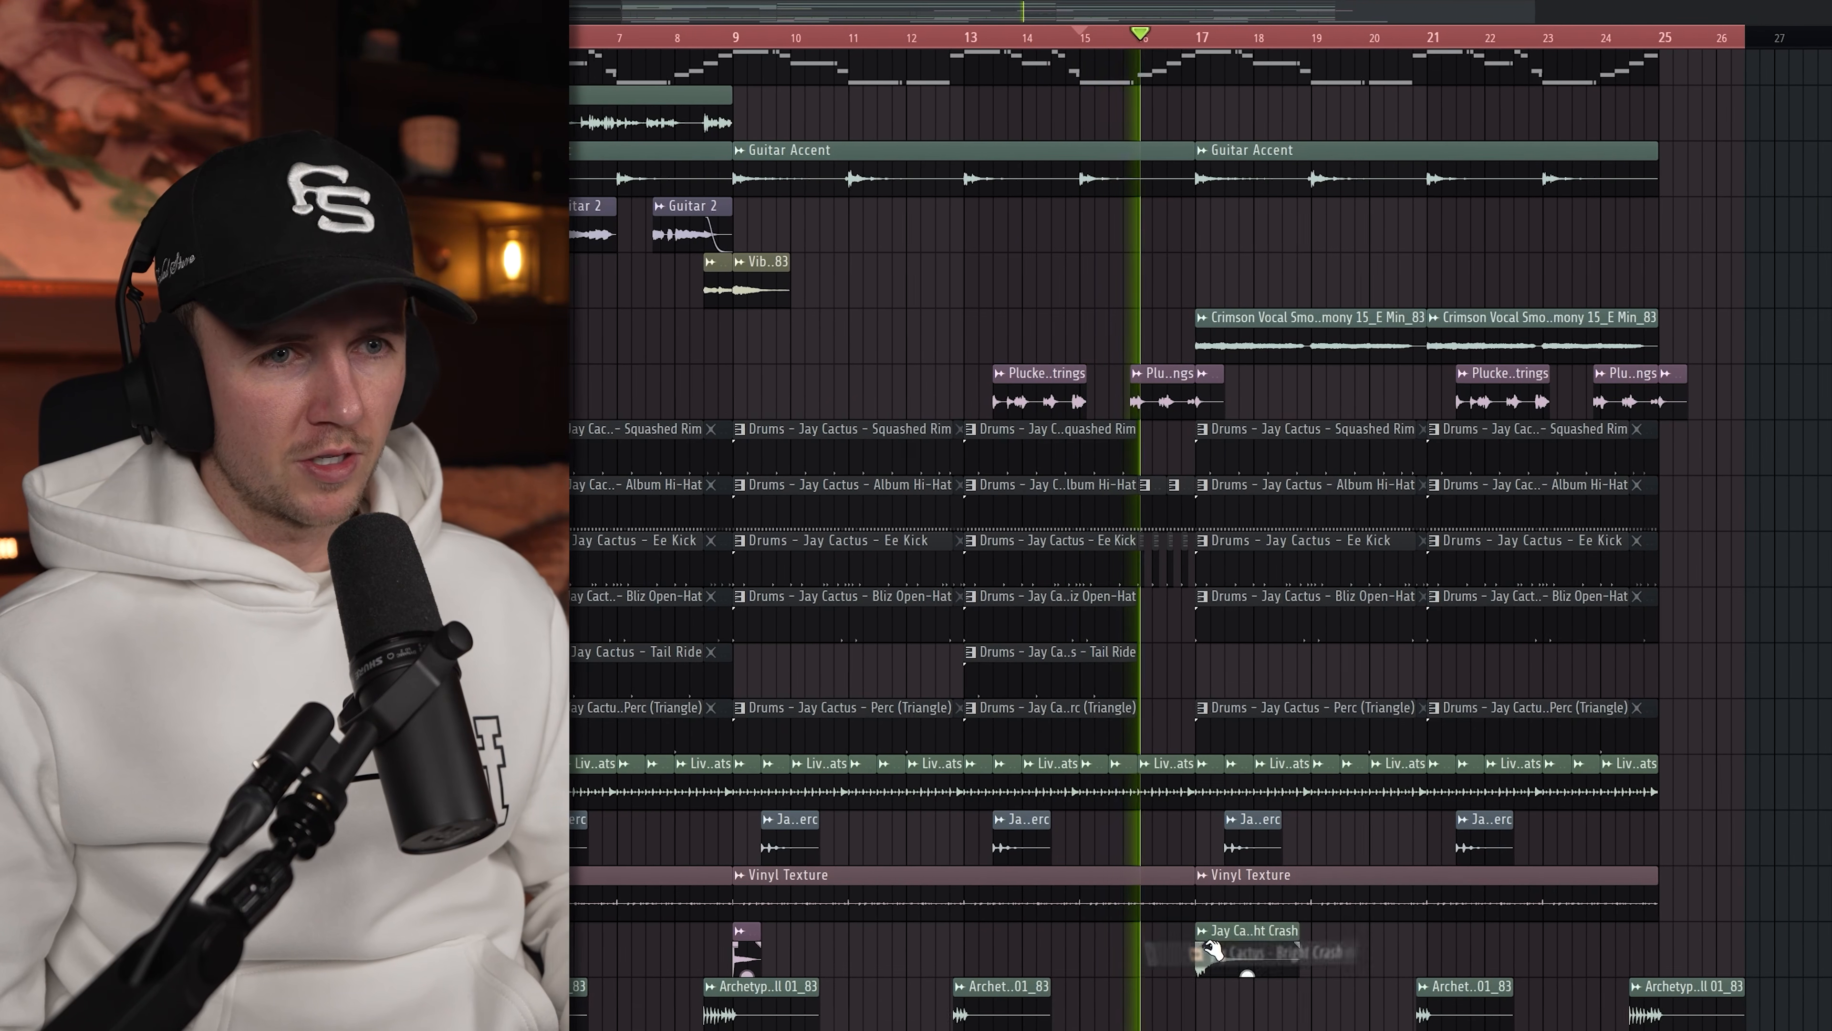
pyautogui.scroll(1, 1219, 974)
pyautogui.doubleClick(1225, 994)
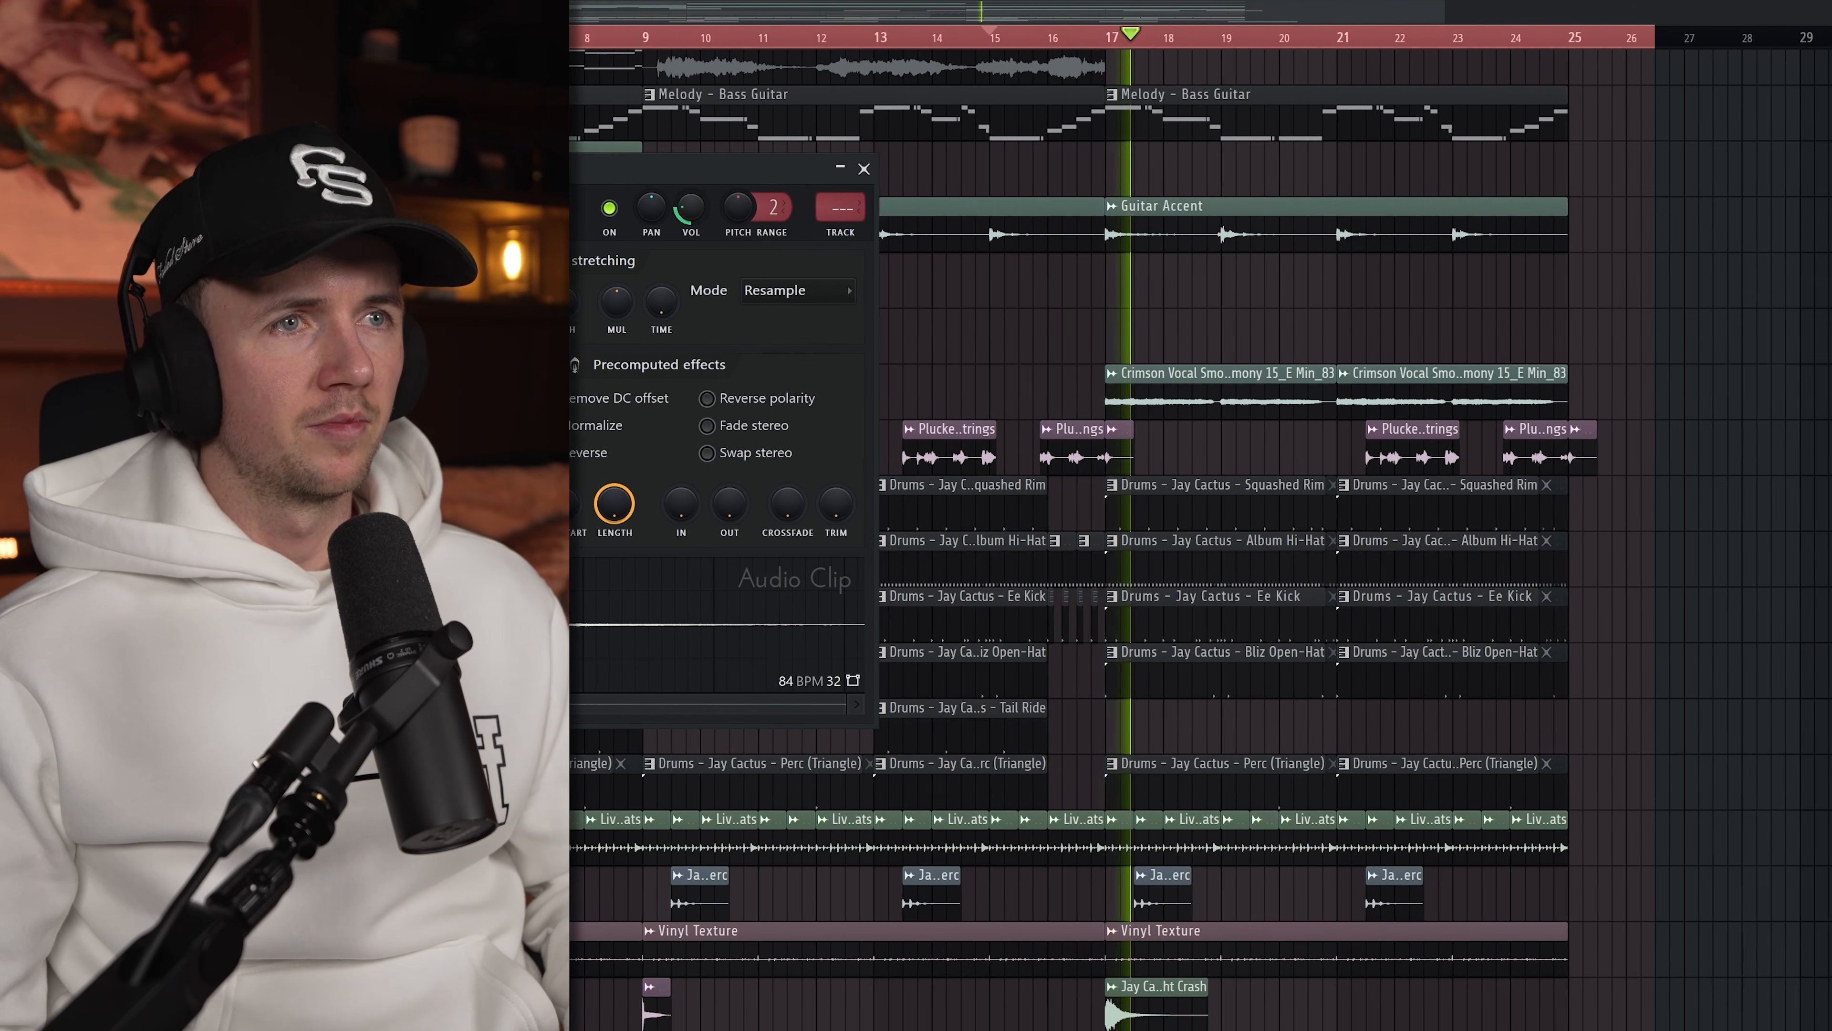
pyautogui.click(886, 168)
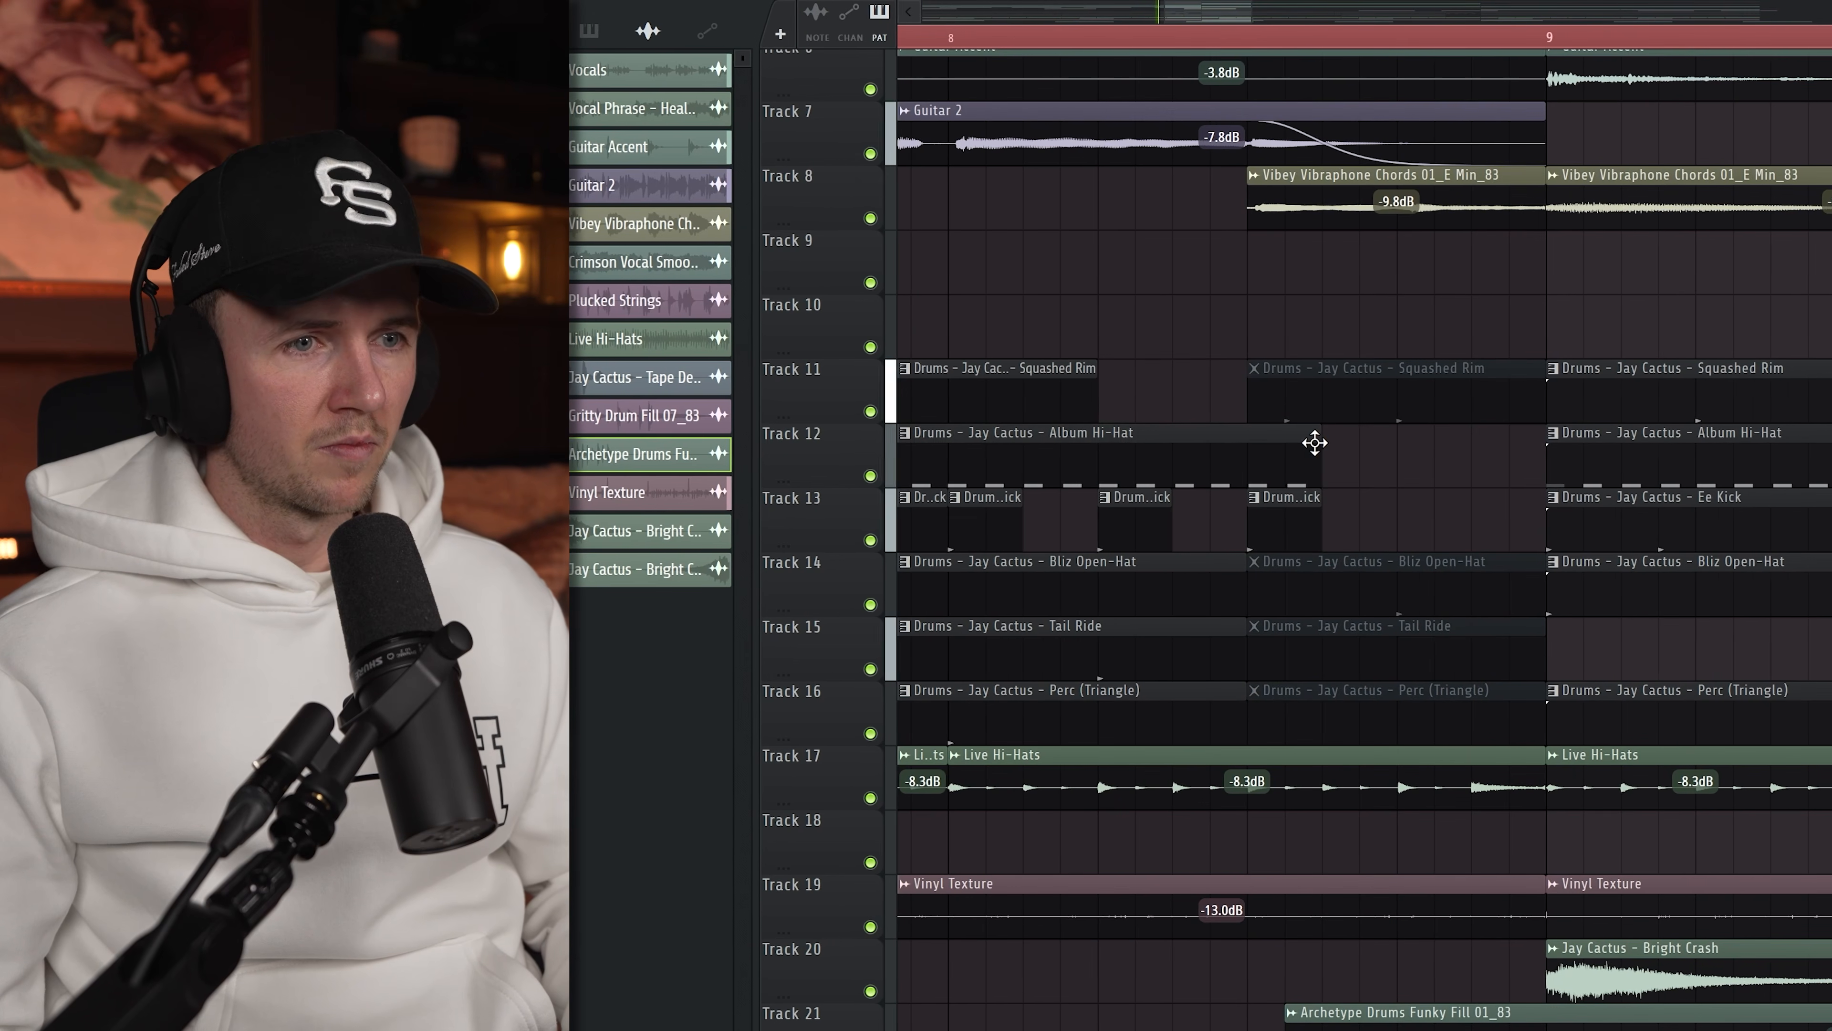
# Break up the Squashed Rim, Album Hi-Hat and Ee Kick clips in the first half of bar 9 to create a drum dropout
pyautogui.scroll(-2, 1271, 794)
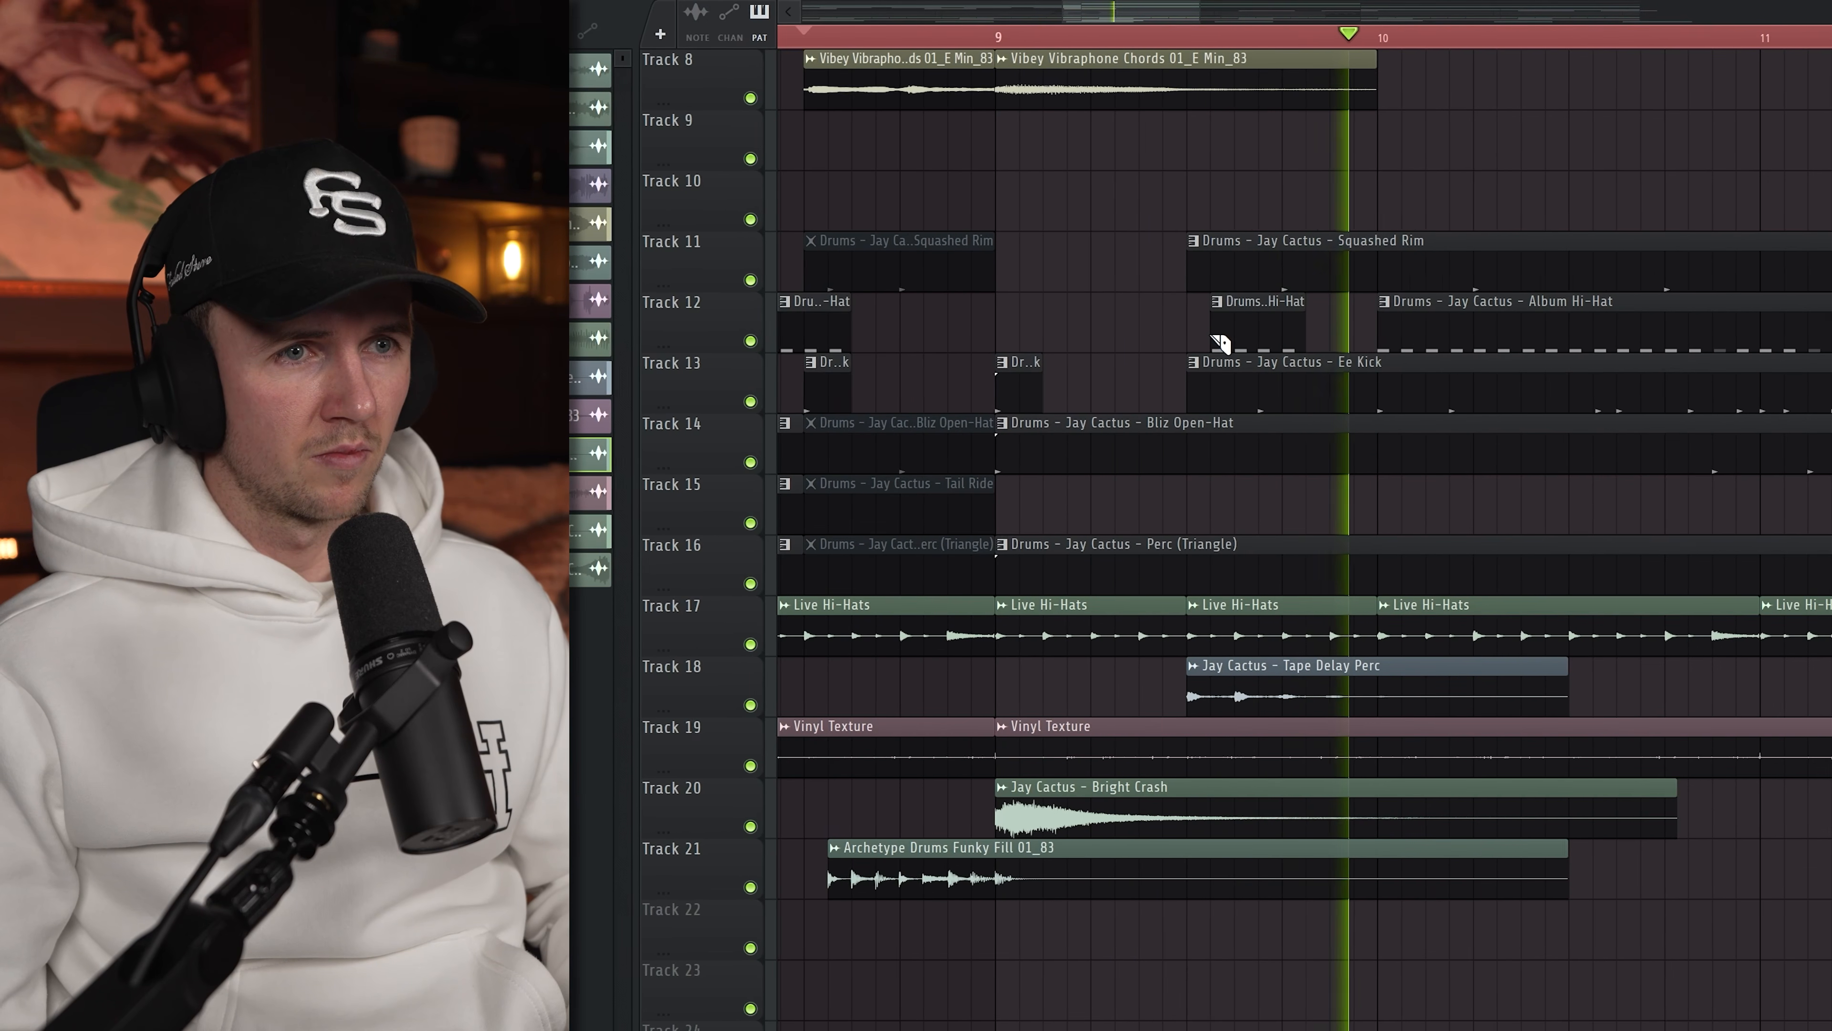
pyautogui.scroll(-8, 1213, 337)
pyautogui.scroll(2, 1063, 494)
# Shift the arrangement eight bars forward and build an intro from piano, Crimson vocal, piano counter and guitar accent, with a crash leading into bar 9
pyautogui.hotkey('ctrl', 'a')
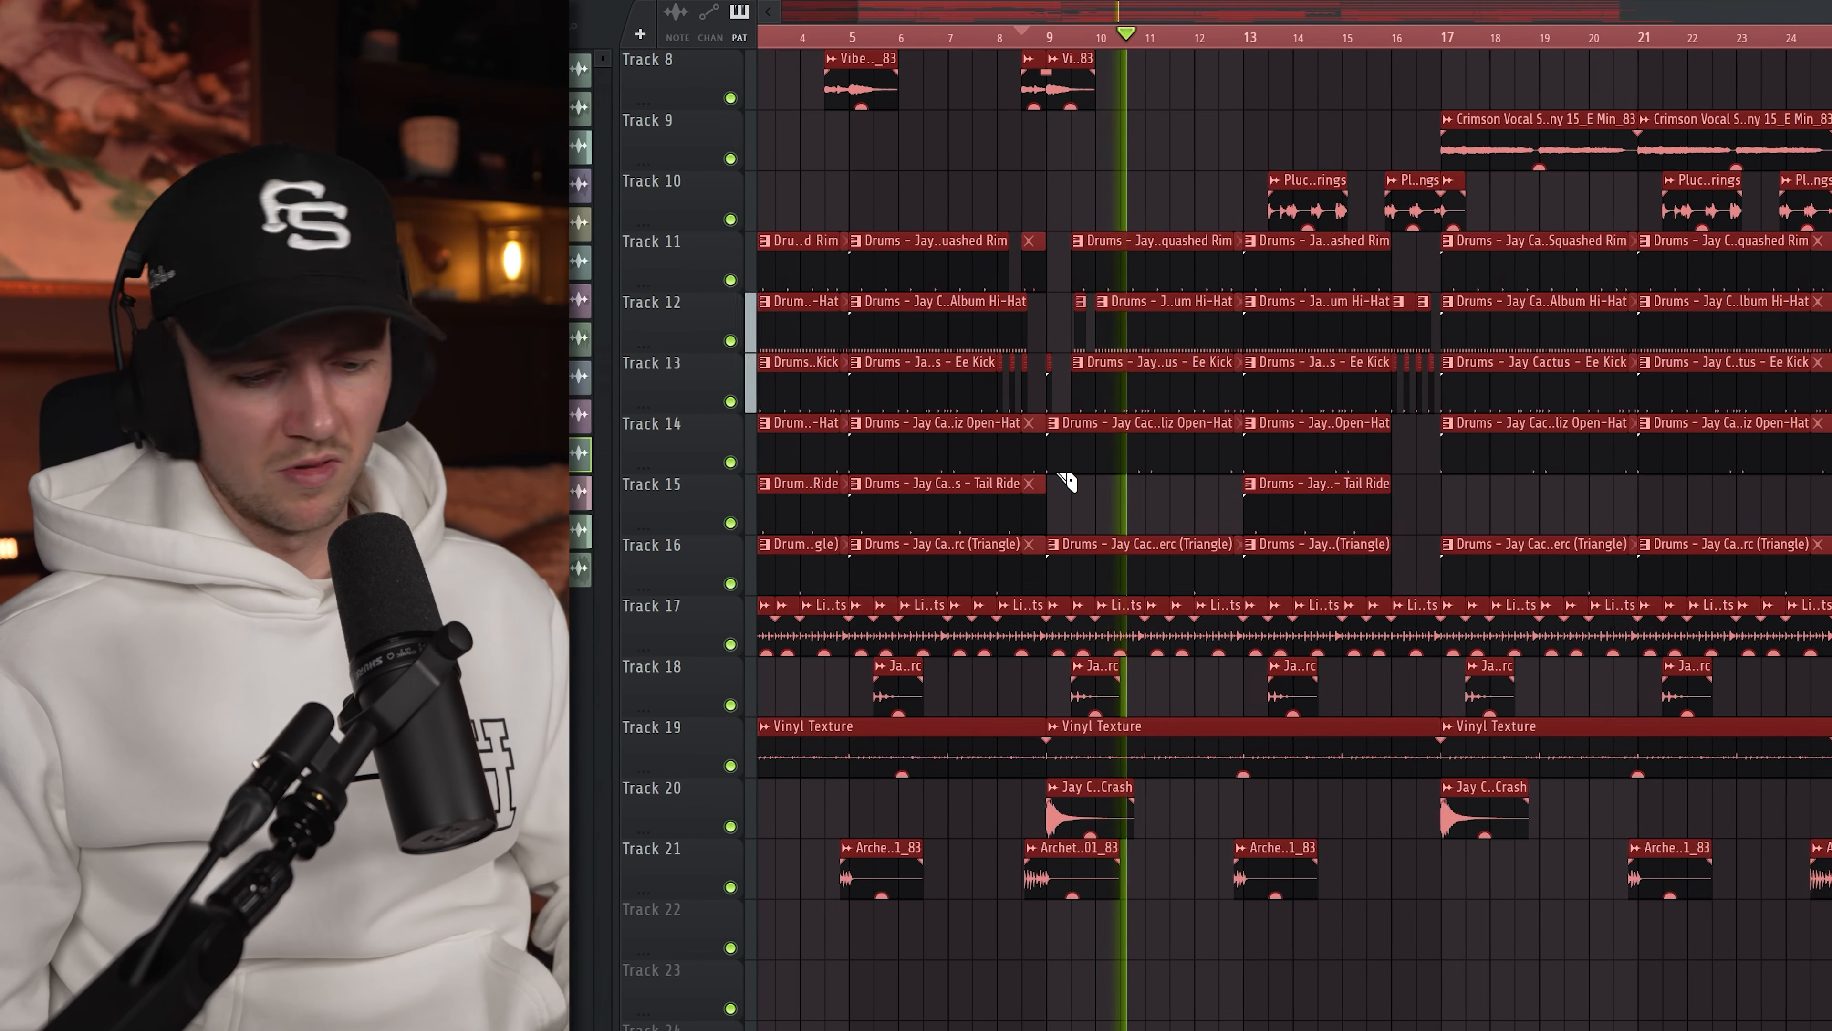
pyautogui.keyDown('ctrl'); pyautogui.click(1146, 197); pyautogui.keyUp('ctrl')
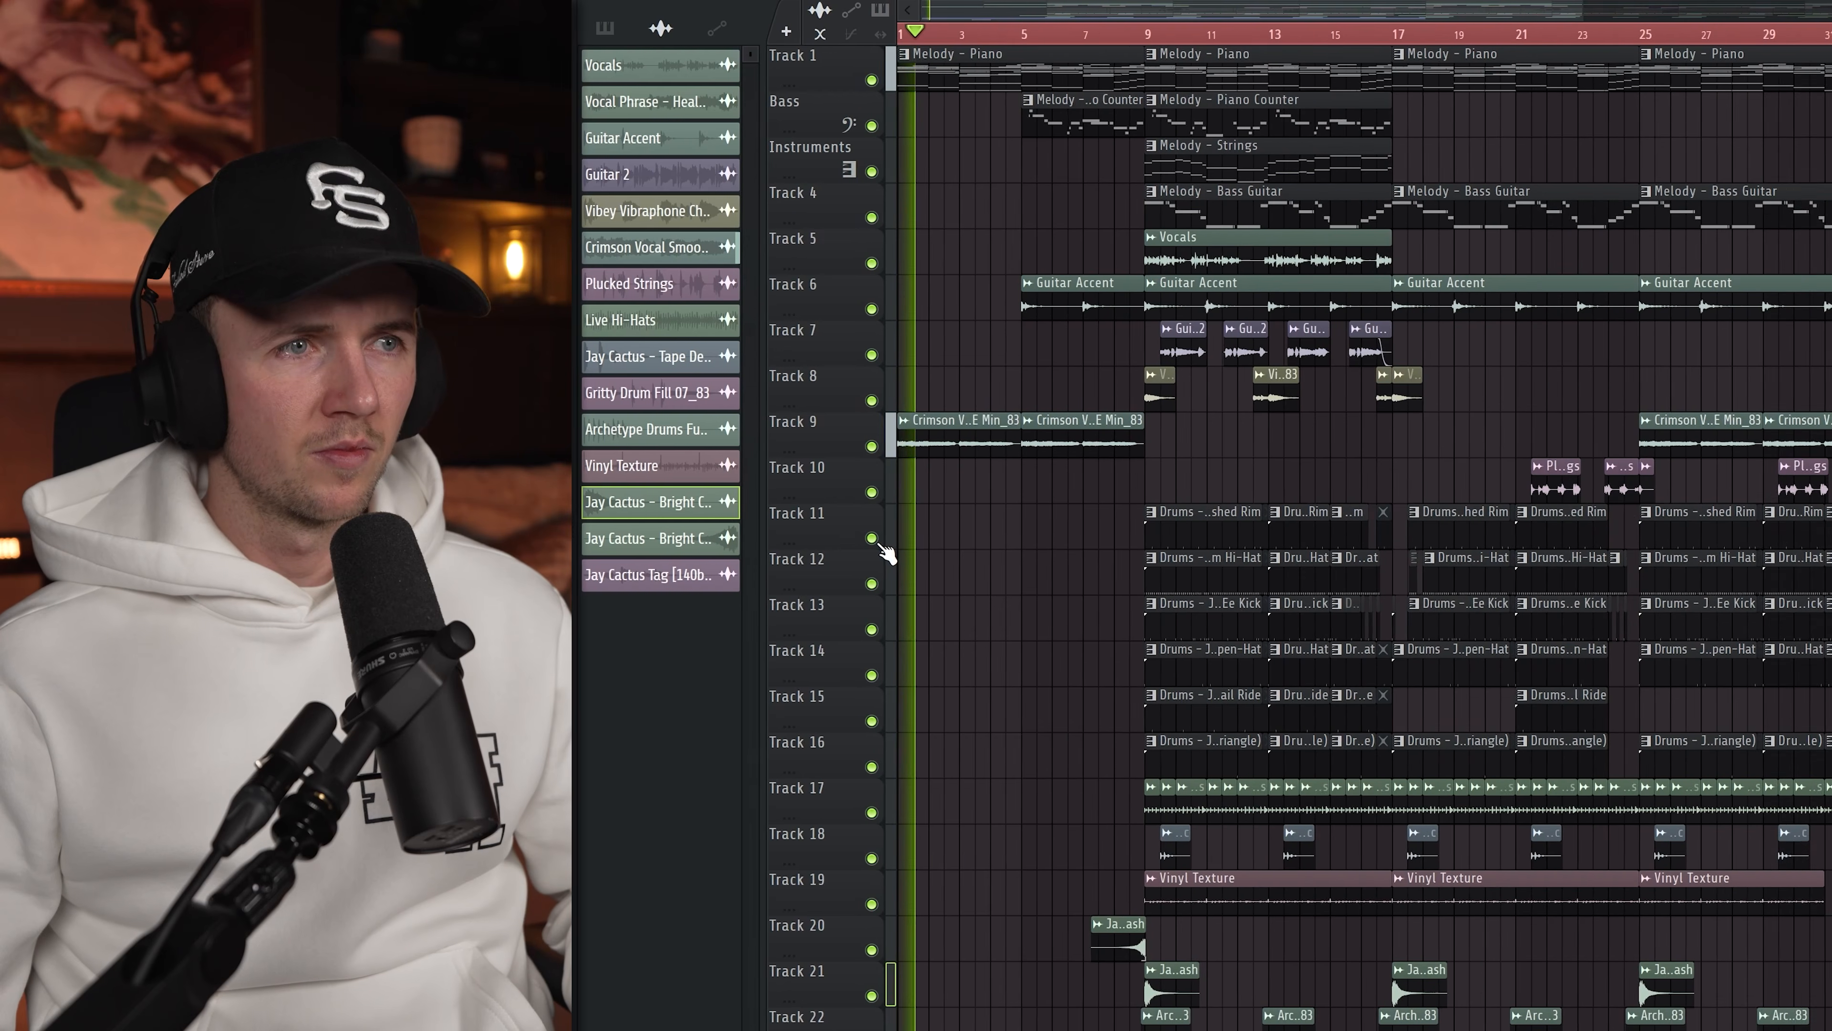
# Repeat the sections from bars 9 and 17 at bars 33 and 41, adding a crash that leads into bar 33
pyautogui.scroll(1, 878, 544)
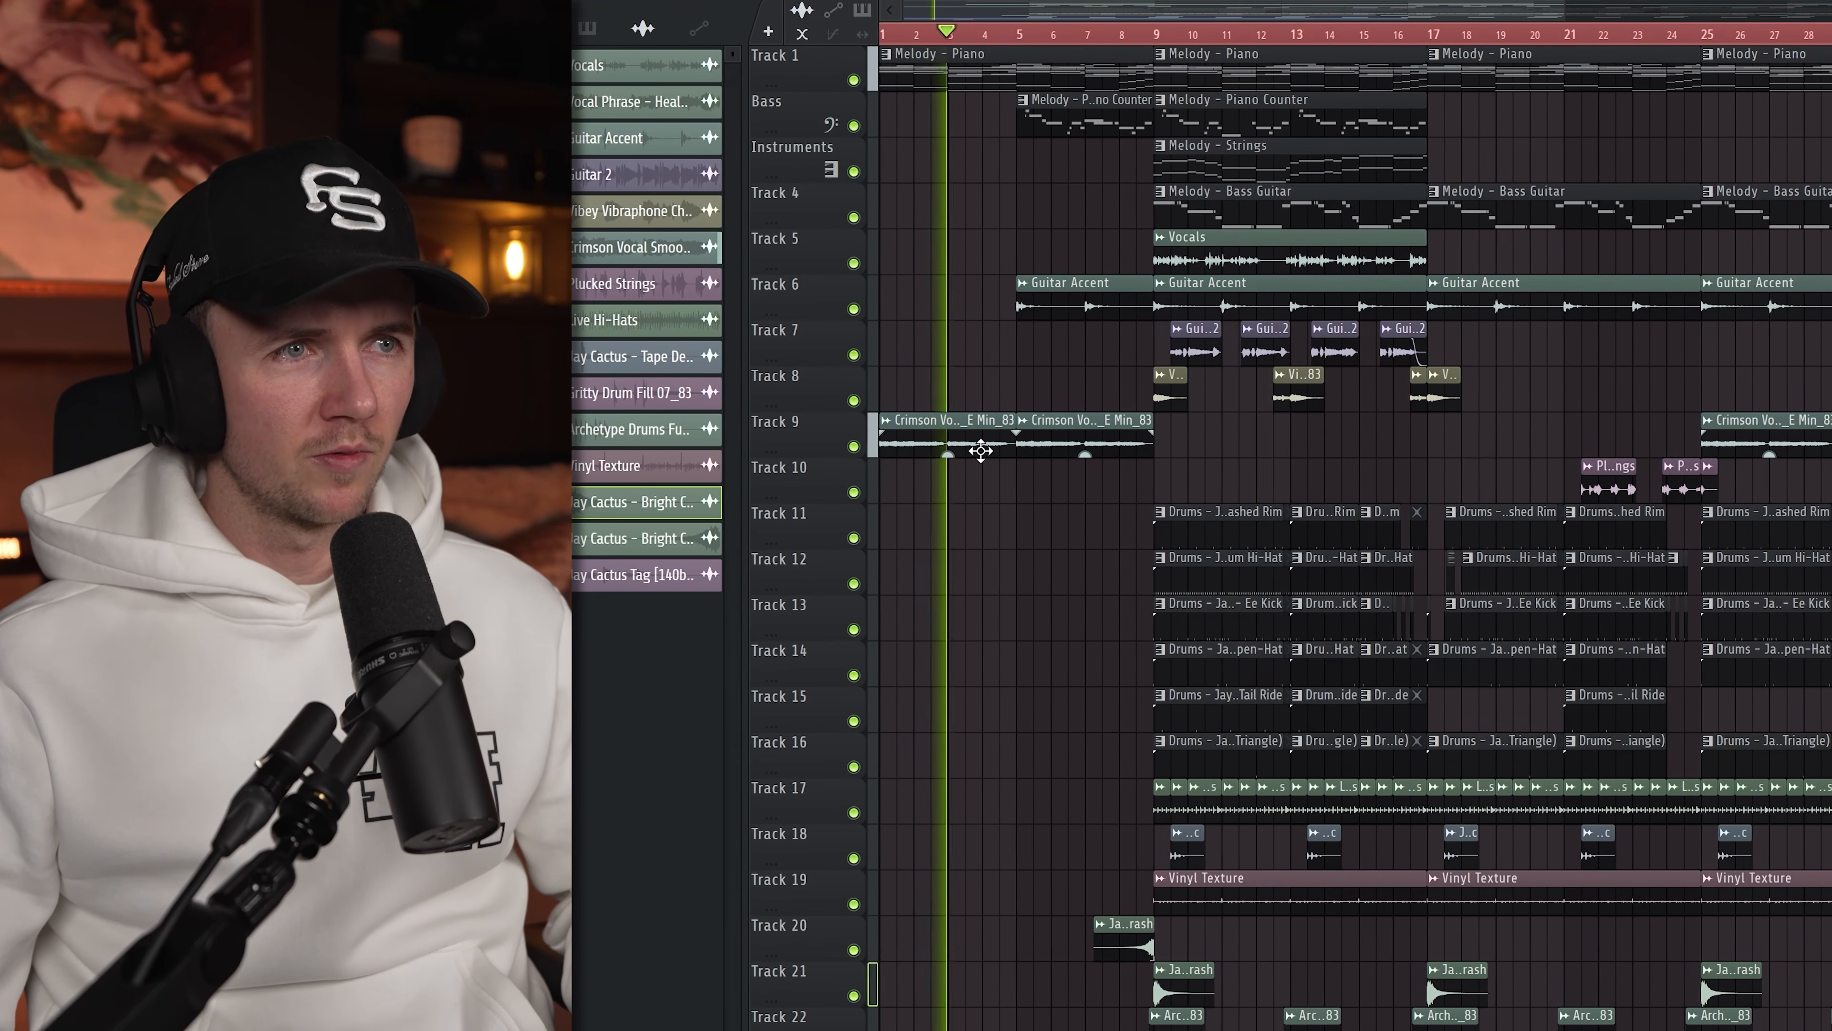
pyautogui.scroll(-2, 981, 451)
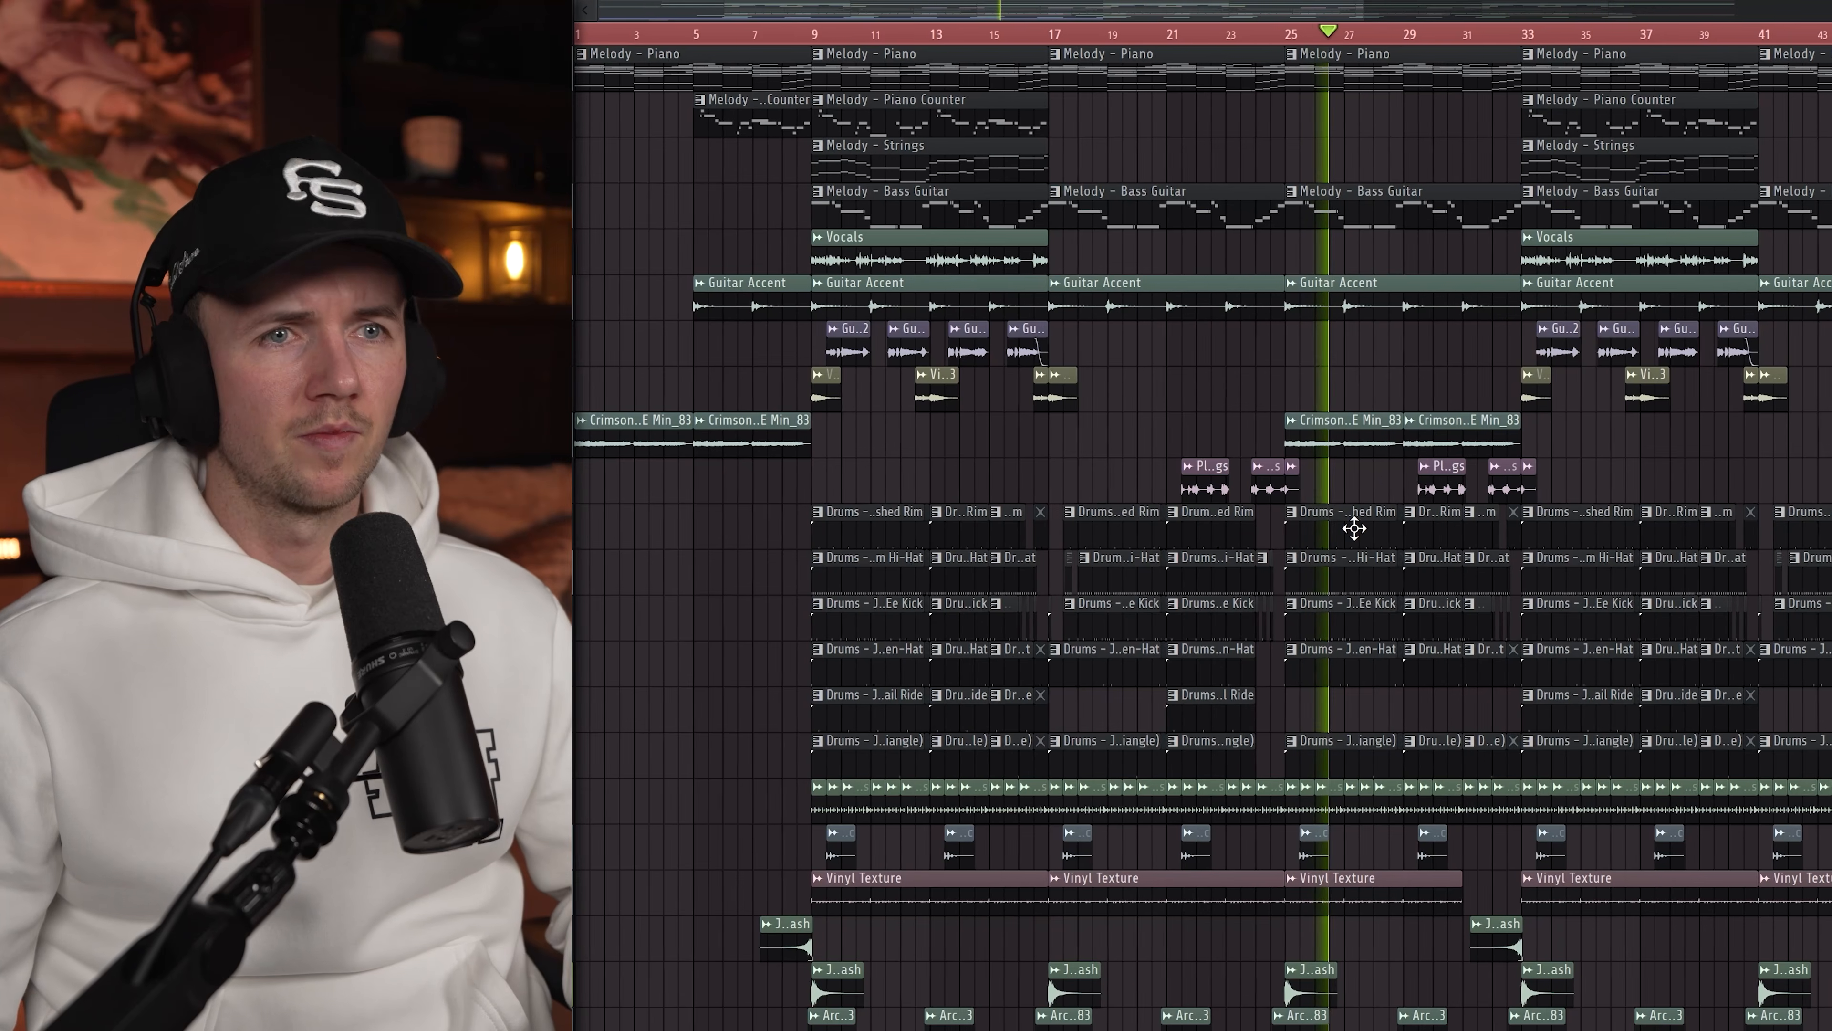
pyautogui.scroll(-1, 1183, 528)
pyautogui.scroll(2, 1700, 538)
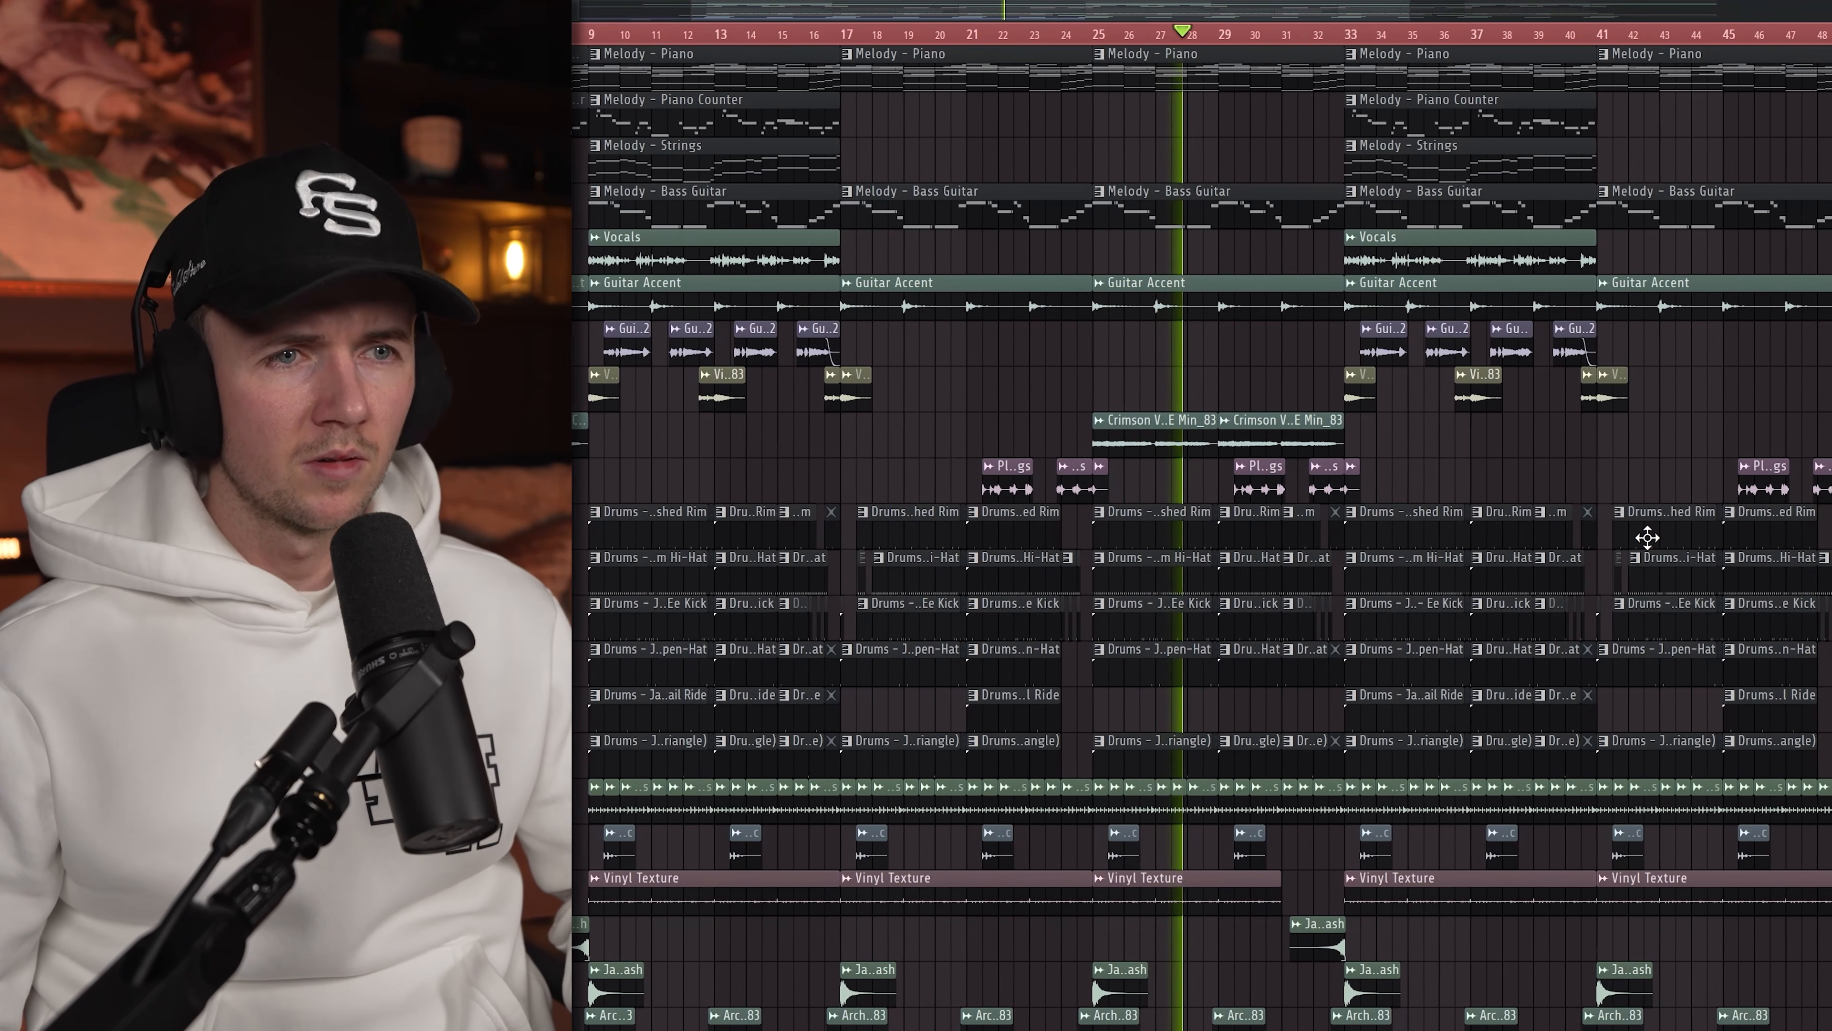
pyautogui.scroll(2, 1440, 545)
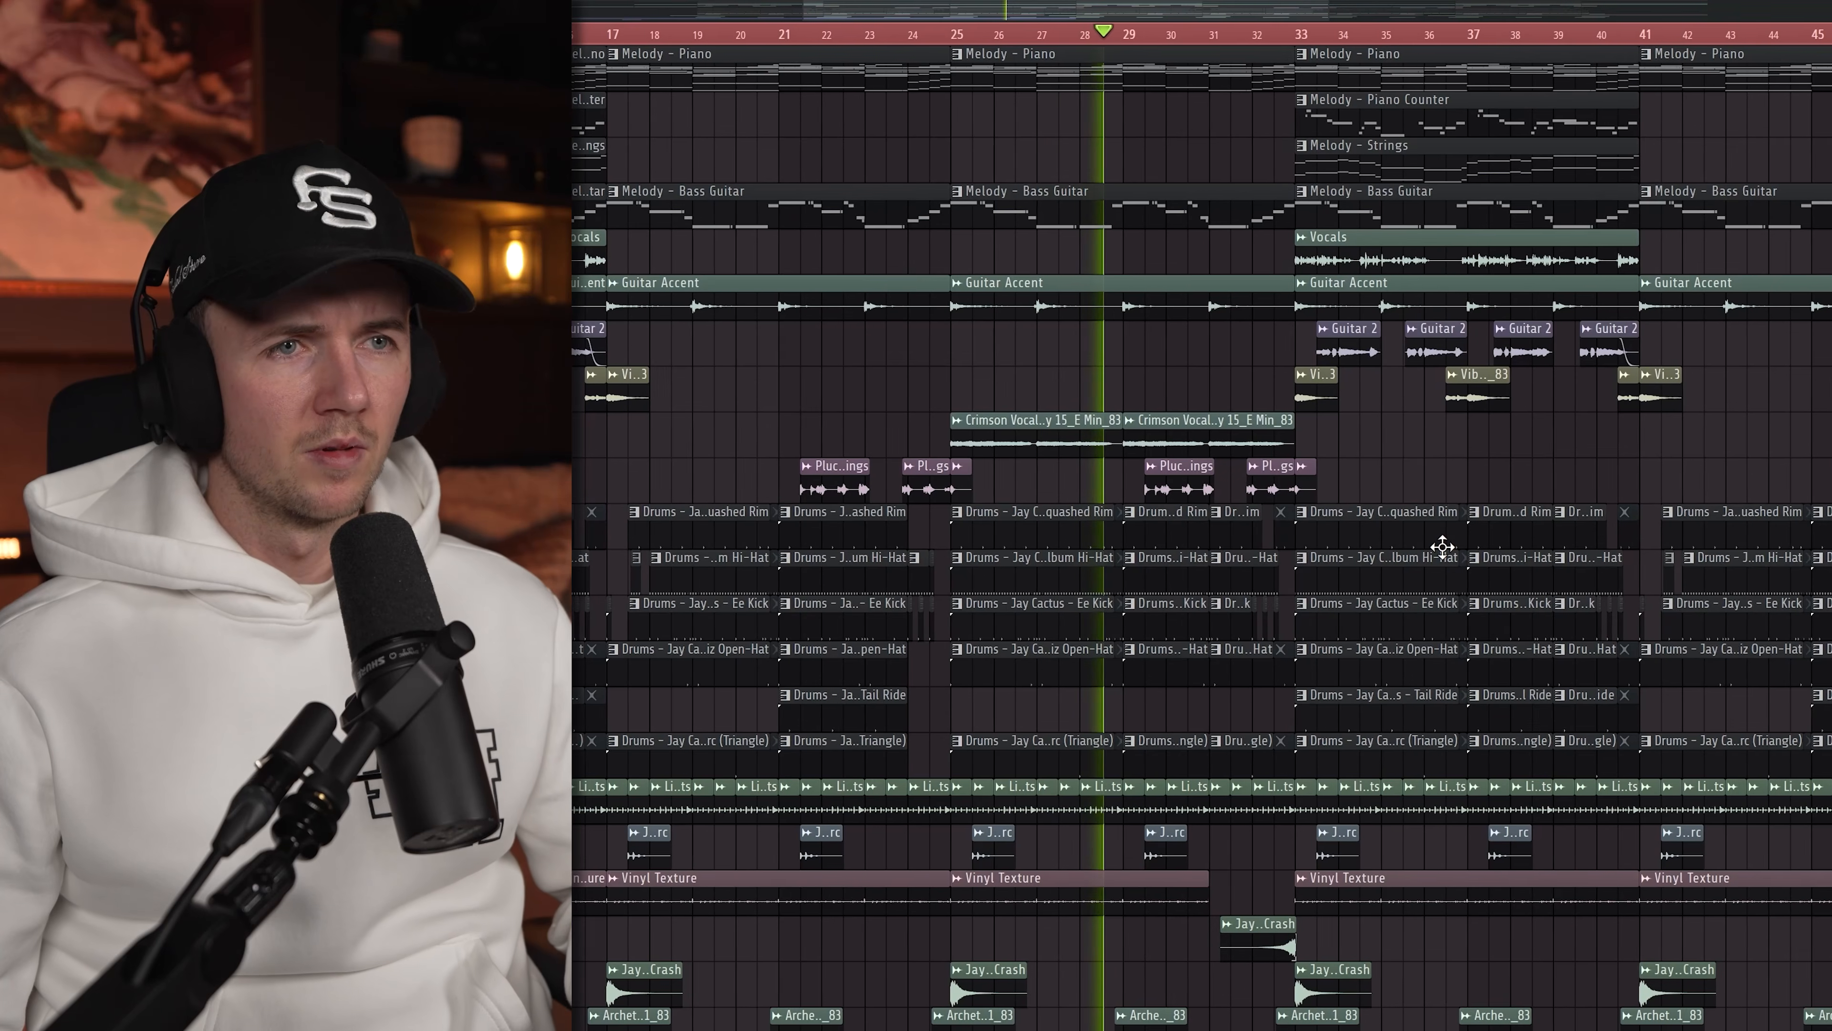